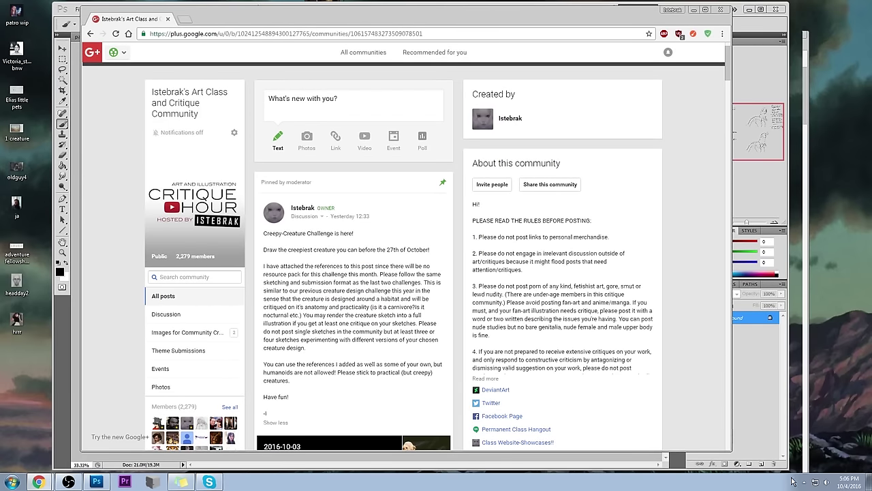
Step: Check today's date in the taskbar calendar, then dismiss it
left_click(845, 482)
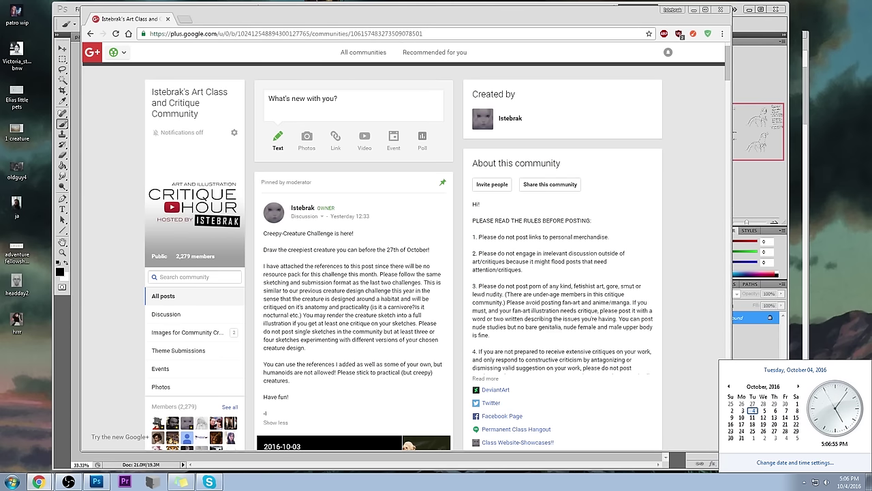
key("Escape")
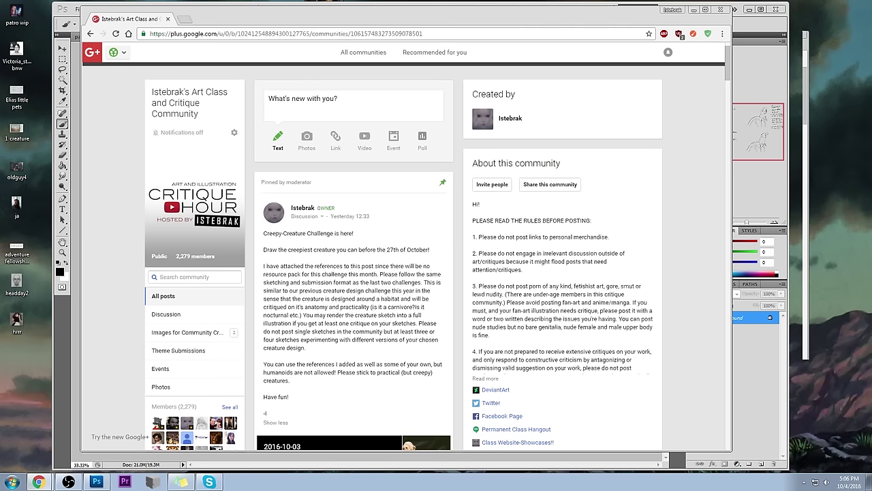
left_click(849, 482)
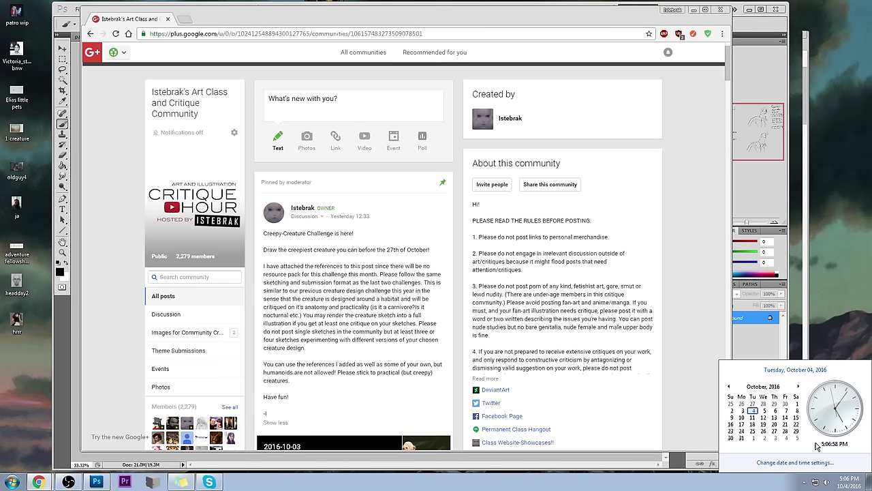
left_click(456, 293)
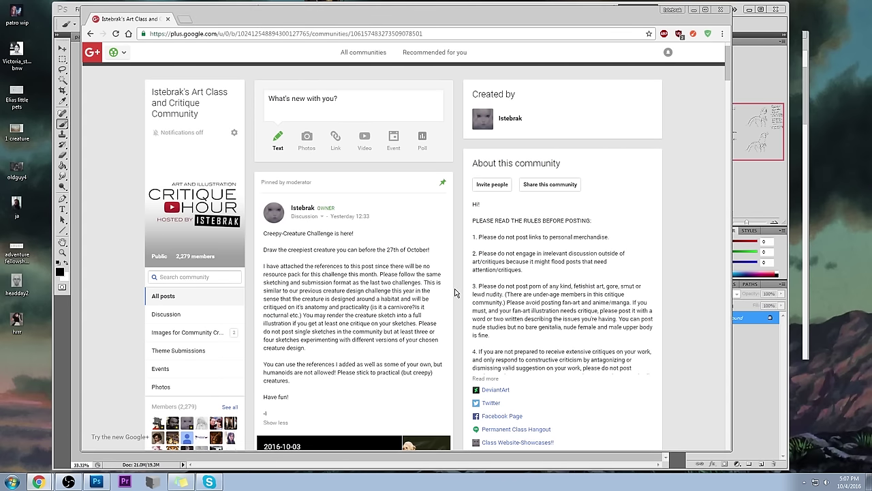
Step: Scroll the community page and open the pinned post's snake reference photo
scroll(456, 293, "down", 5)
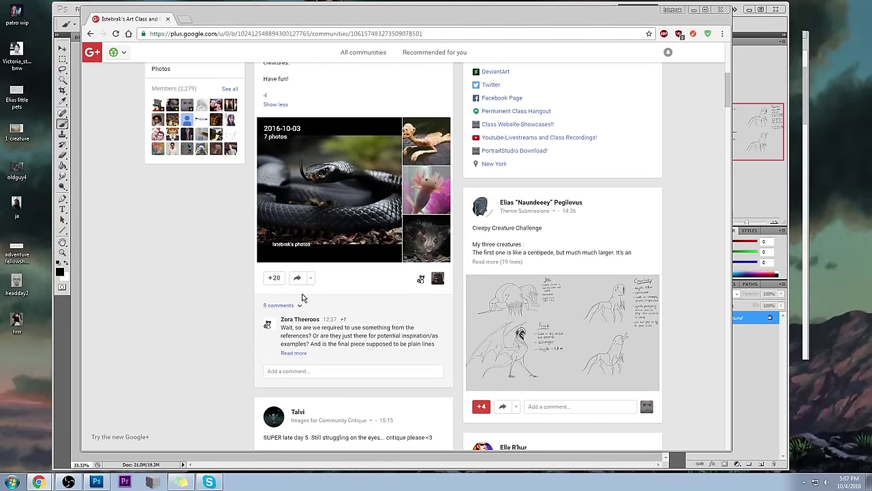
scroll(317, 286, "up", 3)
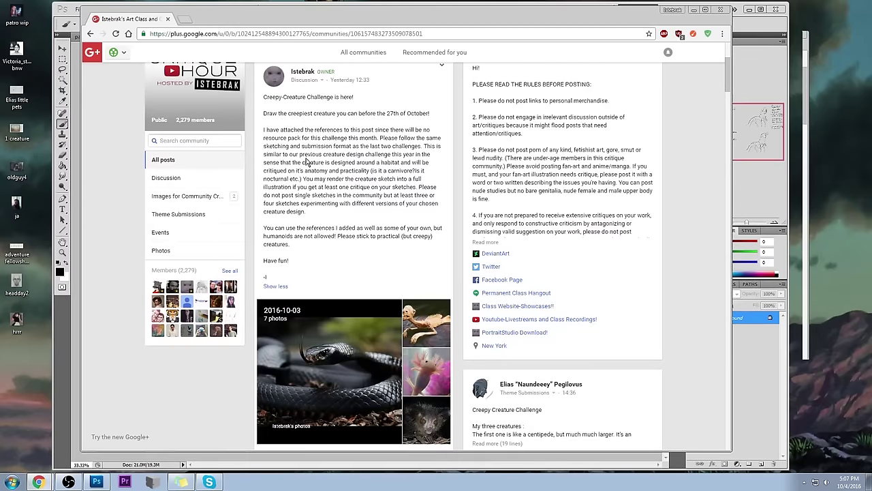
left_click(342, 321)
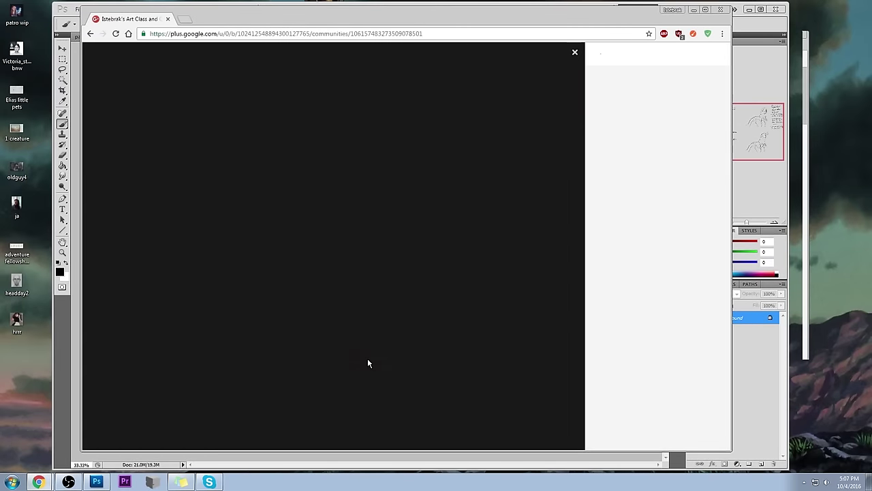
Step: Step through the axolotl, aye-aye and jerboa photos, then close the viewer
left_click(574, 53)
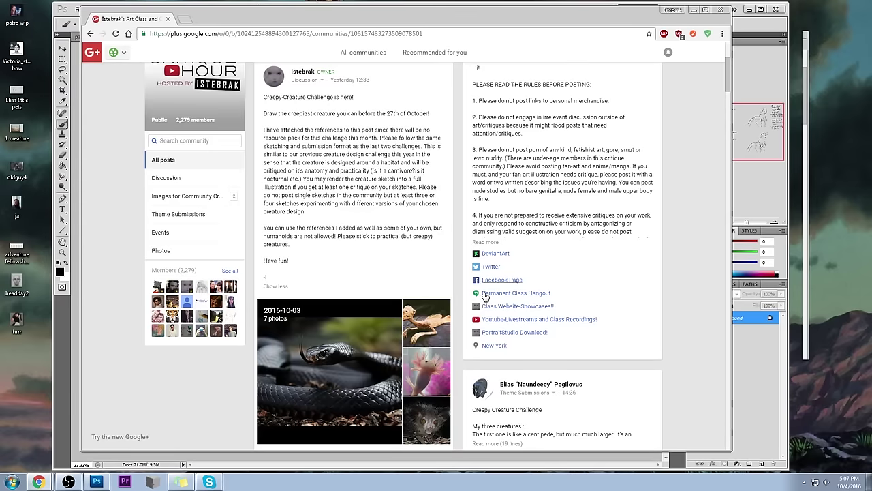
left_click(460, 315)
key("Right")
key("Right")
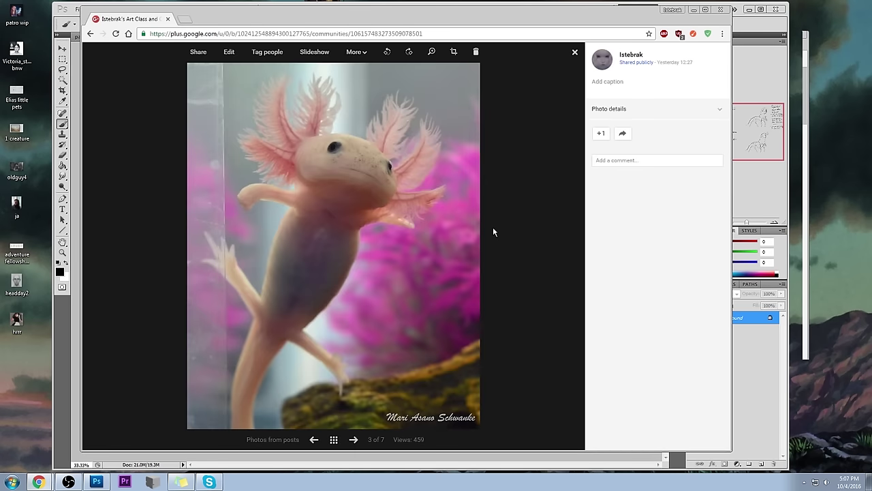
key("Right")
key("Right")
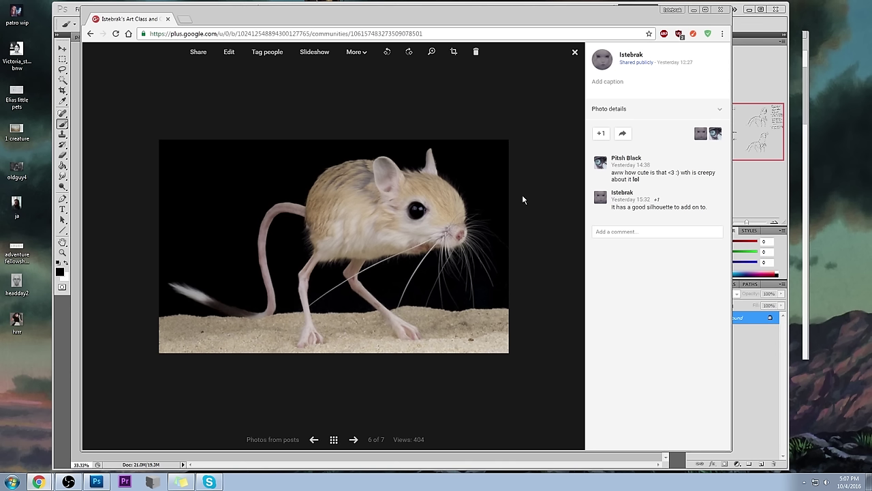
left_click(576, 53)
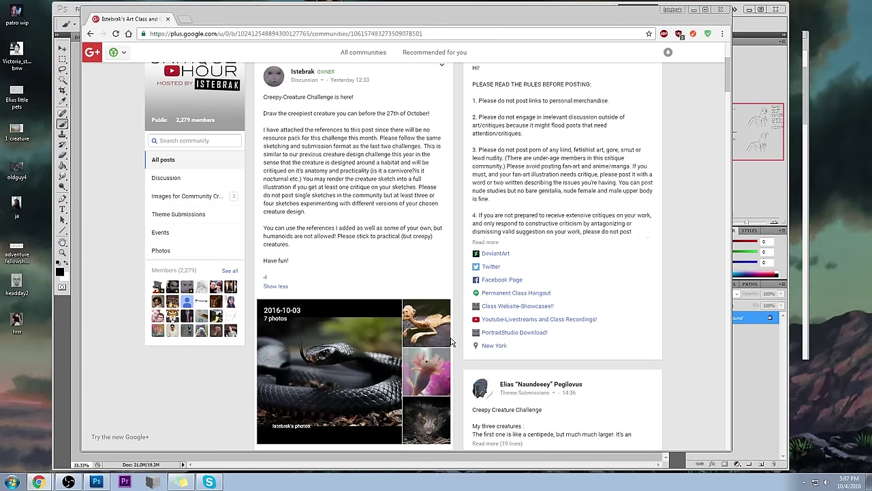
Step: Reopen the snake photo, page to the jerboa, view the all-photos strip, and close the viewer
left_click(340, 346)
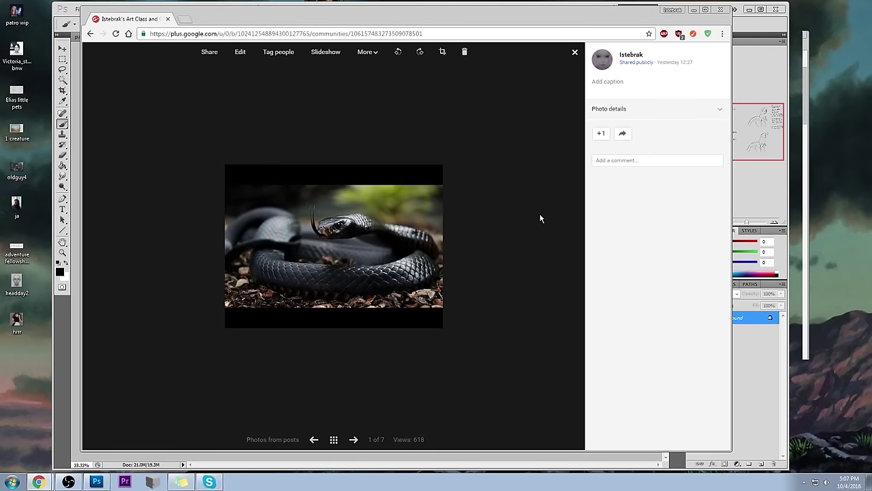
key("Right")
key("Right")
key("Right")
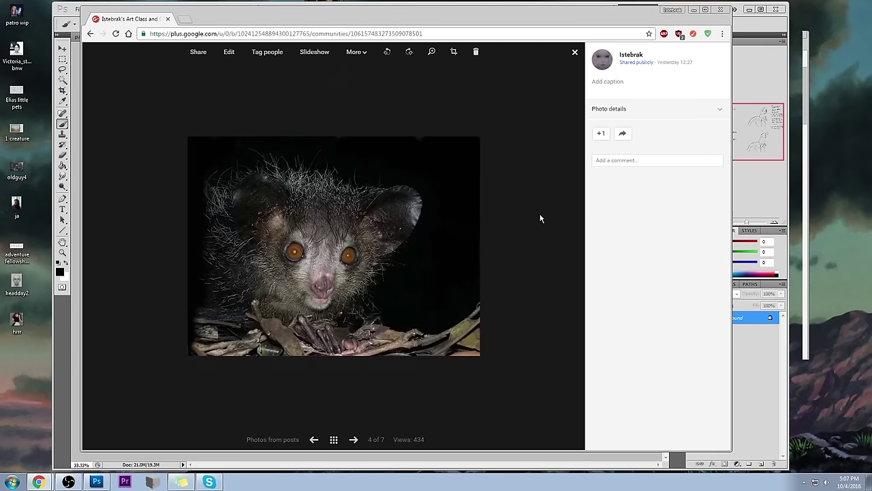
key("Right")
key("Right")
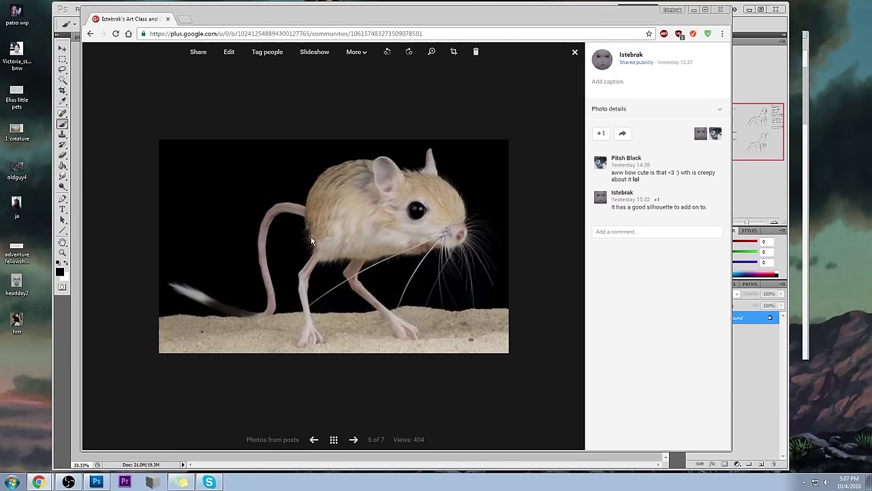
key("Right")
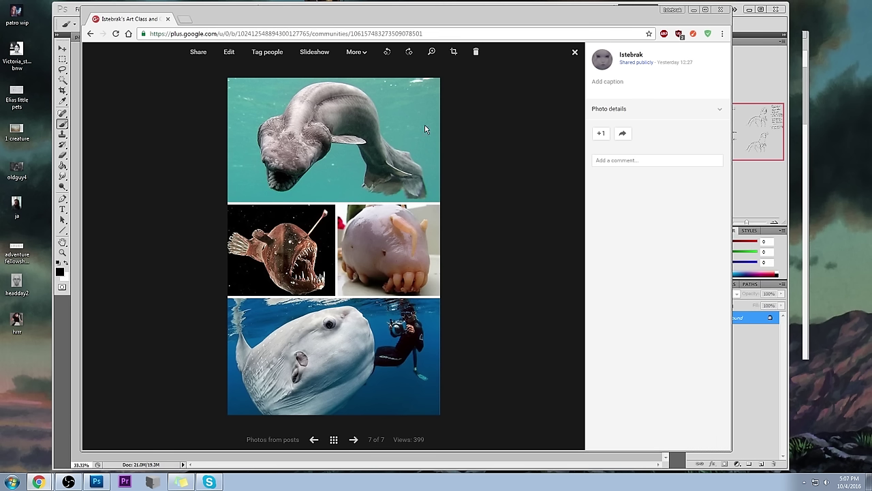
left_click(548, 217)
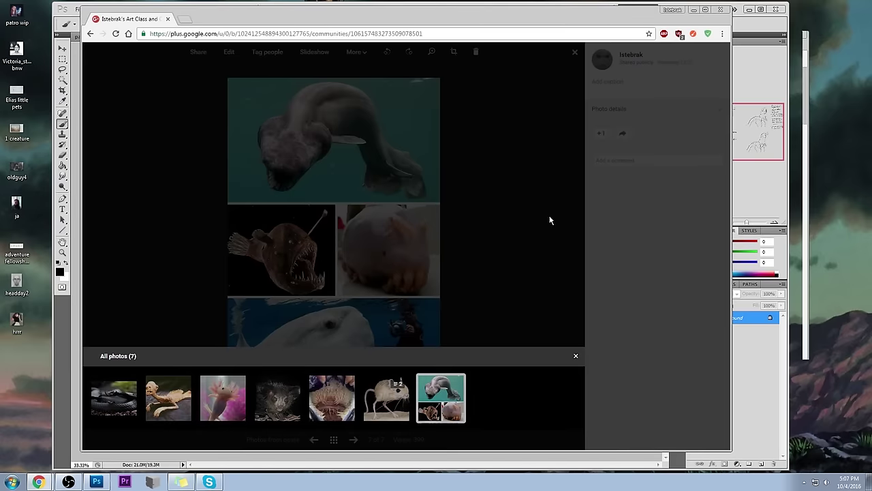
left_click(574, 357)
left_click(575, 53)
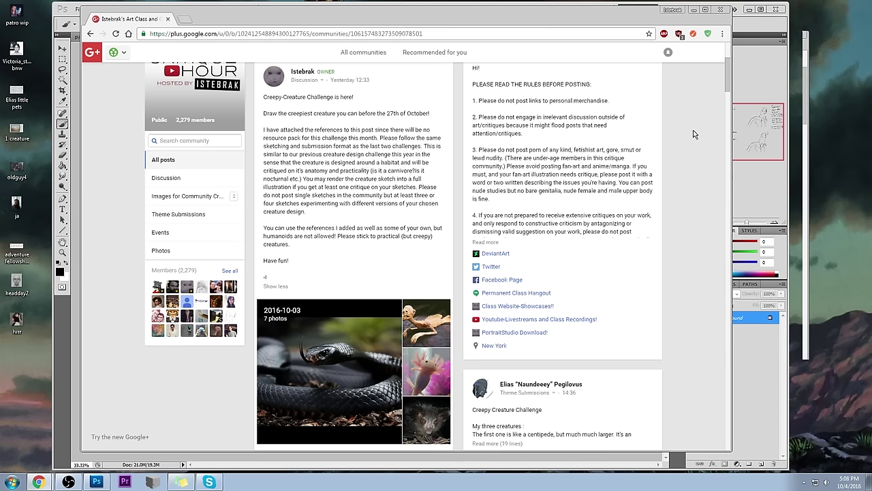
left_click(845, 483)
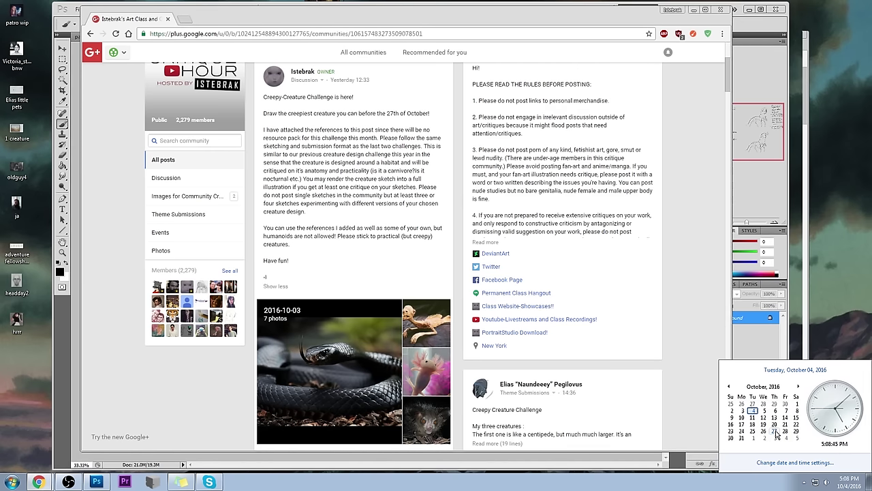
left_click(691, 93)
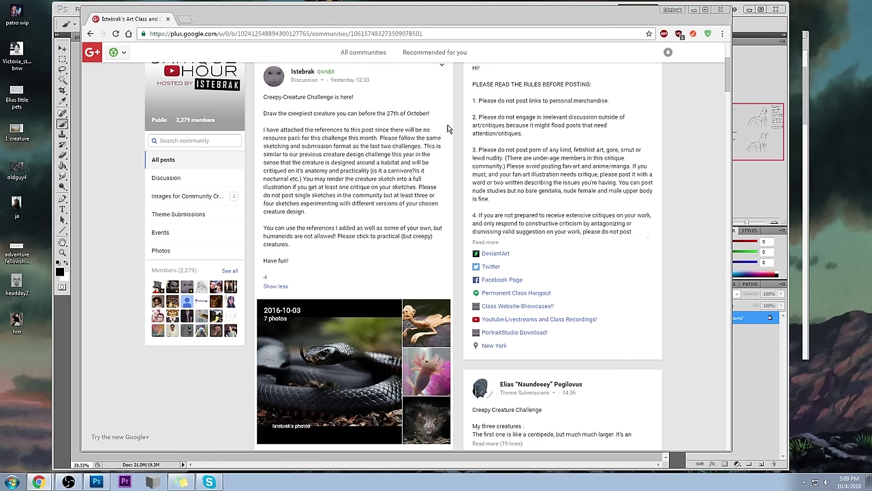
left_click(184, 216)
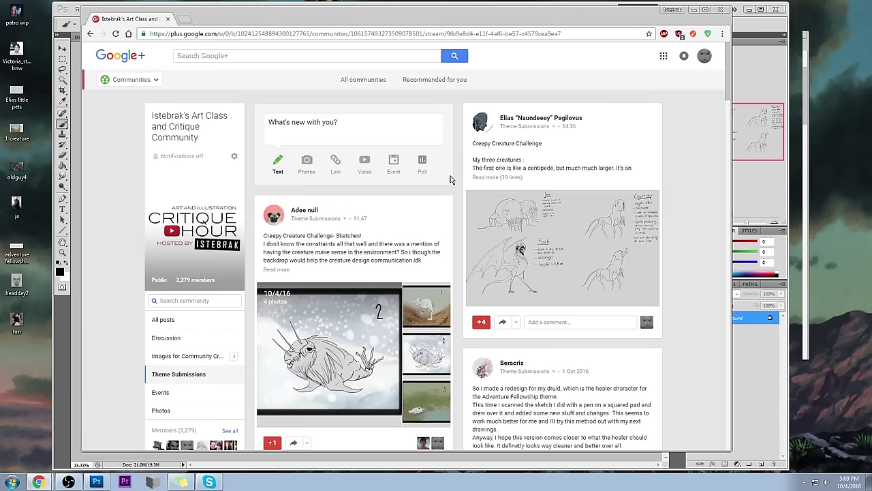
scroll(453, 186, "down", 10)
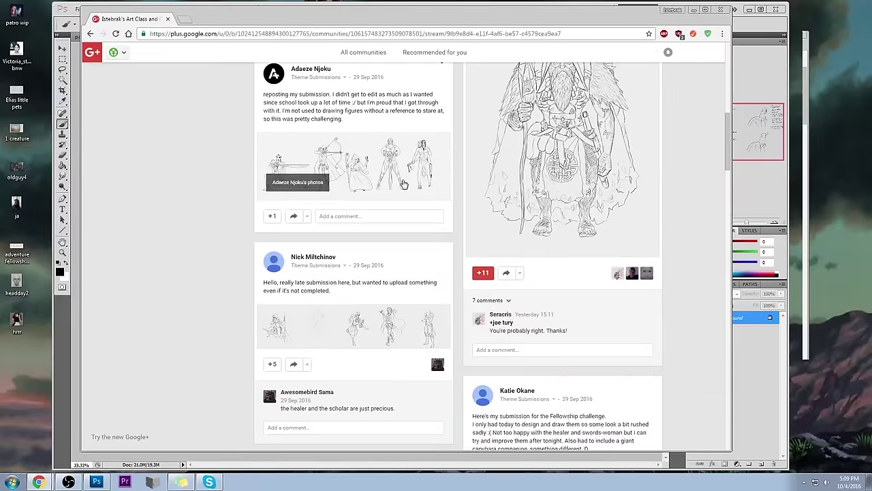
scroll(457, 270, "up", 10)
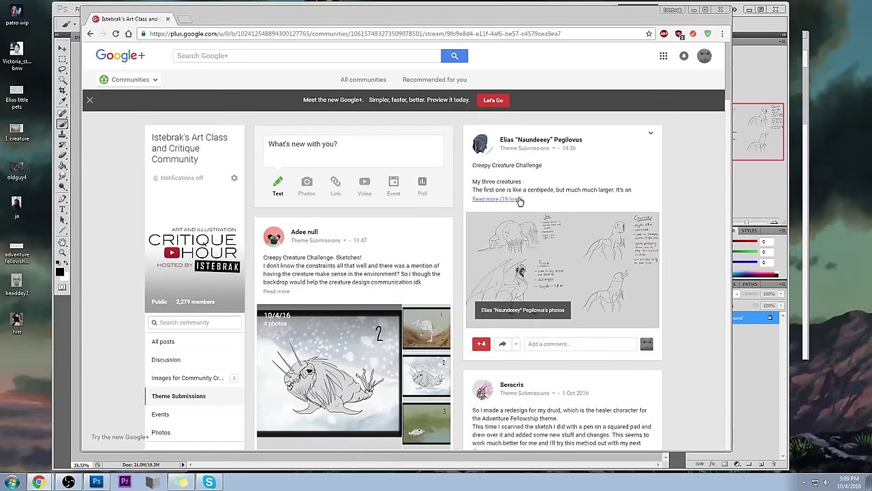
scroll(294, 316, "down", 3)
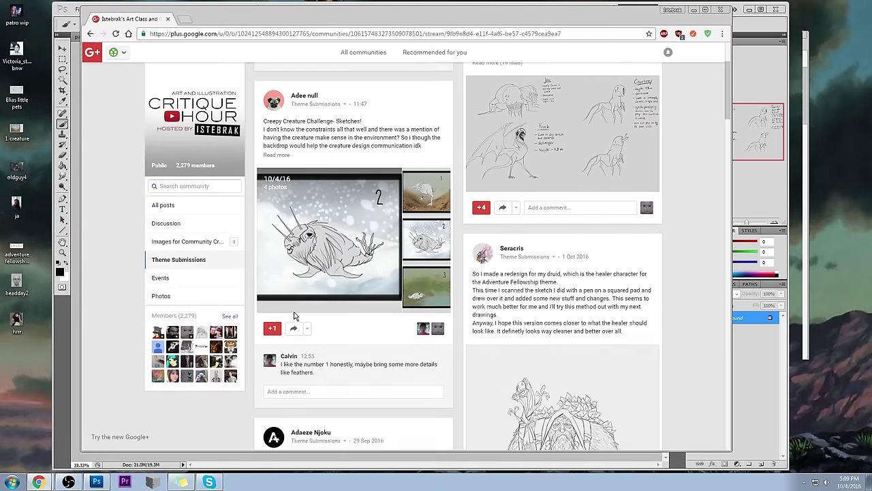
scroll(291, 306, "down", 1)
scroll(249, 269, "up", 5)
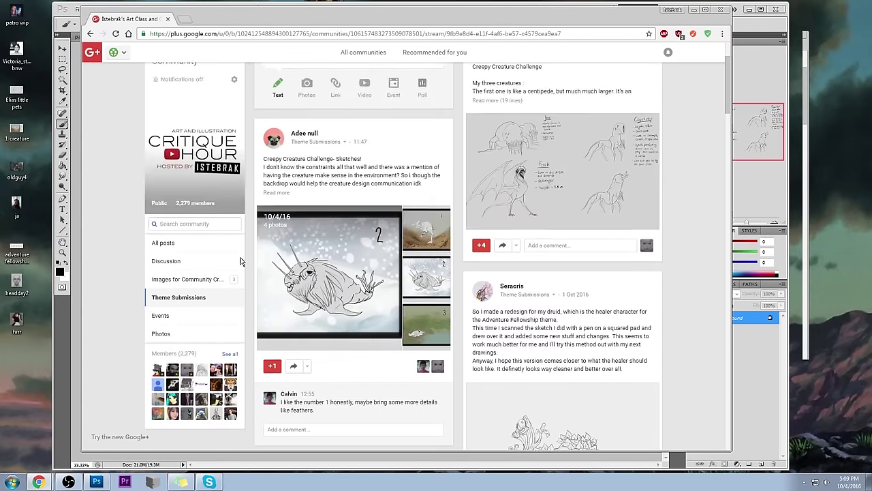
left_click(195, 157)
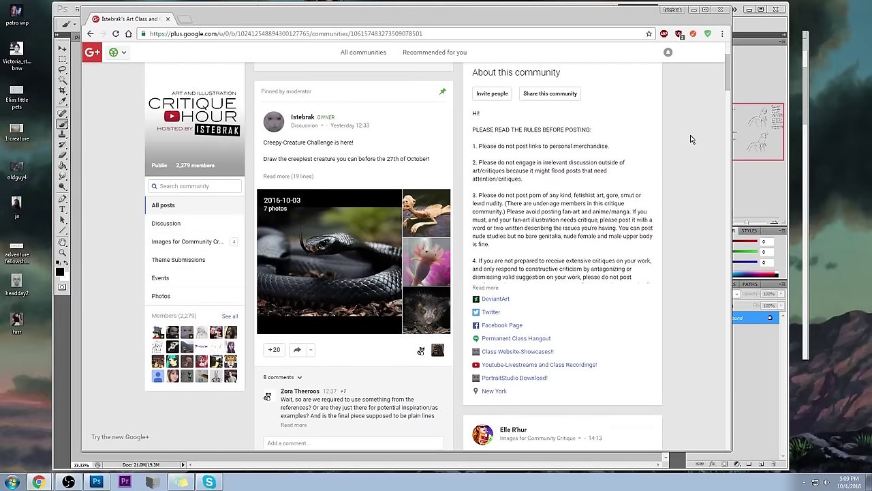
scroll(694, 135, "down", 2)
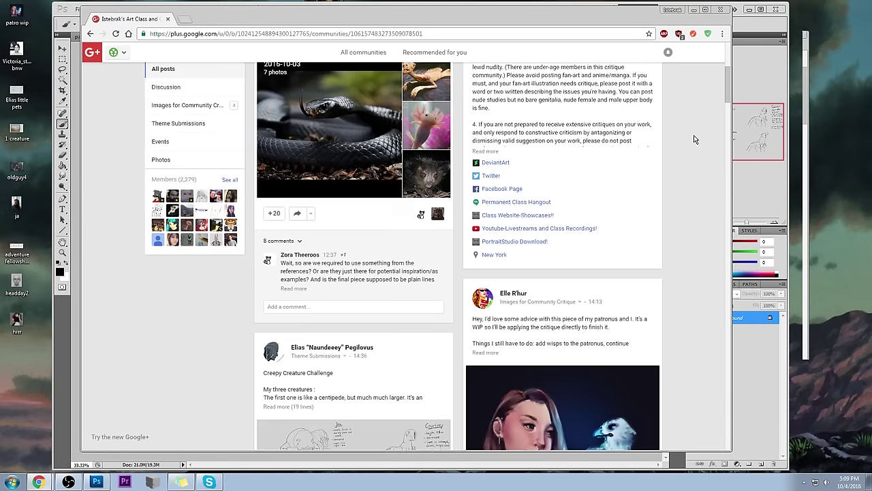
scroll(694, 135, "up", 3)
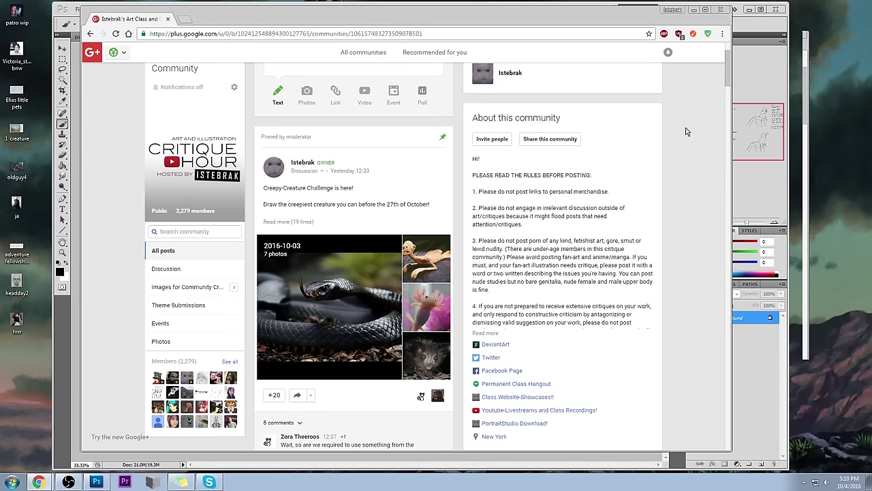
scroll(678, 164, "down", 15)
scroll(671, 194, "down", 15)
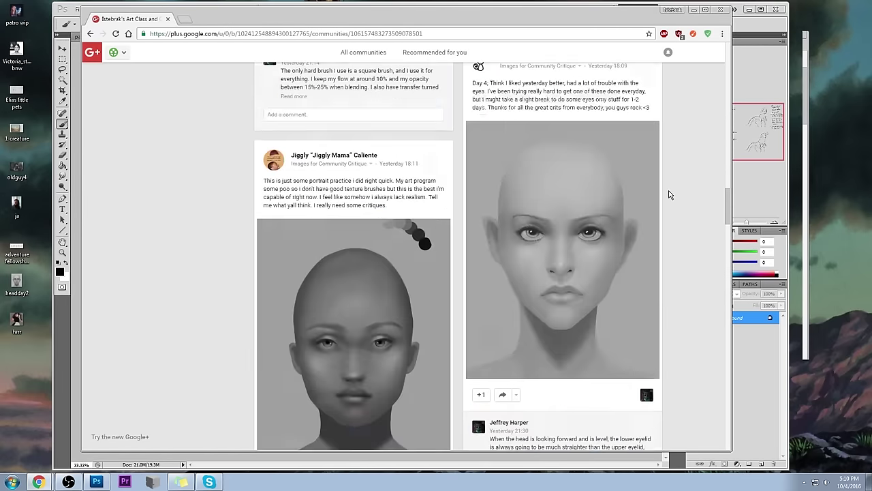
scroll(671, 196, "down", 15)
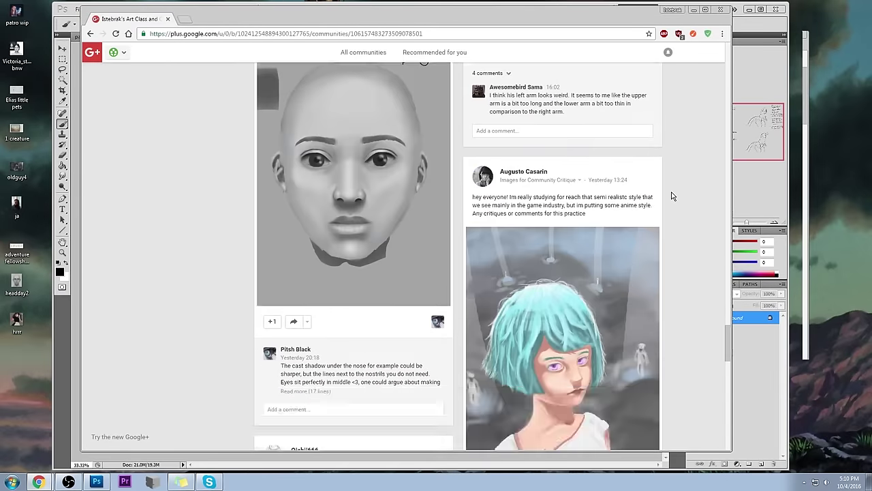
scroll(671, 197, "down", 15)
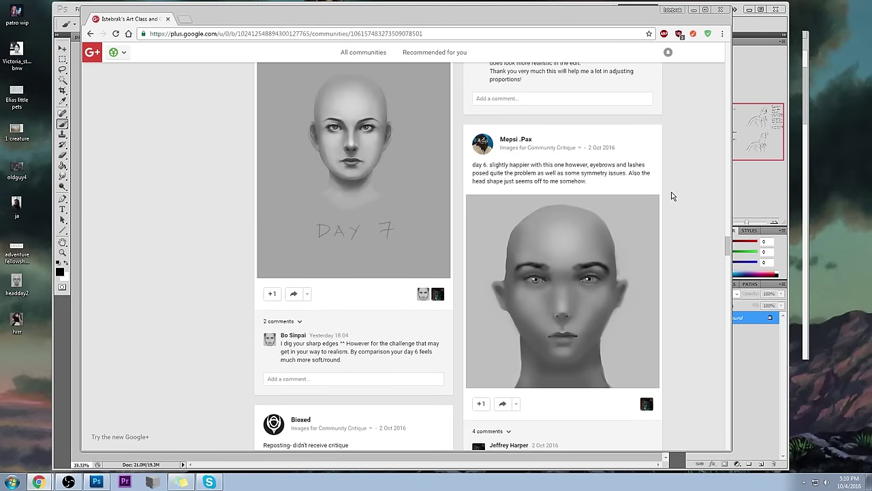
scroll(671, 196, "down", 15)
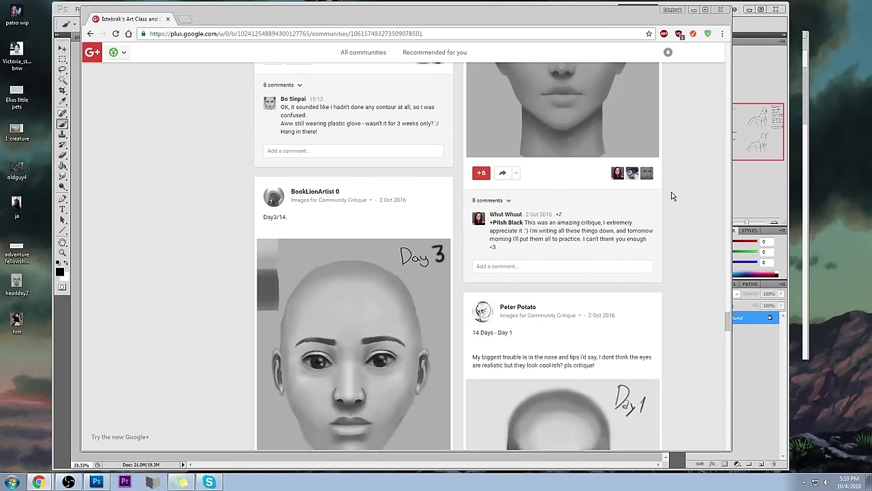
scroll(671, 196, "down", 15)
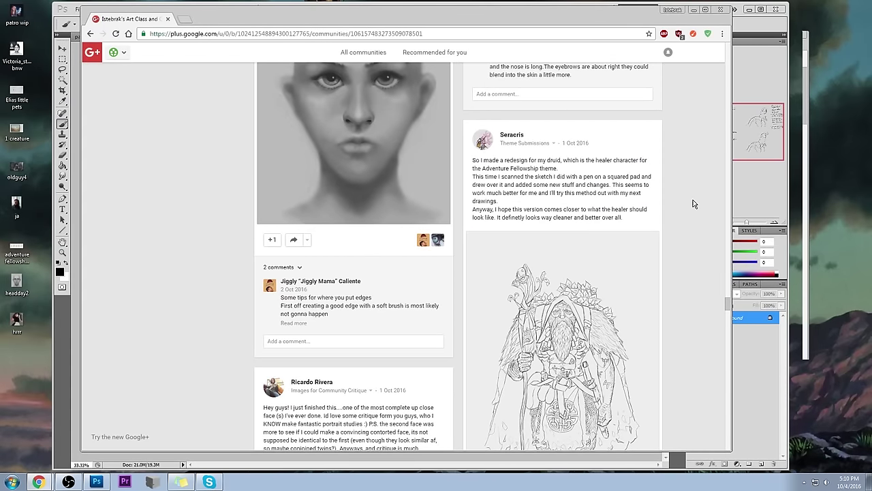
scroll(694, 203, "down", 2)
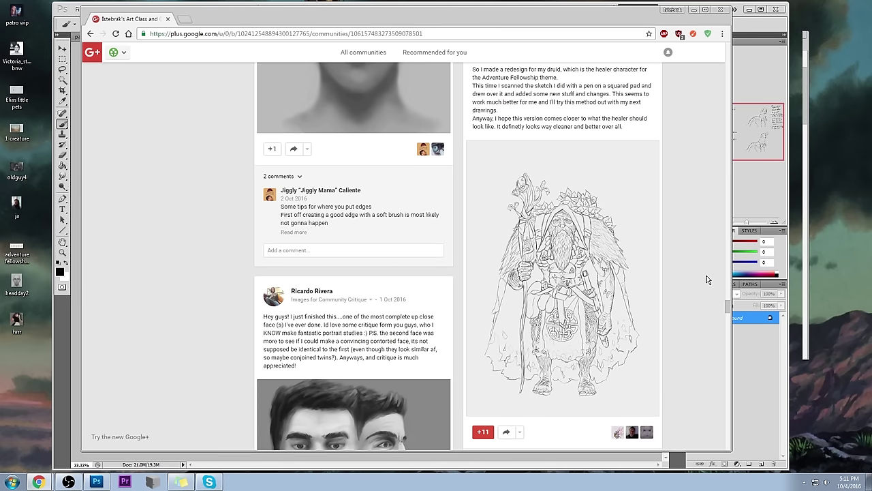
left_click_drag(728, 310, 728, 49)
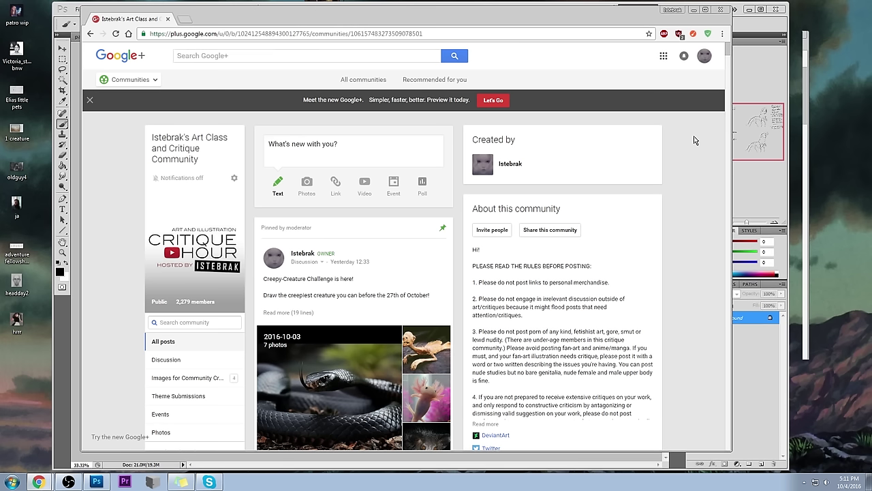
left_click(168, 19)
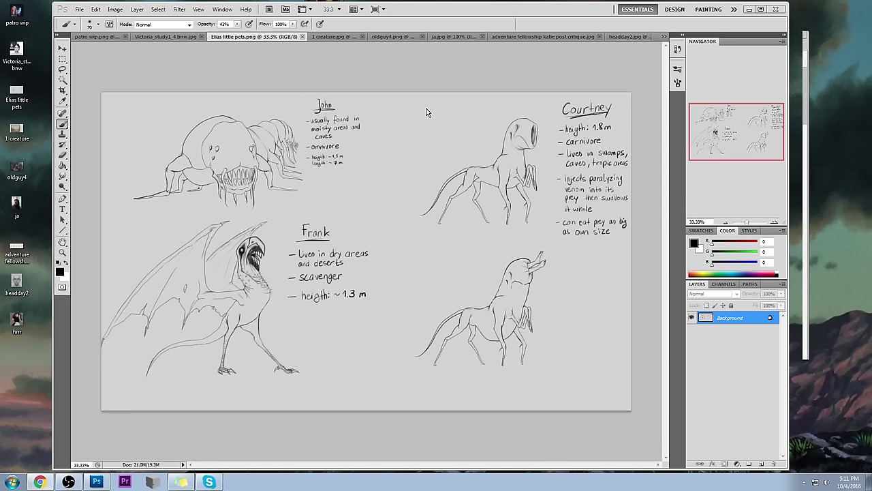
Step: Close Chrome, then draw and undo demo marks: a circle around John and size-25 arrows at Courtney
left_click(395, 65)
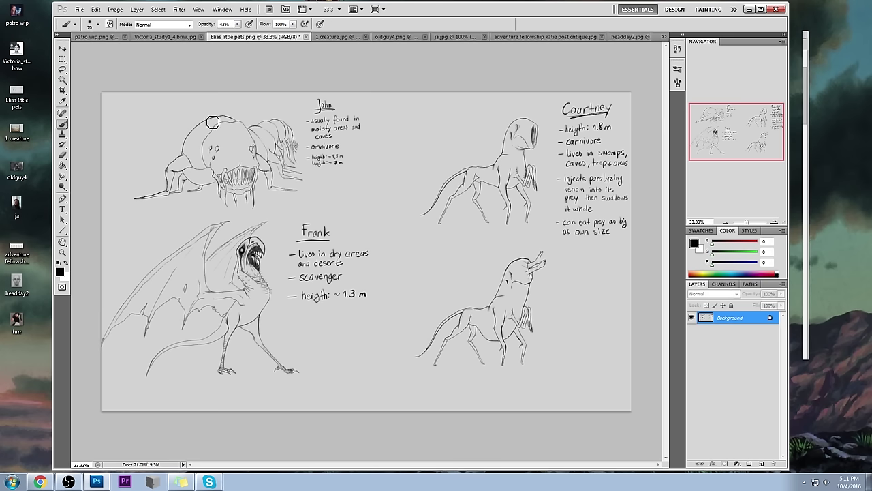
mouse_move(305, 109)
left_mouse_down()
mouse_move(326, 133)
mouse_move(272, 102)
left_mouse_up()
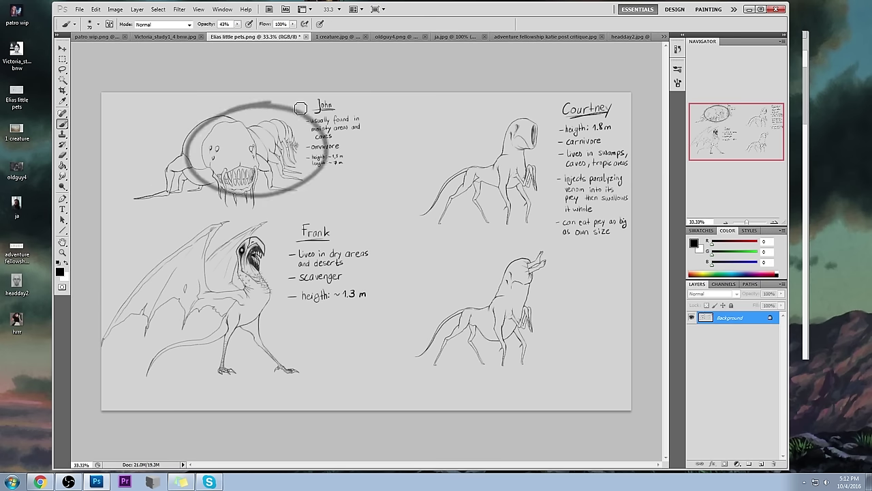
key("ctrl+z")
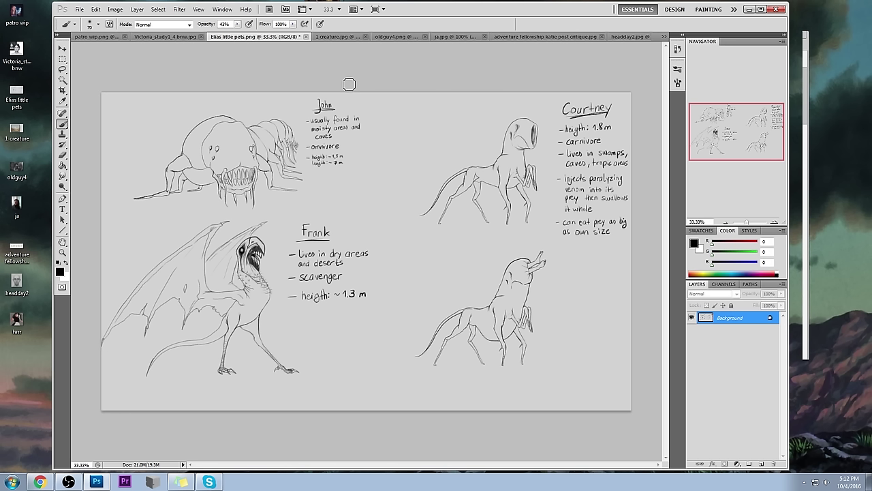
key("bracketleft")
key("bracketleft")
key("bracketleft")
key("bracketleft")
key("bracketleft")
left_click_drag(478, 125, 485, 150)
left_click_drag(470, 136, 484, 150)
left_click_drag(488, 140, 484, 150)
left_click_drag(470, 269, 486, 305)
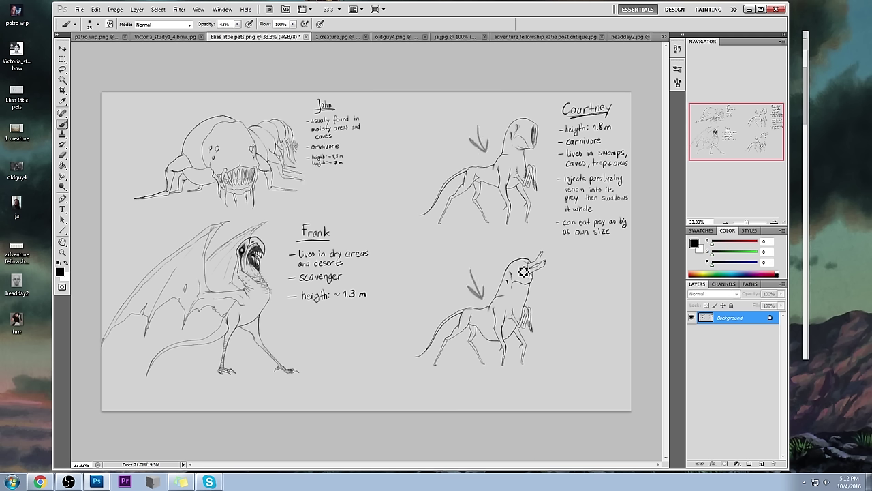
key("ctrl+alt+z")
key("ctrl+alt+z")
key("ctrl+alt+z")
key("ctrl+alt+z")
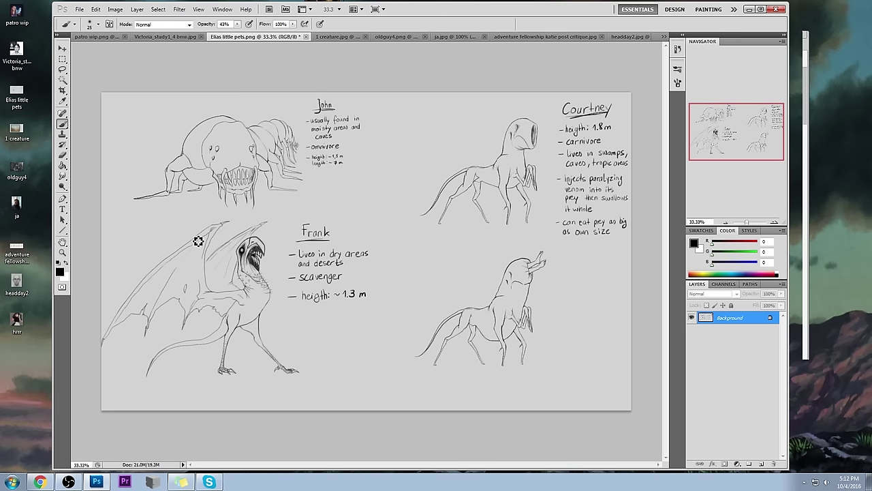
Step: Sample light grey beside Frank and paint over his teeth at 100% opacity
left_click(251, 238, "alt")
left_click(248, 241, "alt")
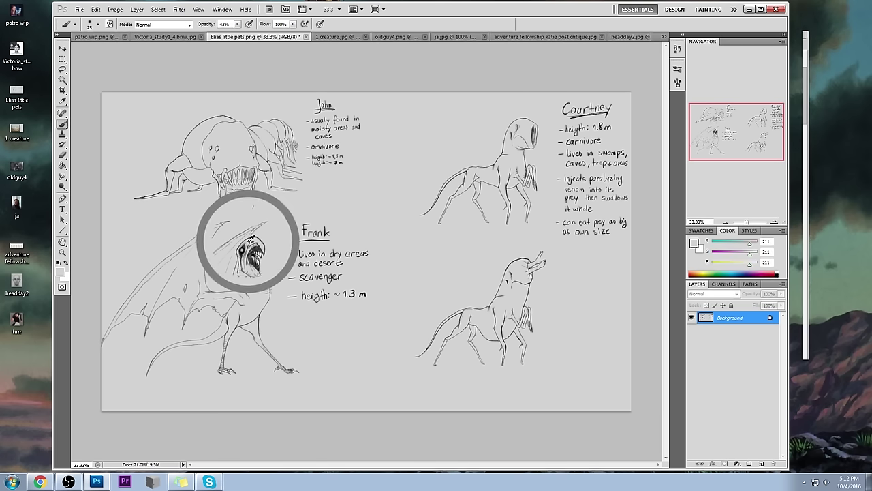
left_click_drag(237, 23, 297, 46)
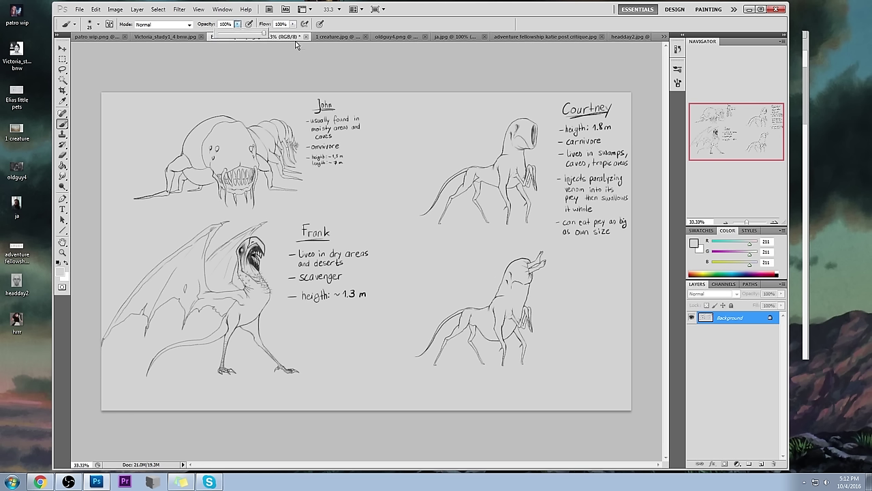
left_click_drag(251, 253, 252, 258)
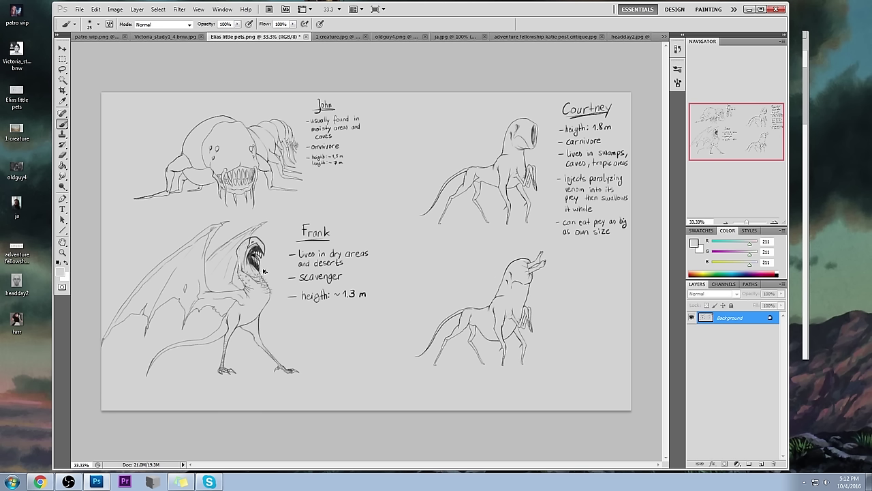
mouse_move(249, 262)
left_mouse_down()
mouse_move(244, 257)
mouse_move(266, 274)
left_mouse_up()
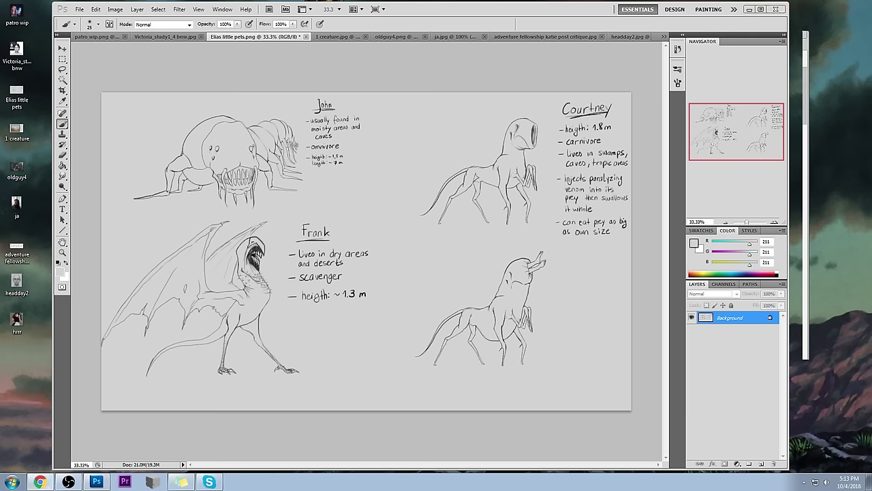
key("super+1")
type("alien")
key("Return")
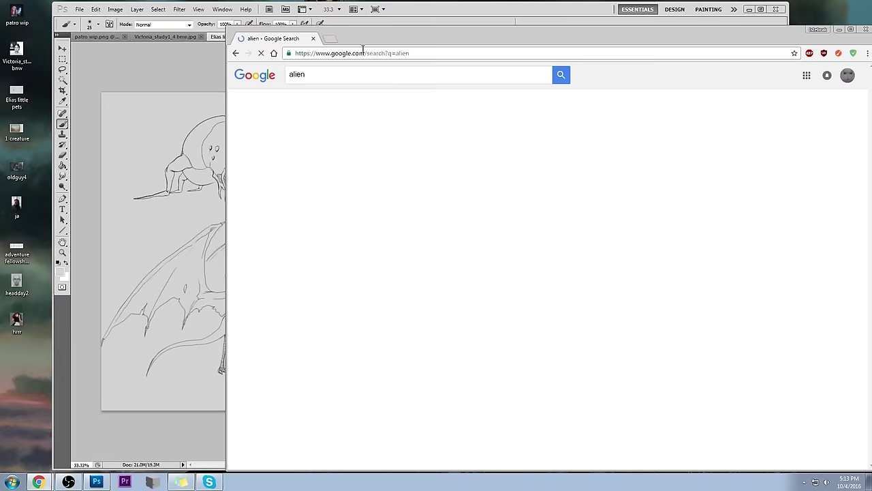
left_click(323, 103)
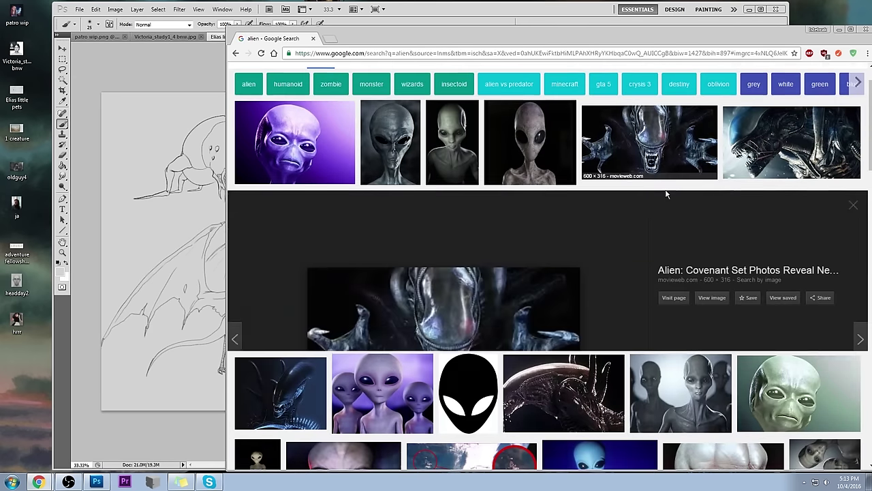
left_click(666, 193)
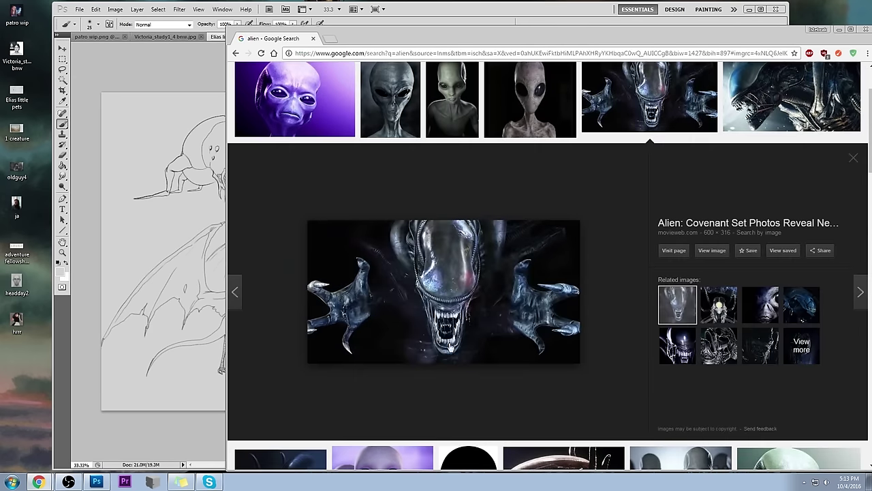
left_click(791, 102)
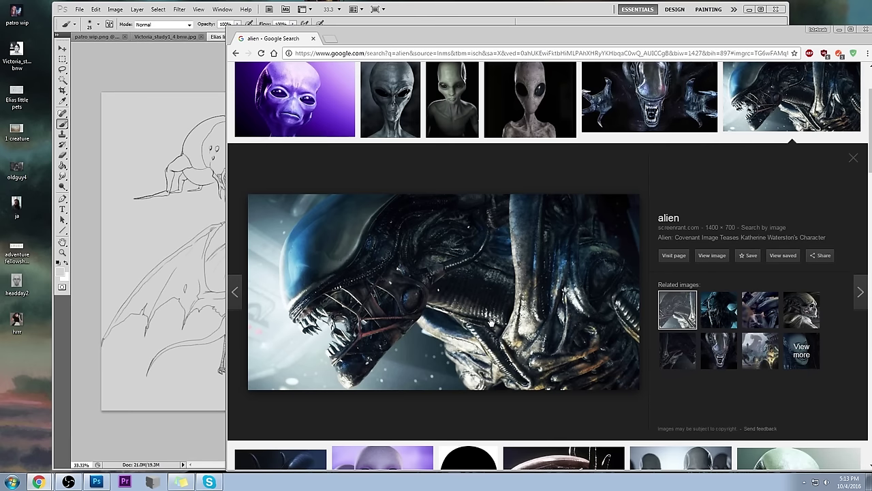
left_click_drag(844, 34, 776, 23)
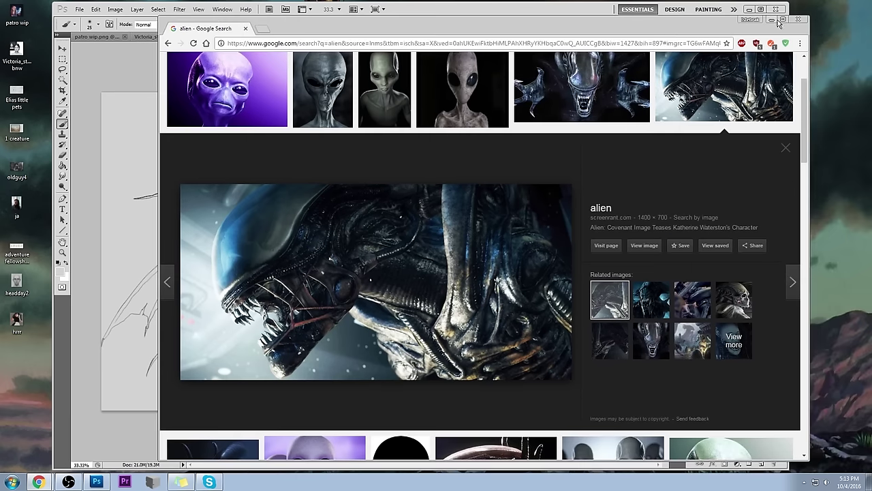
left_click(773, 19)
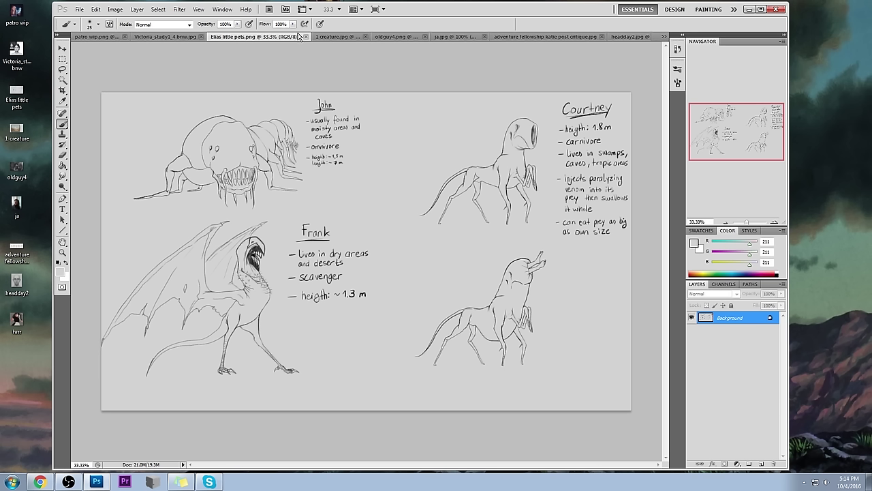
Step: Close the Elias little pets.png sheet and 1 creature.jpg, then bring up oldguy4 and patro wip.png
left_click(305, 38)
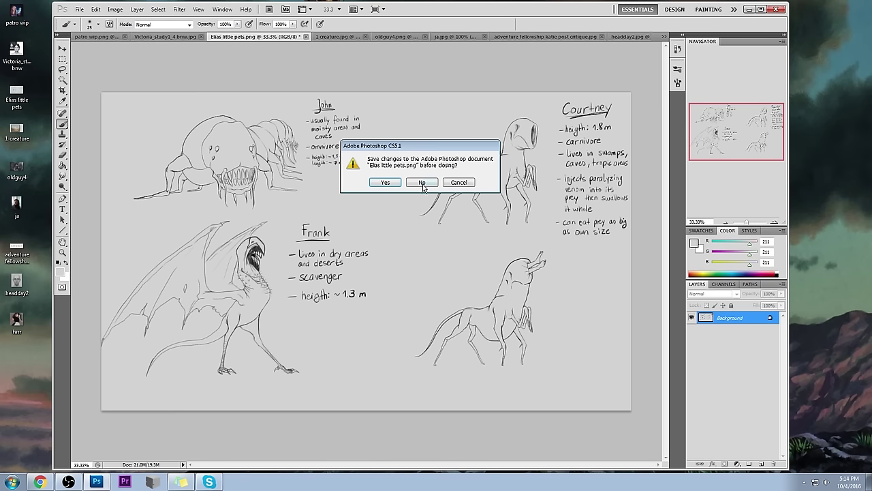
left_click(384, 184)
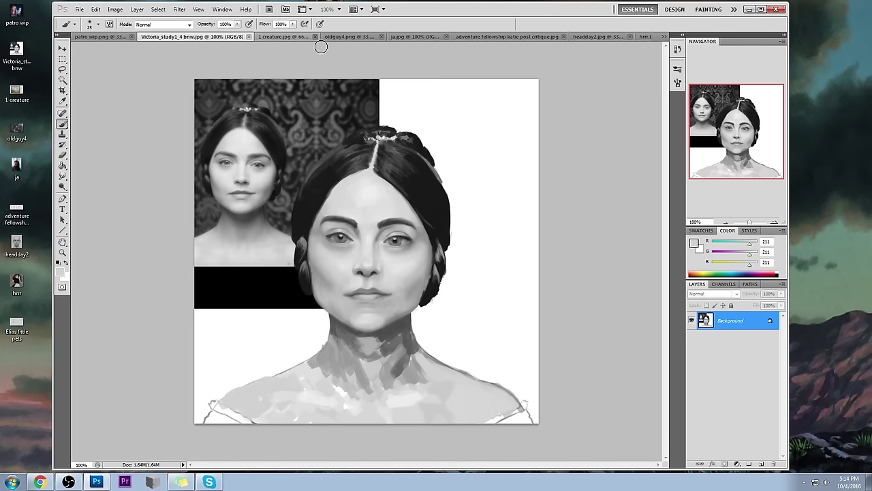
left_click(285, 37)
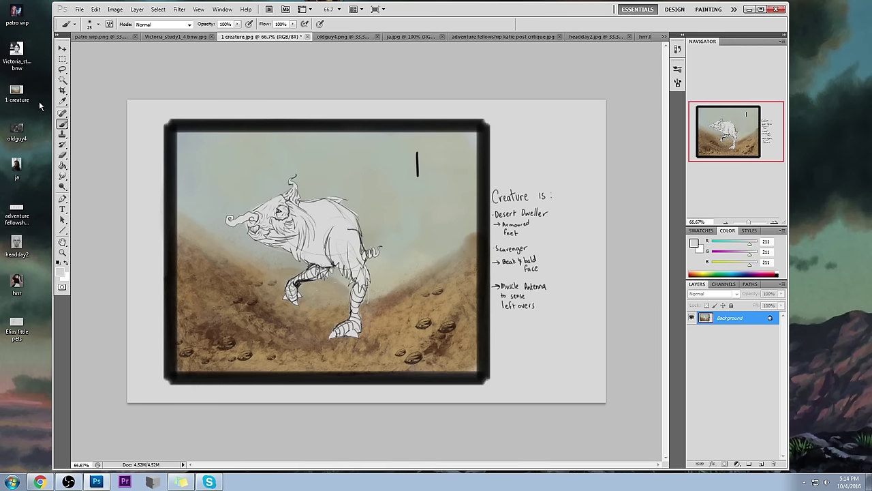
left_click(307, 38)
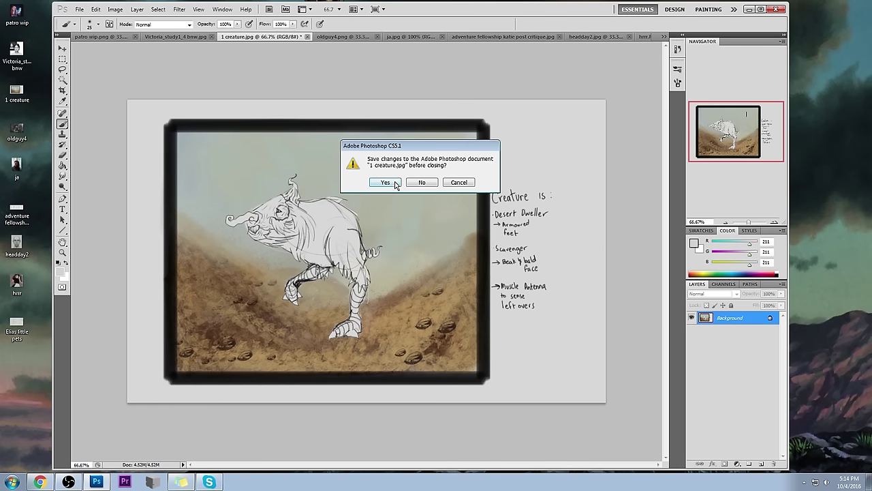
left_click(423, 184)
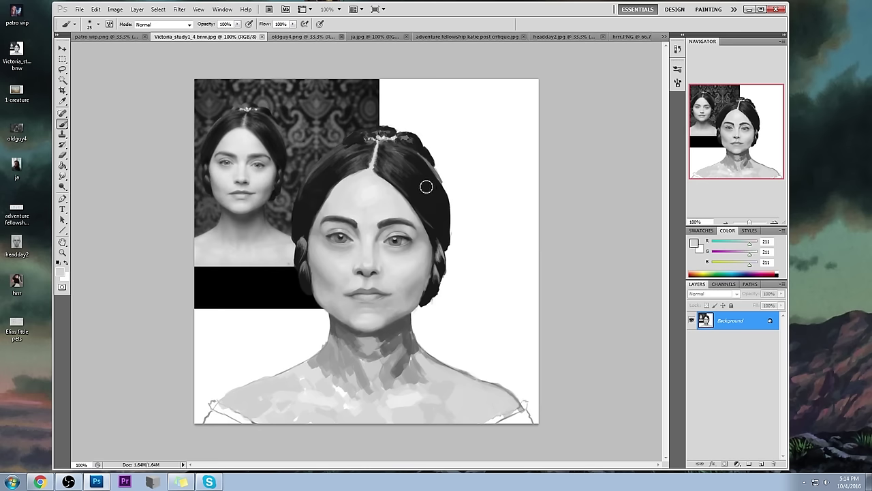
left_click(292, 38)
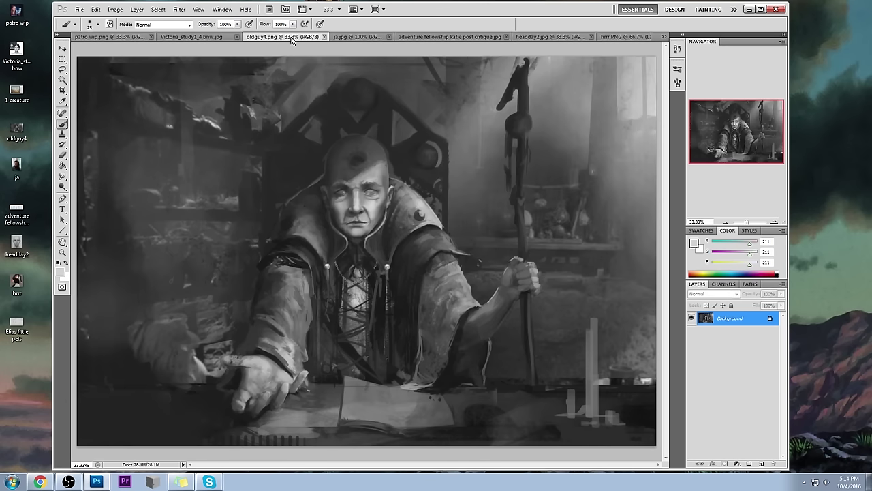
left_click(113, 37)
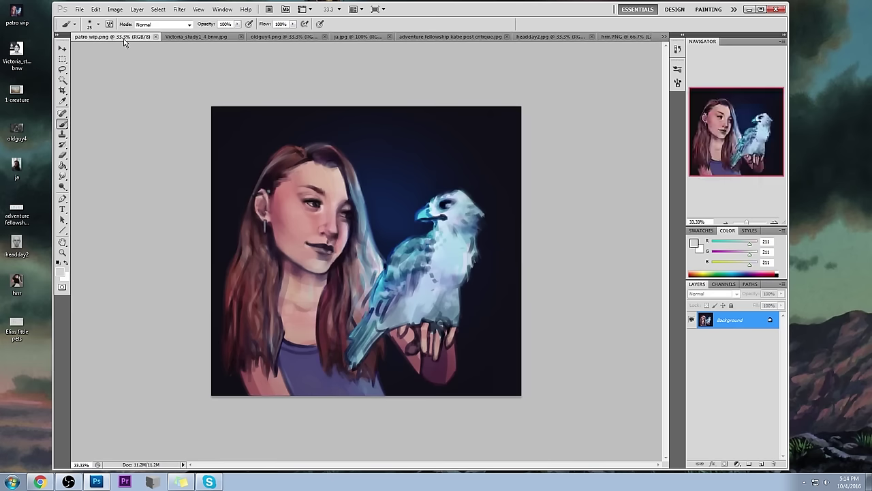
Step: Switch to the oldguy4.png wizard painting and maximize the Photoshop window
left_click(200, 38)
left_click(285, 38)
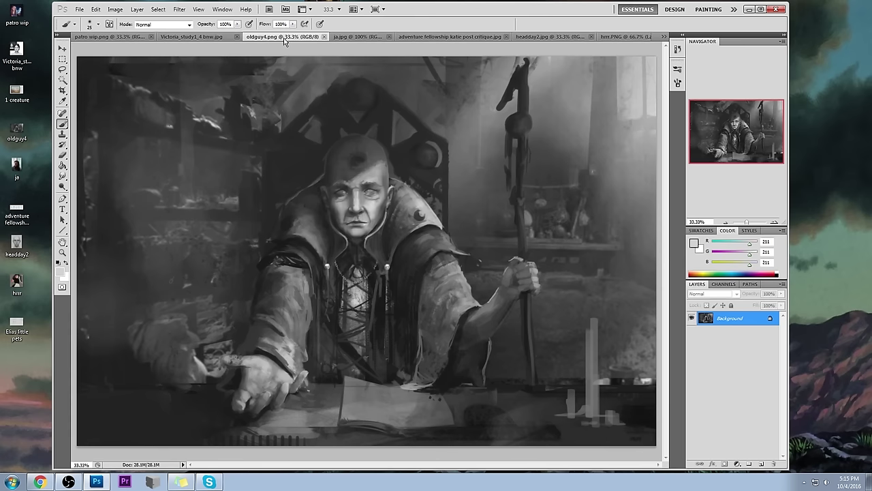
double_click(414, 9)
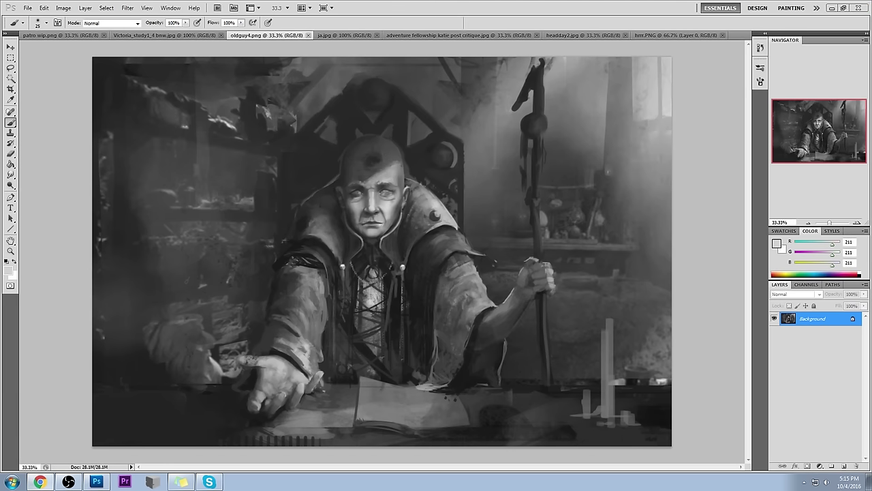
Step: In a new Chrome window, search 'serving sushi' and show the image results
left_click(41, 482)
left_click_drag(477, 27, 417, 27)
type("serving sushi")
key("Return")
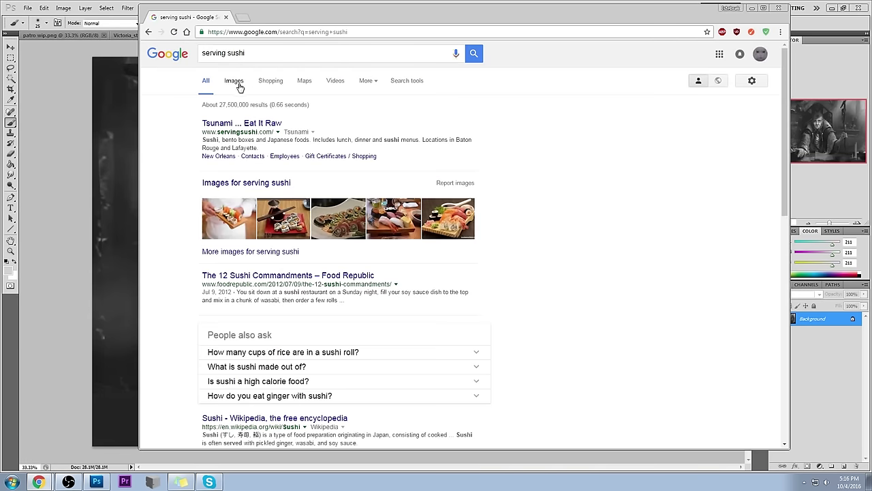
left_click(239, 87)
Step: Search images for 'sushi chef', enlarge the smiling chef holding sushi, and dock Chrome on the right
scroll(516, 243, "down", 5)
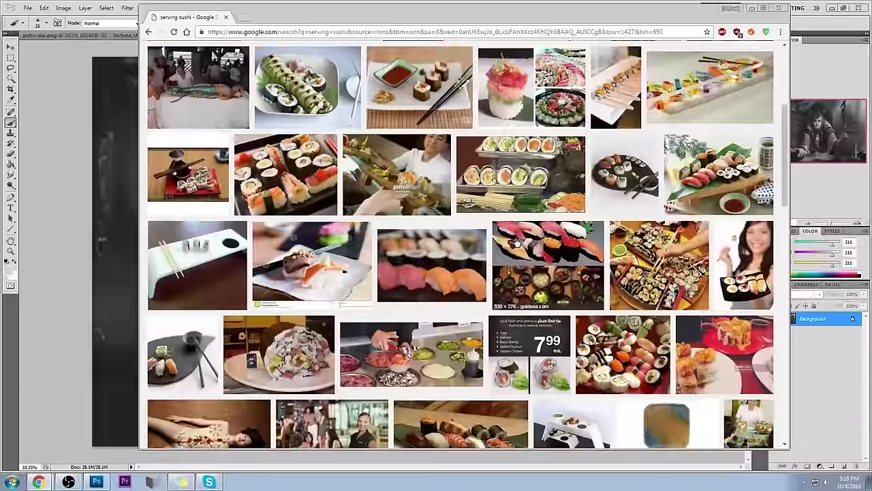
scroll(516, 242, "down", 4)
scroll(409, 204, "up", 8)
triple_click(256, 52)
type("su")
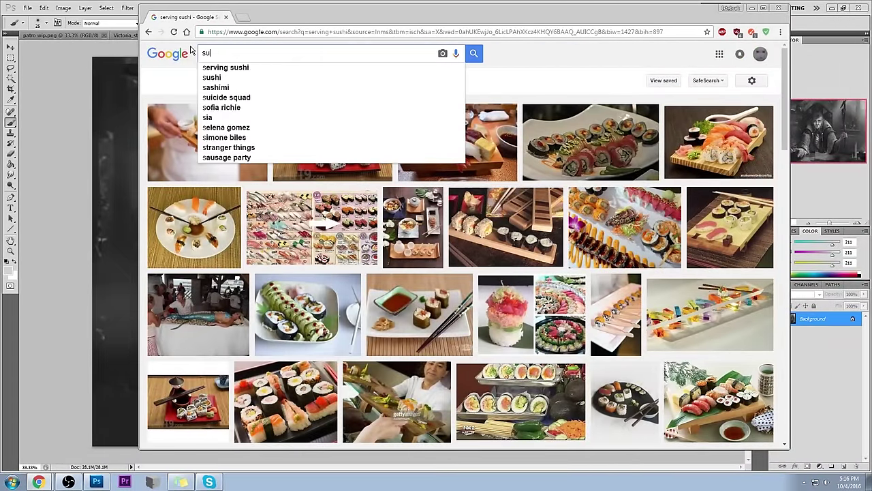
type("shi chef")
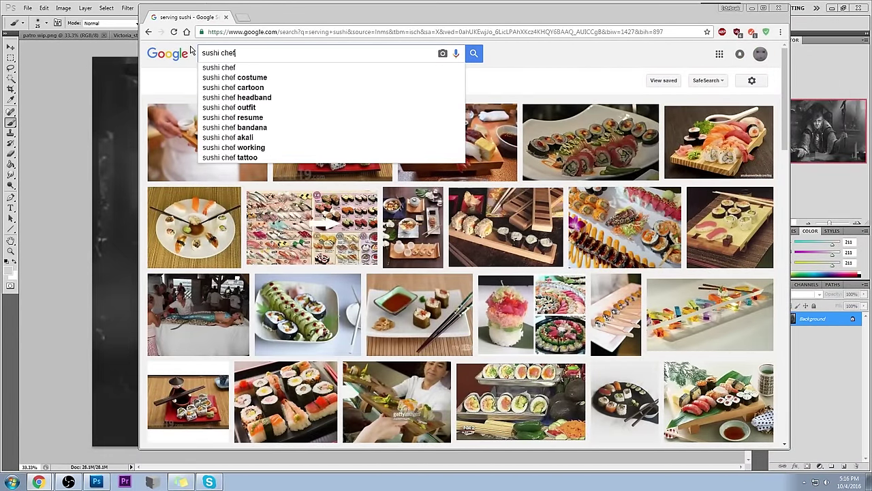
key("Return")
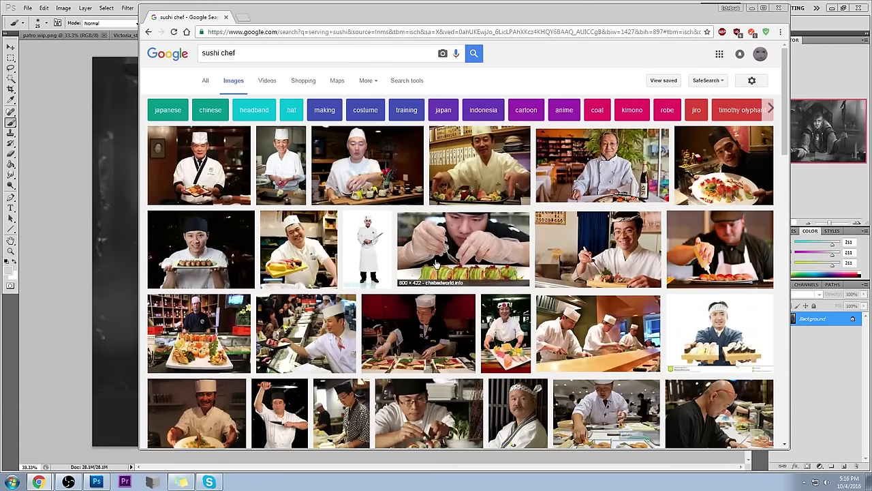
left_click(323, 255)
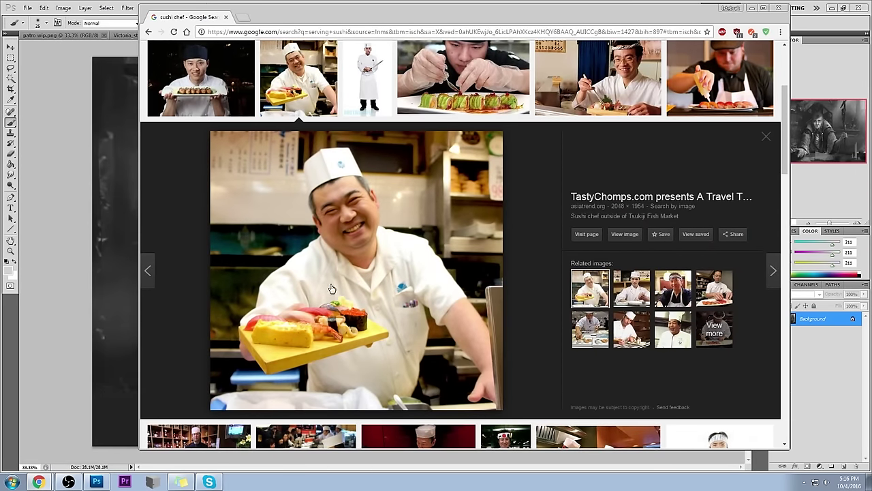
mouse_move(479, 21)
left_mouse_down()
mouse_move(870, 75)
mouse_move(871, 33)
left_mouse_up()
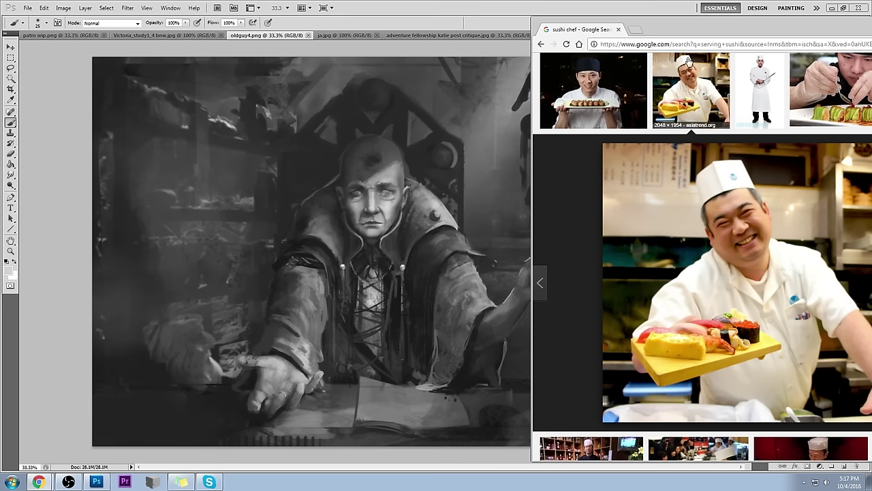
left_click(636, 29)
Step: Preview 'reaching for the sky reference' image results, return to the sushi chef tab, and minimize Chrome
type("reaching for the sky refer")
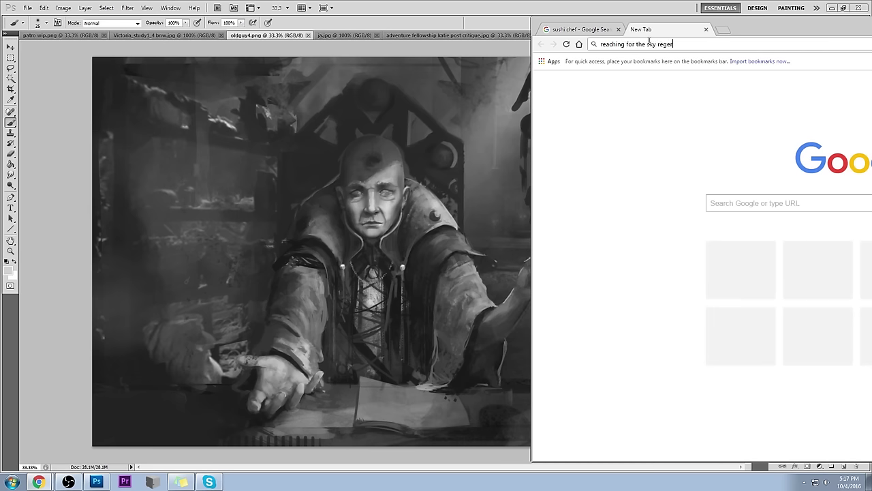
type("ence")
key("Return")
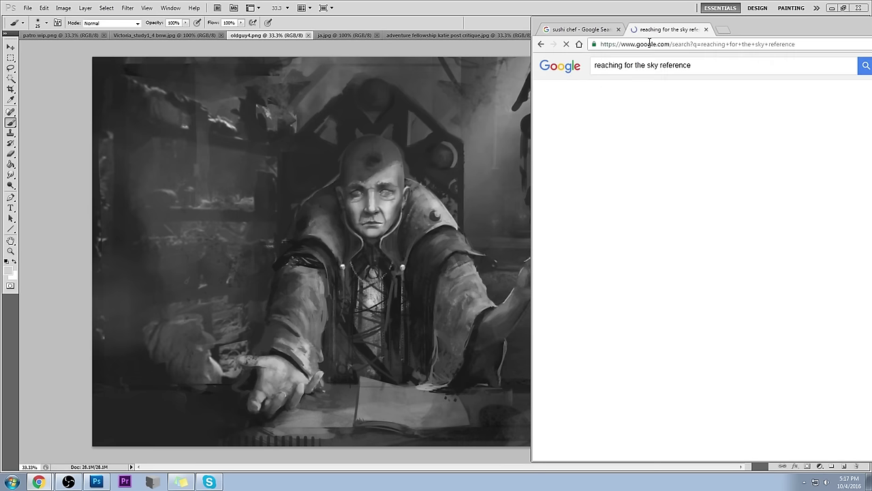
left_click(627, 93)
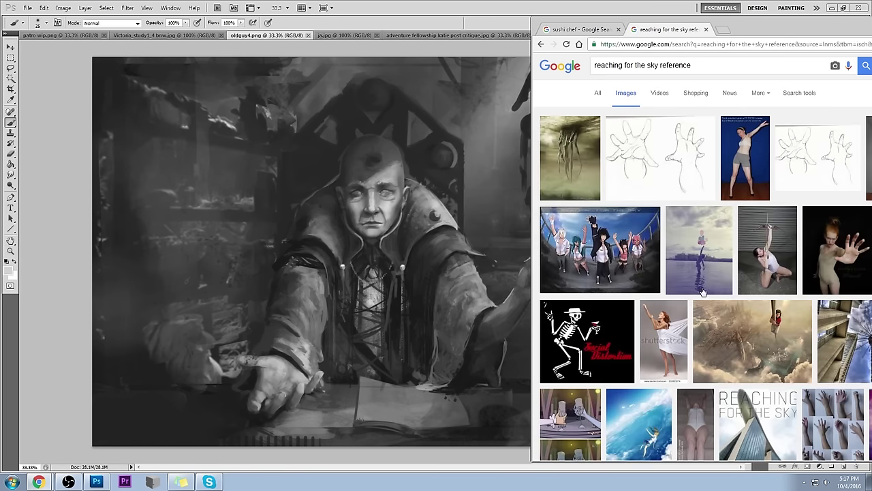
left_click(771, 254)
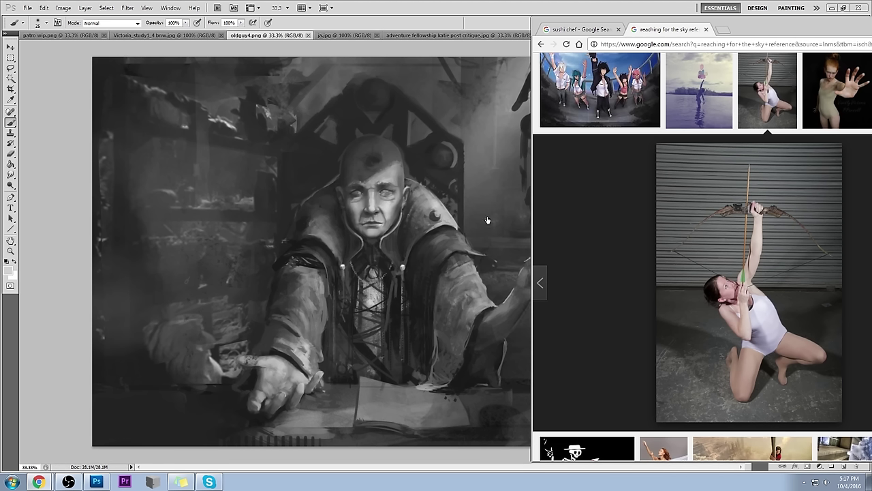
left_click(823, 82)
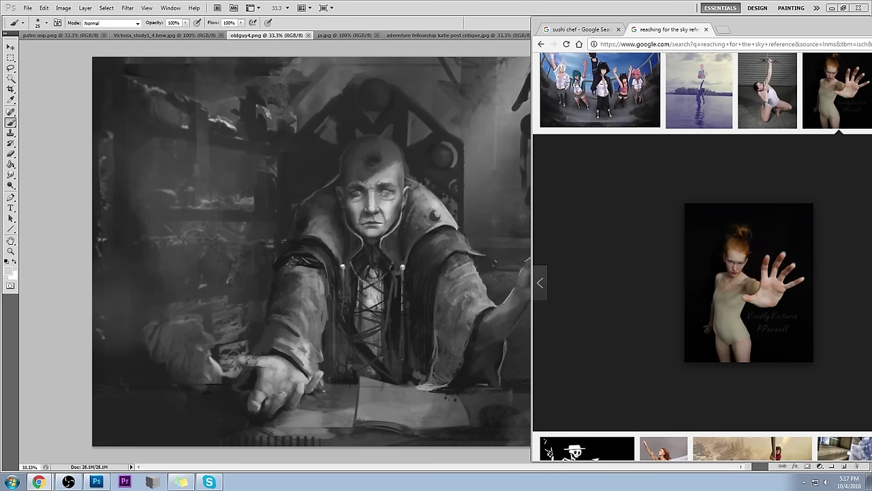
key("Right")
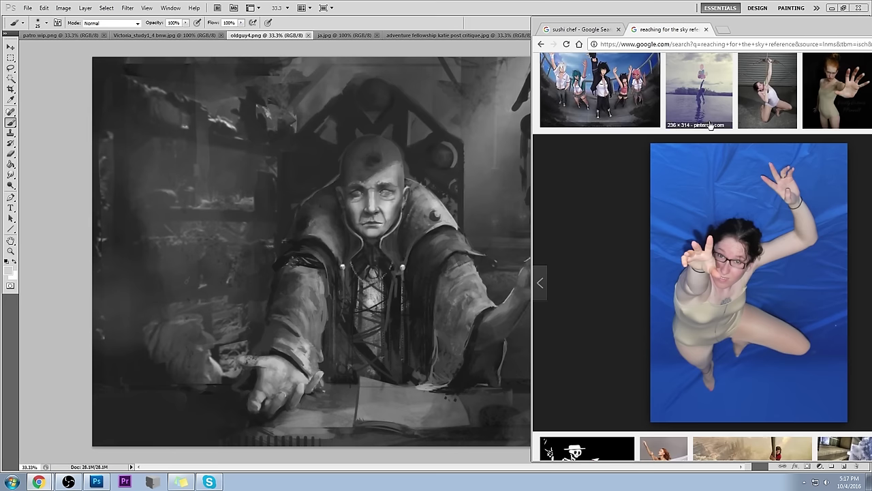
left_click(569, 30)
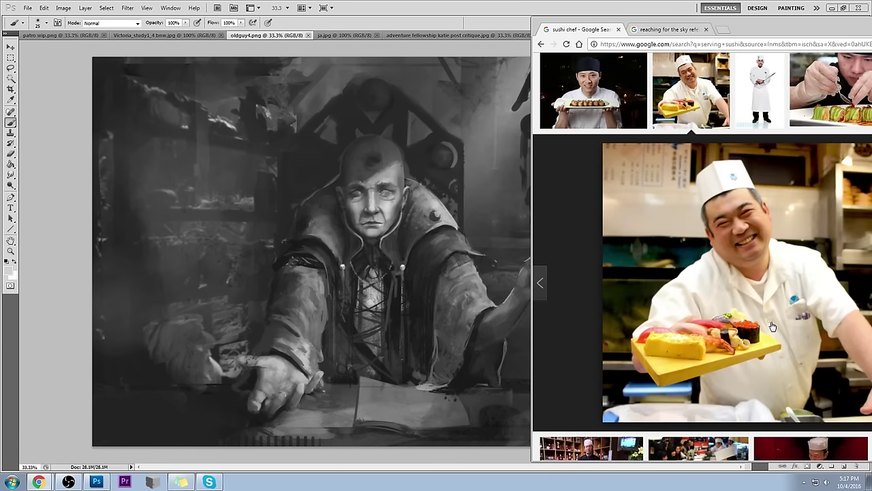
left_click(779, 29)
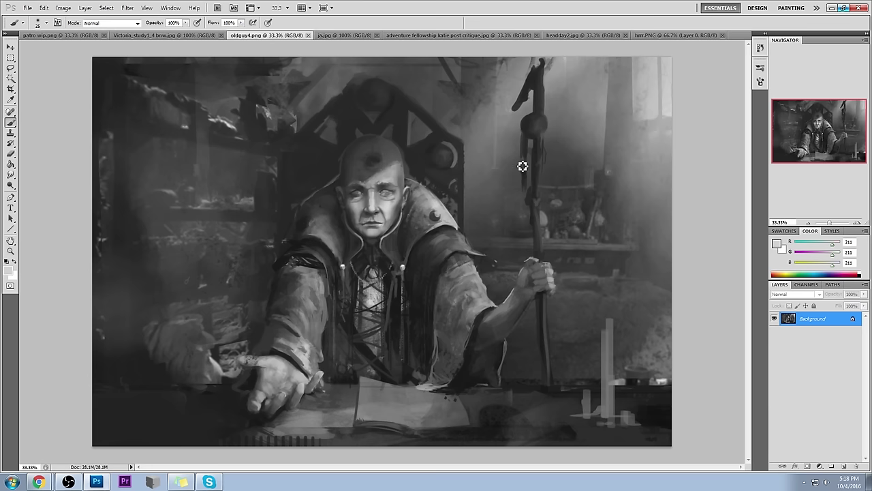
left_click(409, 181)
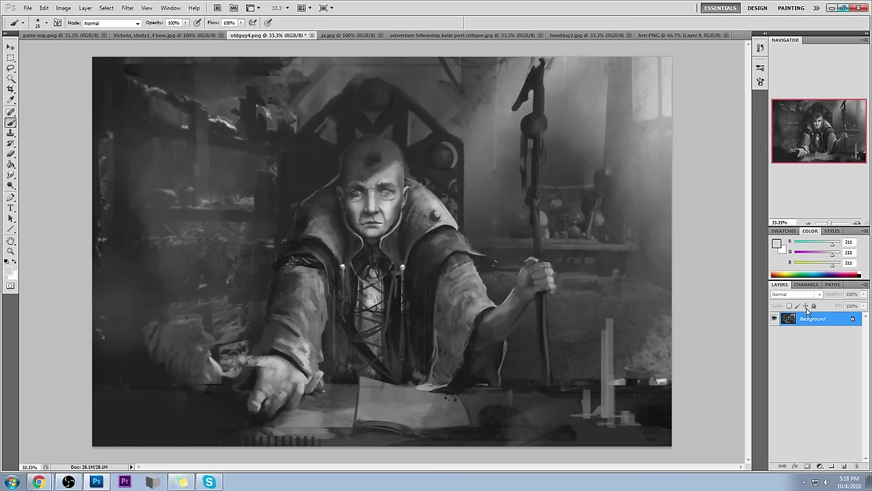
Step: Open Filter > Liquify and set the brush size to 1140
left_click(128, 7)
left_click(164, 65)
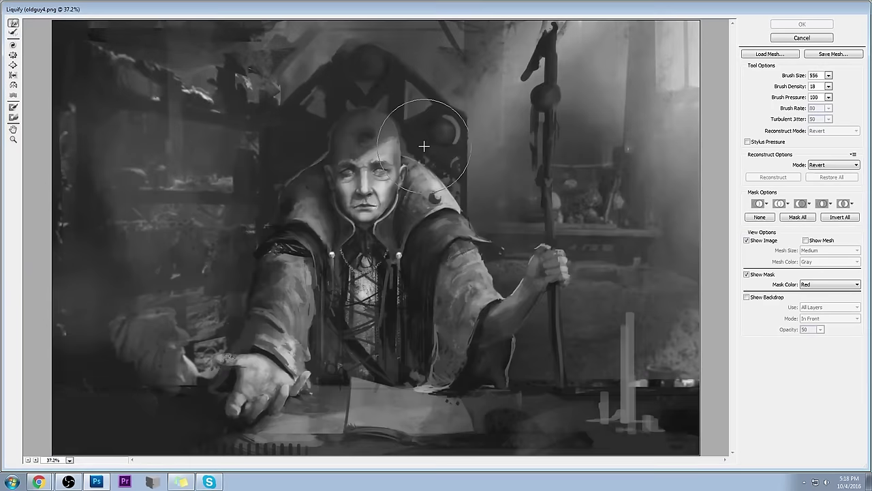
left_click(828, 75)
left_click_drag(800, 89, 809, 88)
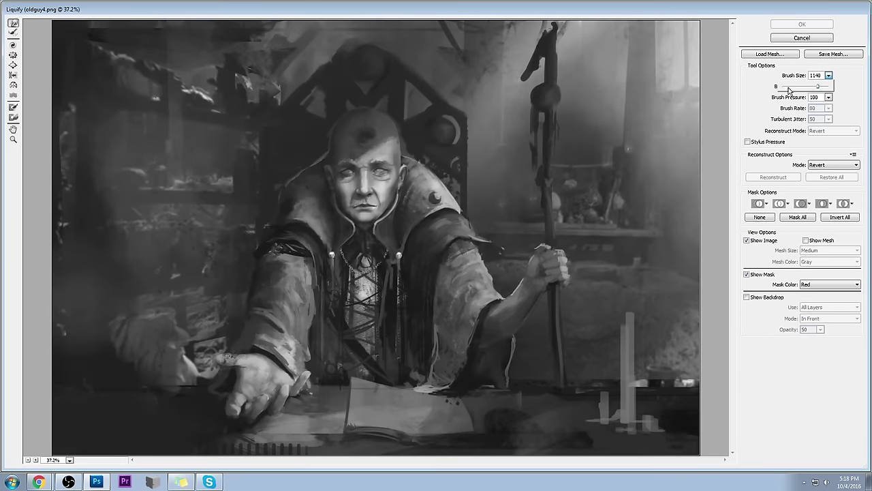
Step: Forward-warp the sleeve, moon-emblem shoulder and staff-holding arm, checking the sushi chef reference
mouse_move(290, 230)
left_mouse_down()
mouse_move(295, 269)
mouse_move(262, 324)
mouse_move(256, 292)
mouse_move(273, 182)
mouse_move(270, 193)
mouse_move(373, 174)
mouse_move(309, 195)
mouse_move(300, 162)
mouse_move(347, 185)
mouse_move(300, 232)
mouse_move(308, 244)
mouse_move(289, 265)
mouse_move(351, 198)
mouse_move(272, 207)
mouse_move(277, 252)
mouse_move(240, 339)
mouse_move(242, 362)
mouse_move(255, 345)
mouse_move(239, 271)
mouse_move(238, 287)
mouse_move(250, 245)
mouse_move(269, 230)
mouse_move(278, 171)
left_mouse_up()
mouse_move(443, 182)
left_mouse_down()
mouse_move(455, 193)
mouse_move(452, 254)
left_mouse_up()
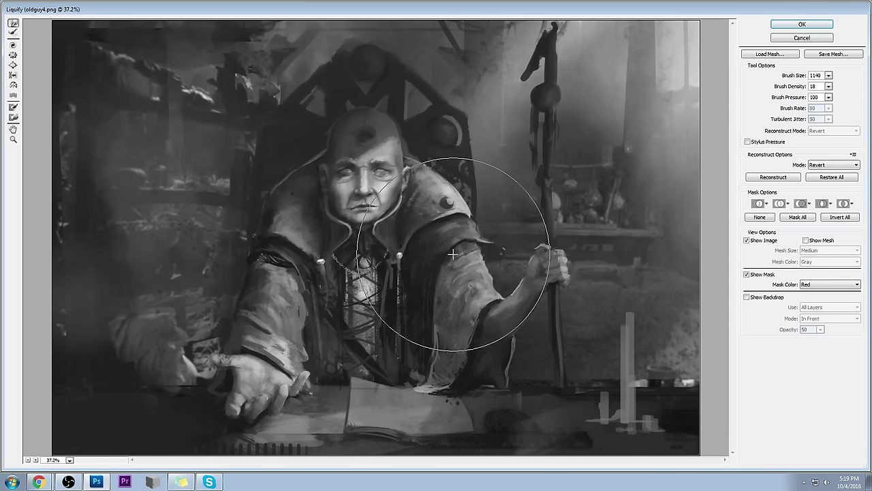
key("alt+Tab")
left_click_drag(847, 31, 837, 29)
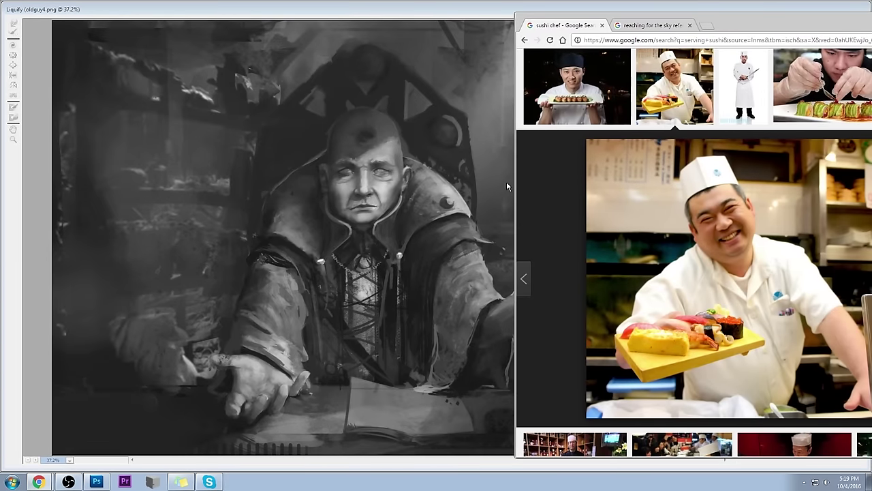
left_click(480, 4)
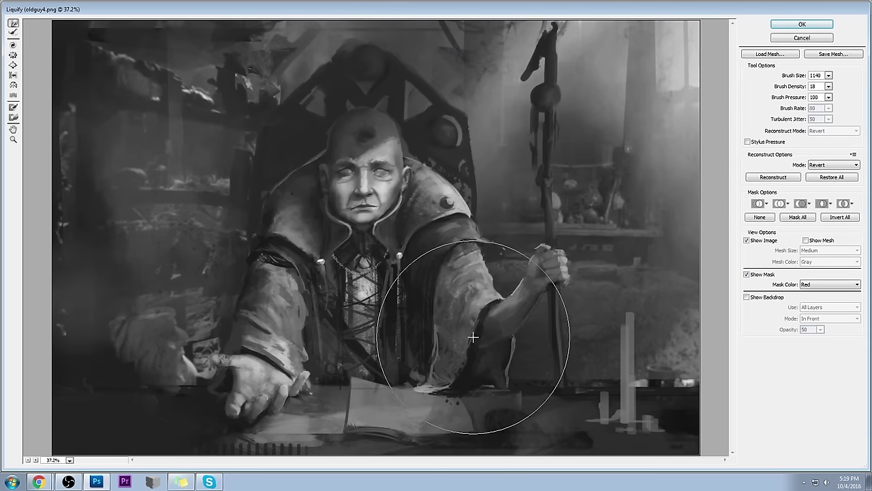
mouse_move(487, 332)
left_mouse_down()
mouse_move(516, 361)
mouse_move(468, 302)
mouse_move(483, 311)
mouse_move(492, 280)
mouse_move(483, 283)
mouse_move(491, 290)
mouse_move(511, 290)
mouse_move(448, 127)
mouse_move(415, 218)
mouse_move(440, 169)
mouse_move(411, 136)
left_mouse_up()
Step: Lower the Liquify brush to 571 and push the head, right shoulder and hood into shape
left_click(829, 75)
left_click_drag(808, 87, 801, 86)
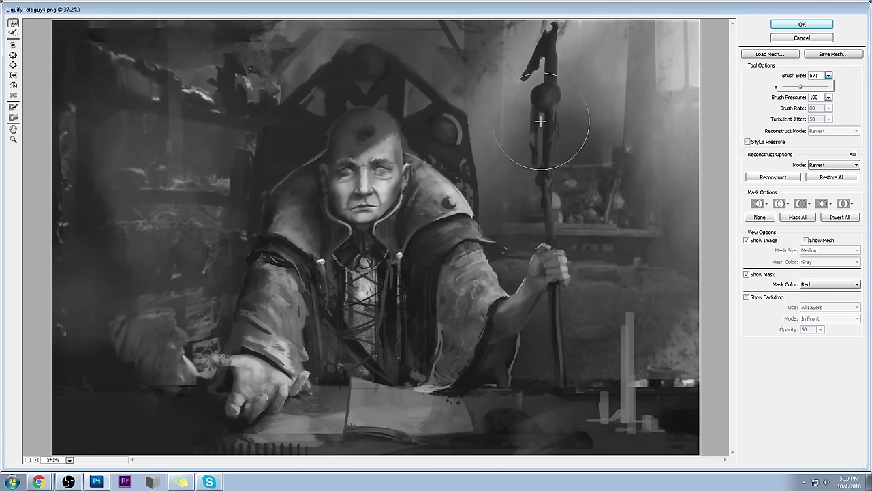
mouse_move(428, 153)
left_mouse_down()
mouse_move(444, 152)
mouse_move(453, 165)
mouse_move(456, 140)
mouse_move(420, 129)
mouse_move(404, 139)
mouse_move(318, 141)
mouse_move(402, 136)
mouse_move(440, 156)
mouse_move(415, 271)
mouse_move(471, 186)
mouse_move(464, 180)
mouse_move(477, 195)
mouse_move(490, 191)
left_mouse_up()
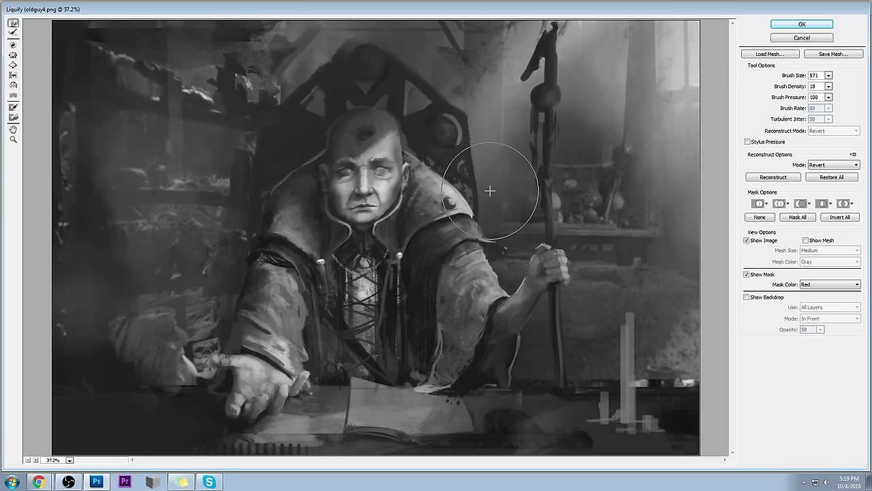
mouse_move(490, 191)
left_mouse_down()
mouse_move(432, 224)
mouse_move(457, 201)
mouse_move(451, 170)
mouse_move(441, 169)
mouse_move(475, 184)
mouse_move(467, 193)
mouse_move(491, 202)
mouse_move(474, 207)
mouse_move(511, 304)
mouse_move(489, 332)
mouse_move(523, 295)
mouse_move(457, 238)
mouse_move(507, 305)
left_mouse_up()
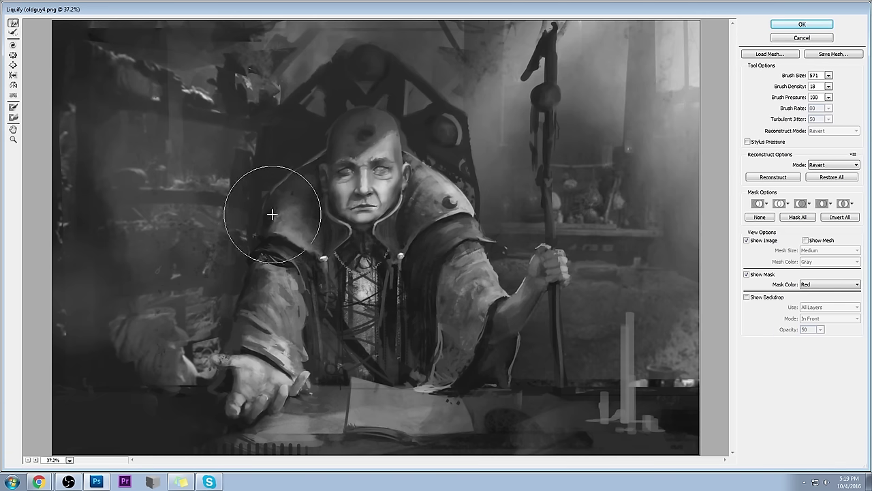
Step: Warp the hood edge and left side of the head, undoing one stroke
mouse_move(252, 269)
left_mouse_down()
mouse_move(253, 238)
mouse_move(293, 161)
left_mouse_up()
mouse_move(291, 171)
left_mouse_down()
mouse_move(280, 219)
mouse_move(306, 156)
left_mouse_up()
key("ctrl+z")
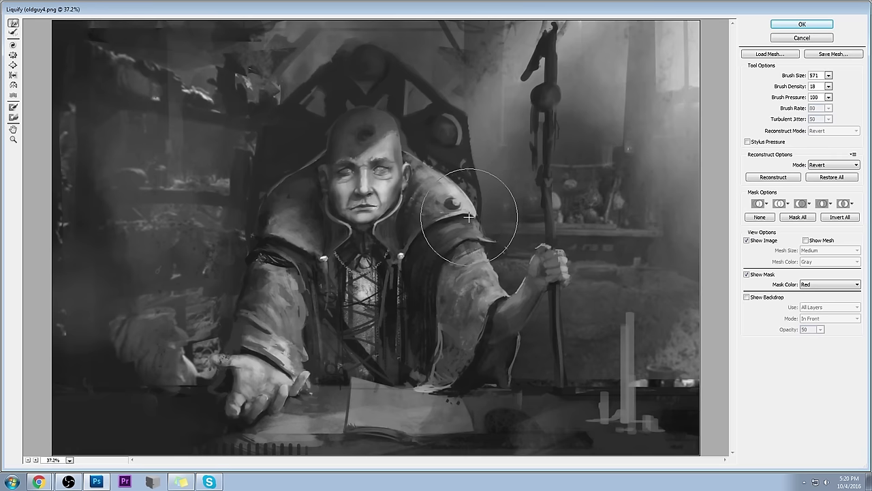
mouse_move(286, 197)
left_mouse_down()
mouse_move(323, 149)
mouse_move(397, 145)
mouse_move(364, 197)
mouse_move(395, 147)
mouse_move(415, 147)
mouse_move(337, 150)
mouse_move(278, 215)
mouse_move(305, 180)
mouse_move(328, 194)
mouse_move(280, 257)
mouse_move(259, 278)
left_mouse_up()
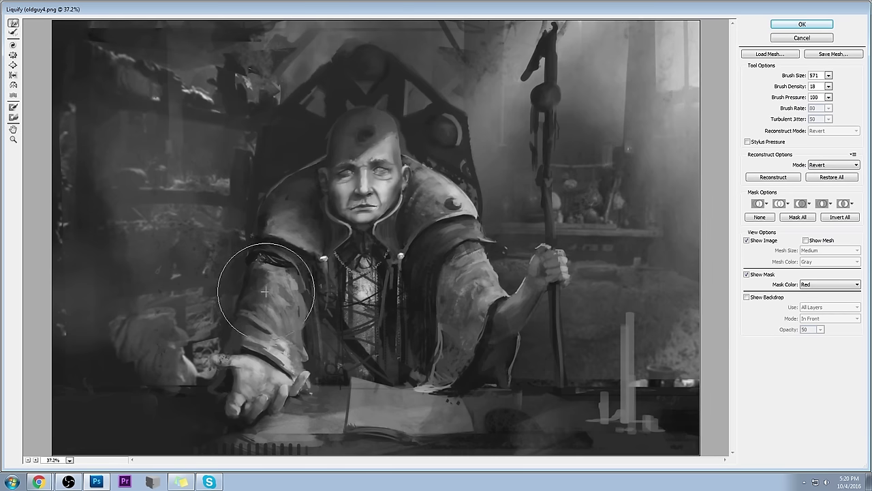
Step: Apply Liquify and paste the warped image as Layer 1 over the reverted original
key("Return")
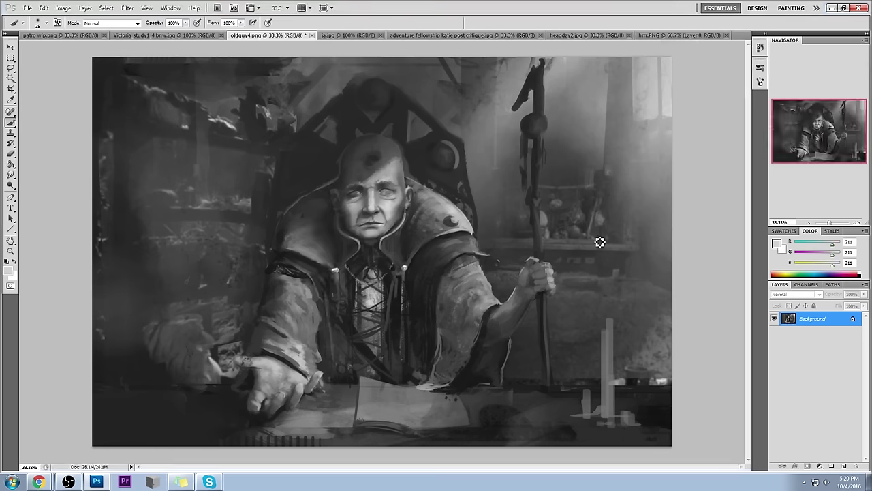
key("ctrl+a")
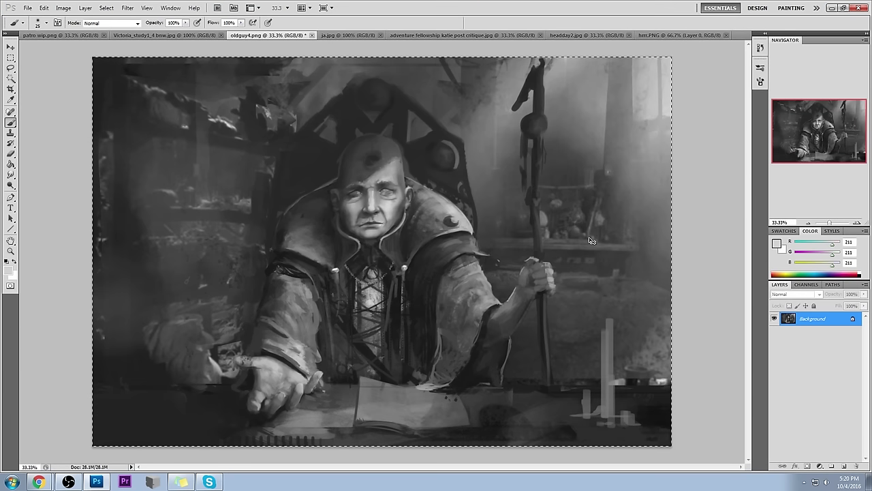
left_click(761, 48)
key("ctrl+c")
left_click(706, 57)
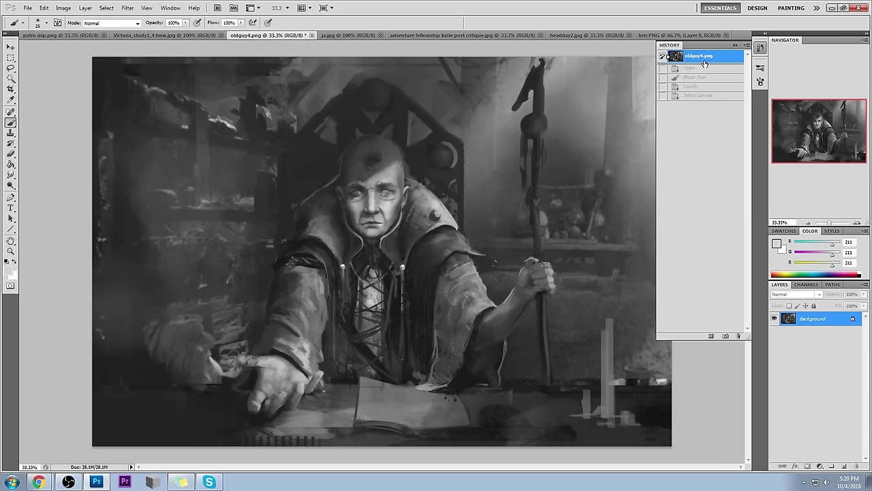
key("ctrl+shift+v")
left_click(736, 45)
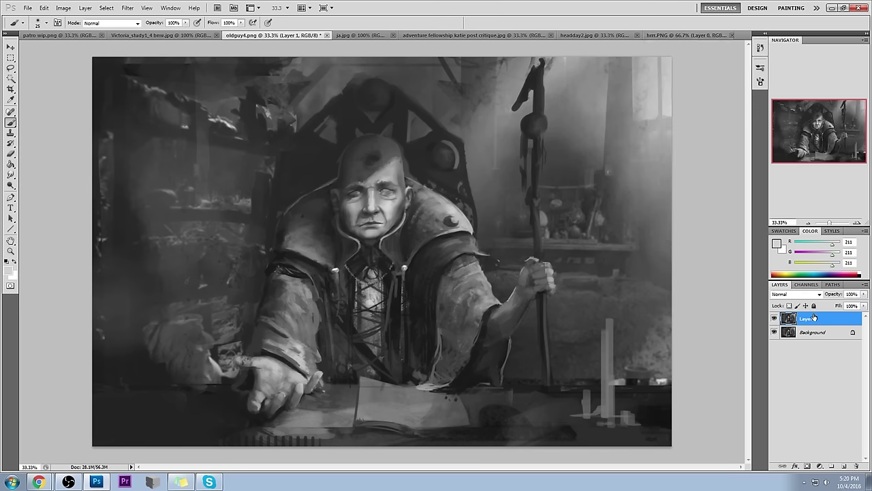
Step: Switch to the eraser with a 175 px soft brush
key("e")
right_click(355, 150)
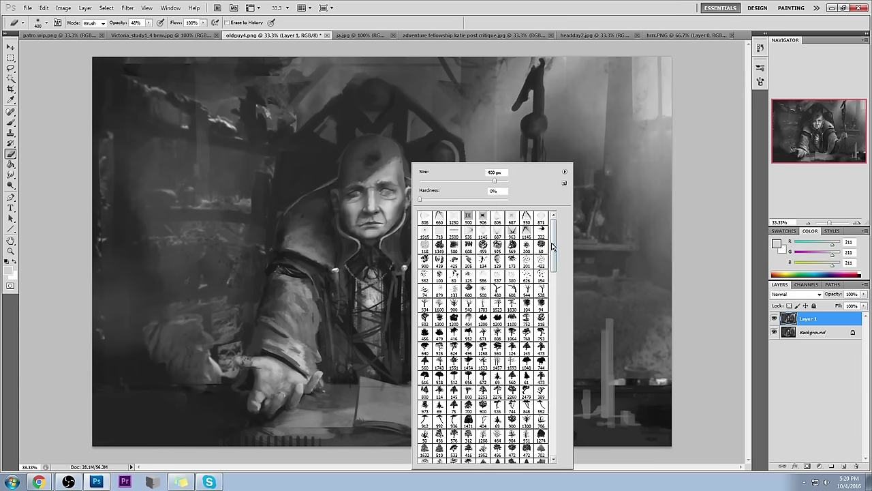
left_click_drag(554, 246, 563, 436)
left_click(464, 350)
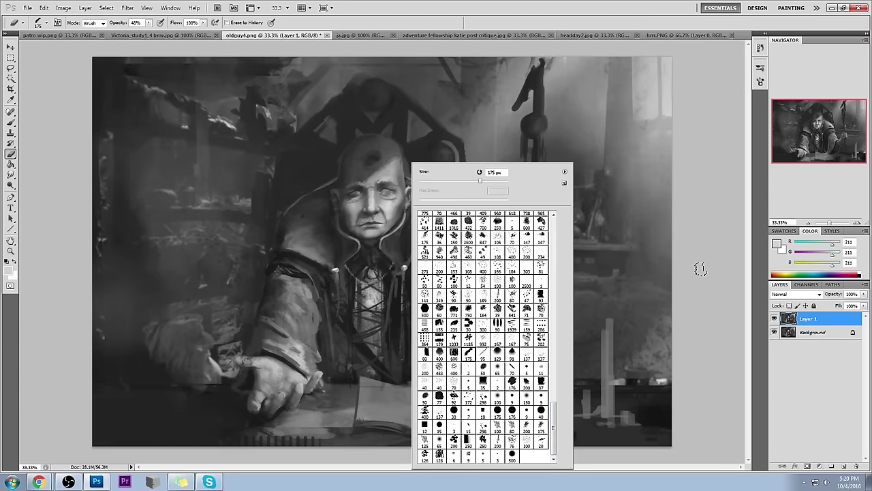
left_click(703, 266)
Step: Erase Layer 1 at 100% opacity over the face and collar, toggling it to compare
left_click_drag(150, 24, 178, 33)
mouse_move(366, 193)
left_mouse_down()
mouse_move(349, 226)
mouse_move(389, 210)
mouse_move(398, 216)
mouse_move(387, 248)
left_mouse_up()
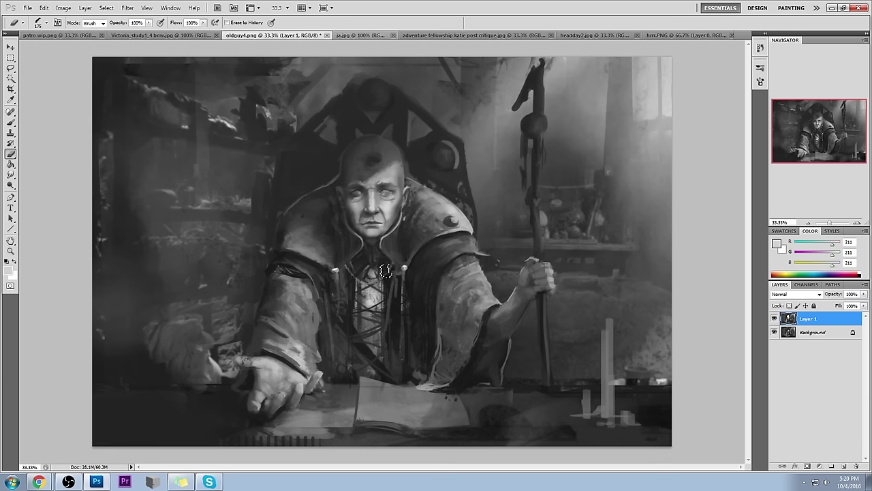
left_click(775, 319)
left_click(775, 319)
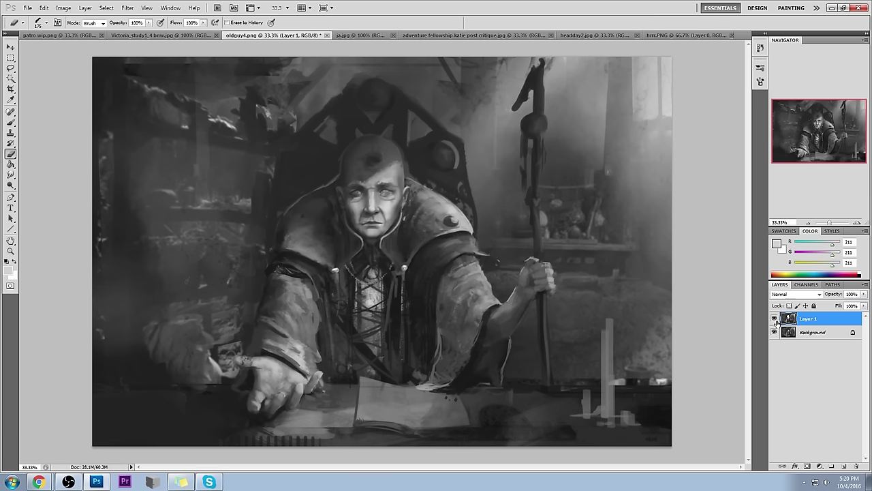
left_click(776, 320)
left_click(776, 320)
Step: Compare the previous and latest versions, then try moving the locked Background layer
key("v")
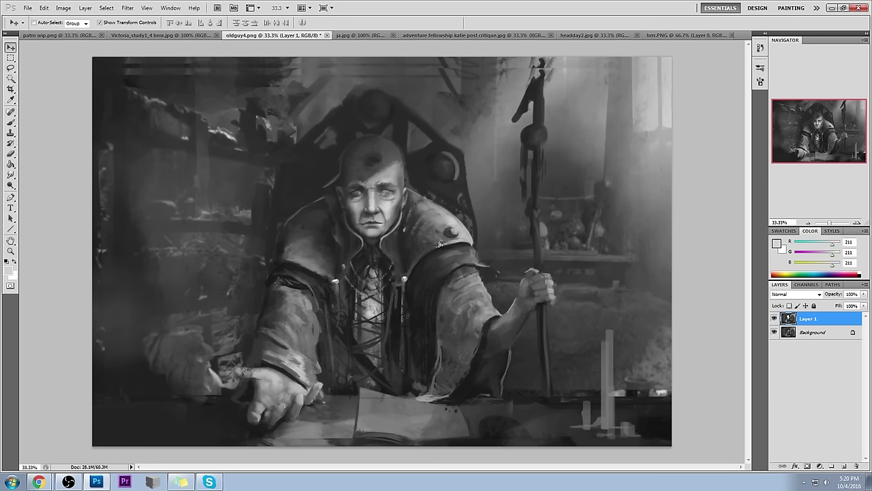
key("ctrl+z")
key("ctrl+z")
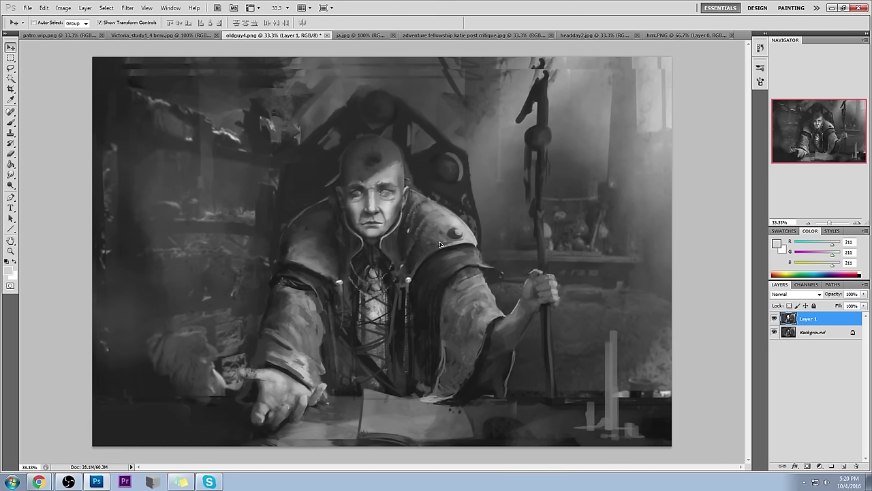
key("ctrl+z")
key("ctrl+z")
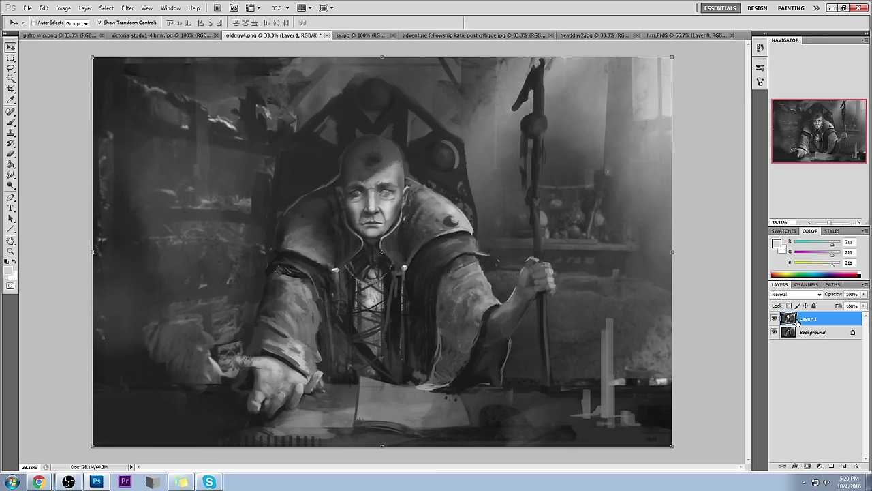
left_click(811, 335)
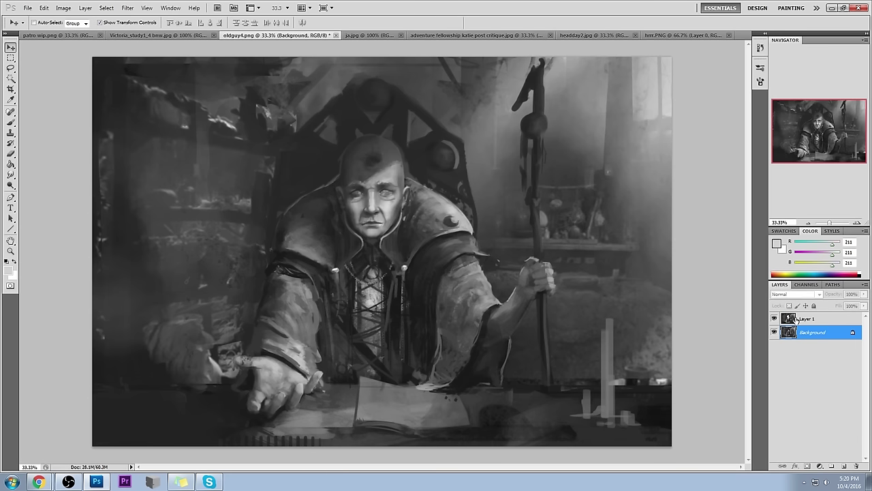
left_click(452, 235)
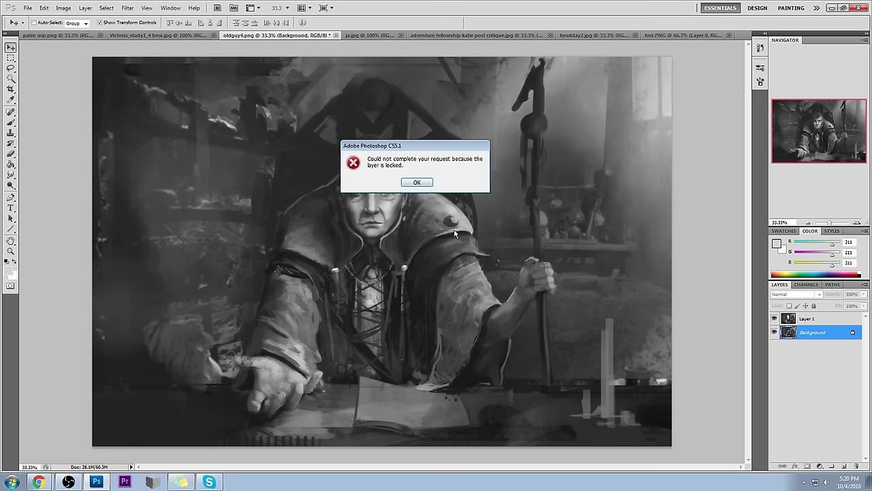
left_click(420, 184)
Step: Shift Layer 1 down slightly and nudge it a few pixels right to realign it
left_click(385, 181, "ctrl")
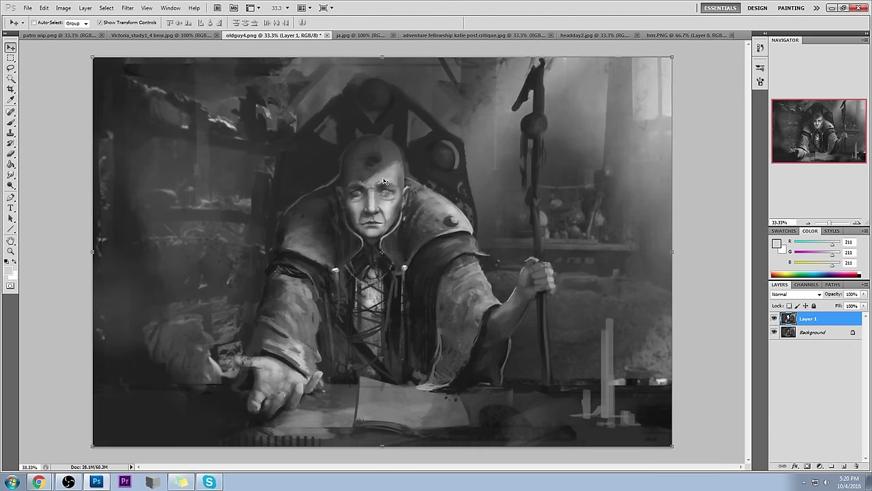
left_click_drag(424, 222, 423, 229)
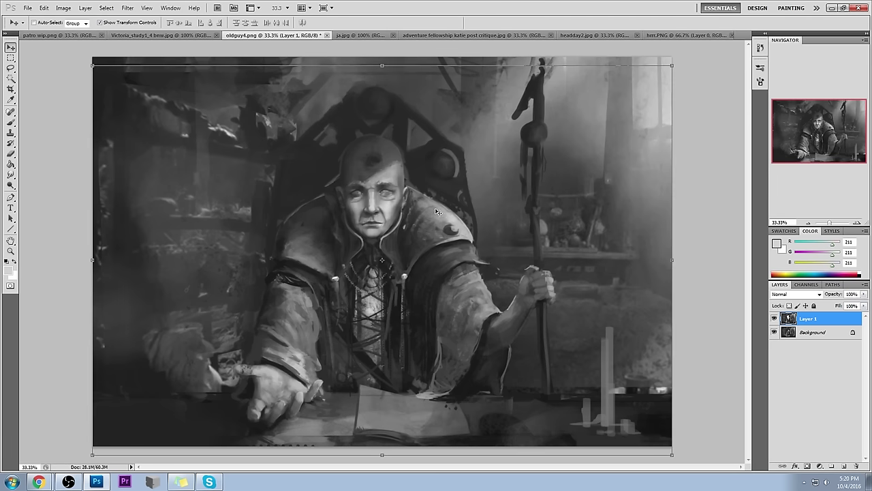
left_click_drag(422, 244, 437, 240)
key("shift+Right")
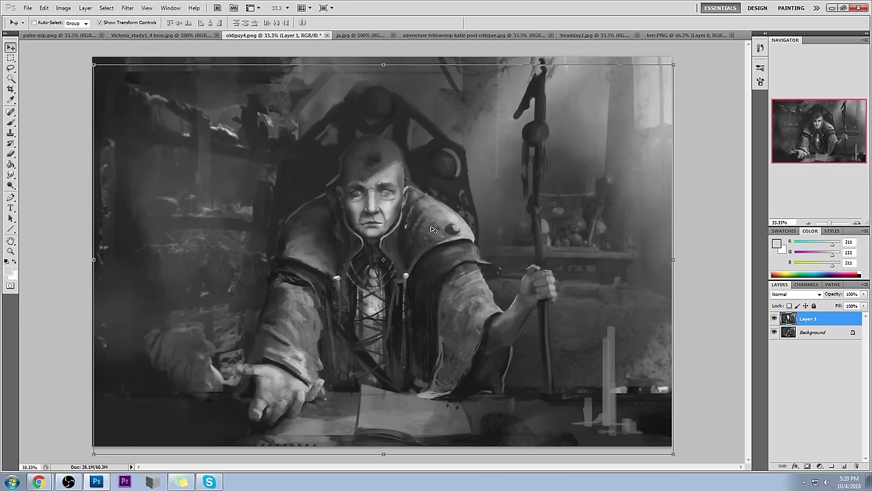
key("Right")
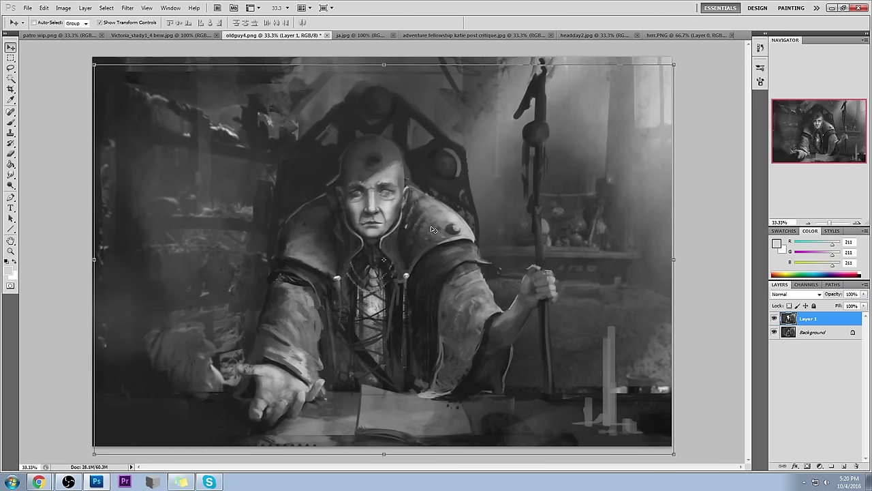
Step: Toggle Layer 1's visibility to check its alignment with the painting
key("b")
left_click(774, 319)
left_click(775, 319)
left_click(775, 319)
left_click(775, 319)
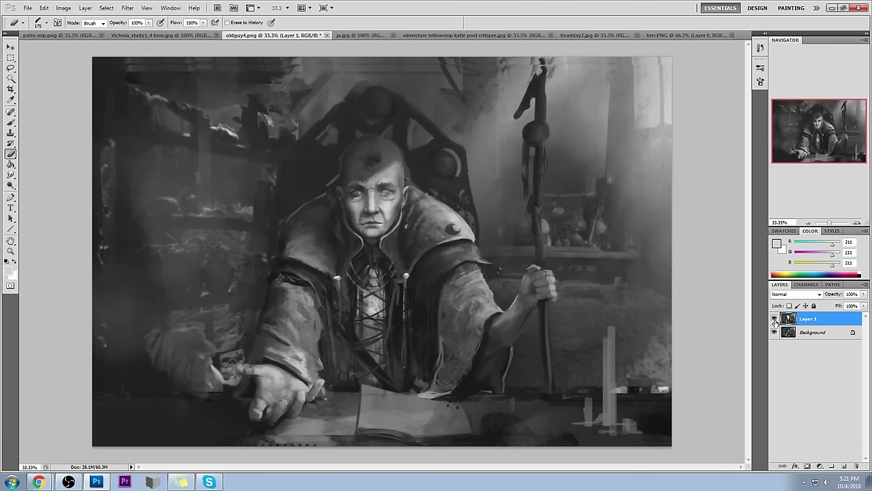
Step: Toggle Layer 1 on and off to compare the paintover with the original
left_click(774, 319)
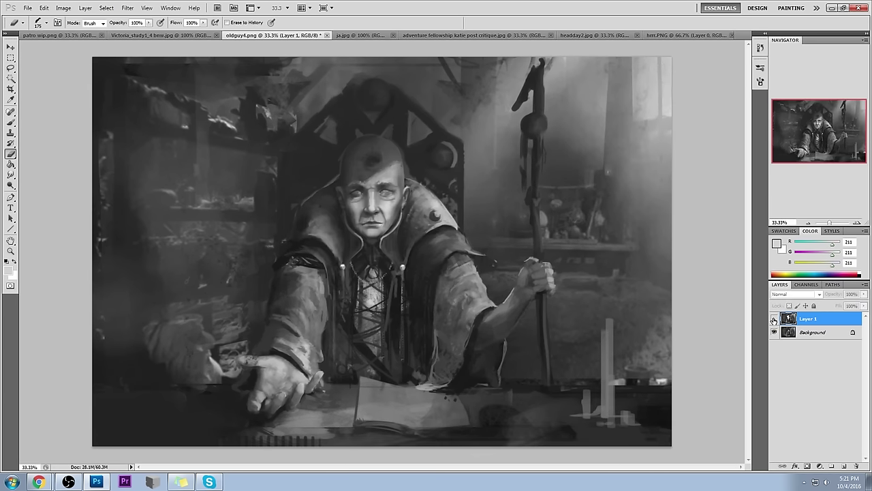
left_click(774, 319)
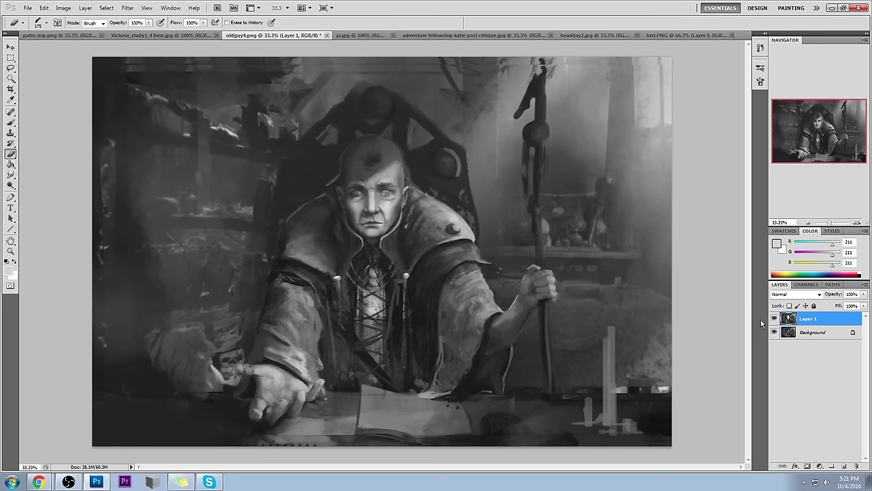
left_click(774, 320)
left_click(774, 320)
Step: Load a smaller soft brush preset and sample a dark grey from the chair
key("b")
right_click(348, 157)
left_click(418, 346)
left_click(68, 250)
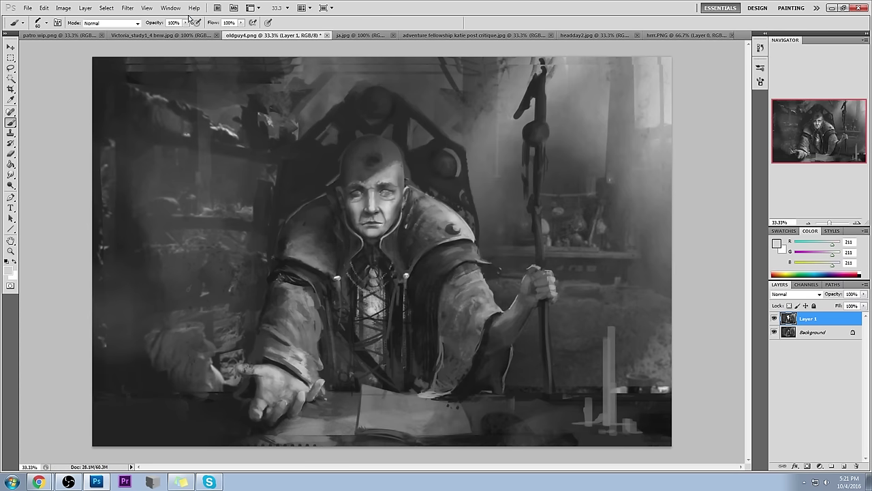
left_click(337, 180, "alt")
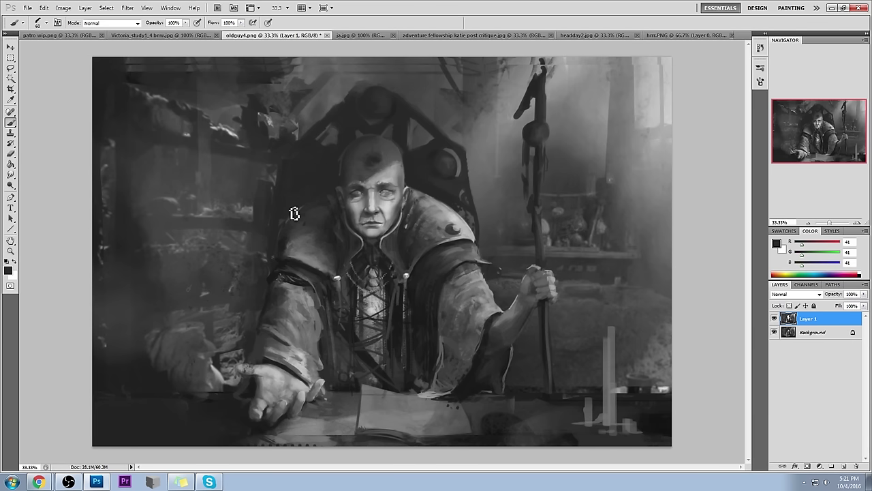
left_click_drag(450, 198, 444, 178)
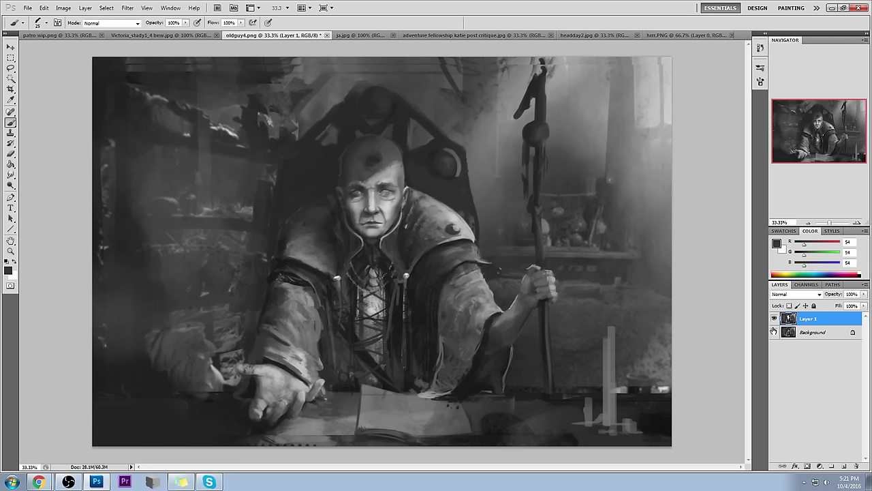
Step: Hide and show Layer 1 again to compare, leaving it hidden
left_click(773, 319)
left_click(774, 319)
left_click(773, 319)
left_click(774, 319)
left_click(774, 319)
Step: Lasso the outstretched arm, copy it to a new layer, and move it up and right
left_click(775, 319)
key("l")
left_click_drag(305, 283, 339, 382)
key("ctrl+j")
key("v")
left_click_drag(289, 364, 326, 259)
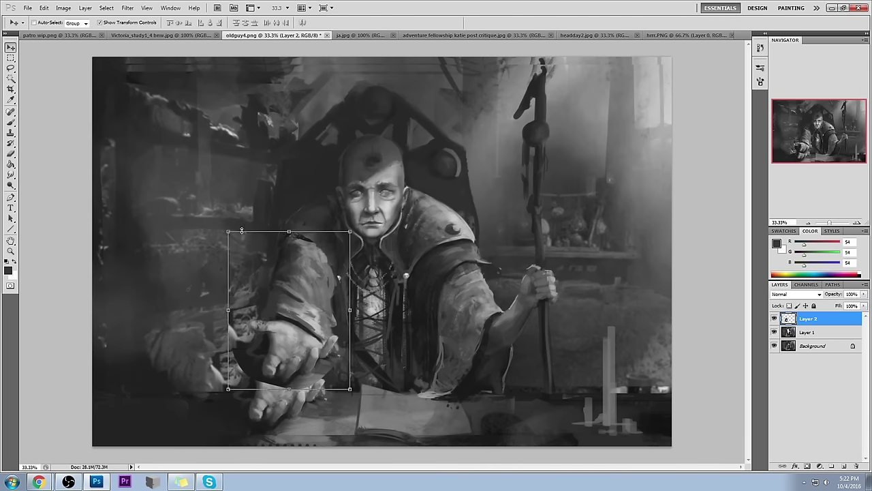
Step: Scale and skew the copied arm's corners to a new angle and commit the transform
left_click_drag(241, 231, 246, 244)
left_click_drag(355, 235, 333, 259)
left_click_drag(340, 328, 335, 328)
left_click_drag(346, 411, 357, 403)
left_click_drag(345, 257, 342, 257)
left_click_drag(233, 246, 237, 255)
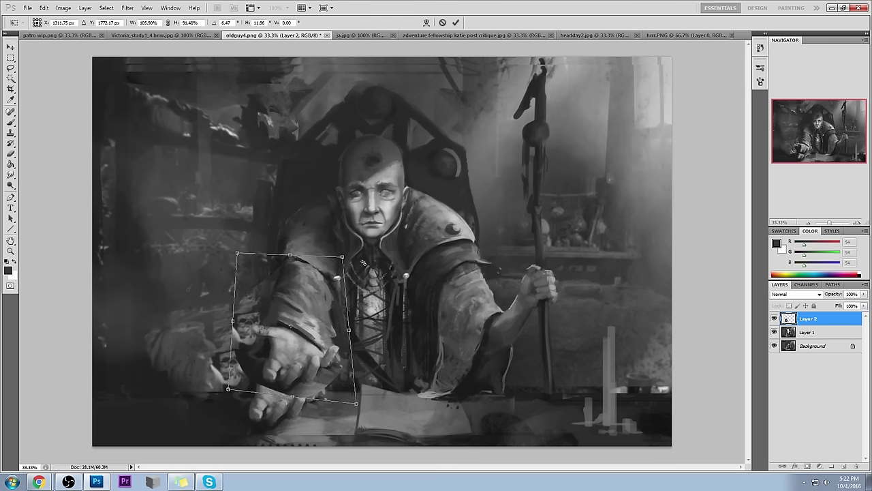
left_click(456, 22)
Step: Nudge the arm layer slightly up and left with a new transform
key("b")
key("ctrl+t")
left_click_drag(318, 300, 312, 298)
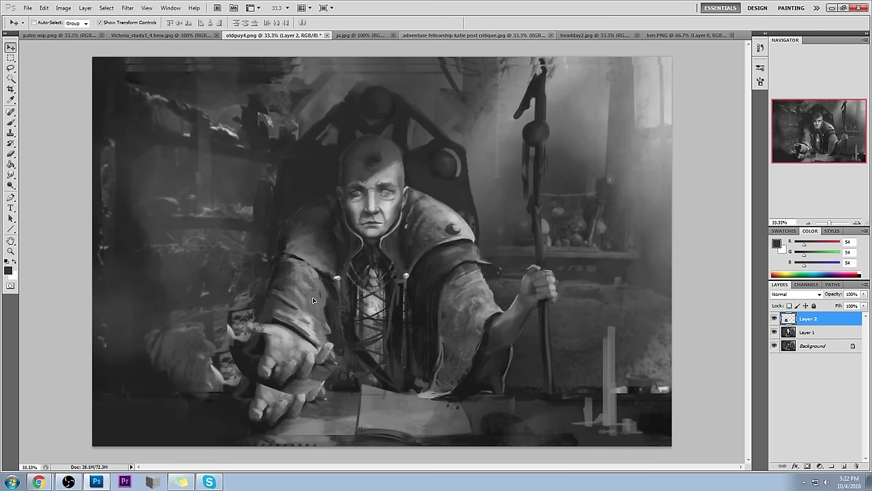
Step: Commit the transform and erase the copied arm's hard upper edge
key("Return")
key("e")
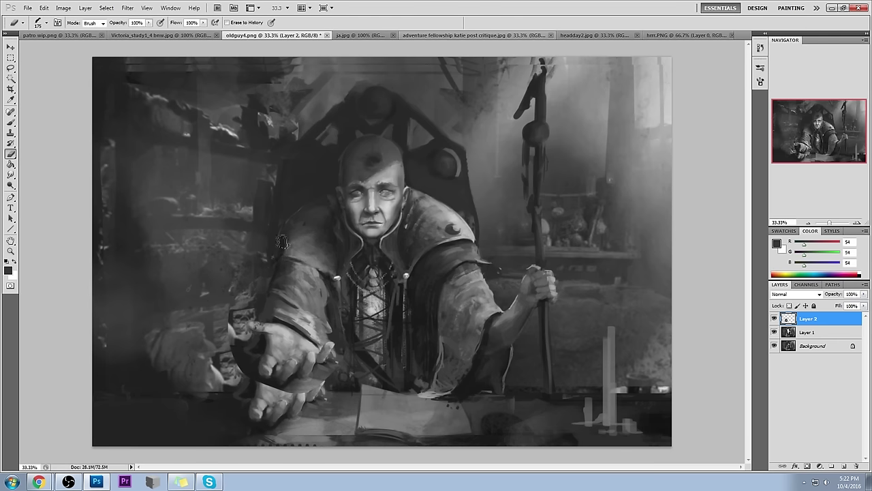
mouse_move(340, 286)
left_mouse_down()
mouse_move(250, 249)
mouse_move(259, 246)
mouse_move(241, 308)
mouse_move(244, 373)
left_mouse_up()
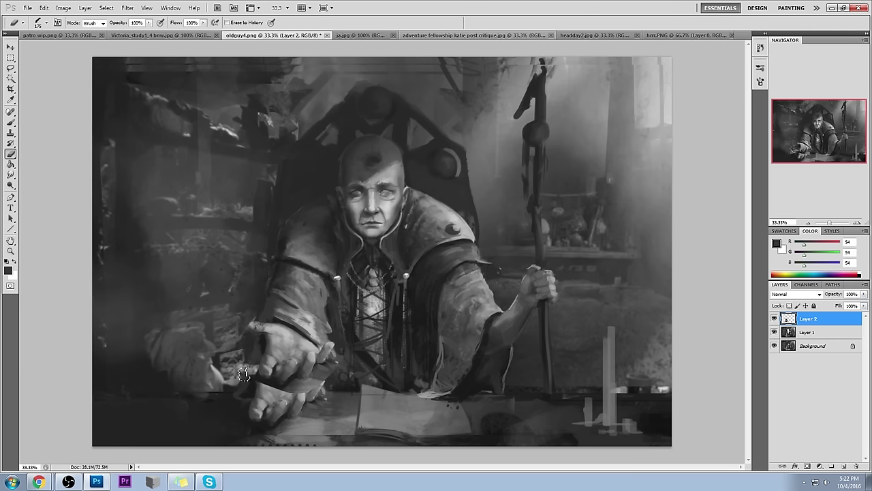
Step: Paint sampled dark grey below the hands and lighter grey over the table with a 200 brush
key("b")
left_click(242, 337, "alt")
mouse_move(296, 394)
left_mouse_down()
mouse_move(282, 409)
mouse_move(189, 404)
mouse_move(267, 392)
mouse_move(186, 418)
left_mouse_up()
key("bracketright")
key("bracketright")
key("bracketright")
key("bracketright")
key("bracketright")
key("bracketright")
key("bracketright")
key("bracketright")
key("bracketright")
key("bracketright")
left_click(305, 423, "alt")
mouse_move(304, 423)
left_mouse_down()
mouse_move(329, 390)
mouse_move(304, 395)
mouse_move(310, 384)
mouse_move(318, 393)
mouse_move(283, 381)
mouse_move(247, 388)
mouse_move(276, 394)
mouse_move(270, 372)
mouse_move(285, 371)
mouse_move(305, 399)
mouse_move(281, 403)
mouse_move(298, 394)
mouse_move(262, 402)
left_mouse_up()
Step: Darken the area below the hands and the table edge, and shade the sleeve
left_click(286, 392, "alt")
left_click(308, 409, "alt")
left_click(266, 408, "alt")
left_click(166, 412, "alt")
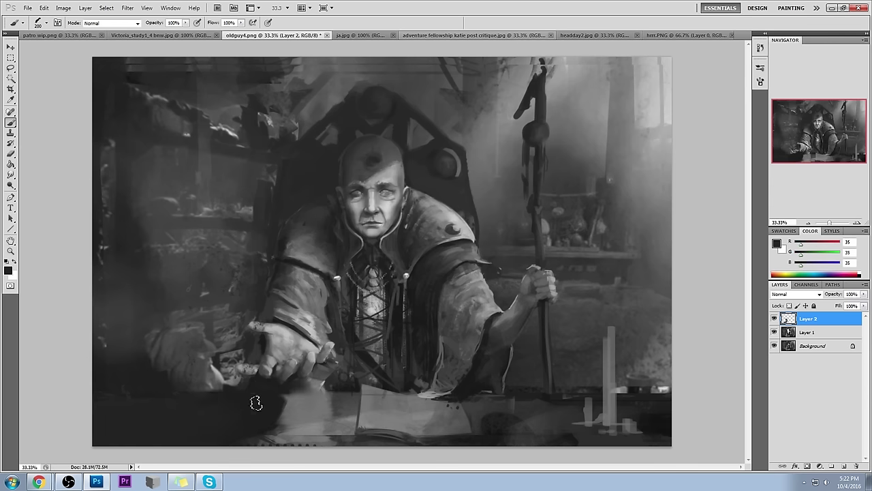
mouse_move(253, 397)
left_mouse_down()
mouse_move(253, 440)
mouse_move(260, 428)
mouse_move(273, 450)
mouse_move(405, 444)
left_mouse_up()
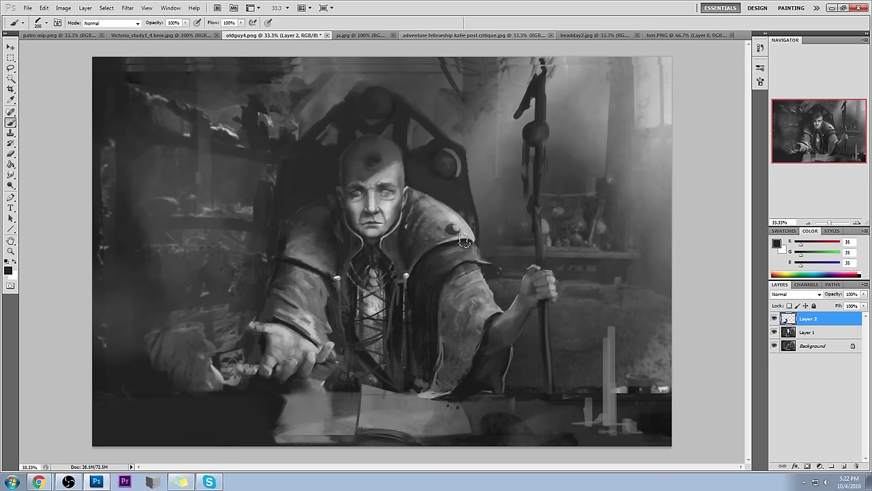
mouse_move(306, 292)
left_mouse_down()
mouse_move(295, 288)
mouse_move(331, 353)
left_mouse_up()
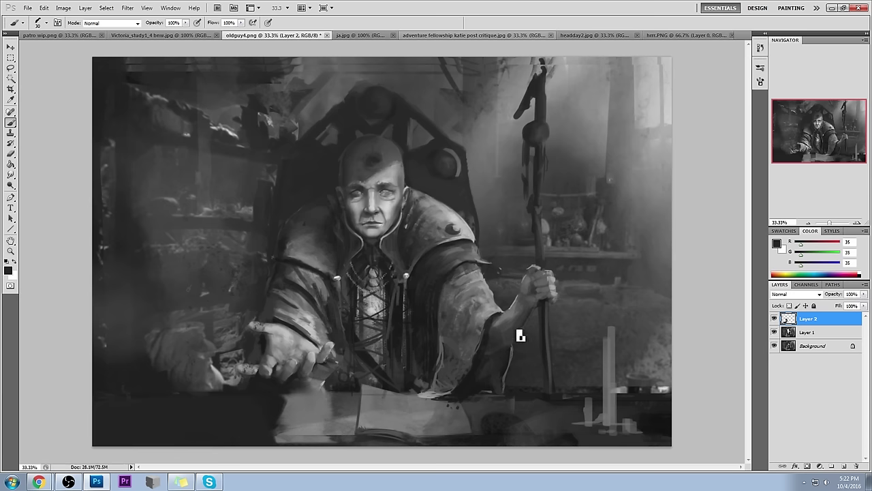
left_click(10, 184)
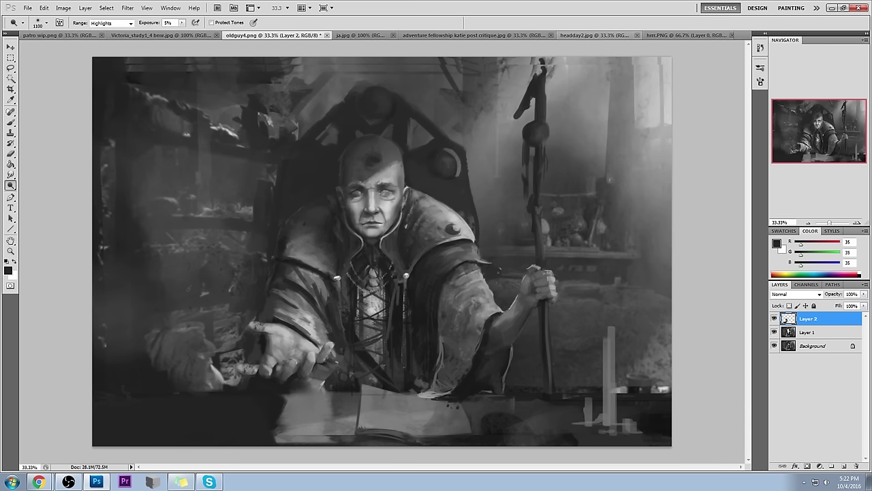
Step: Toggle Layer 2's visibility to compare the reshaped arm with the original
left_click(775, 318)
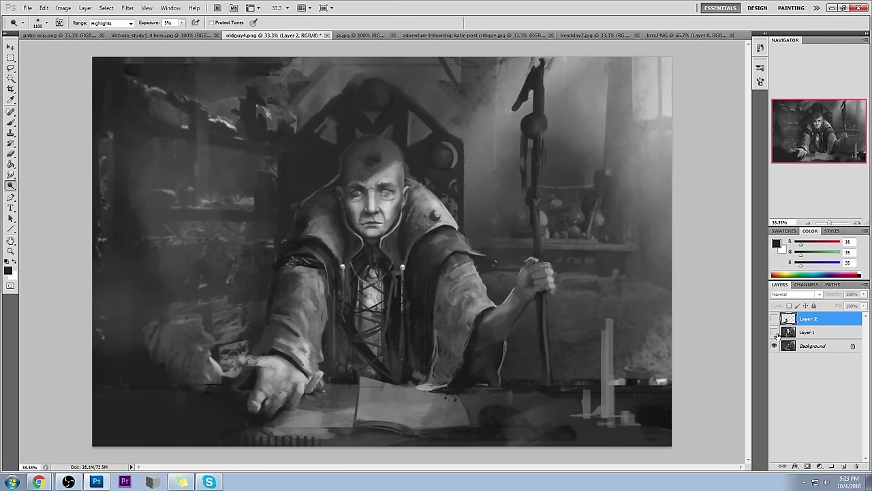
left_click(775, 319)
left_click(775, 319)
left_click(776, 319)
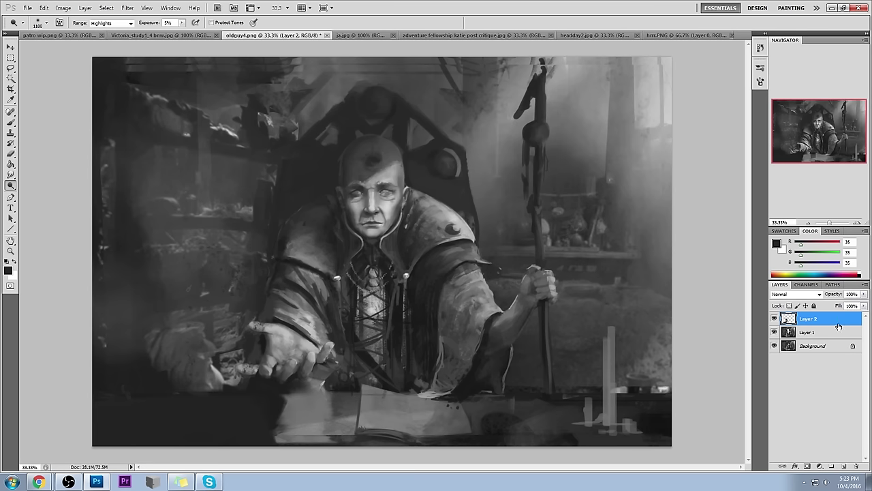
left_click(774, 319)
left_click(774, 319)
Step: Merge Layer 2 down and flatten the image into one Background layer
right_click(805, 320)
left_click(774, 350)
right_click(808, 319)
left_click(777, 419)
Step: Load a larger brush preset and zoom out to view the whole painting
key("b")
right_click(304, 163)
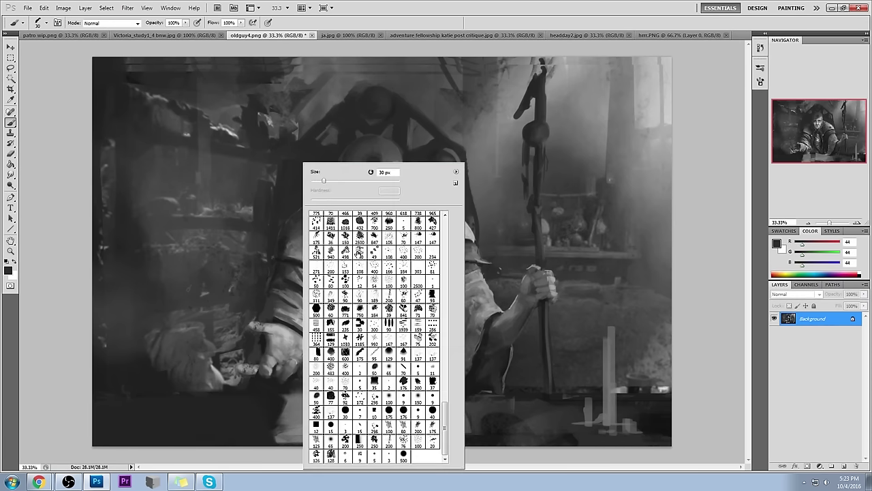
left_click(388, 369)
left_click(697, 229)
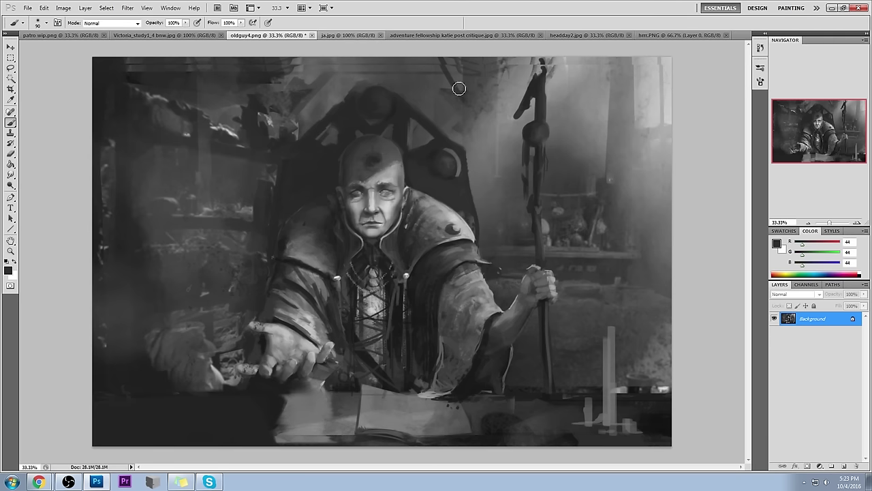
key("ctrl+minus")
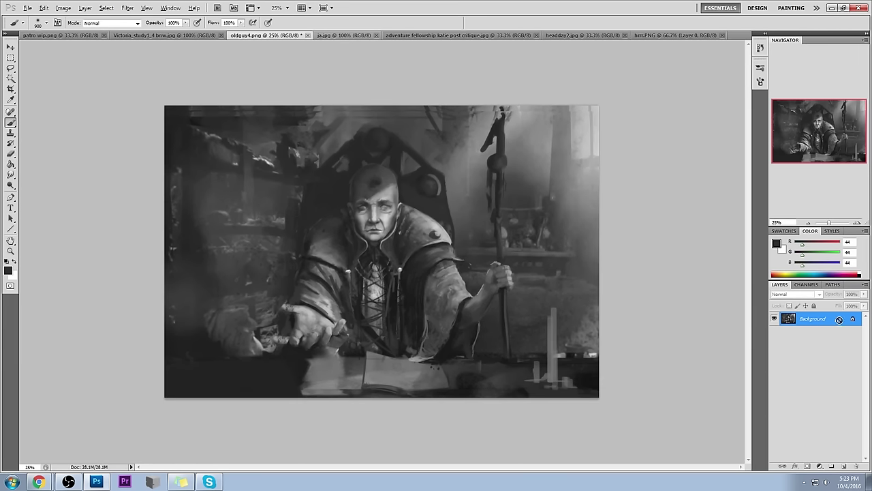
Step: Duplicate the painting layer, erase a thin strip near the top, then flatten the image
key("ctrl+j")
key("e")
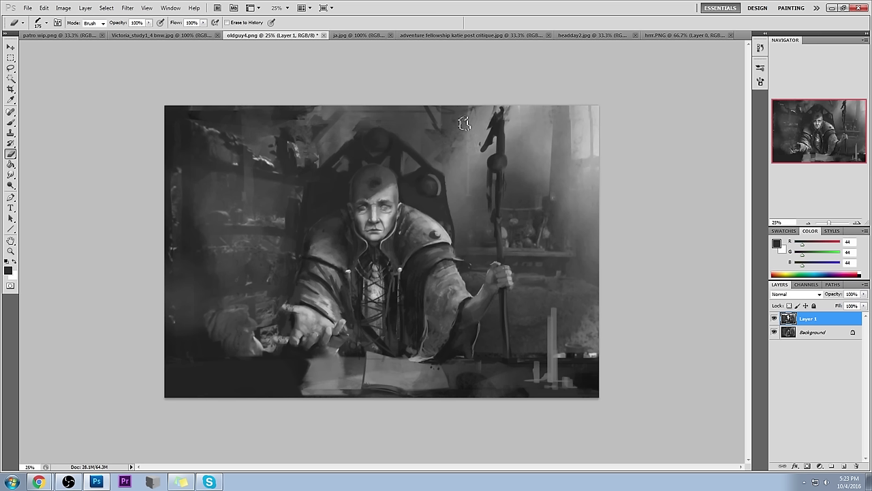
left_click_drag(550, 144, 550, 192)
right_click(835, 321)
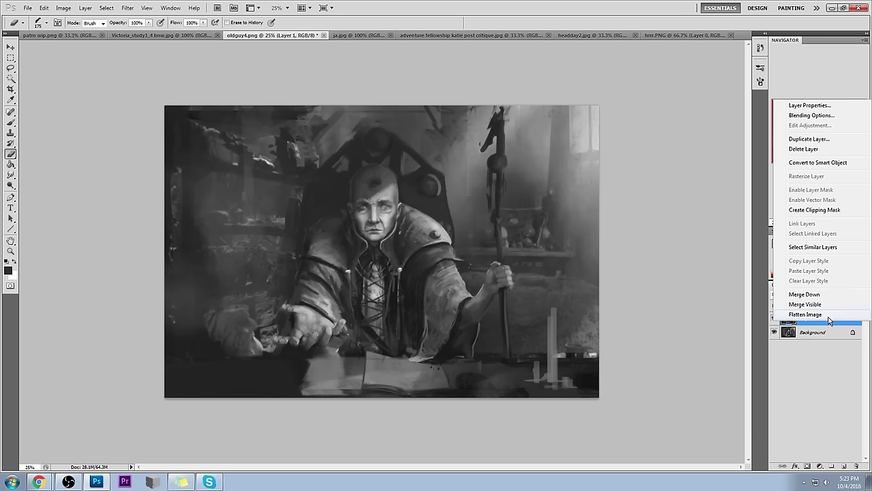
left_click(811, 323)
Step: Set the brush mode to Darken, enlarge it, and paint a darkening stroke across the top
key("b")
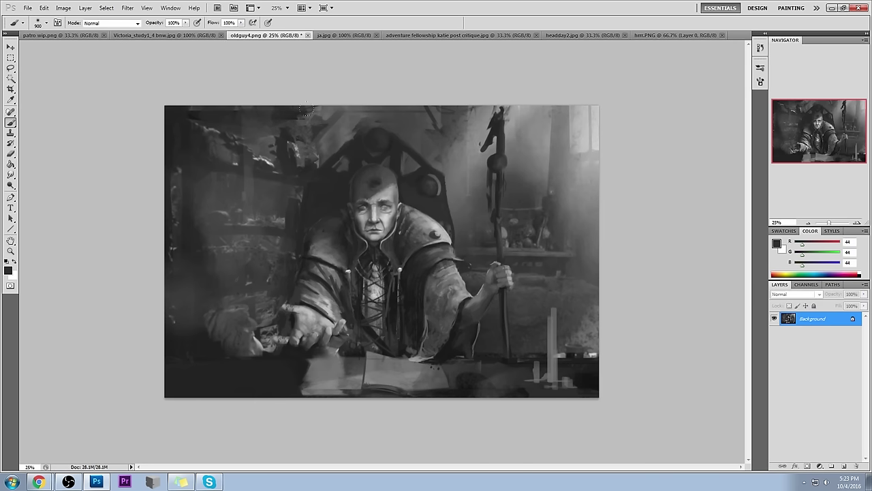
left_click(132, 23)
left_click(116, 68)
key("bracketright")
key("bracketright")
left_click_drag(440, 45, 355, 45)
Step: Undo the stroke, set brush opacity to 27%, and darken the top edge and above the chair
key("ctrl+z")
key("2")
key("7")
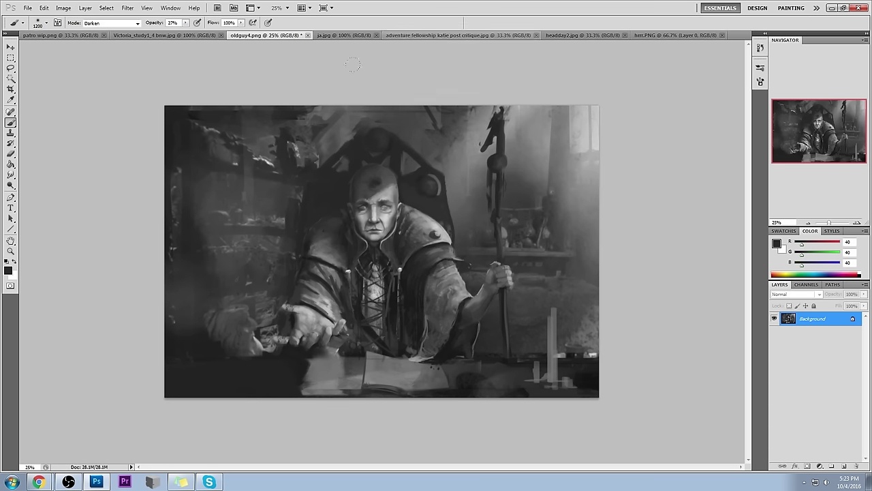
left_click_drag(355, 95, 209, 98)
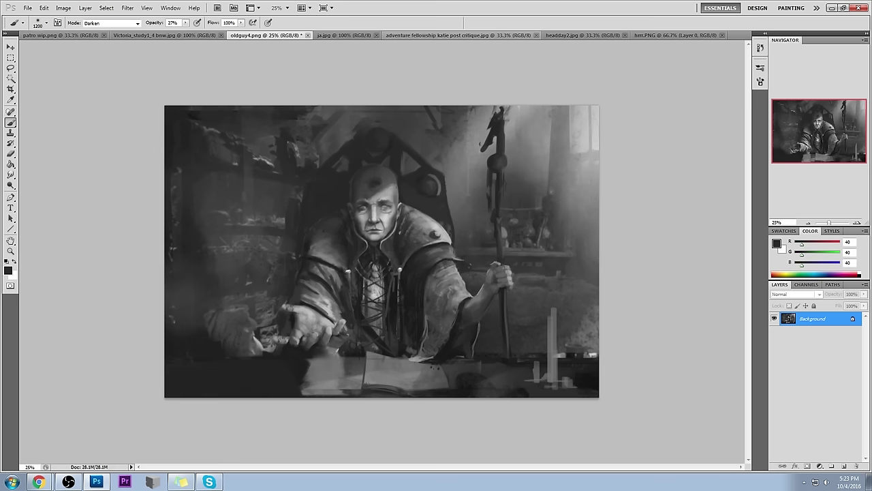
left_click_drag(447, 30, 159, 83)
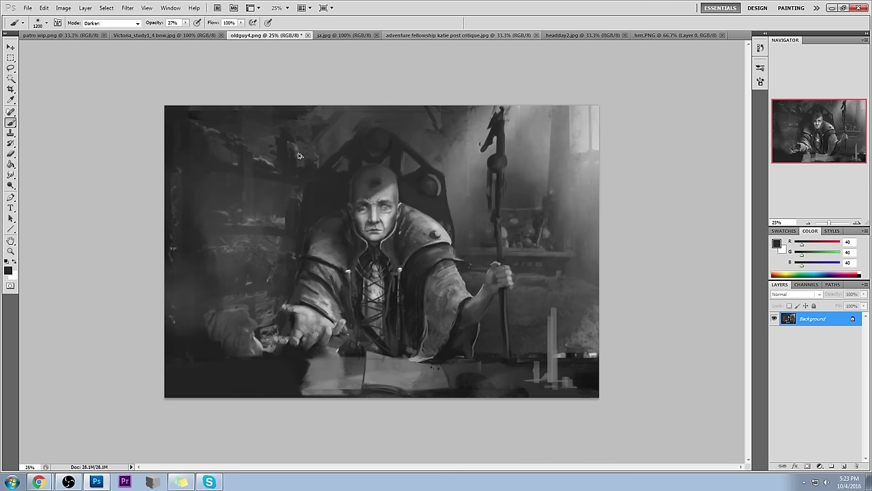
Step: Sample a dark grey and darken the left background, top edge, top-right corner and beside the shoulder
left_click(211, 355, "alt")
left_click_drag(109, 217, 284, 204)
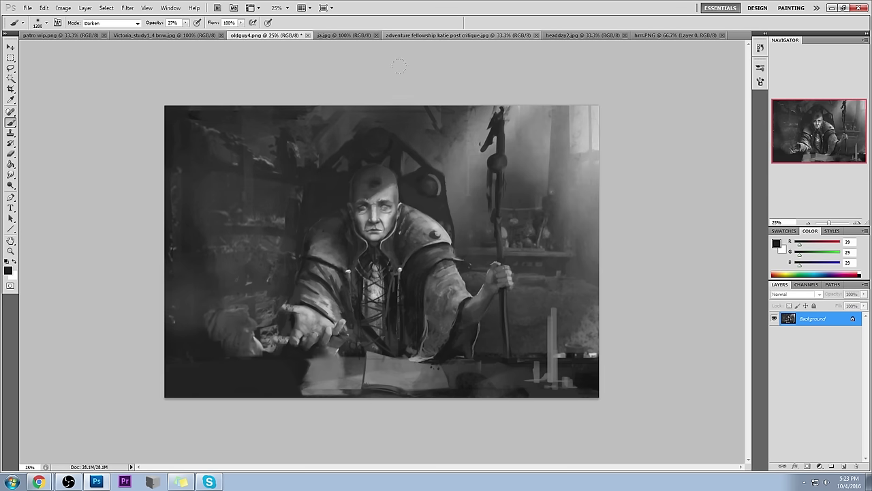
left_click_drag(531, 113, 136, 124)
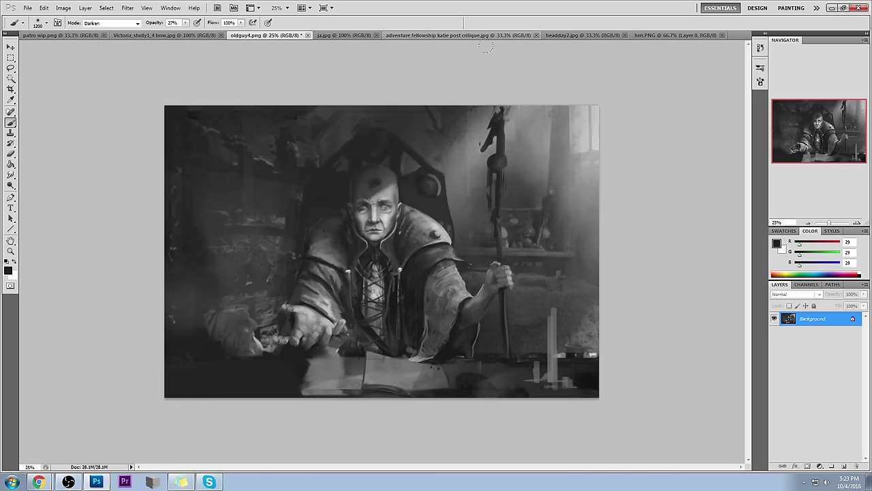
left_click_drag(485, 32, 471, 37)
key("ctrl+z")
key("bracketleft")
key("bracketleft")
left_click_drag(530, 45, 397, 92)
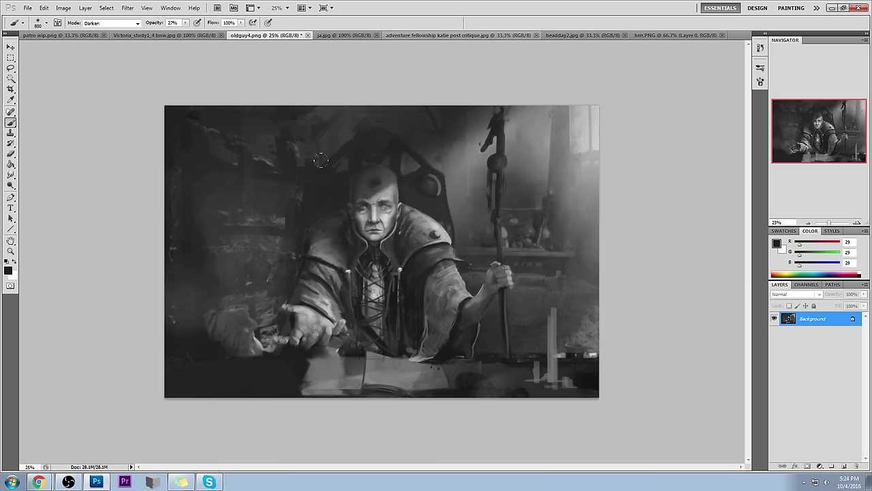
left_click_drag(279, 220, 338, 200)
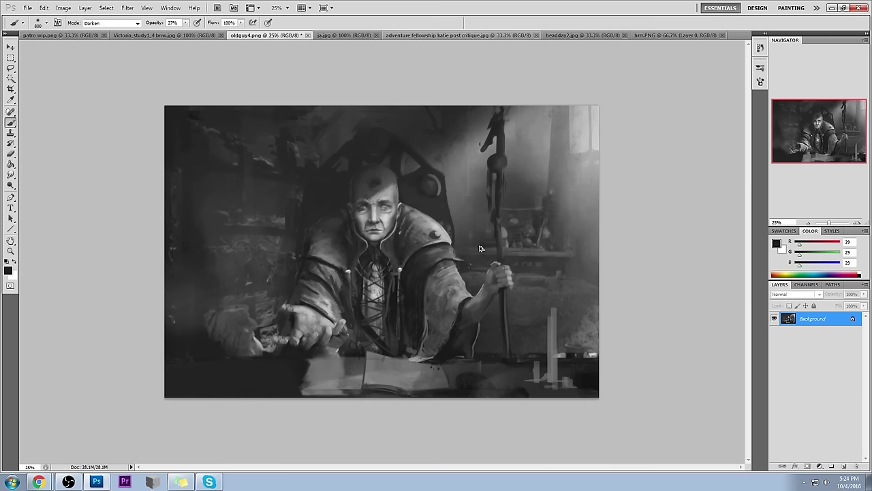
Step: Try dark strokes on the chest lacing within a lasso selection, undo them, and sample a lighter grey near the hand
key("l")
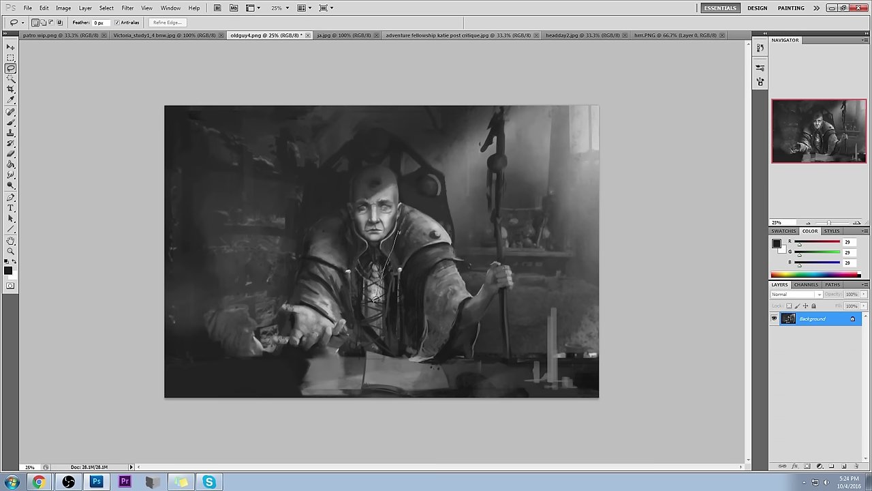
left_click_drag(411, 349, 413, 245)
key("b")
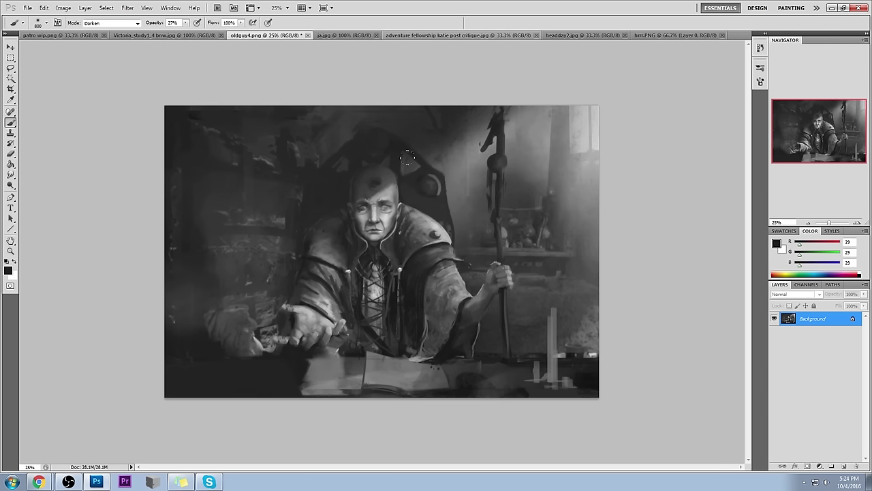
mouse_move(378, 275)
left_mouse_down()
mouse_move(376, 326)
mouse_move(379, 300)
left_mouse_up()
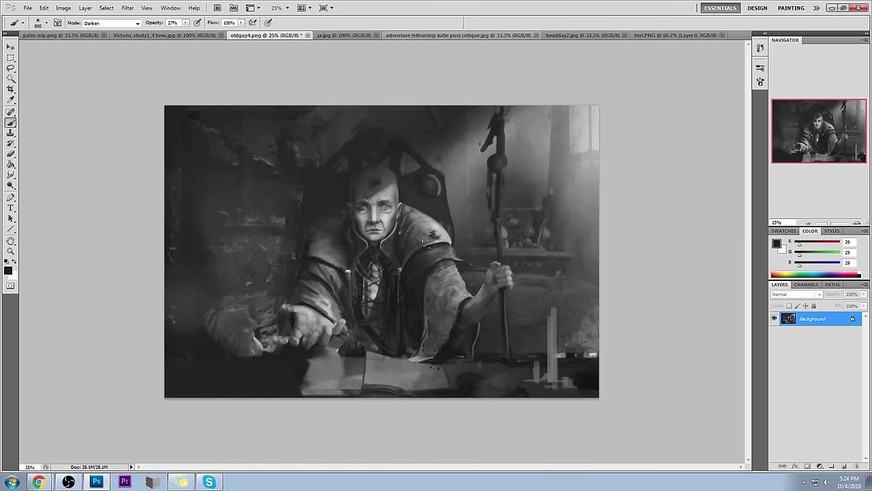
key("ctrl+alt+z")
key("ctrl+alt+z")
key("ctrl+alt+z")
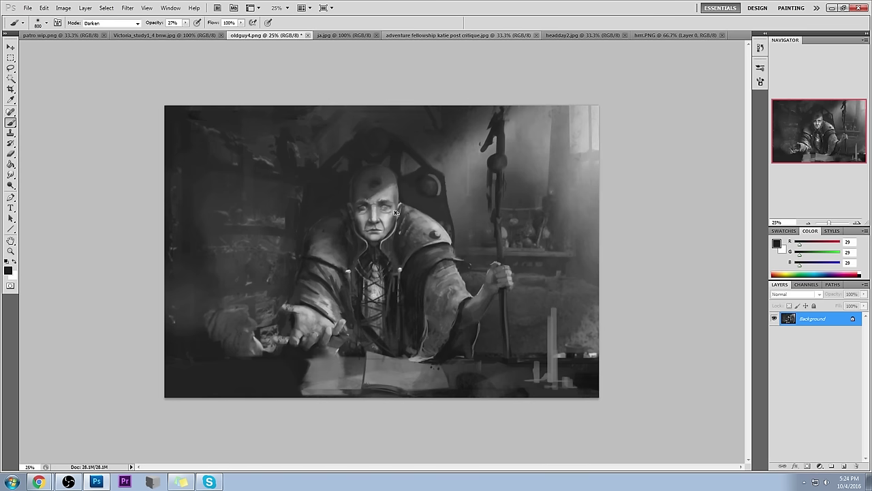
key("l")
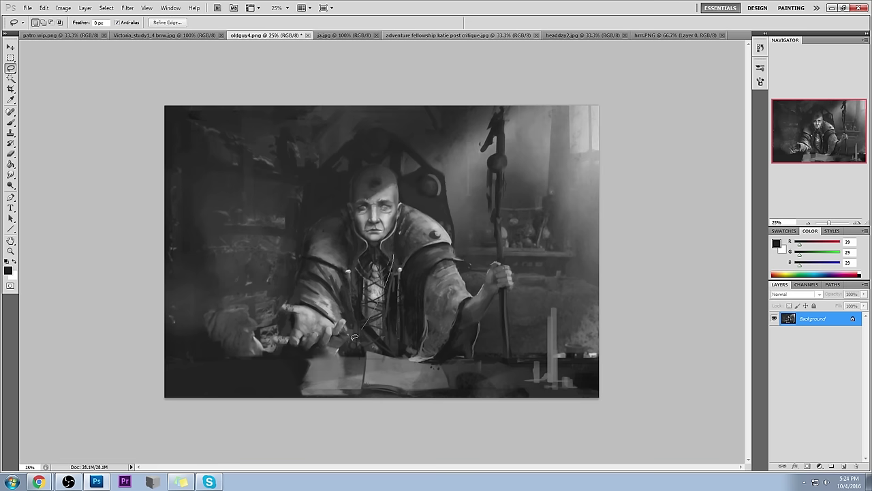
key("b")
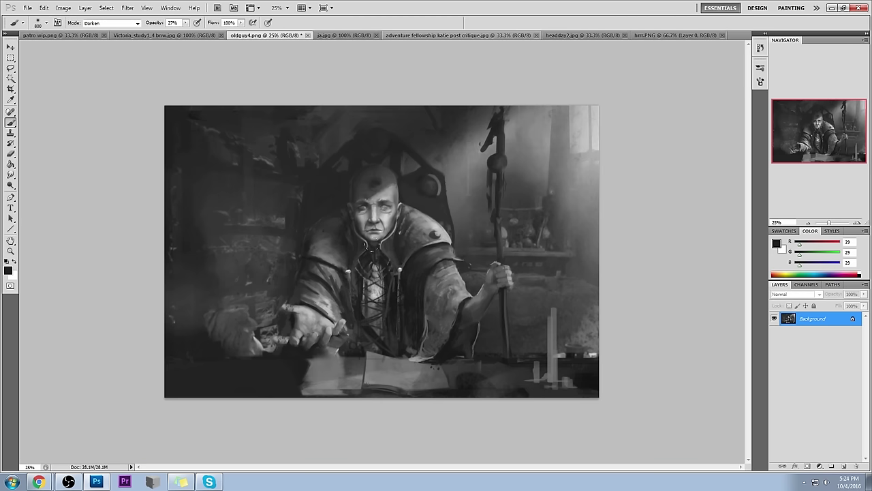
left_click(319, 315, "alt")
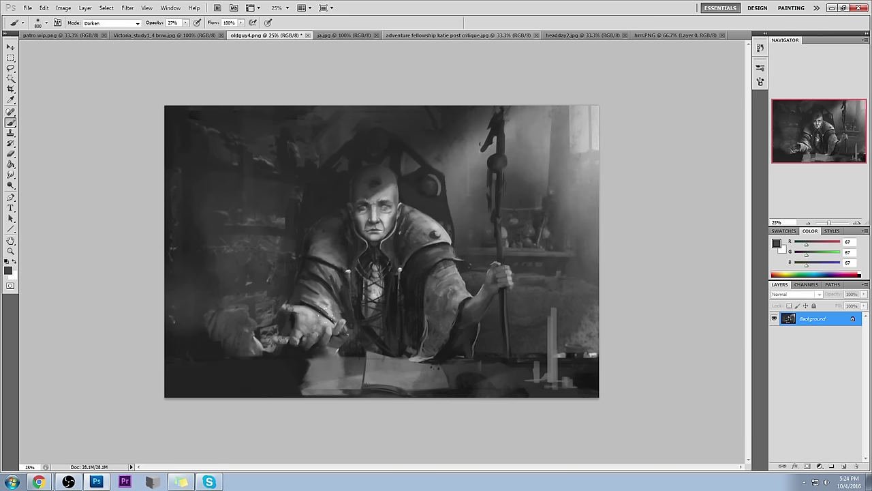
key("m")
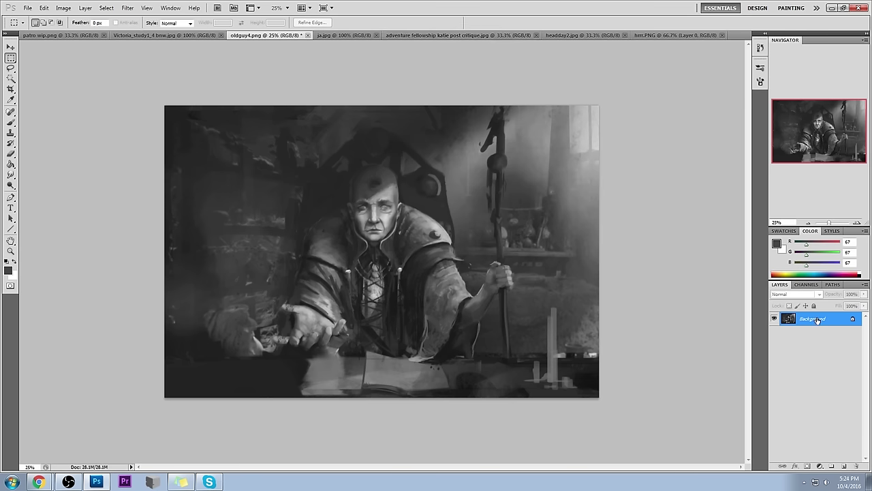
Step: Convert the Background into Layer 0 and duplicate it as Layer 0 copy
double_click(836, 319)
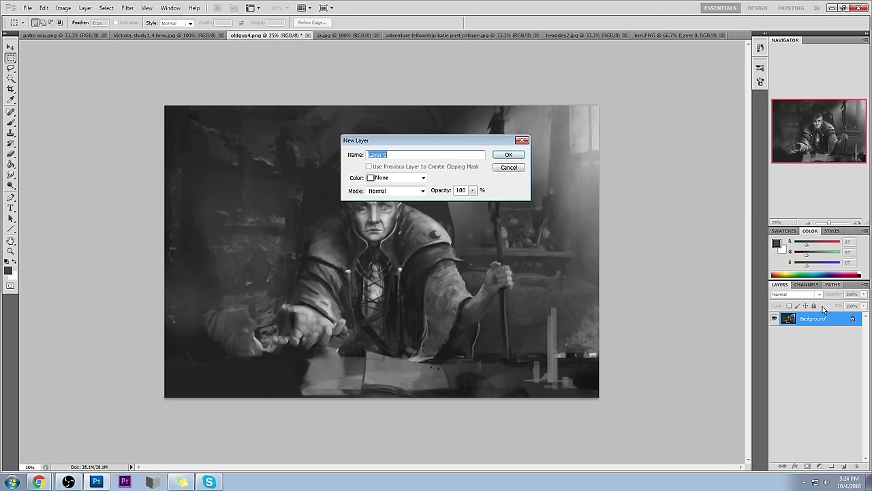
left_click(519, 152)
key("l")
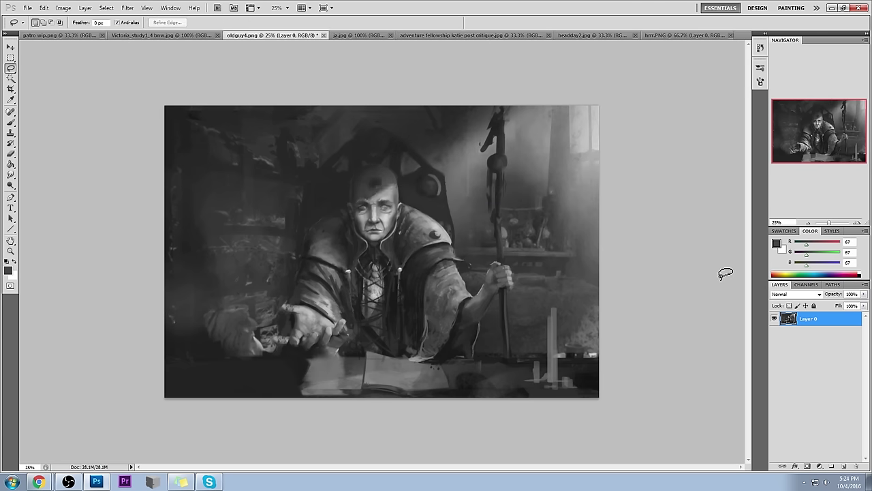
right_click(824, 321)
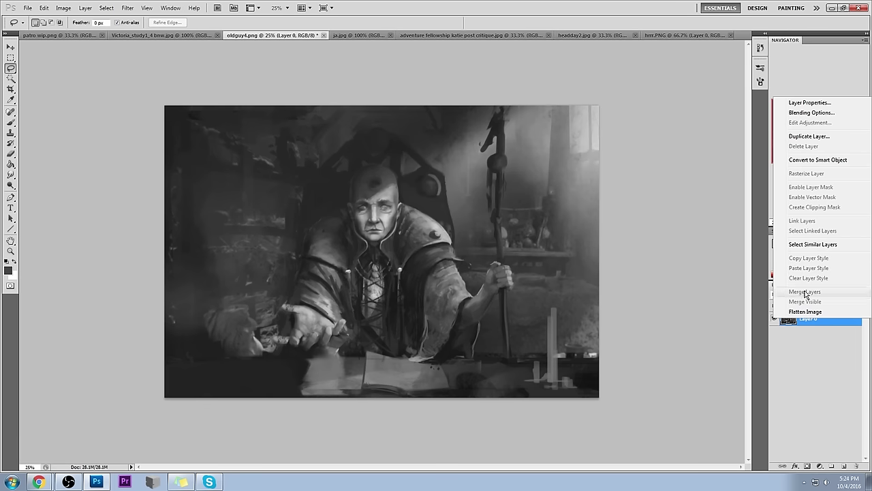
left_click(807, 136)
left_click(508, 149)
Step: Scale Layer 0 copy to about 103% and align it at 49% fill before committing
key("v")
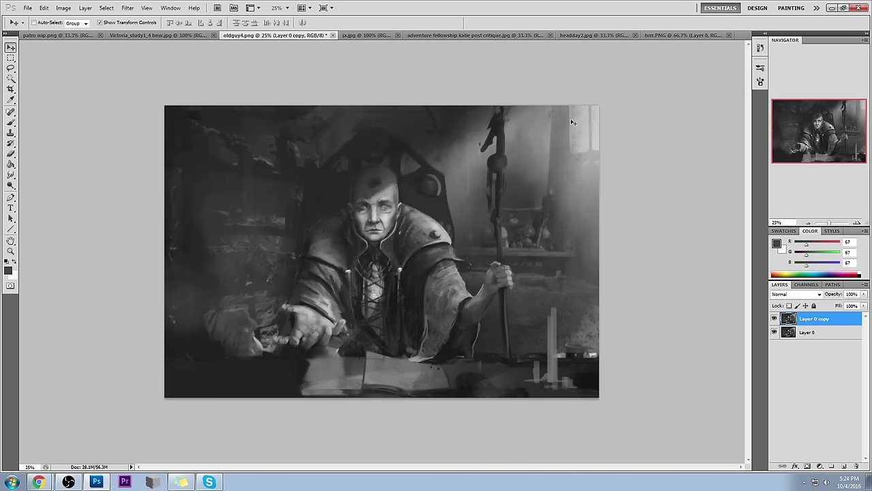
key("ctrl+t")
left_click_drag(599, 105, 614, 95)
left_click_drag(506, 184, 501, 188)
left_click(863, 305)
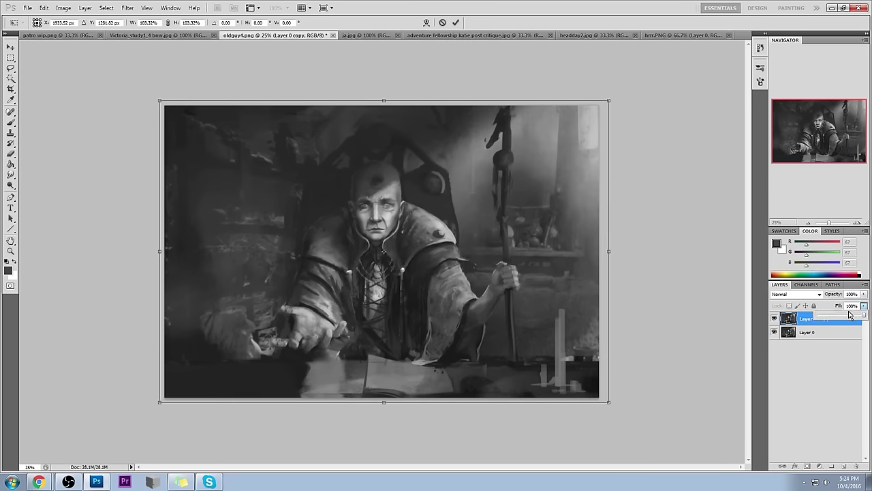
left_click_drag(863, 316, 838, 316)
left_click_drag(480, 253, 514, 229)
key("Down")
key("Down")
key("Down")
key("Right")
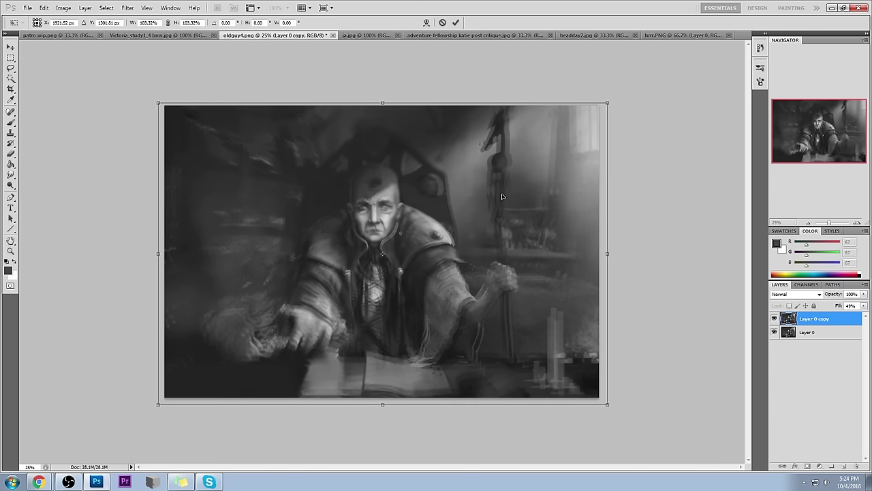
key("Return")
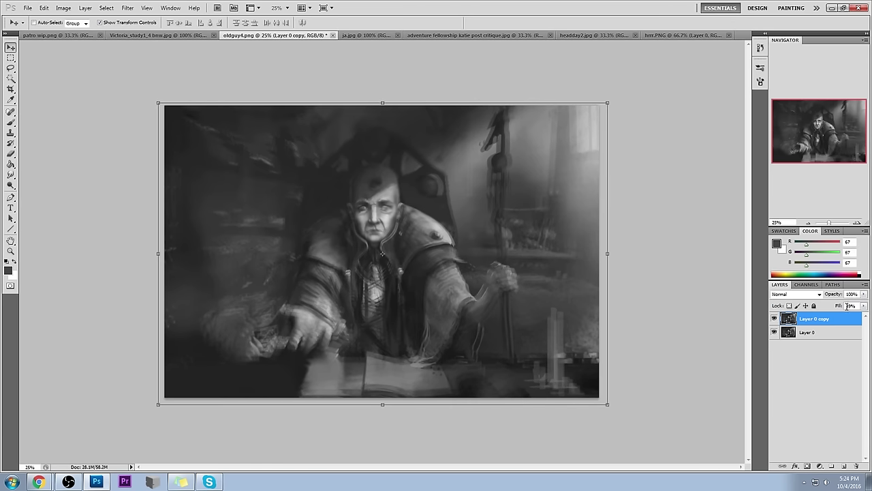
Step: Set Layer 0 copy's fill back to 100%
double_click(850, 305)
type("100")
key("Return")
key("e")
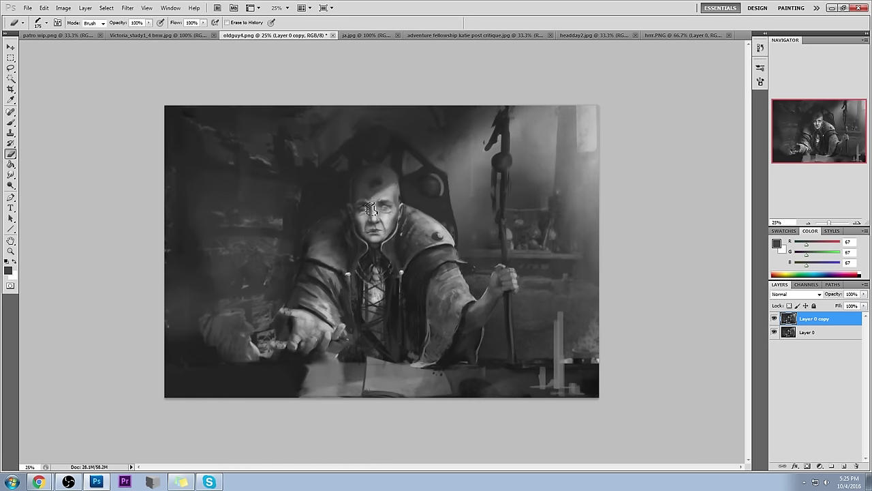
Step: Erase Layer 0 copy over the right face and head top, toggling its visibility to compare
mouse_move(363, 195)
left_mouse_down()
mouse_move(396, 197)
mouse_move(378, 234)
mouse_move(393, 206)
left_mouse_up()
left_click_drag(366, 174, 375, 180)
left_click(774, 319)
left_click(774, 319)
left_click(774, 319)
left_click(774, 319)
left_click(774, 319)
left_click(774, 319)
left_click(774, 319)
left_click(775, 319)
left_click(775, 319)
left_click(775, 319)
left_click(774, 319)
left_click(774, 319)
left_click(775, 319)
left_click(774, 319)
Step: Make Layer 0 the working layer with the Darken brush active
left_click(813, 330)
key("b")
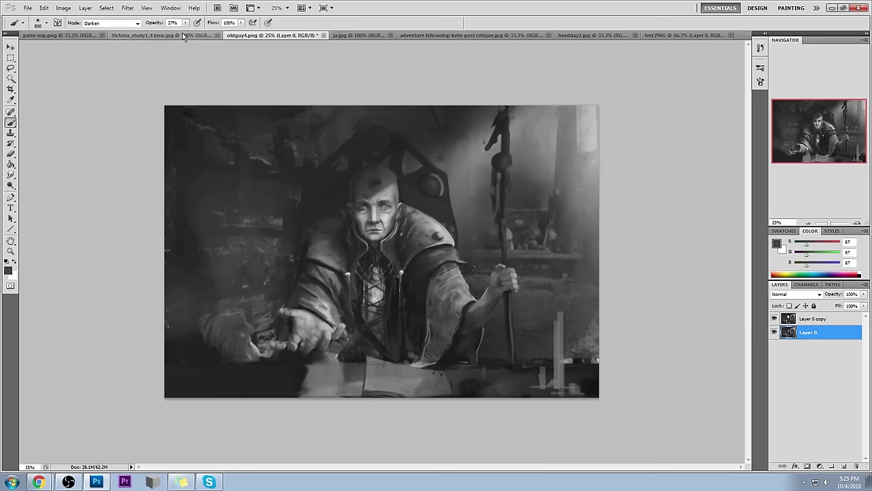
left_click(127, 8)
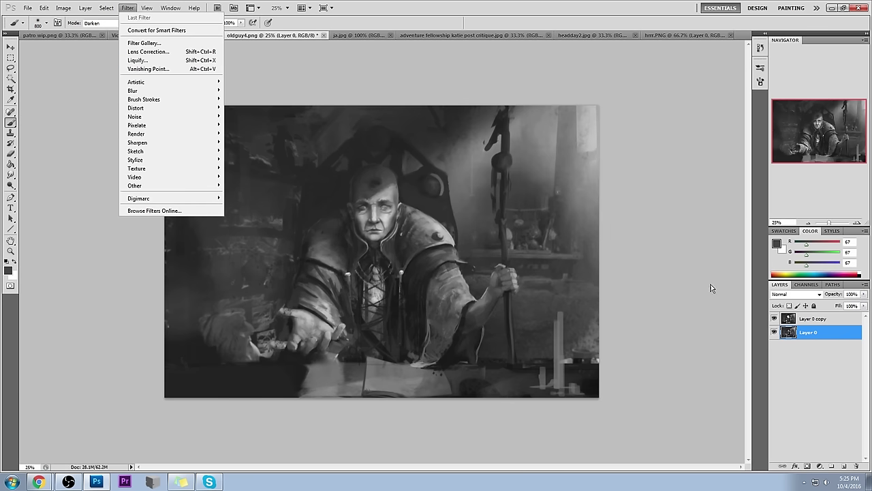
Step: Merge Layer 0 copy down into Layer 0
left_click(822, 320)
right_click(824, 317)
left_click(824, 289)
left_click(128, 8)
Step: Liquify the wizard's right forearm and widen the fist gripping the staff
left_click(140, 62)
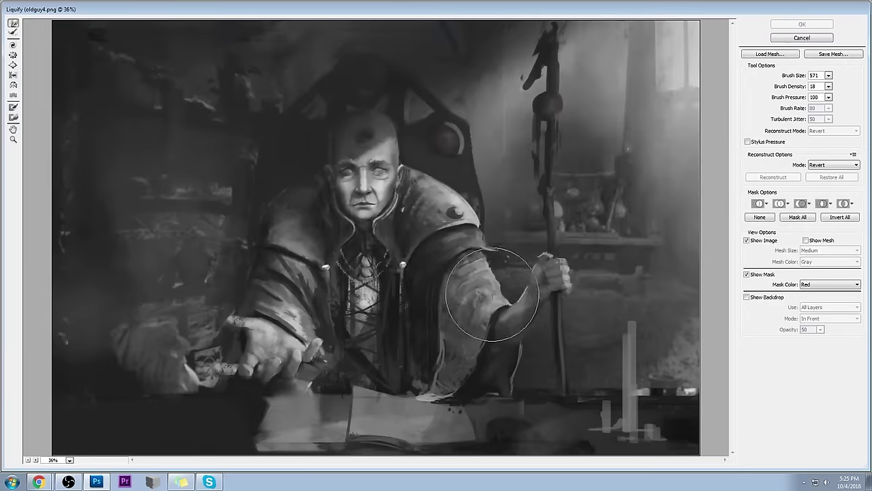
mouse_move(508, 294)
left_mouse_down()
mouse_move(506, 332)
mouse_move(489, 298)
left_mouse_up()
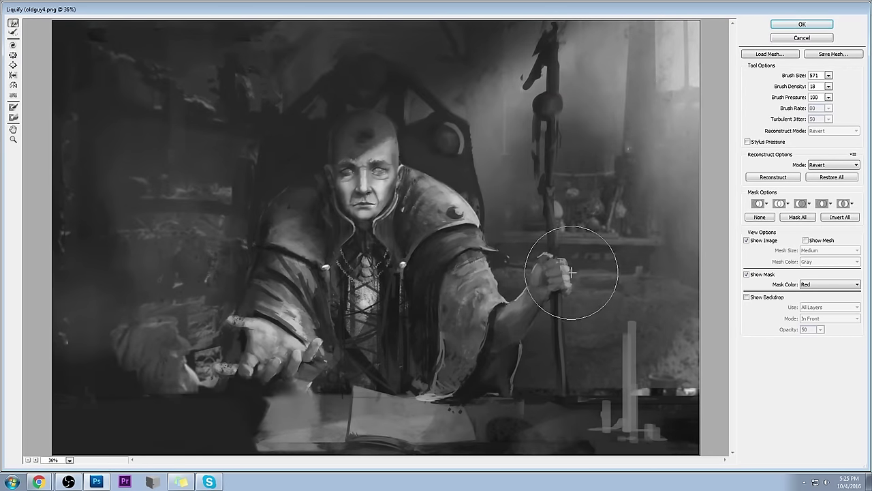
mouse_move(576, 284)
left_mouse_down()
mouse_move(550, 240)
mouse_move(551, 287)
mouse_move(526, 286)
mouse_move(560, 272)
mouse_move(564, 285)
mouse_move(548, 304)
mouse_move(544, 259)
mouse_move(535, 254)
mouse_move(529, 297)
mouse_move(490, 277)
mouse_move(564, 262)
mouse_move(524, 272)
mouse_move(527, 291)
mouse_move(549, 275)
mouse_move(531, 252)
mouse_move(551, 295)
mouse_move(531, 281)
mouse_move(530, 230)
left_mouse_up()
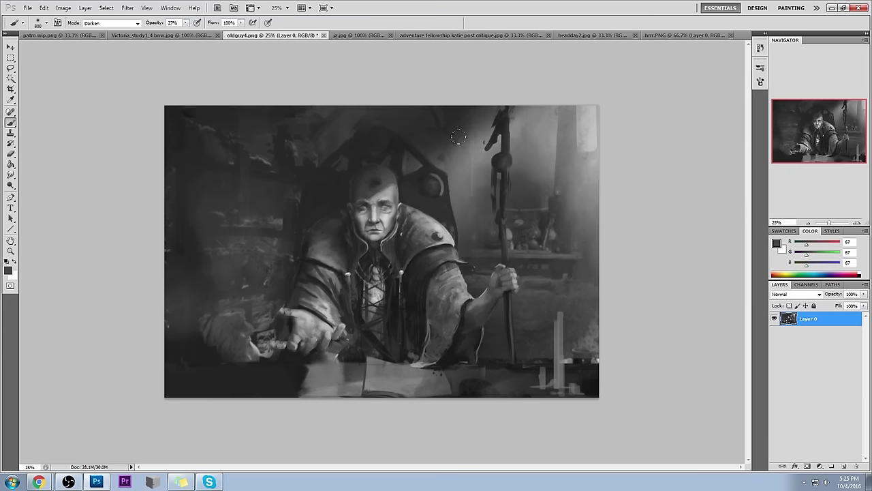
Step: Add a new empty layer and load a smaller brush with pure red
left_click(843, 466)
key("bracketleft")
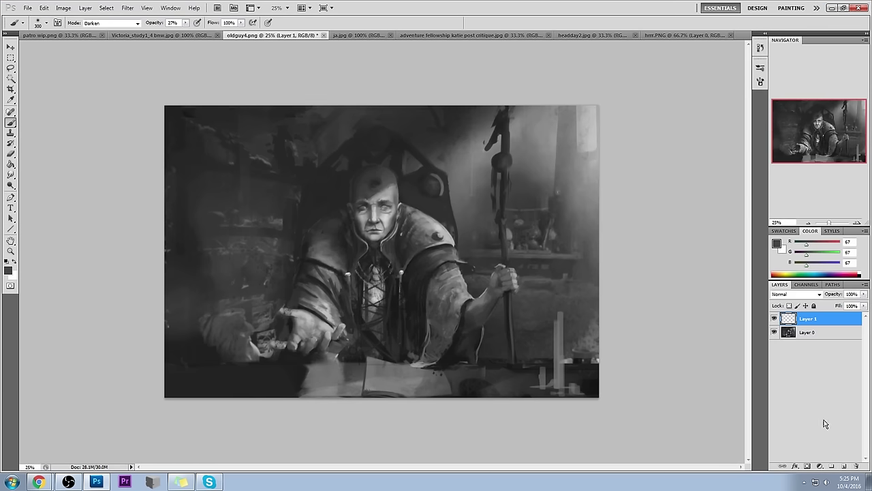
left_click(777, 243)
left_click(634, 103)
left_click(730, 102)
key("bracketleft")
key("bracketleft")
key("bracketleft")
key("bracketleft")
key("bracketleft")
key("bracketleft")
key("bracketleft")
key("bracketleft")
key("bracketleft")
Step: Sketch red guide lines and loops down the right sleeve with a Normal, 100% brush
left_click_drag(430, 240, 477, 337)
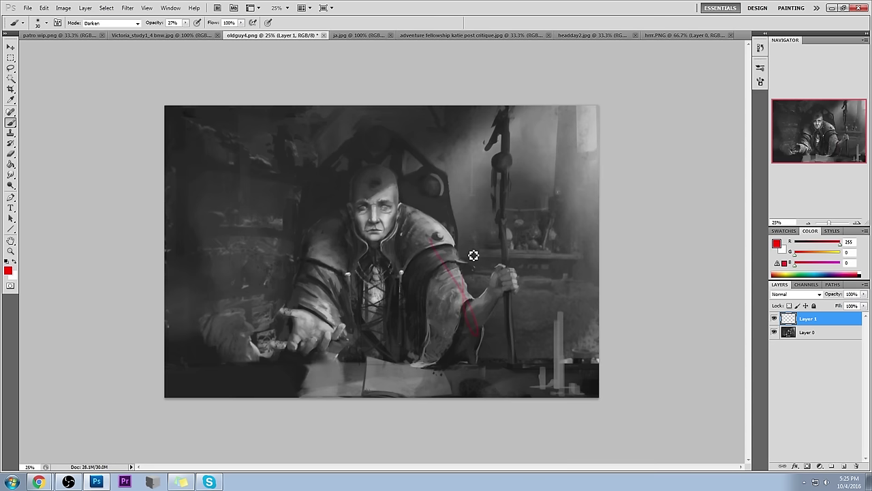
left_click_drag(185, 22, 202, 34)
left_click(136, 23)
left_click(109, 30)
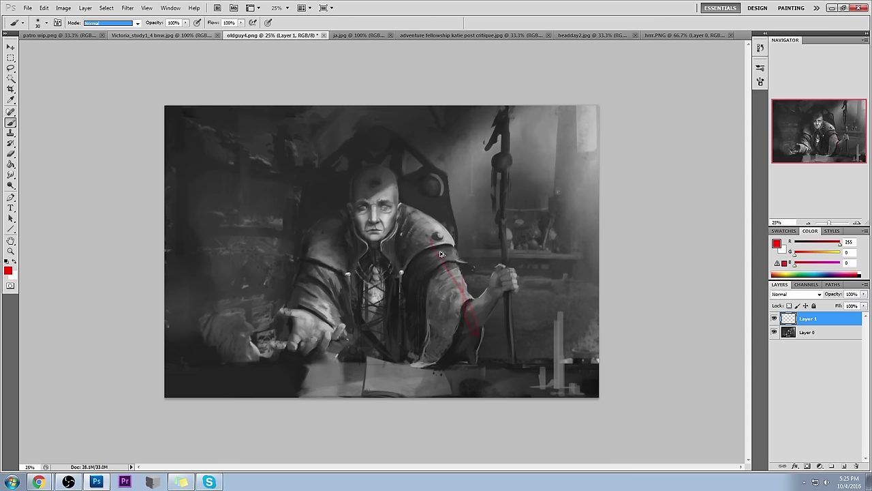
mouse_move(431, 240)
left_mouse_down()
mouse_move(472, 323)
mouse_move(462, 255)
mouse_move(458, 271)
mouse_move(463, 251)
mouse_move(472, 279)
mouse_move(458, 267)
mouse_move(477, 274)
left_mouse_up()
left_click_drag(454, 155, 459, 360)
mouse_move(468, 255)
left_mouse_down()
mouse_move(482, 273)
mouse_move(469, 272)
mouse_move(468, 254)
mouse_move(452, 263)
mouse_move(466, 279)
mouse_move(458, 282)
mouse_move(453, 252)
mouse_move(479, 238)
left_mouse_up()
left_click_drag(466, 284, 469, 362)
left_click_drag(432, 278, 481, 335)
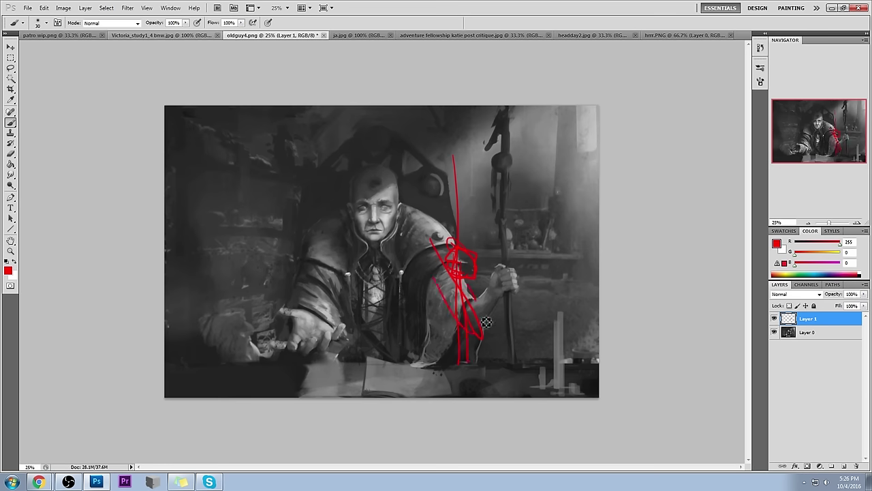
left_click_drag(487, 327, 479, 336)
Step: Sketch red curves and an oval beside the staff, then step back to remove all red strokes
mouse_move(479, 156)
left_mouse_down()
mouse_move(520, 233)
mouse_move(553, 195)
mouse_move(544, 193)
mouse_move(557, 202)
mouse_move(572, 190)
mouse_move(558, 173)
mouse_move(545, 194)
left_mouse_up()
key("ctrl+z")
left_click_drag(531, 126, 555, 201)
key("ctrl+z")
left_click_drag(529, 129, 555, 210)
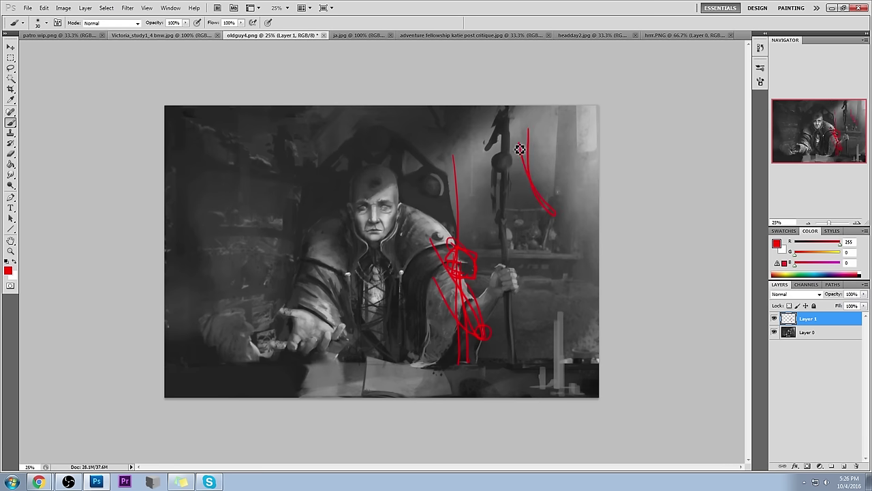
mouse_move(520, 139)
left_mouse_down()
mouse_move(531, 129)
mouse_move(547, 192)
left_mouse_up()
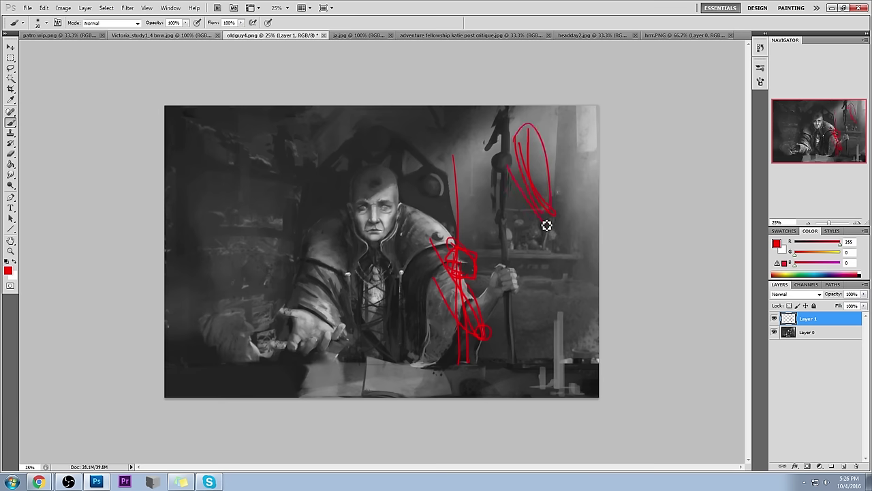
mouse_move(518, 158)
left_mouse_down()
mouse_move(536, 216)
mouse_move(566, 217)
mouse_move(529, 153)
mouse_move(553, 205)
mouse_move(525, 126)
mouse_move(508, 153)
mouse_move(533, 142)
mouse_move(511, 126)
mouse_move(505, 139)
mouse_move(520, 104)
mouse_move(525, 246)
left_mouse_up()
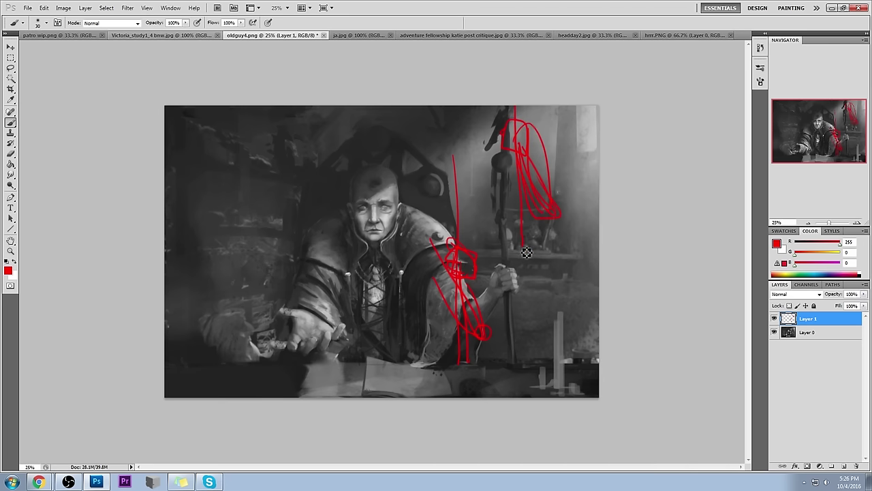
key("ctrl+alt+z")
key("ctrl+alt+z")
key("ctrl+alt+z")
key("ctrl+alt+z")
key("ctrl+alt+z")
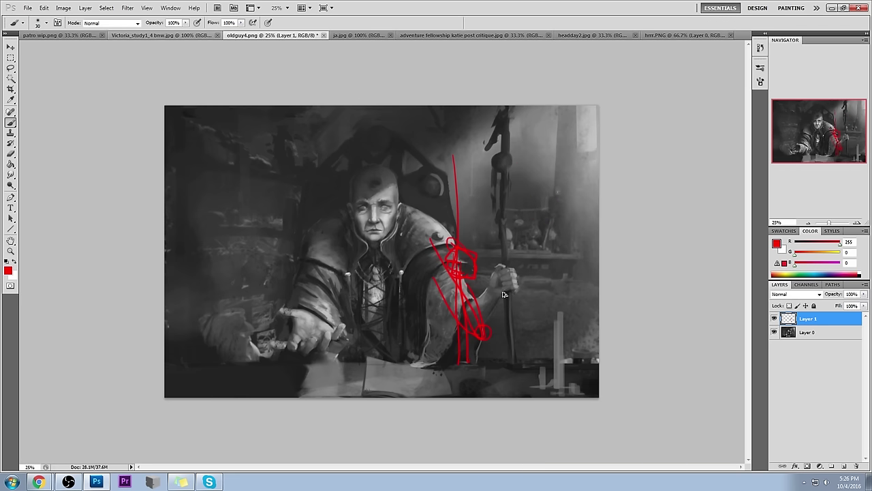
key("ctrl+alt+z")
key("ctrl+alt+z")
key("ctrl+alt+z")
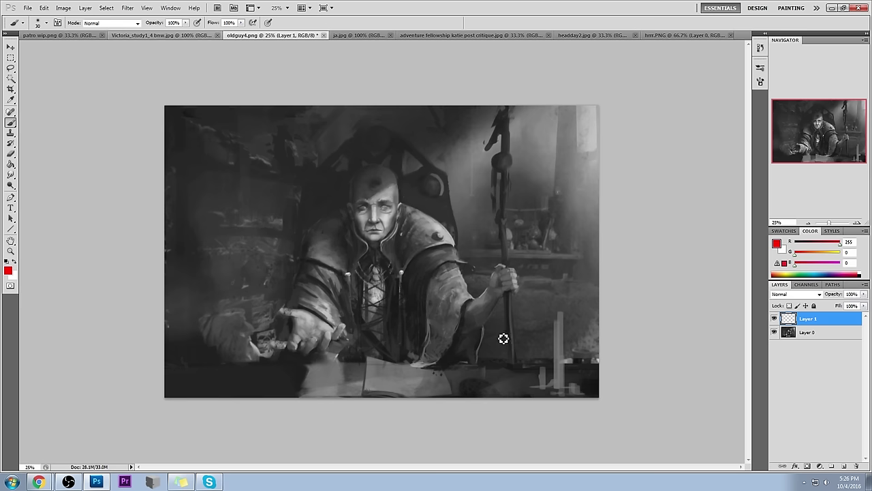
Step: Toggle the empty Layer 1's visibility, then delete it
left_click(774, 319)
left_click(774, 319)
left_click(774, 319)
left_click(774, 319)
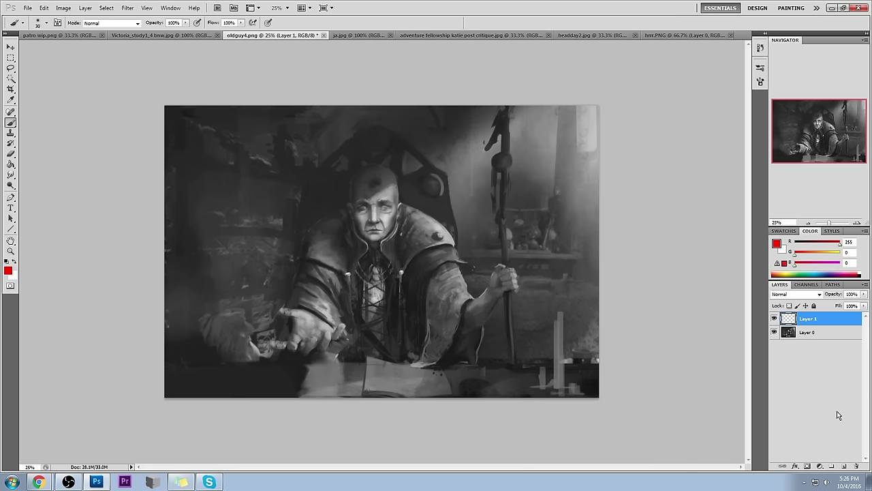
left_click_drag(858, 465, 858, 465)
Step: Select all, revert to the oldguy4.png snapshot, and paste the reworked painting in place
key("ctrl+a")
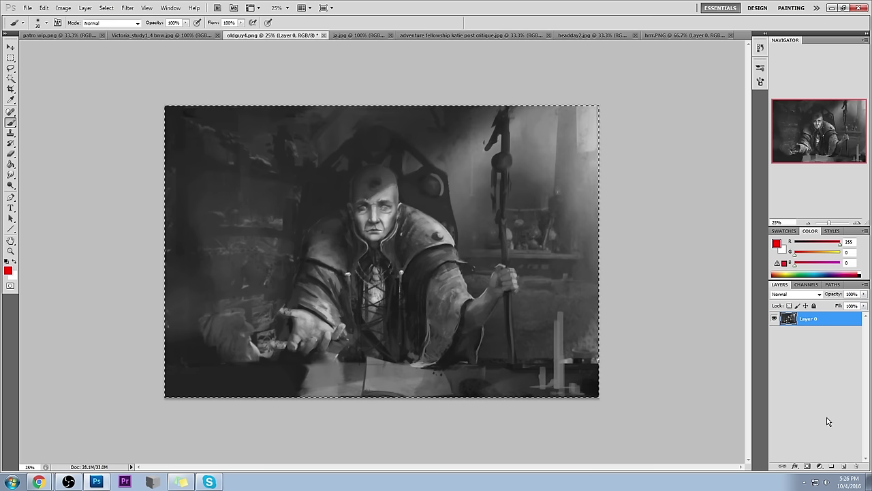
left_click(760, 49)
left_click_drag(749, 300, 753, 71)
left_click(729, 57)
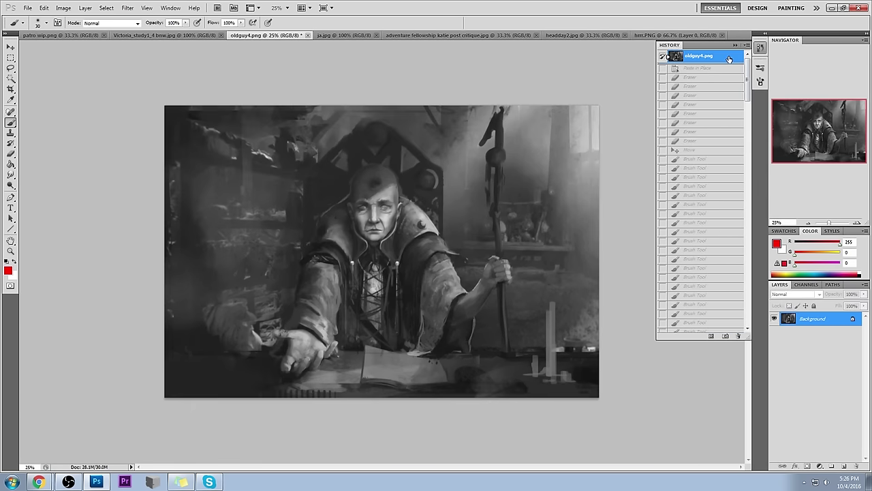
key("ctrl+v")
key("ctrl+v")
left_click(746, 50)
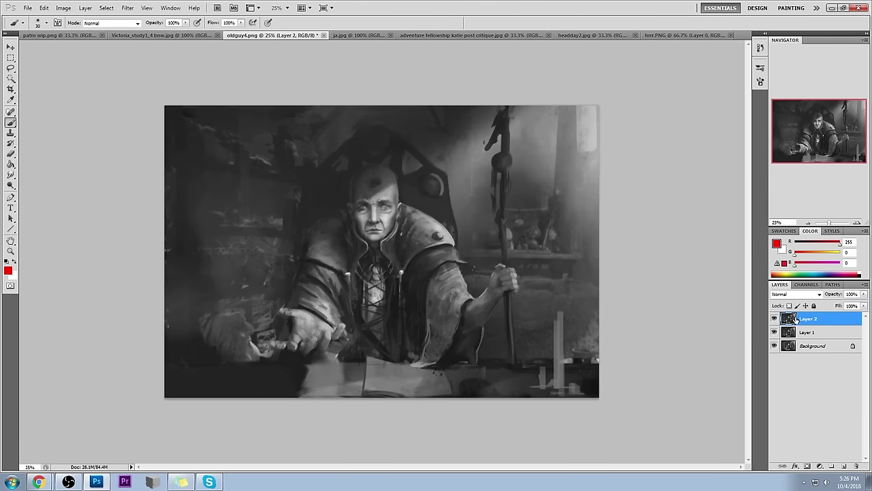
Step: Restore the first paste as Layer 1 via History and toggle it to compare with the original
left_click(774, 319)
left_click(775, 320)
left_click(760, 47)
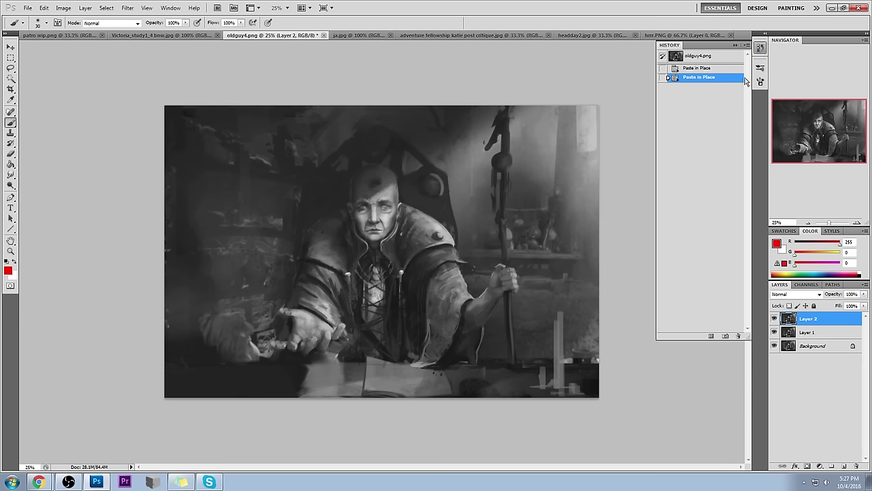
left_click(719, 58)
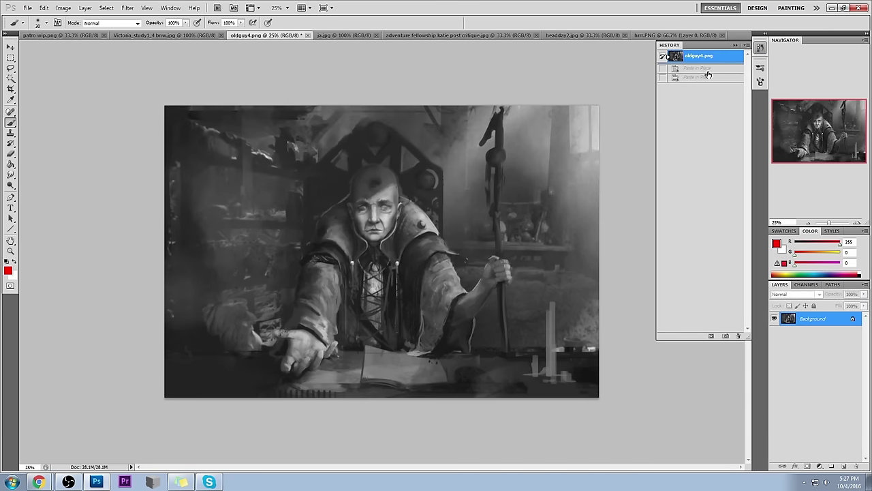
left_click(708, 69)
left_click(735, 46)
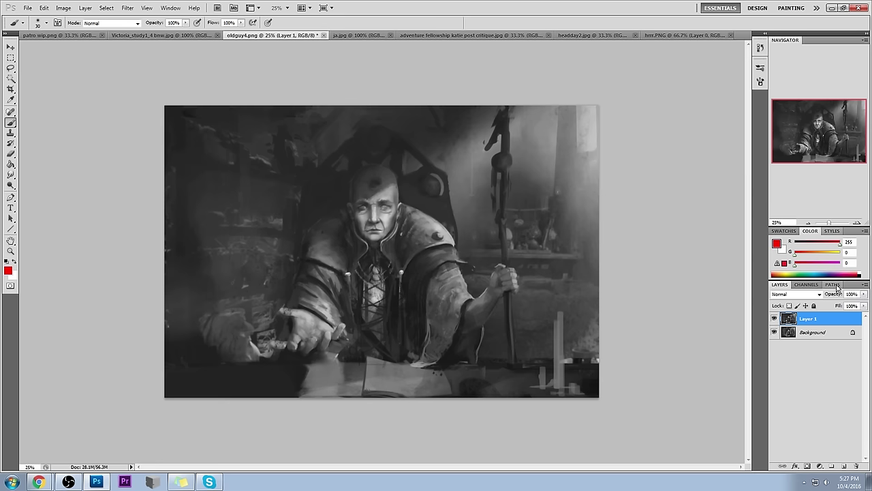
left_click(774, 319)
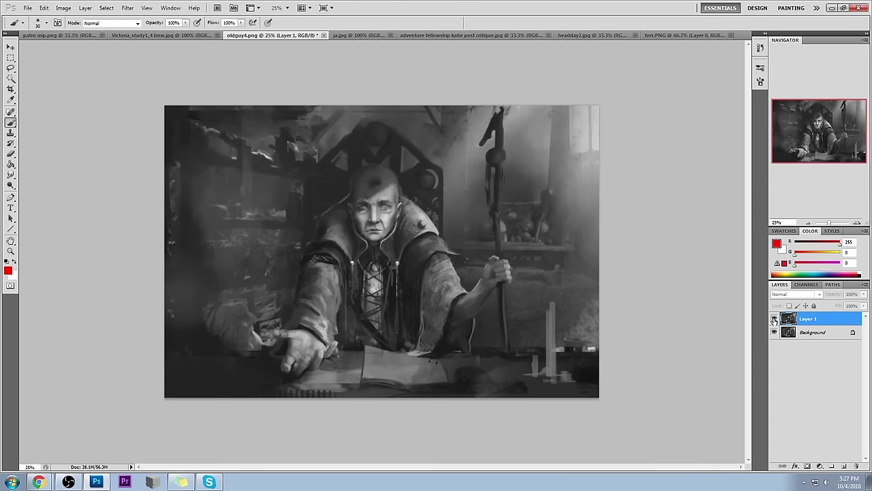
left_click(775, 319)
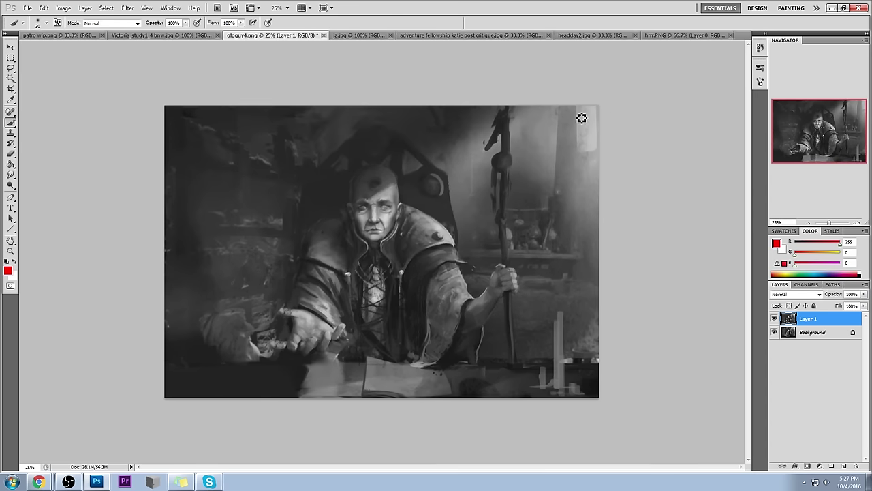
Step: Set the Dodge tool to highlights at 49% exposure with a smaller brush
left_click(9, 185)
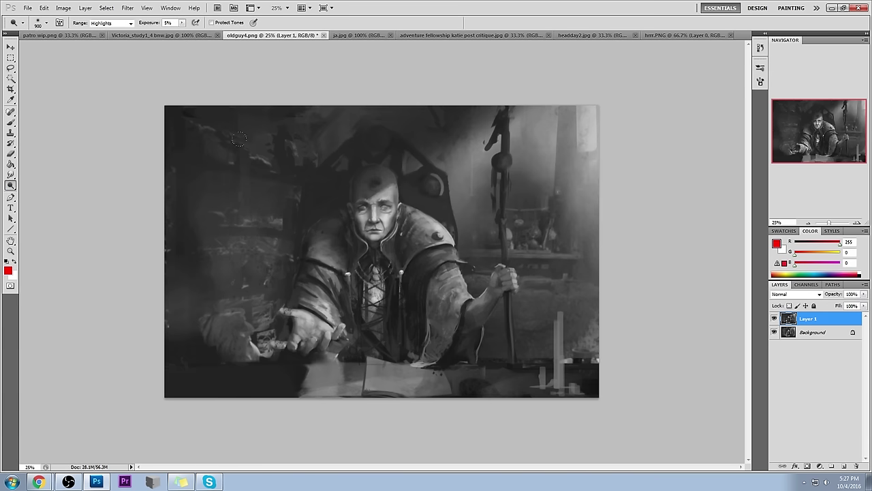
key("bracketleft")
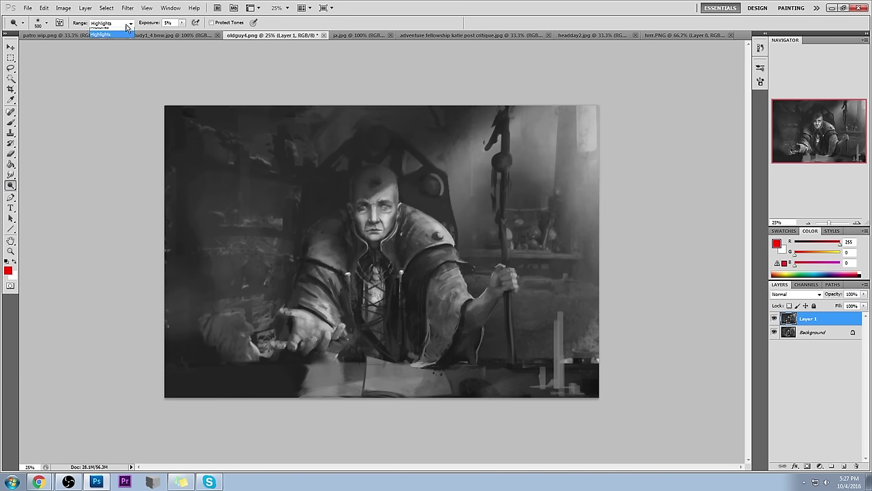
left_click_drag(182, 22, 208, 33)
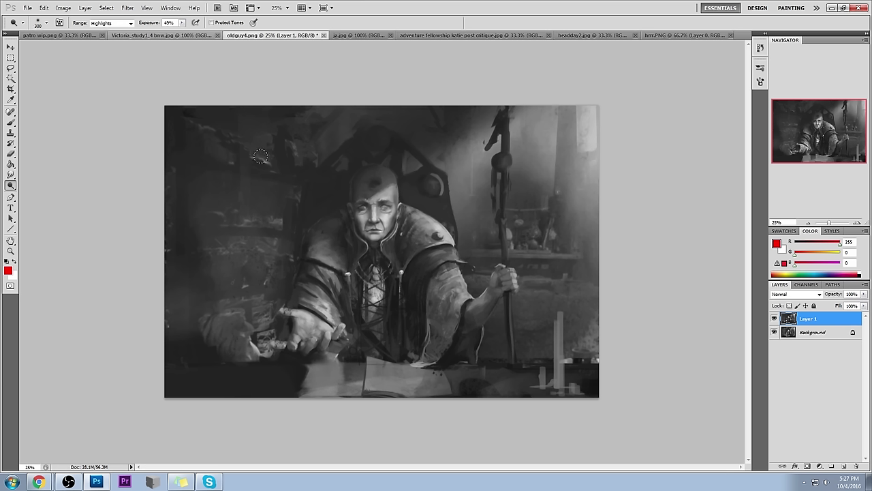
key("bracketleft")
Step: Toggle Layer 1 to compare the reworked painting with the original
left_click(774, 318)
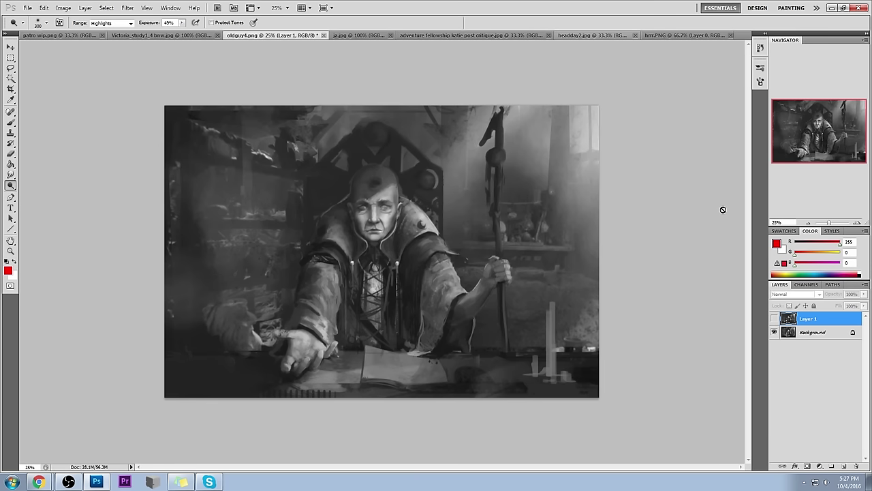
left_click(775, 319)
left_click(774, 320)
Step: Show Layer 1 and switch to the 175 brush preset, shrunk to size 100
left_click(775, 319)
key("b")
left_click(455, 197, "alt")
right_click(455, 195)
left_click(537, 353)
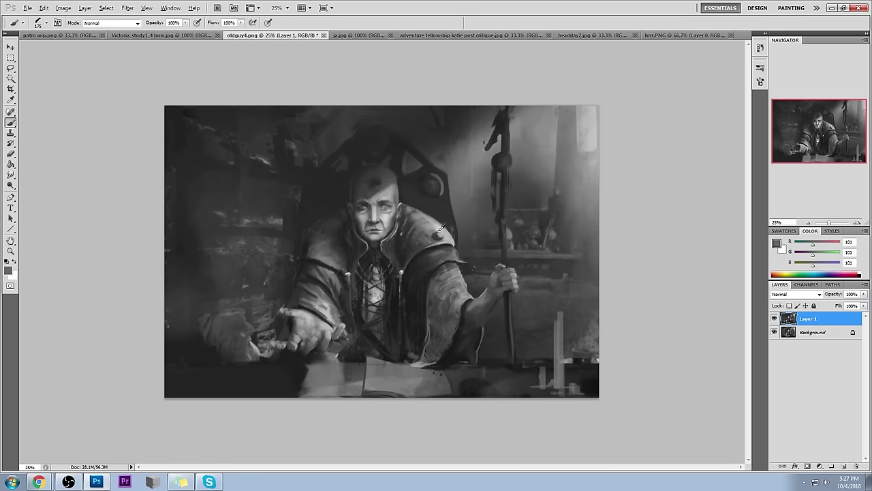
key("bracketleft")
key("bracketleft")
key("bracketleft")
Step: Sample greys from the painting down to a darker grey of 89, briefly toggling Layer 1
left_click(460, 195, "alt")
left_click(463, 235, "alt")
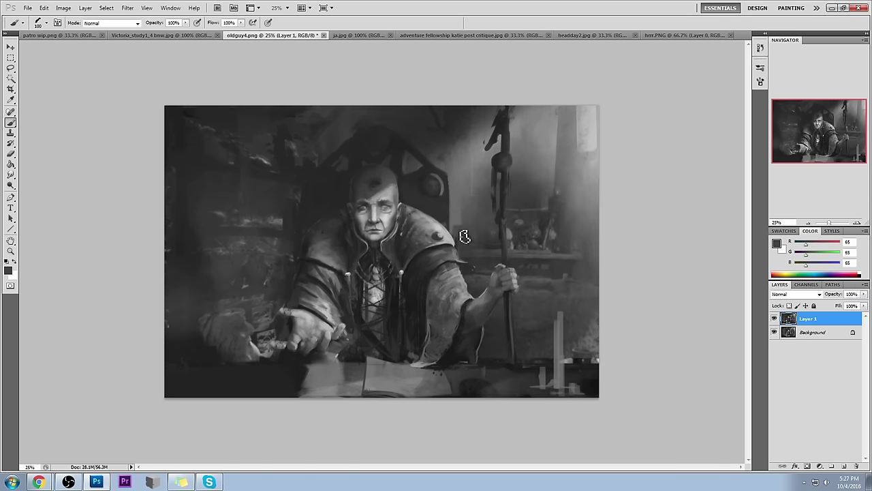
left_click(464, 214, "alt")
left_click(462, 220, "alt")
left_click(467, 205, "alt")
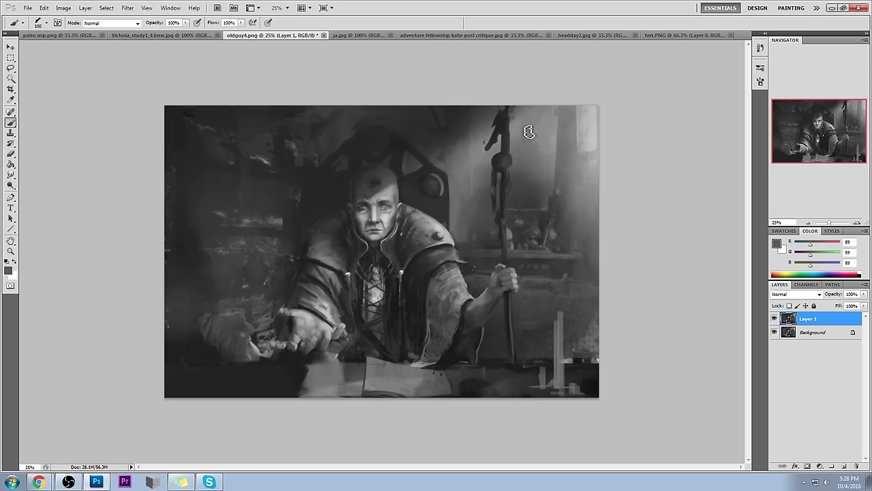
left_click(775, 318)
left_click(774, 319)
Step: Add a new layer, lasso around the wizard's eyes, then deselect
left_click(844, 466)
key("l")
left_click_drag(375, 204, 369, 210)
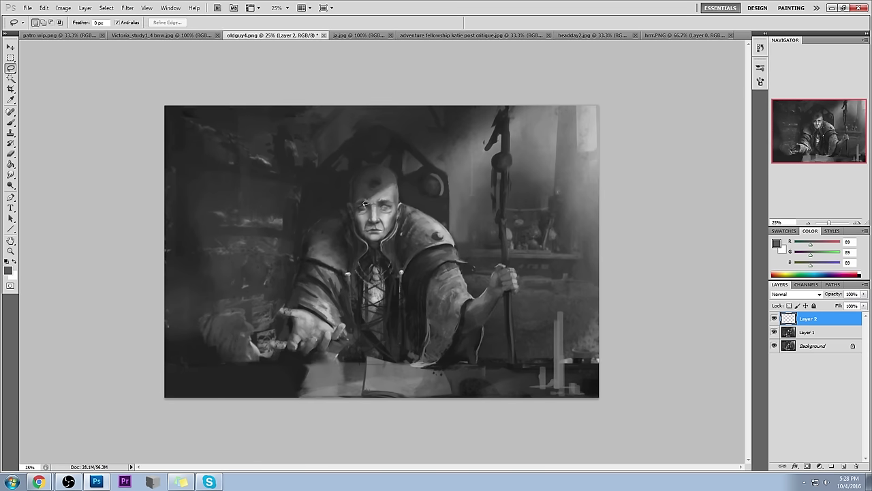
mouse_move(373, 223)
left_mouse_down()
mouse_move(386, 220)
mouse_move(362, 218)
mouse_move(369, 197)
mouse_move(350, 218)
mouse_move(358, 237)
mouse_move(368, 195)
mouse_move(343, 203)
mouse_move(359, 195)
left_mouse_up()
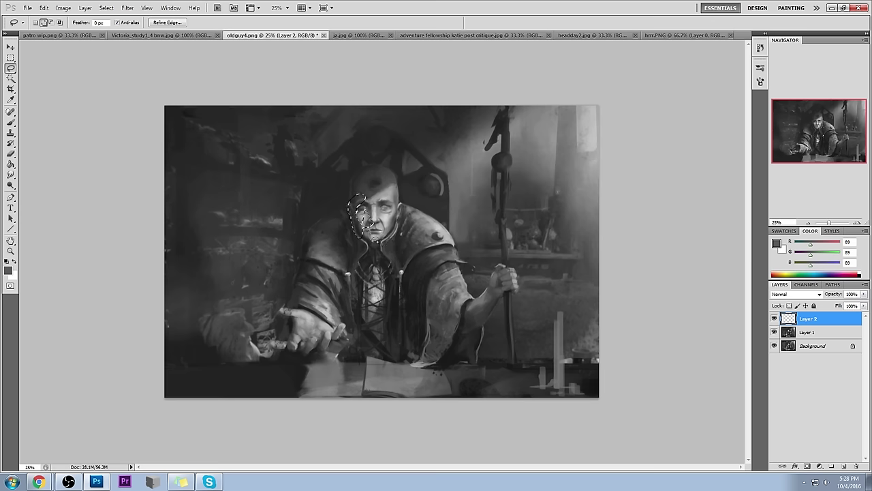
mouse_move(382, 206)
left_mouse_down()
mouse_move(395, 204)
mouse_move(383, 207)
left_mouse_up()
key("ctrl+d")
Step: Set Layer 2 to Darken and load a 700 px, 47%-opacity brush with forehead grey
left_click(796, 294)
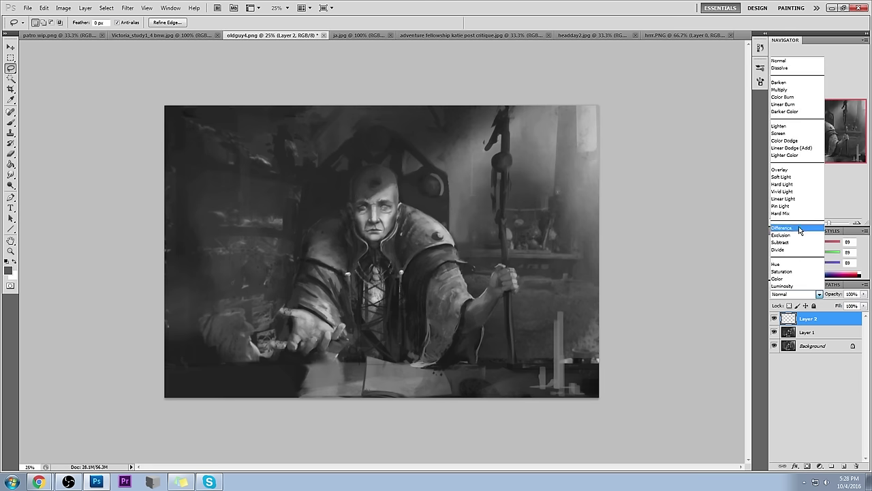
left_click(794, 80)
key("b")
right_click(478, 158)
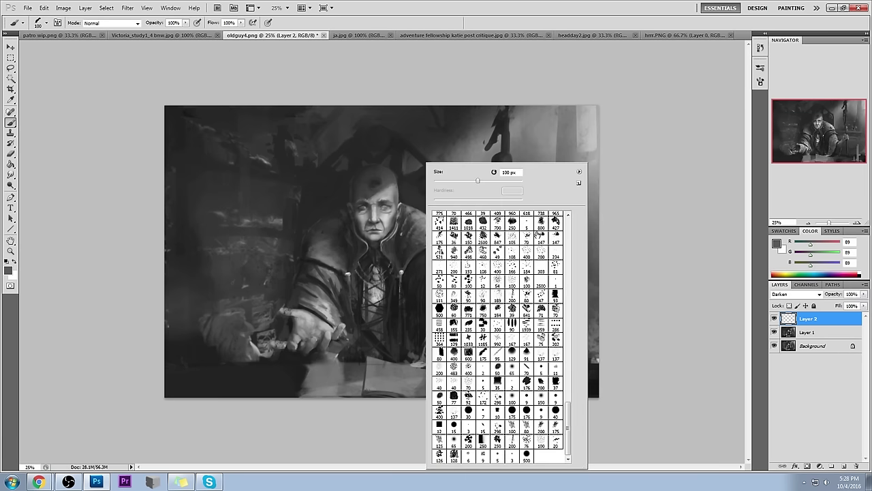
left_click(519, 366)
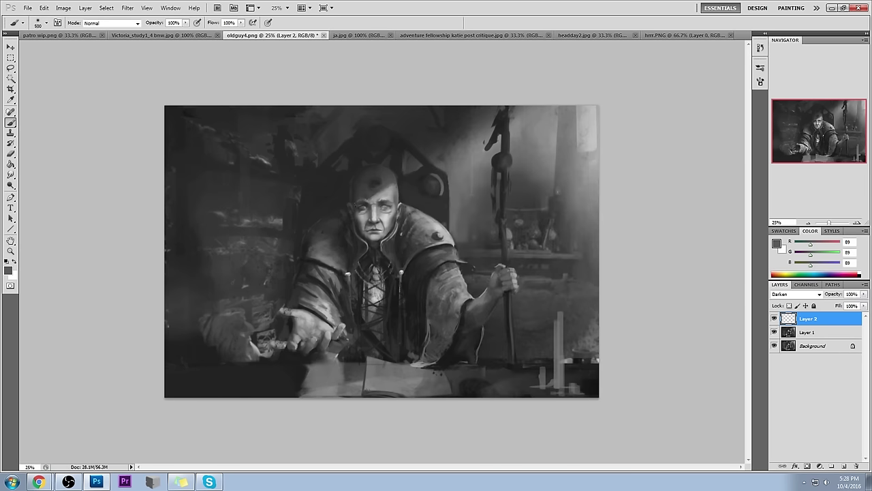
left_click_drag(185, 22, 167, 35)
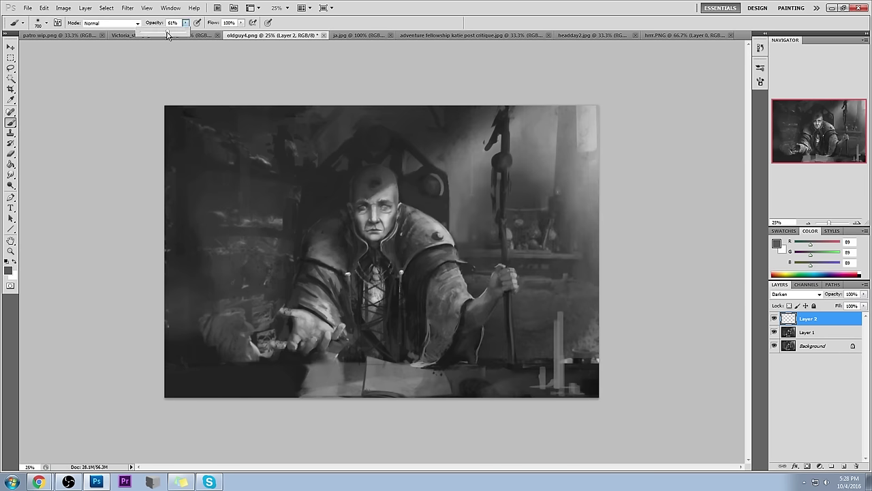
left_click(367, 193, "alt")
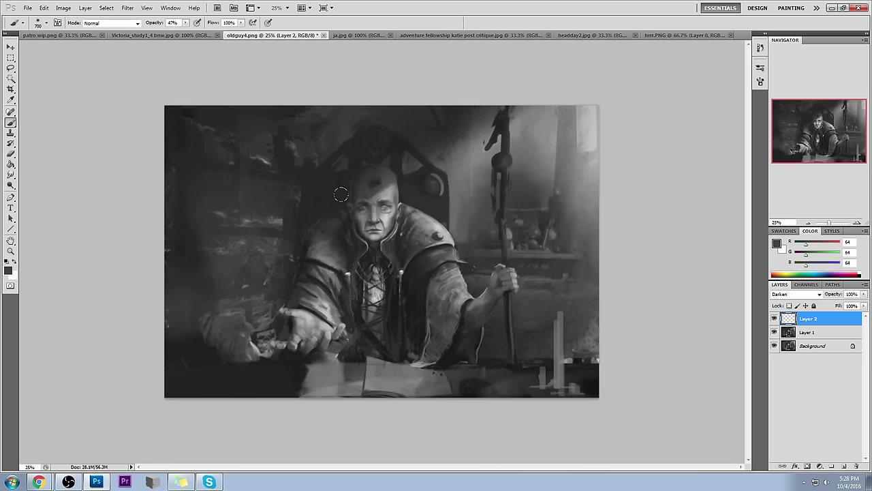
Step: Step back in History to the Deselect and then Blending Change states
left_click(759, 48)
left_click(692, 299)
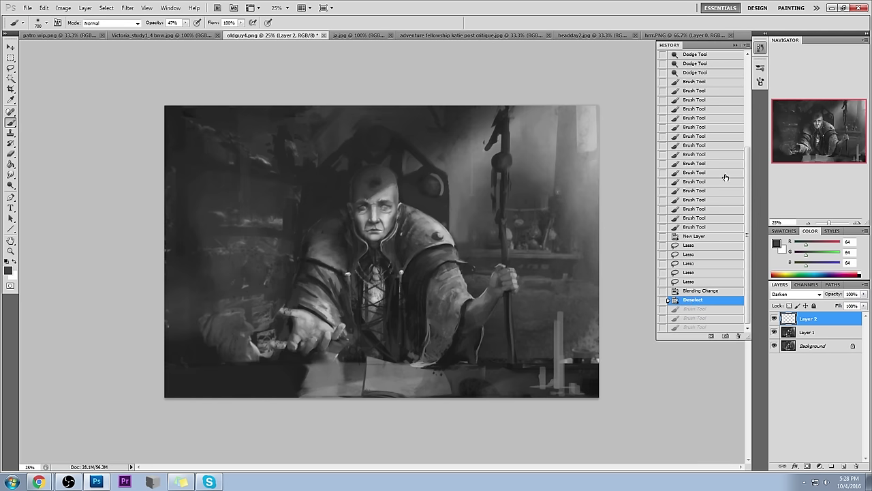
left_click(760, 48)
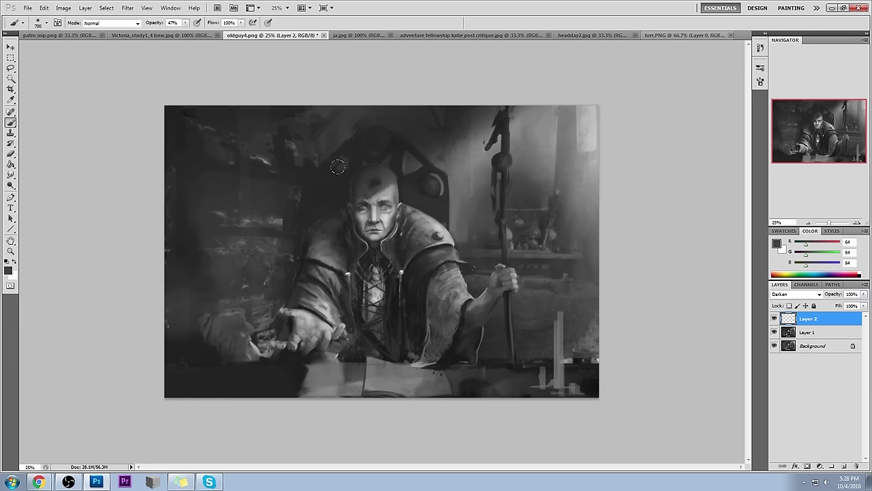
left_click(759, 49)
left_click(693, 291)
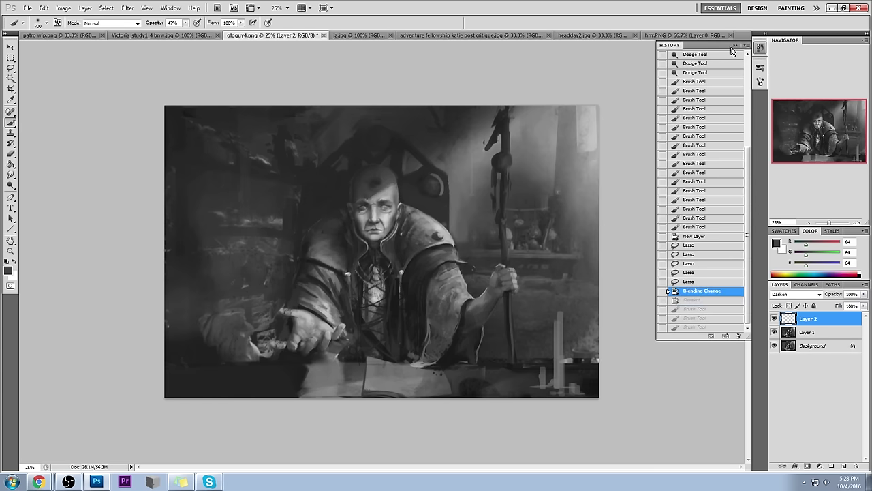
left_click(736, 45)
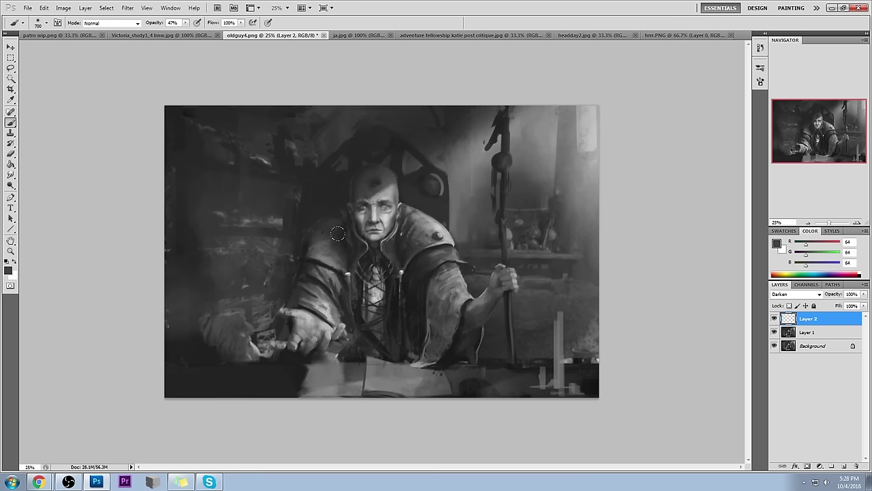
Step: Clear and then restore the face selection using History and undo
key("l")
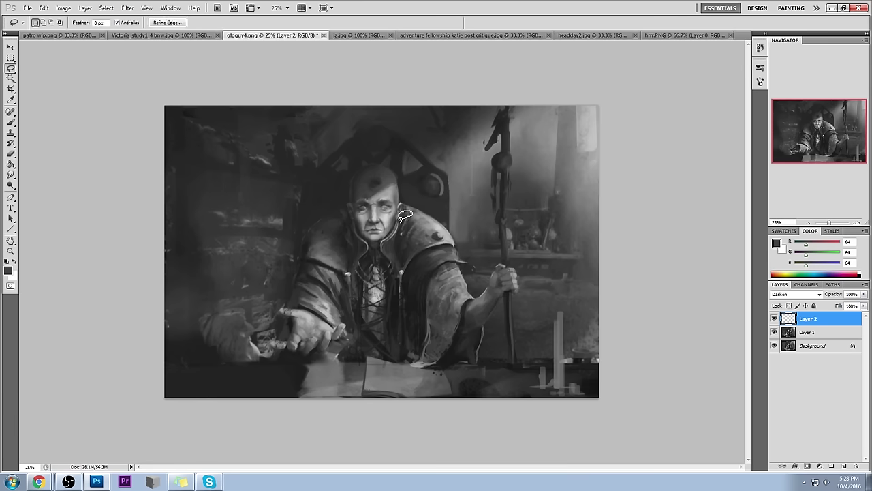
left_click(659, 186)
left_click(760, 48)
left_click(698, 317)
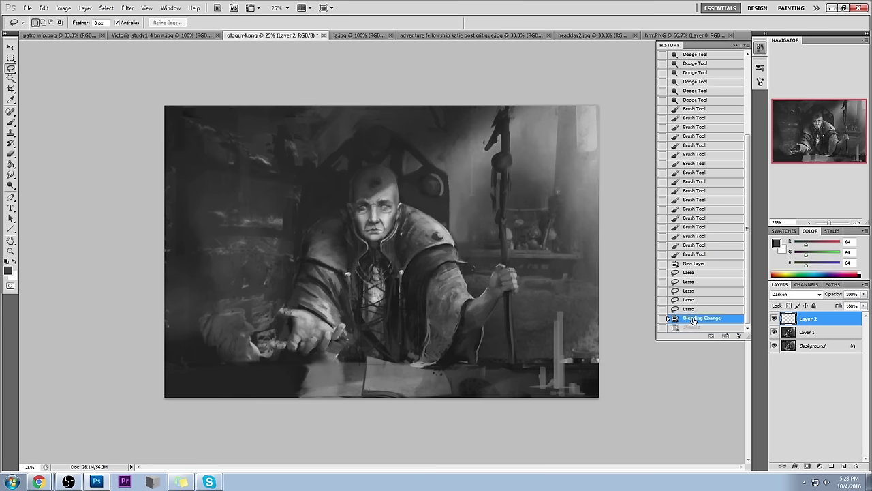
left_click(734, 42)
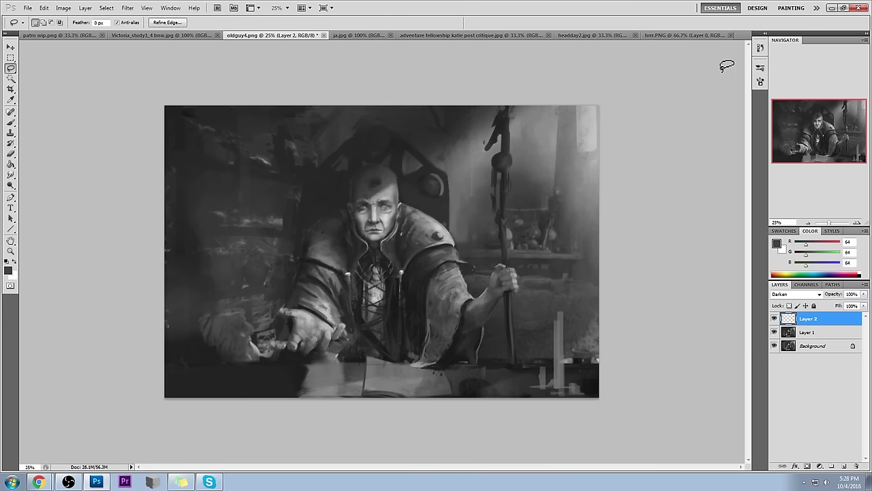
left_click(670, 135)
key("ctrl+z")
Step: Revert the Darken blend change in History so Layer 2 is Normal again
left_click(760, 48)
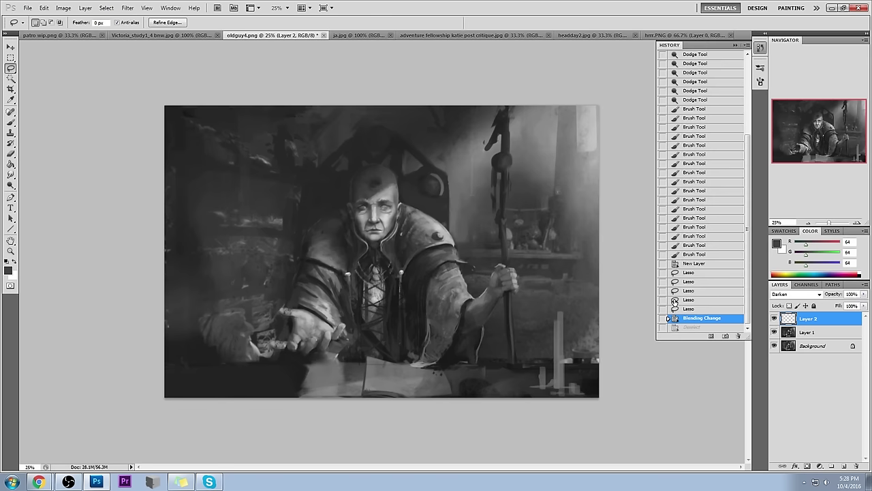
left_click(687, 309)
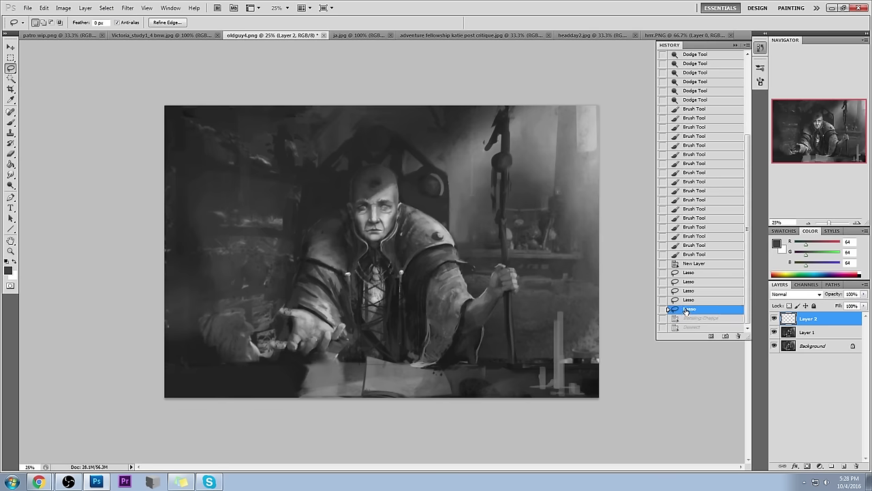
left_click(736, 45)
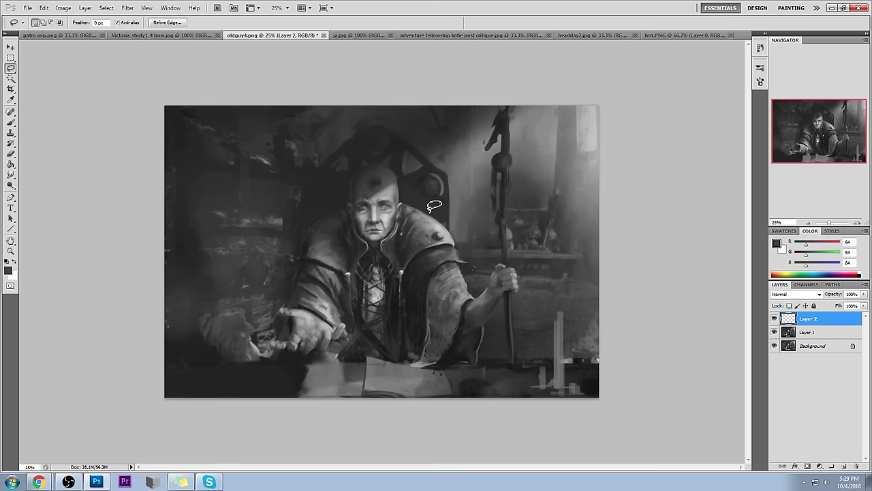
key("b")
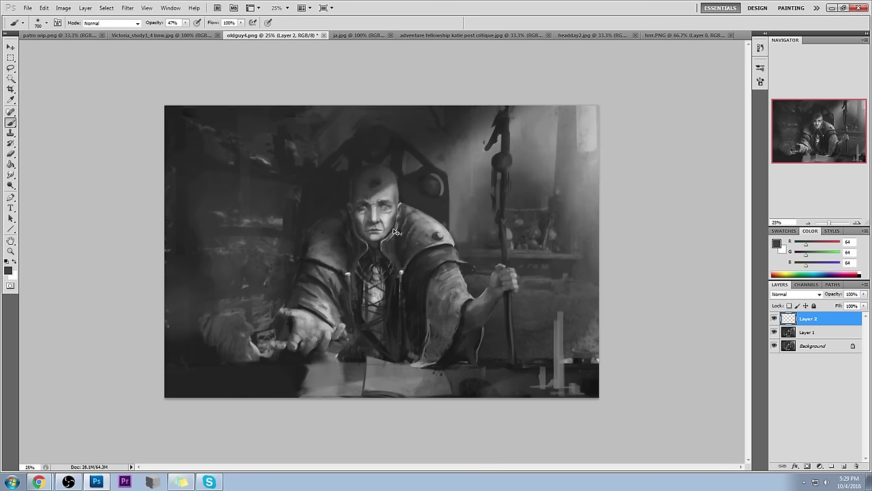
key("v")
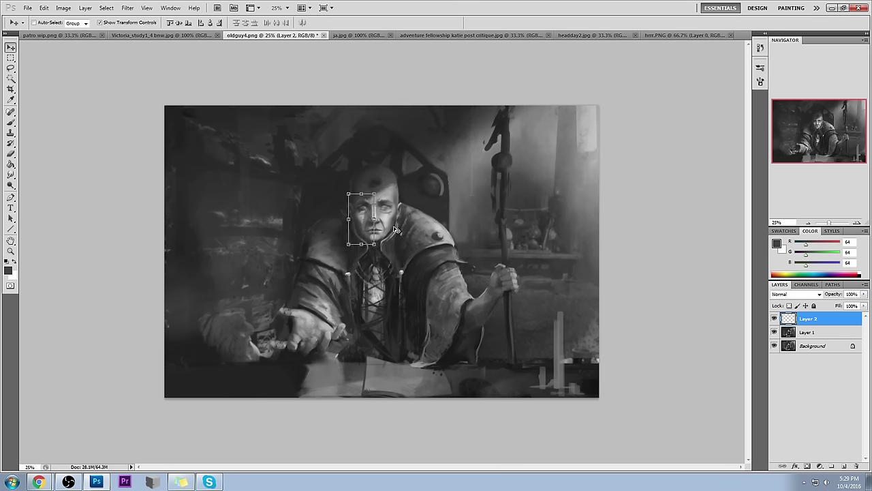
key("ctrl+z")
key("l")
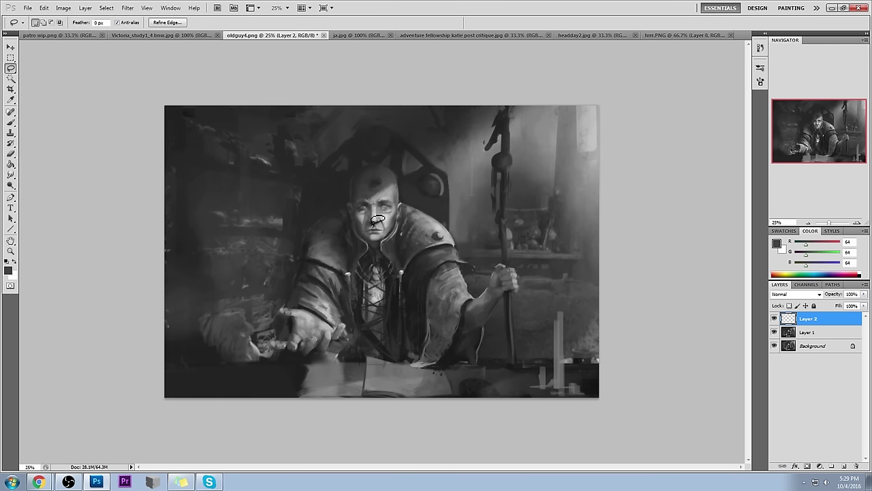
left_click(367, 225)
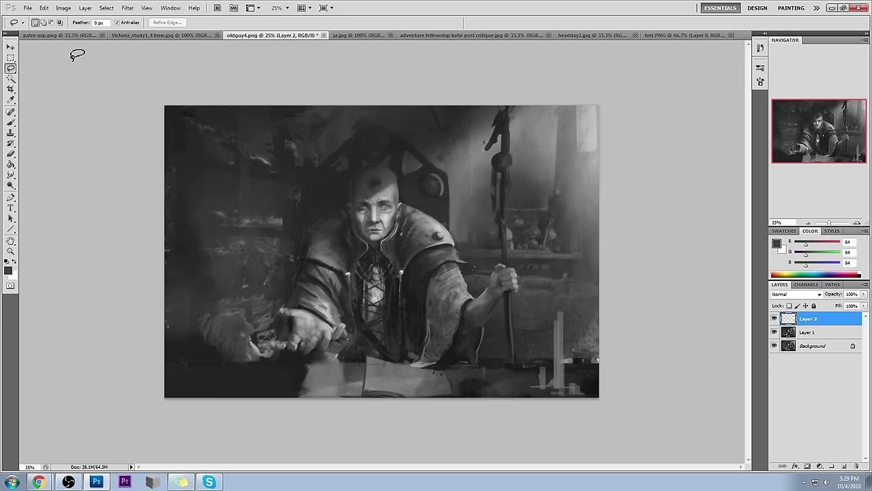
Step: Restore the earlier selection state from History and lasso the left side of the man's face
key("m")
right_click(387, 177)
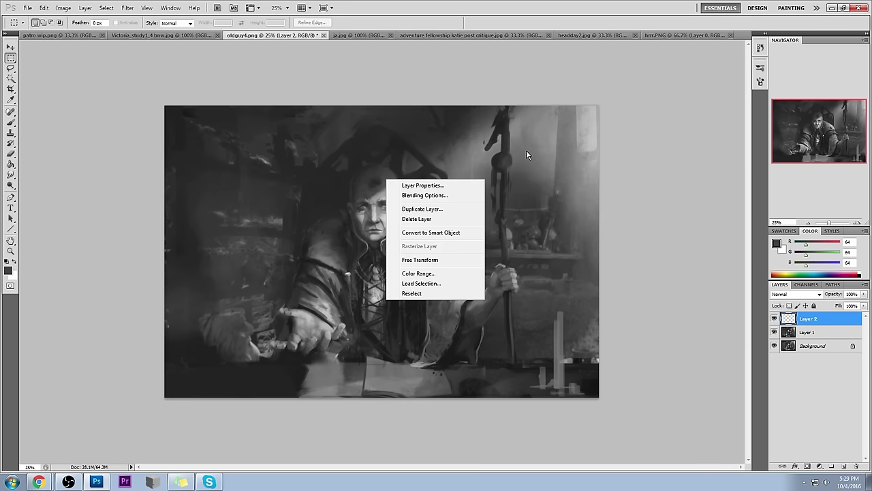
left_click(678, 151)
left_click(761, 49)
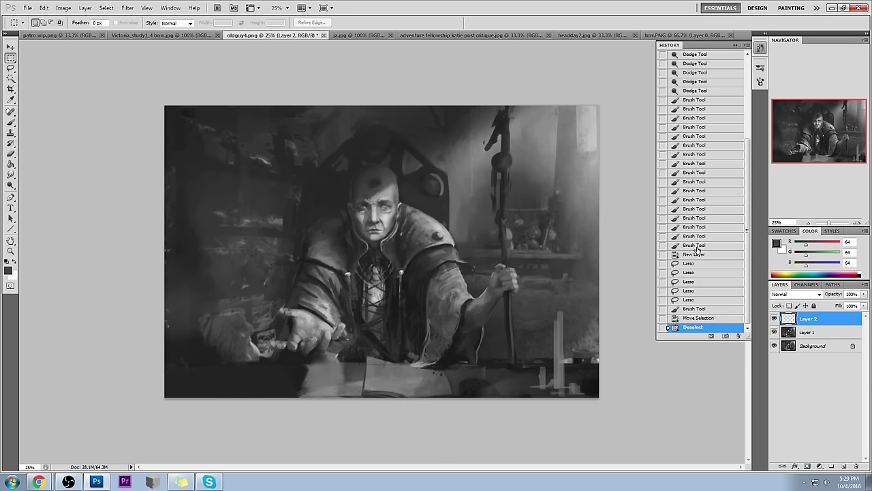
left_click(697, 318)
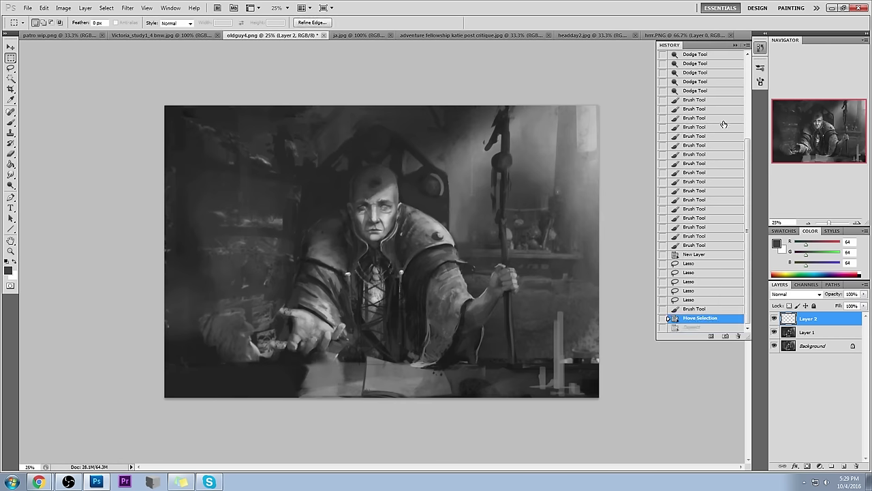
left_click(735, 45)
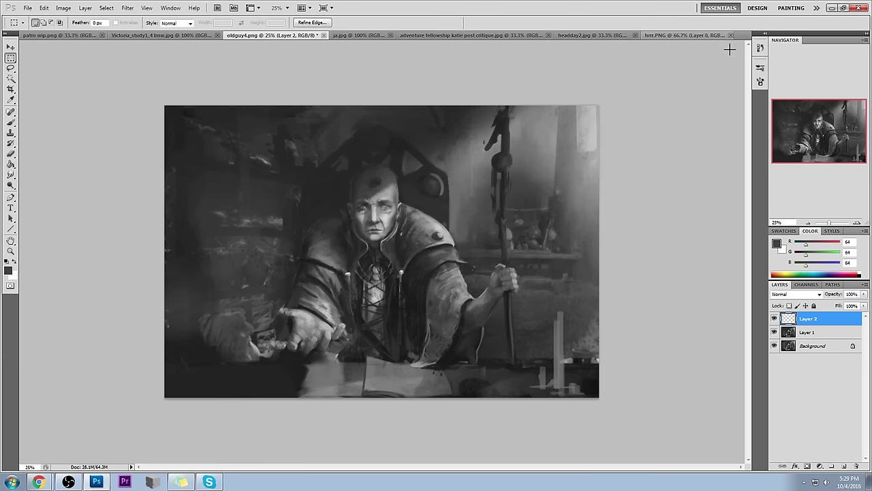
key("l")
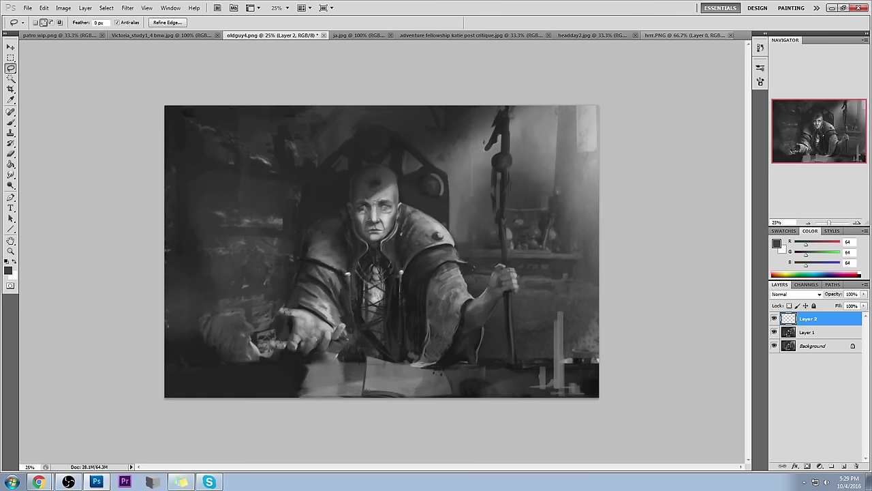
left_click_drag(364, 203, 371, 241)
Step: Set Layer 2 to Darken blending, sampling face greys, and lower its fill from 69% to 49%
key("b")
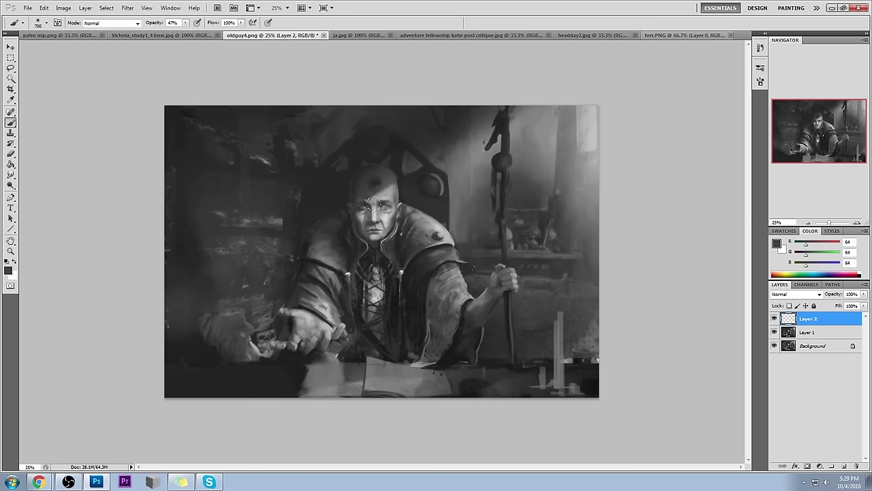
left_click(369, 216, "alt")
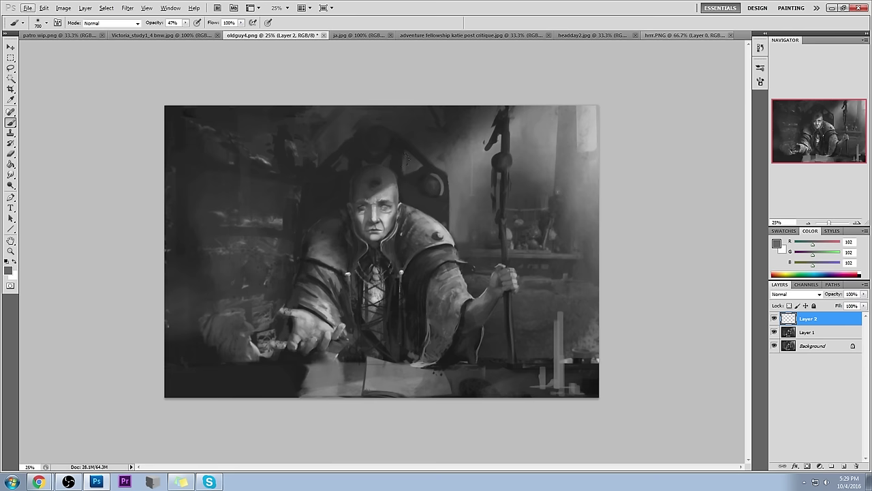
left_click(814, 294)
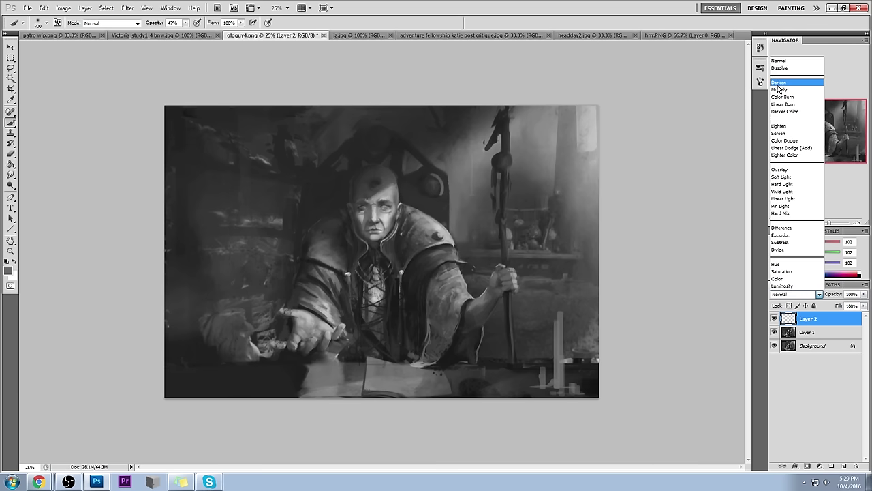
left_click(779, 83)
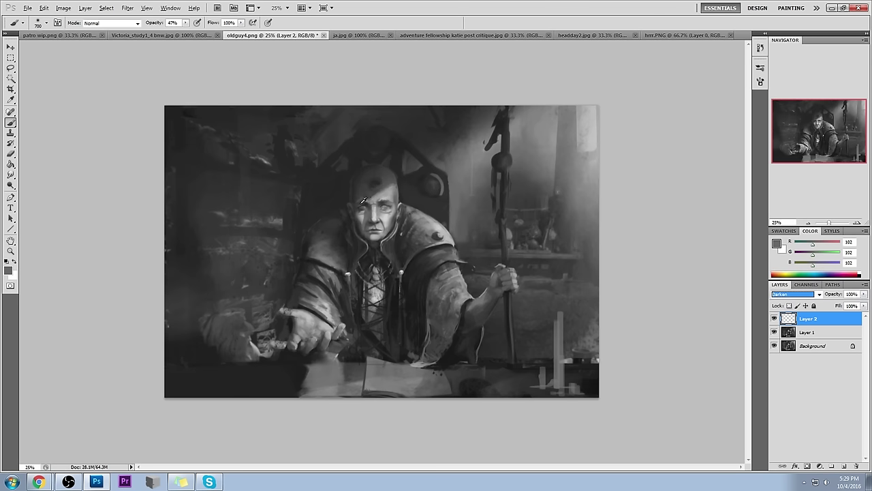
left_click(343, 182, "alt")
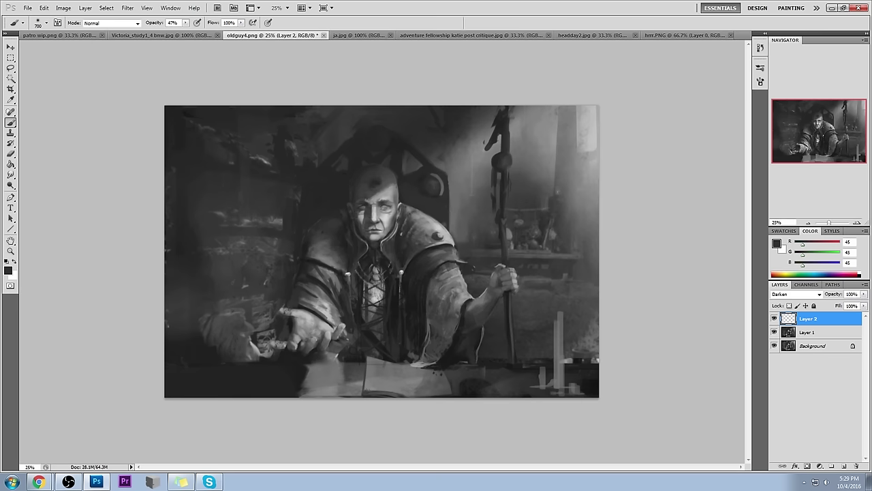
key("m")
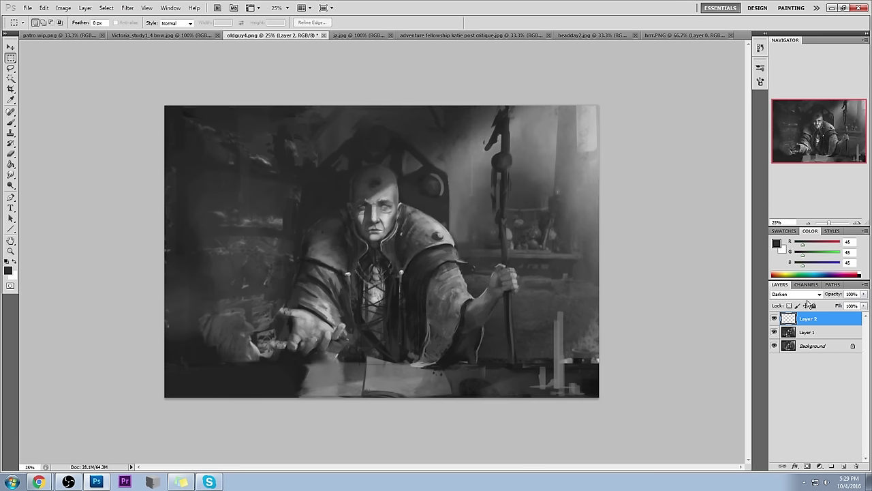
left_click(863, 306)
left_click_drag(848, 318, 838, 319)
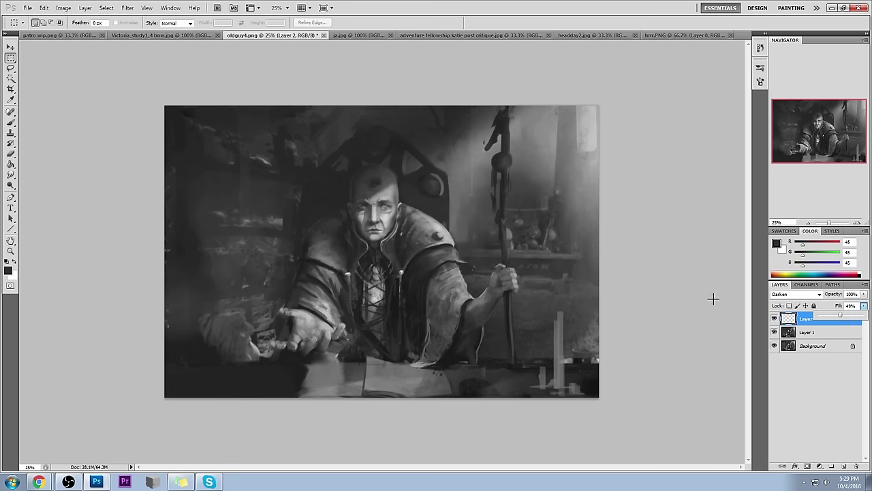
Step: Smudge and soften the old man's face on Layer 2 with an 800 px brush
key("b")
right_click(394, 152)
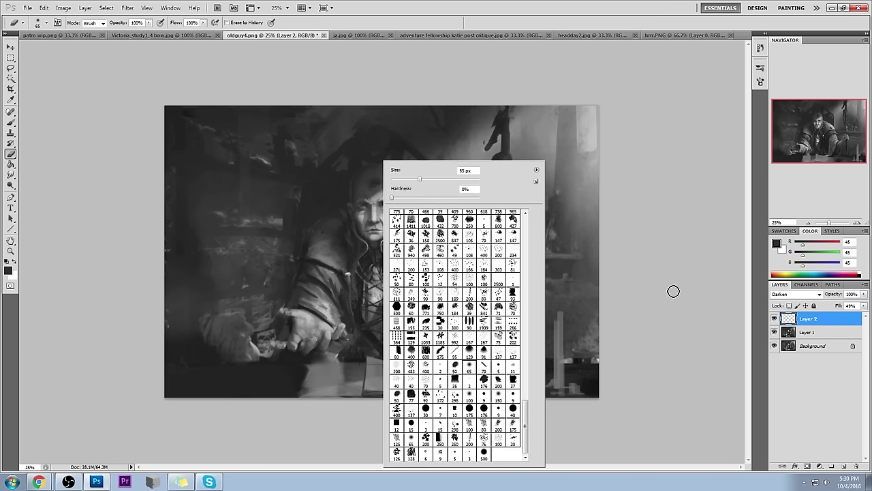
left_click(666, 294)
key("bracketright")
key("bracketright")
key("bracketright")
key("bracketright")
key("bracketright")
key("bracketright")
key("bracketright")
key("bracketright")
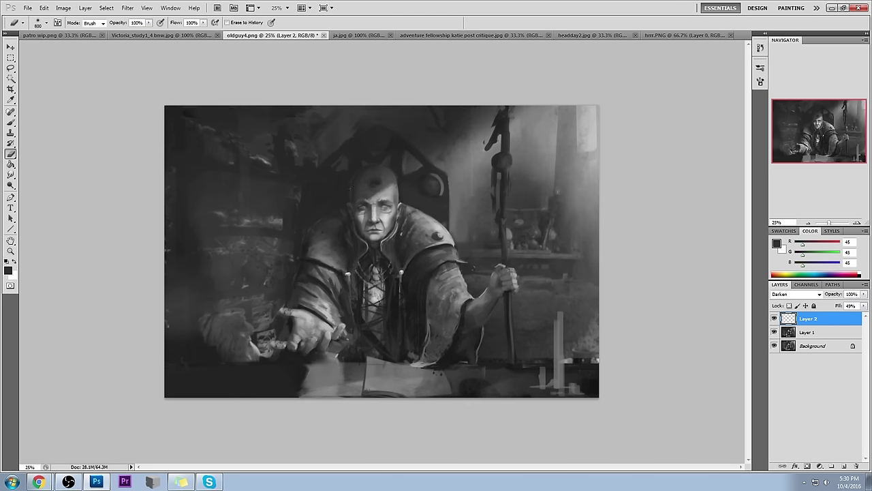
left_click_drag(10, 174, 42, 195)
key("m")
right_click(372, 153)
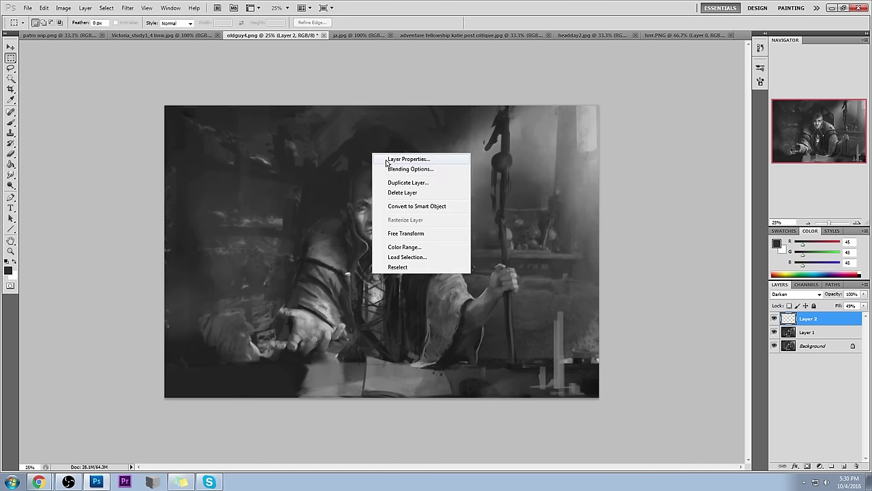
key("Escape")
key("r")
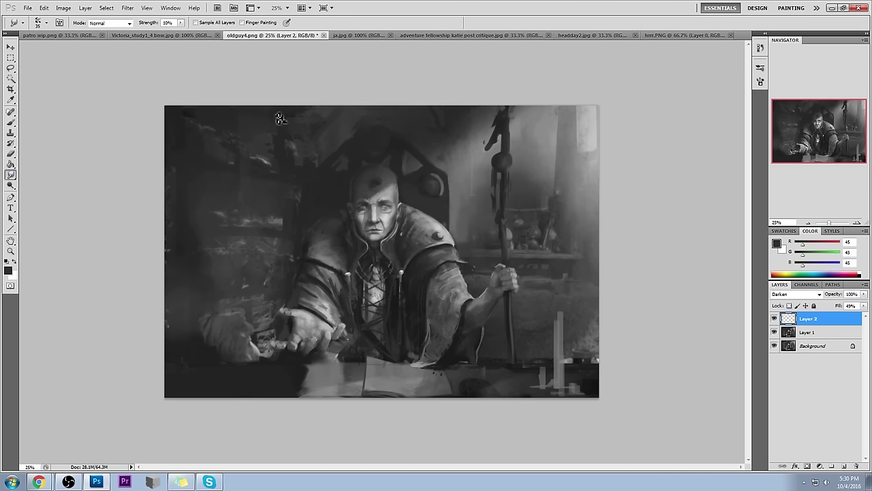
mouse_move(352, 213)
left_mouse_down()
mouse_move(374, 220)
mouse_move(365, 230)
mouse_move(369, 214)
mouse_move(374, 241)
left_mouse_up()
Step: Toggle Layer 2's visibility to compare the smudging, then merge it down into Layer 1
left_click(774, 319)
left_click(774, 319)
left_click(775, 319)
left_click(774, 319)
right_click(808, 320)
left_click(790, 342)
key("b")
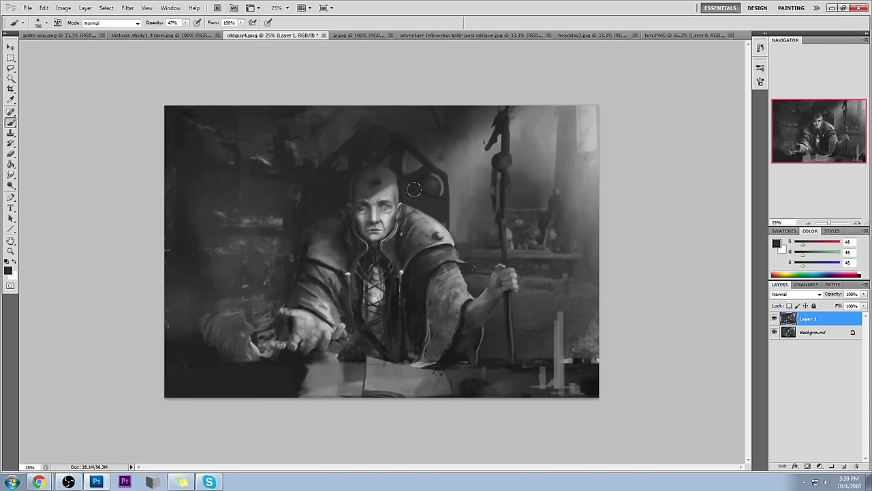
Step: Paint light and dark greys around the eyes with a 250 px brush at 25% opacity
left_click(385, 215, "alt")
left_click_drag(385, 215, 383, 218)
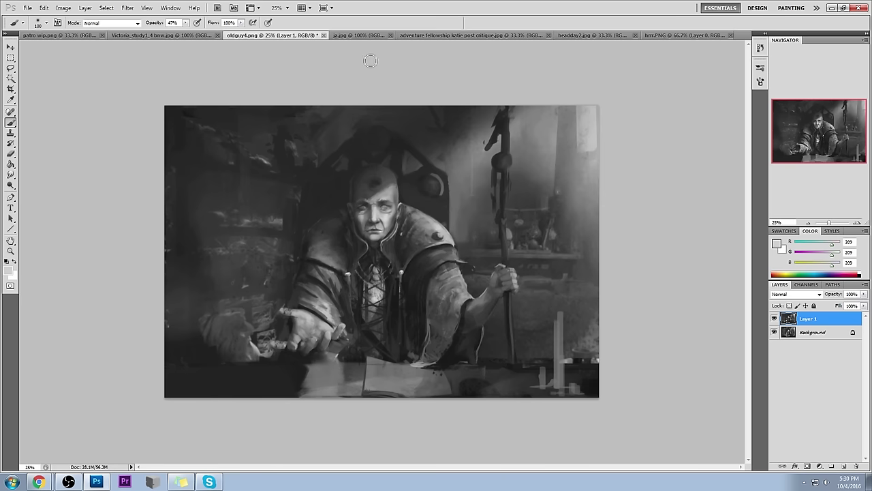
key("bracketright")
key("bracketright")
key("bracketright")
key("bracketright")
key("bracketright")
left_click(184, 23)
left_click_drag(187, 32, 175, 34)
left_click(372, 207, "alt")
left_click_drag(364, 205, 385, 212)
Step: Zoom in and lasso areas beside the nose, right eye and chin, then deselect with light grey 214
key("z")
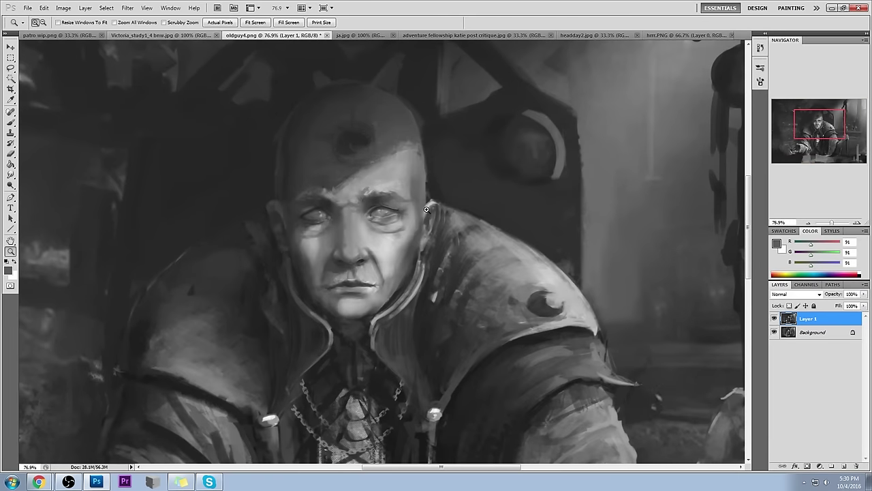
key("l")
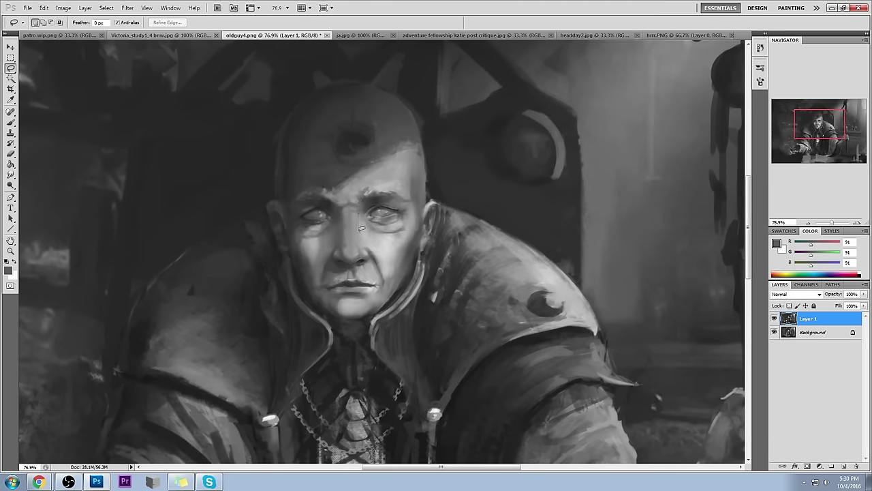
left_click_drag(374, 246, 363, 216)
mouse_move(399, 245)
left_mouse_down()
mouse_move(412, 253)
mouse_move(412, 245)
mouse_move(388, 287)
mouse_move(440, 202)
mouse_move(432, 197)
left_mouse_up()
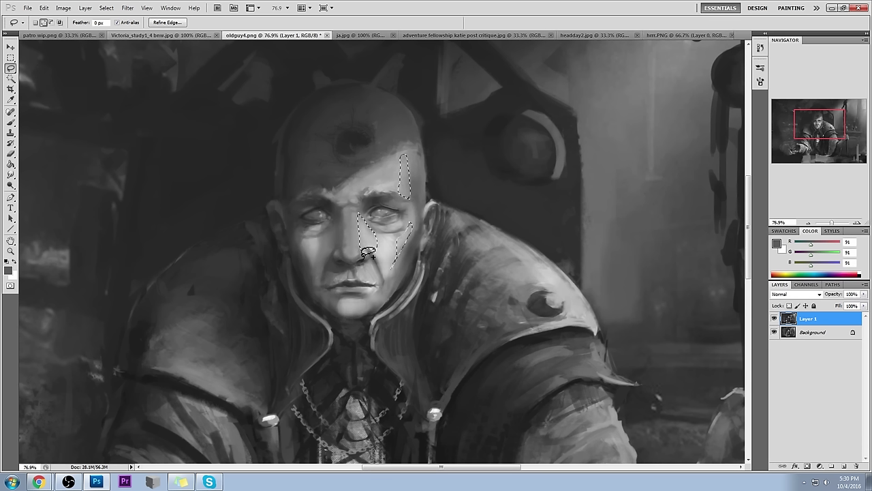
mouse_move(377, 287)
left_mouse_down()
mouse_move(372, 307)
mouse_move(355, 312)
mouse_move(365, 293)
left_mouse_up()
key("ctrl+d")
key("b")
key("x")
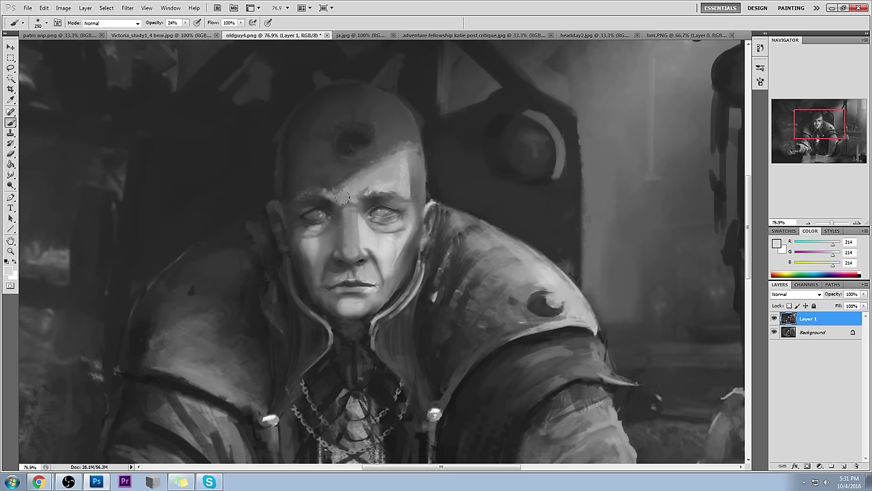
key("m")
scroll(376, 216, "down", 1)
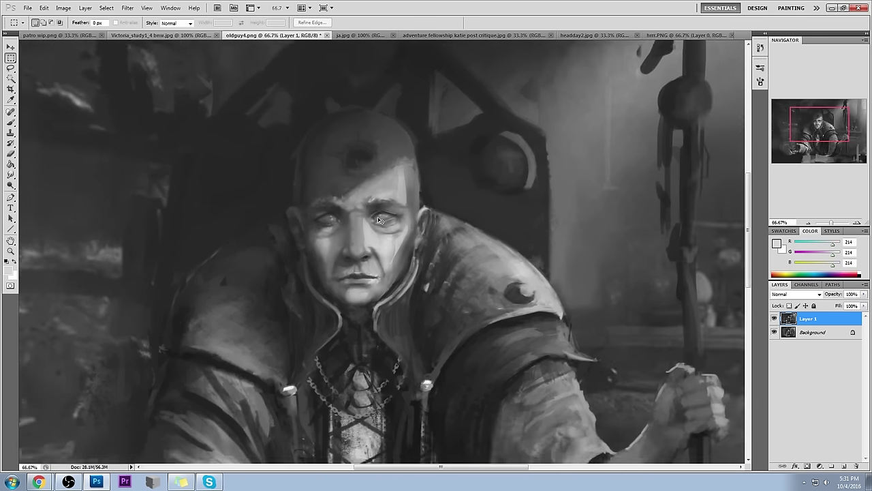
scroll(379, 219, "down", 2)
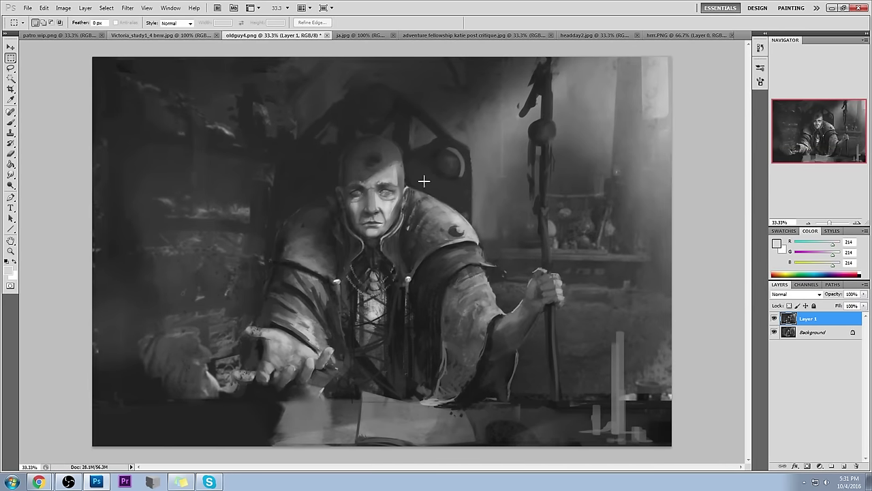
Step: Paint dark strokes on the wizard's cheek and eye, toggling Layer 1 to compare
key("b")
left_click(374, 190, "alt")
left_click_drag(373, 191, 386, 210)
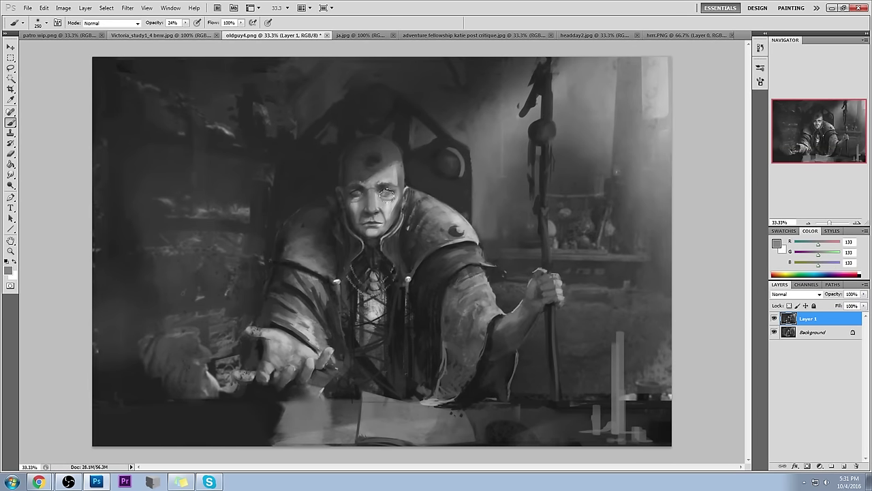
left_click(774, 319)
left_click(773, 319)
left_click(774, 319)
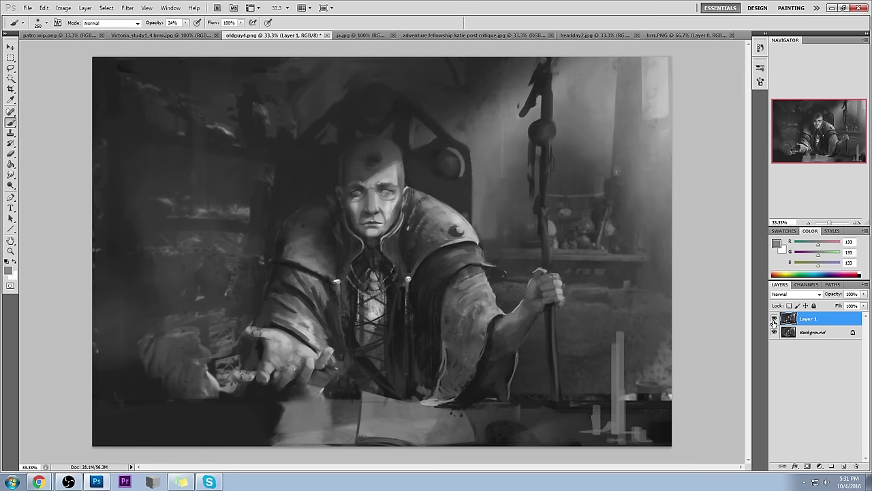
Step: Smudge down the right side of the wizard's face
key("m")
right_click(391, 188)
left_click(669, 194)
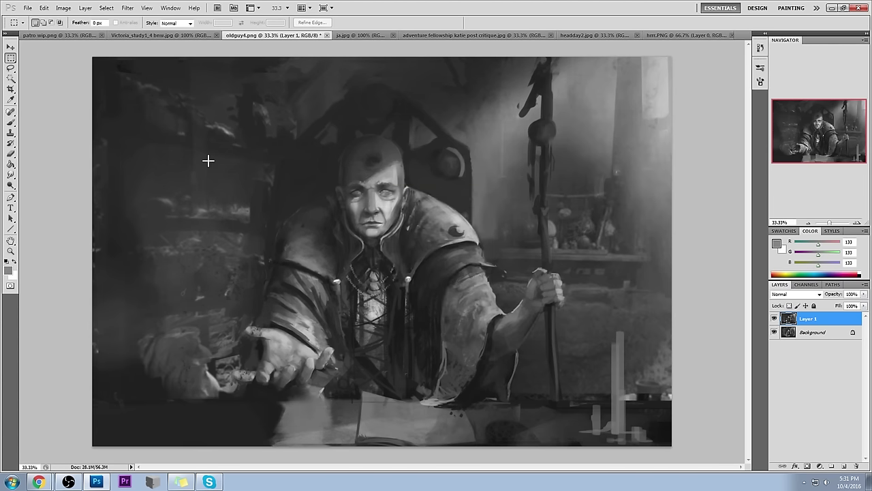
left_click_drag(10, 174, 43, 194)
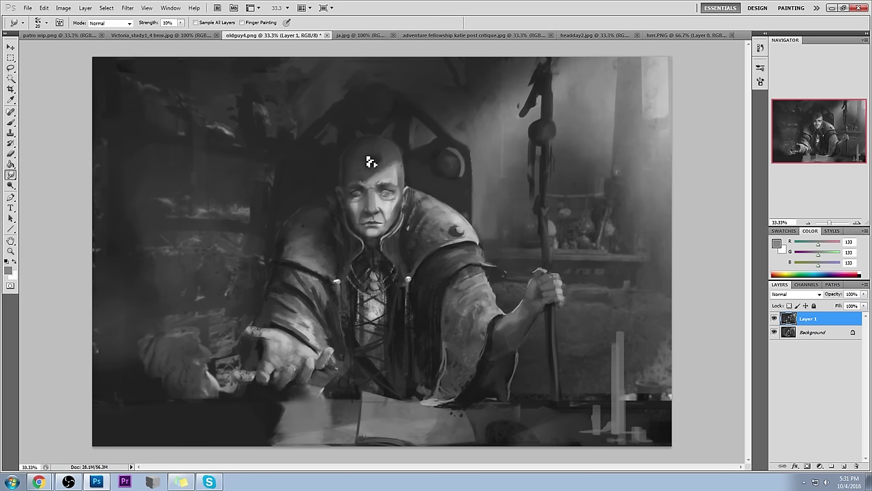
left_click(761, 49)
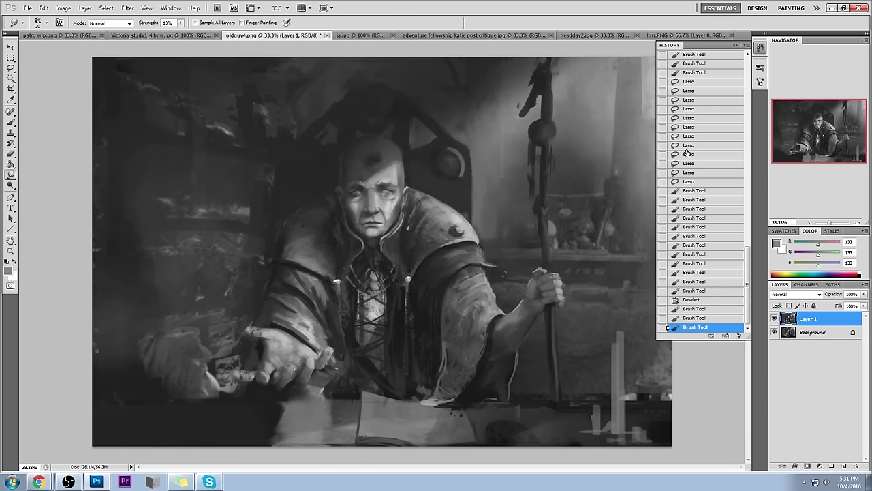
left_click(737, 45)
left_click_drag(395, 172, 395, 218)
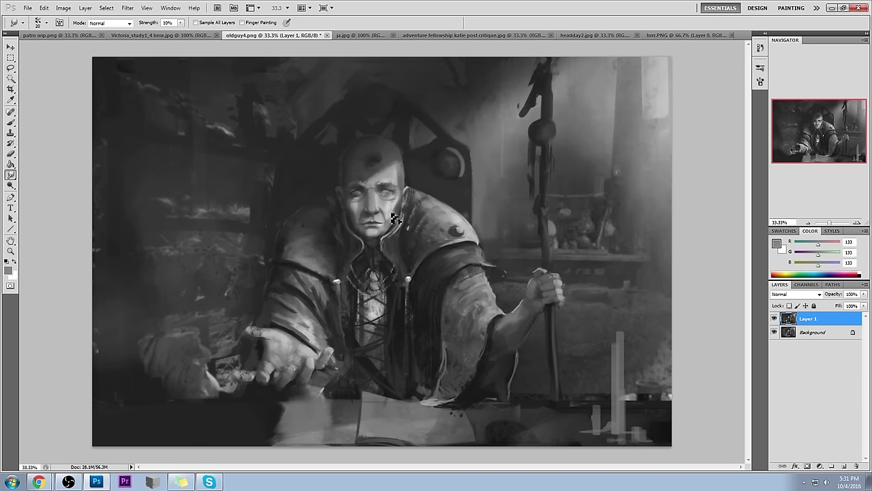
Step: Sample light grey 208, shrink the brush to 90 px, and open Filter > Liquify
key("b")
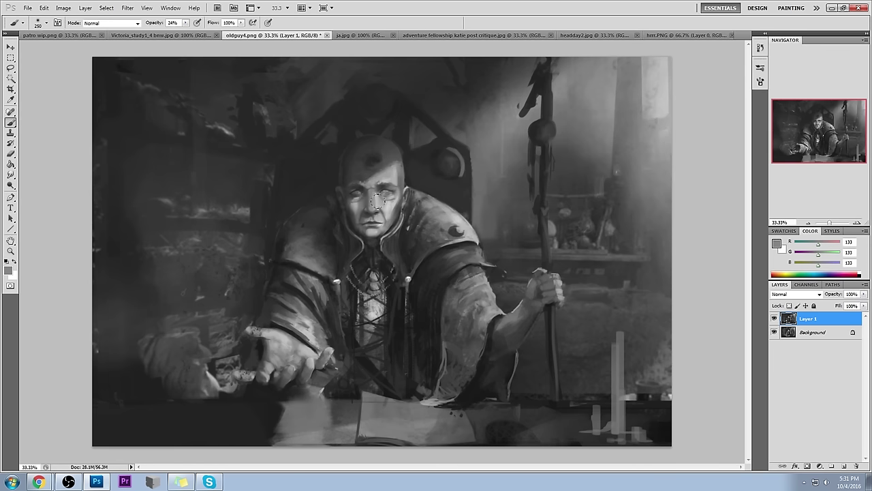
left_click(376, 195, "alt")
key("bracketleft")
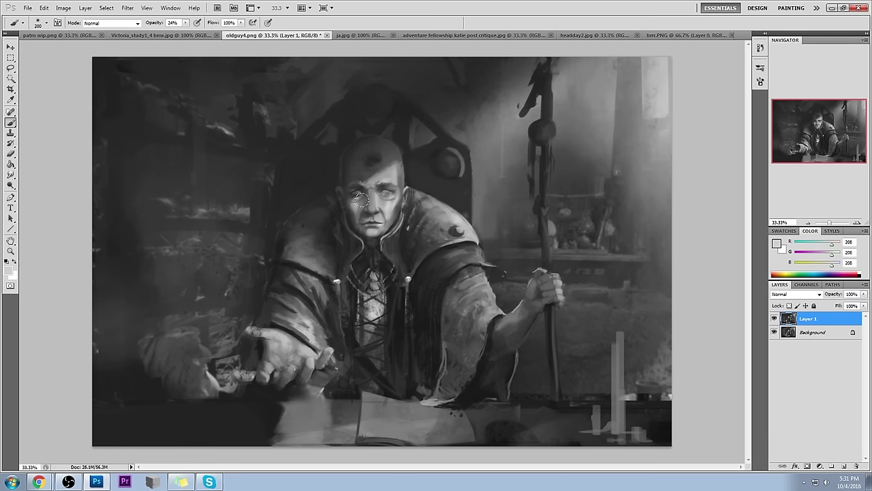
key("bracketleft")
key("bracketleft")
key("bracketleft")
key("bracketleft")
key("bracketleft")
left_click(127, 8)
left_click(143, 62)
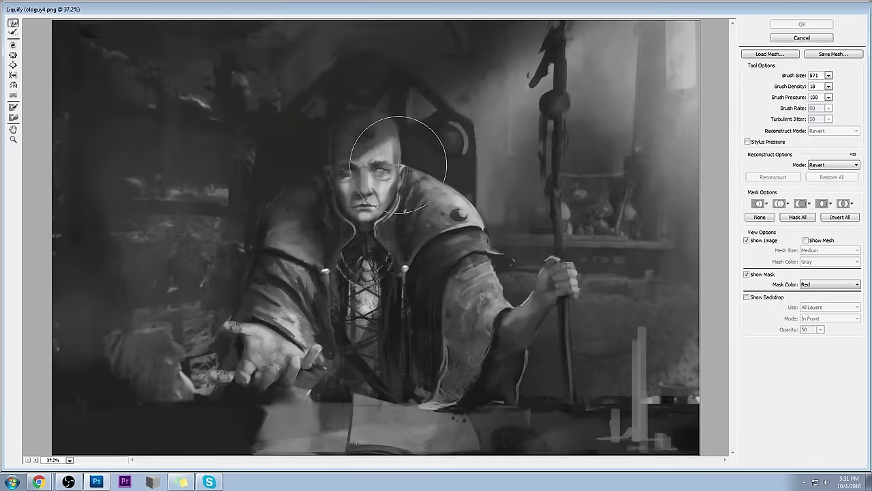
Step: Zoom the Liquify view onto the wizard's face and pick the Pucker tool (size 571, rate 80)
key("z")
left_click_drag(297, 124, 415, 279)
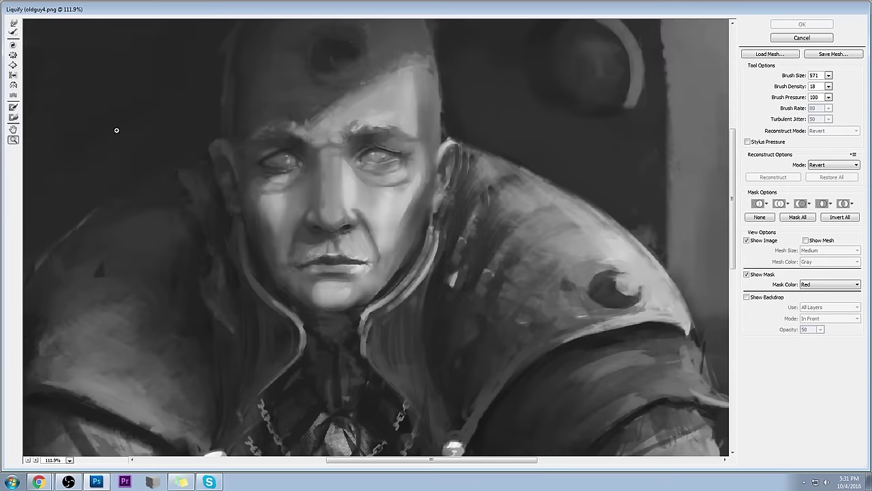
left_click(13, 54)
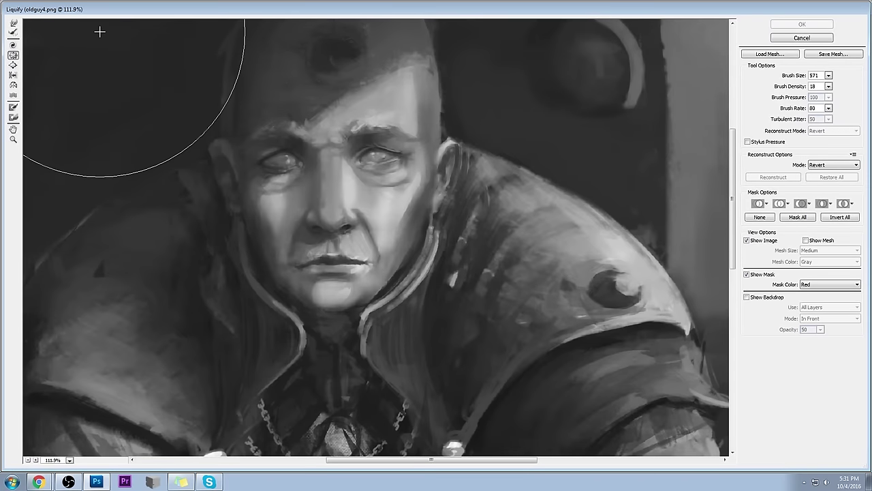
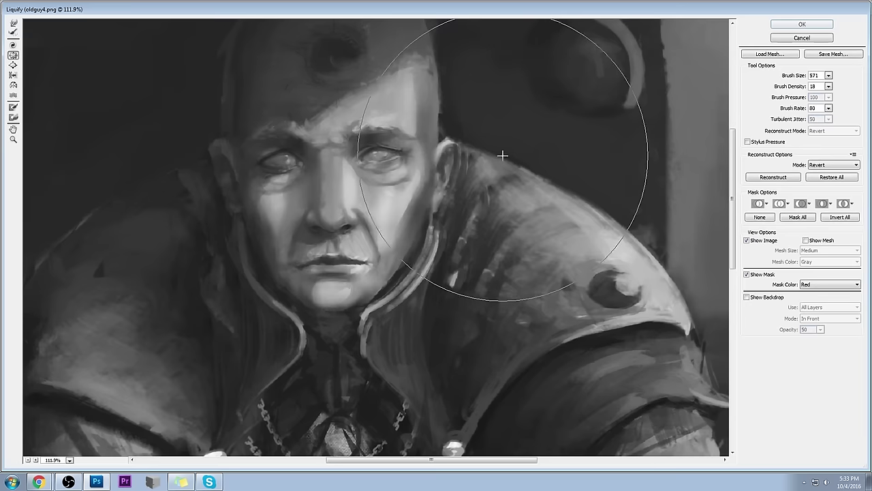
Step: Warp the face edge near the right ear and the forehead with a 406 brush, then set Forward Warp at 181
left_click_drag(523, 148, 524, 147)
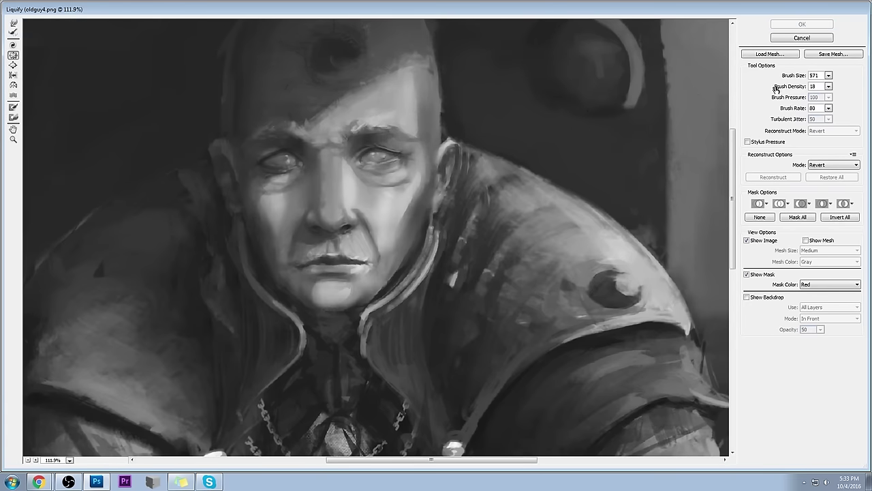
left_click_drag(828, 76, 790, 87)
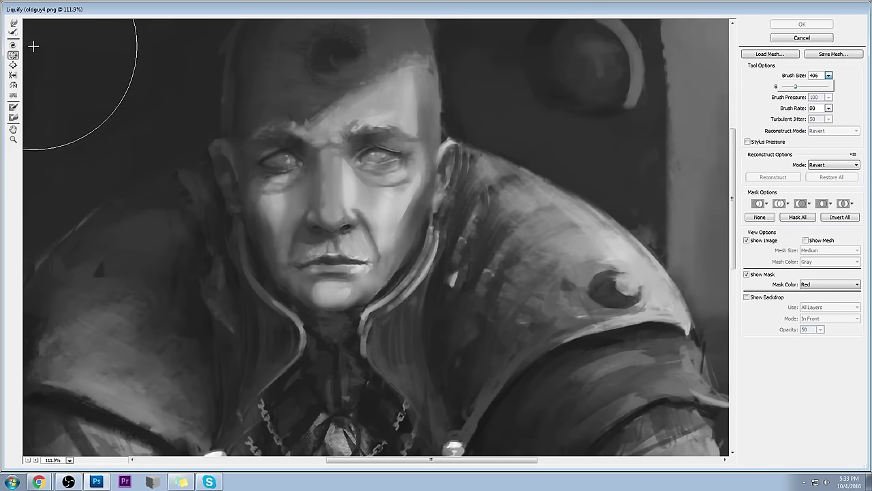
left_click_drag(337, 154, 375, 152)
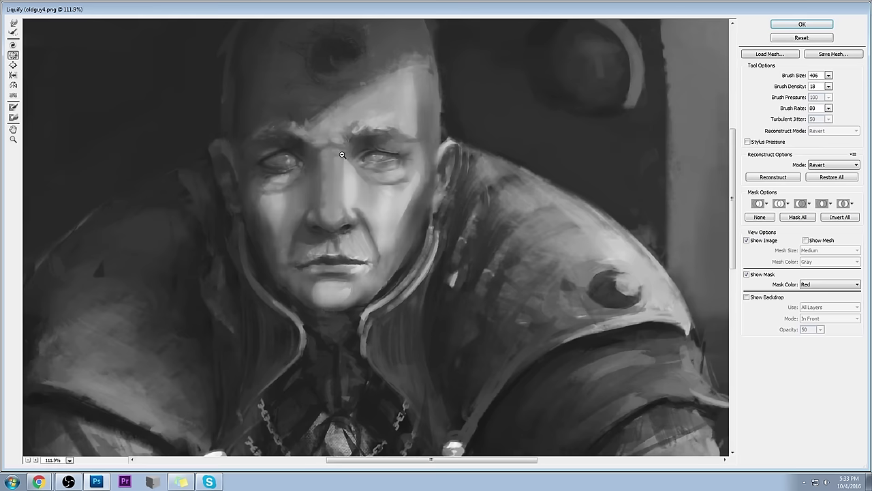
left_click_drag(375, 111, 271, 129)
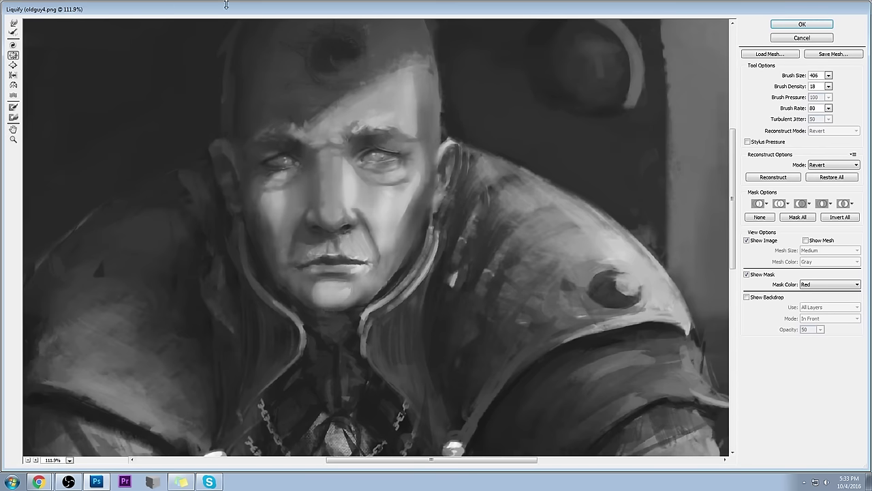
left_click(13, 24)
left_click_drag(830, 78, 792, 90)
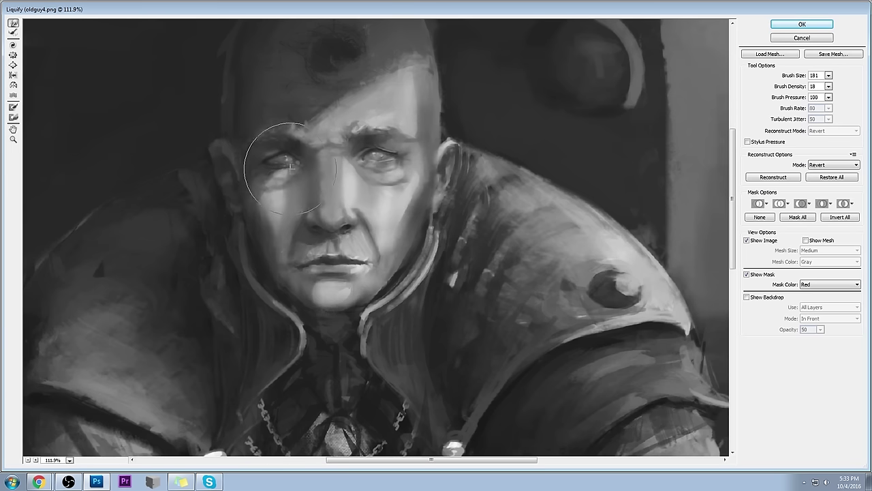
Step: Nudge both eyes, the right brow and the head-top spot with small Forward Warp pushes at brush 80
mouse_move(255, 169)
left_mouse_down()
mouse_move(300, 168)
mouse_move(324, 204)
mouse_move(402, 162)
mouse_move(295, 164)
mouse_move(320, 202)
mouse_move(307, 227)
mouse_move(342, 218)
mouse_move(374, 145)
mouse_move(346, 196)
mouse_move(342, 189)
mouse_move(351, 225)
mouse_move(334, 237)
mouse_move(320, 196)
mouse_move(350, 193)
mouse_move(317, 194)
left_mouse_up()
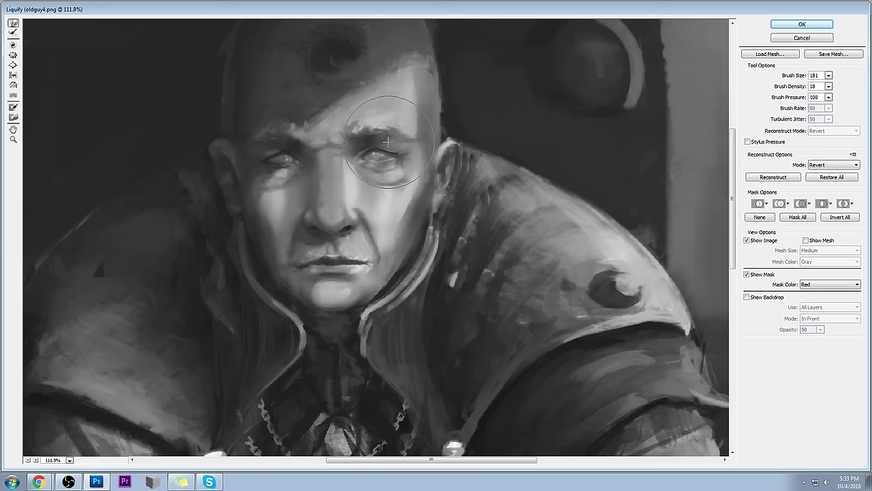
left_click(829, 75)
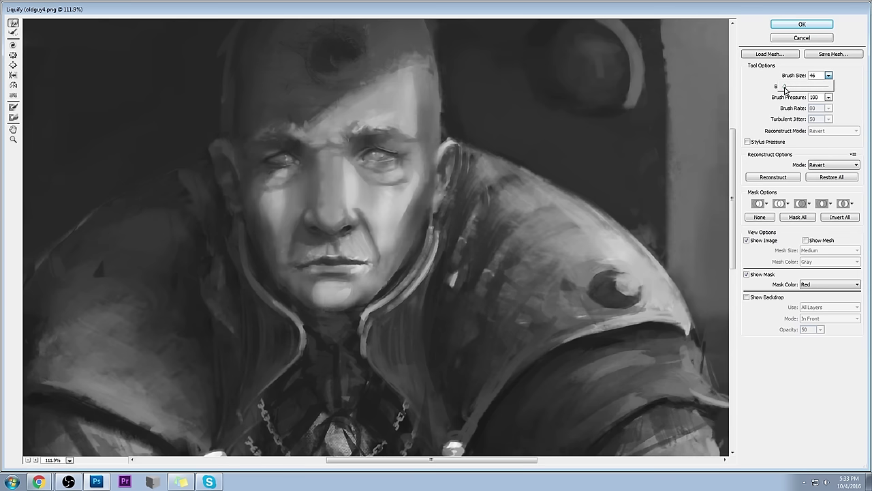
left_click_drag(394, 155, 381, 124)
key("bracketright")
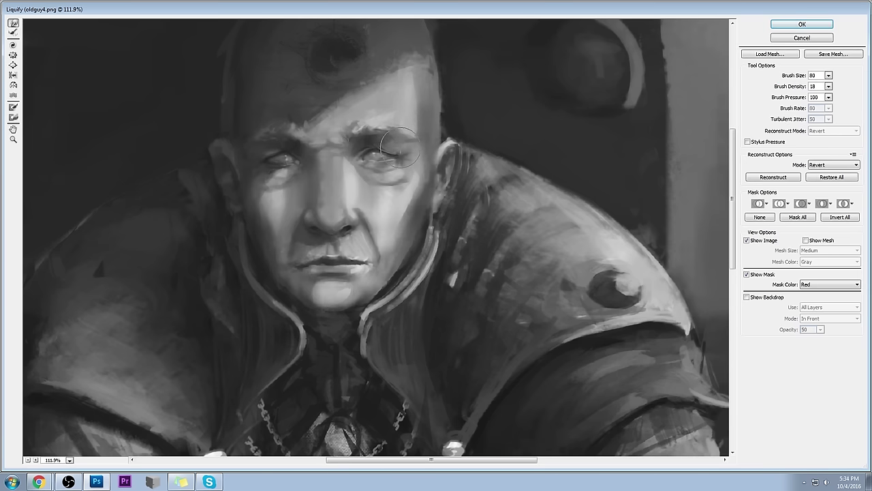
mouse_move(282, 144)
left_mouse_down()
mouse_move(266, 151)
mouse_move(316, 135)
left_mouse_up()
left_click_drag(268, 146, 284, 141)
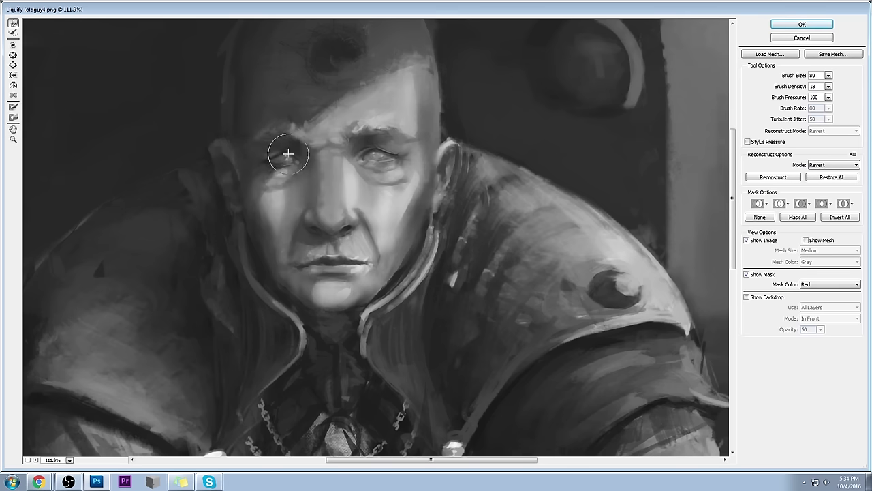
left_click(323, 34)
left_click_drag(399, 159, 417, 168)
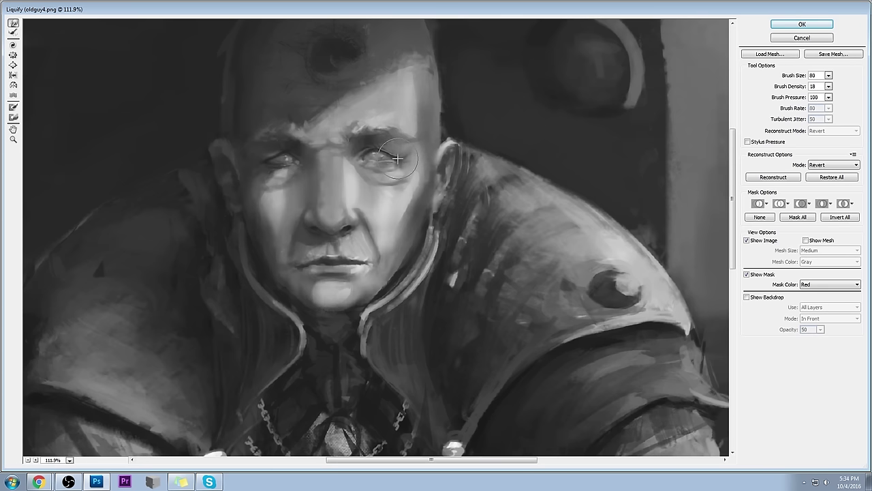
mouse_move(272, 156)
left_mouse_down()
mouse_move(265, 161)
mouse_move(288, 167)
left_mouse_up()
Step: Set the brush to 151, switch to another distortion tool, and zoom the preview out
key("alt")
left_click(828, 75)
left_click_drag(787, 89, 790, 88)
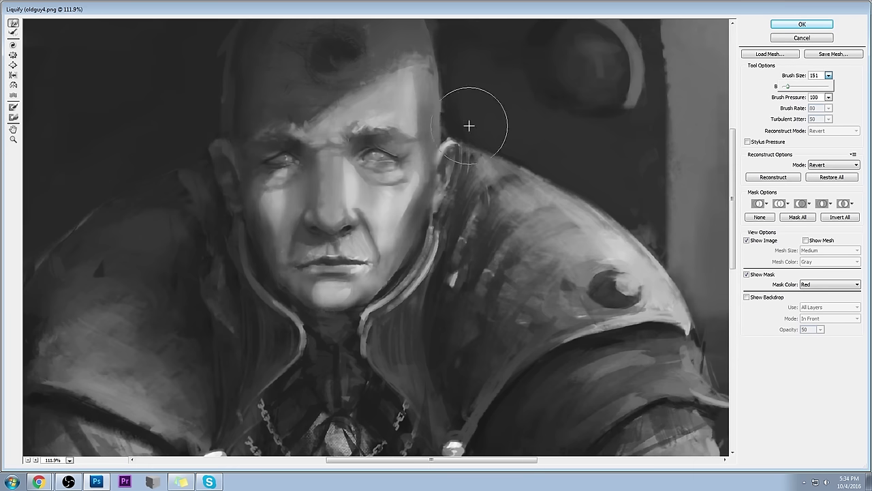
left_click(13, 55)
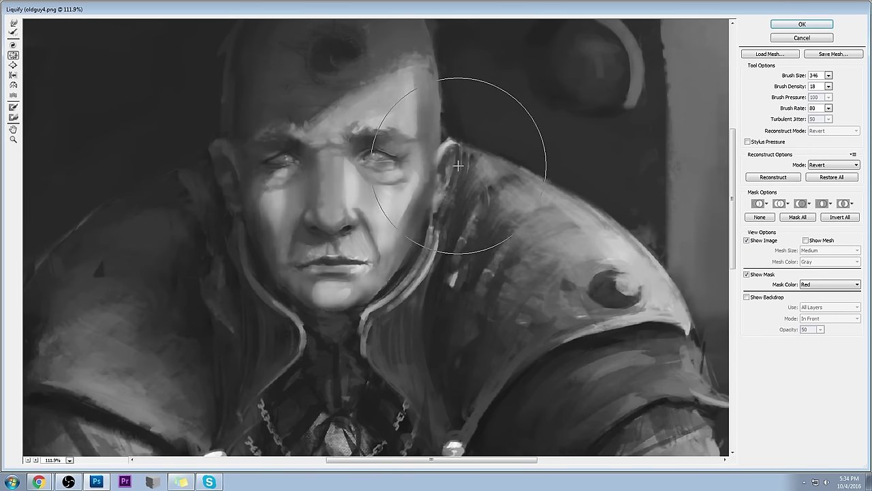
left_click(290, 165)
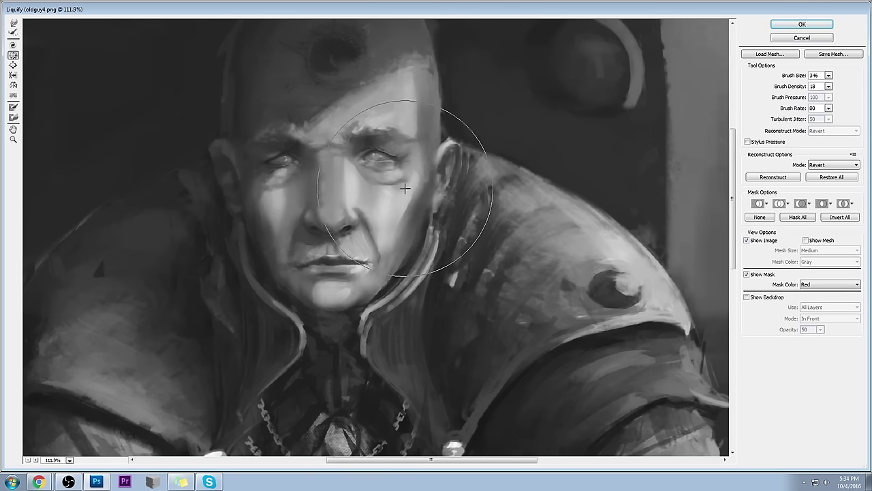
key("ctrl+minus")
key("ctrl+minus")
key("ctrl+minus")
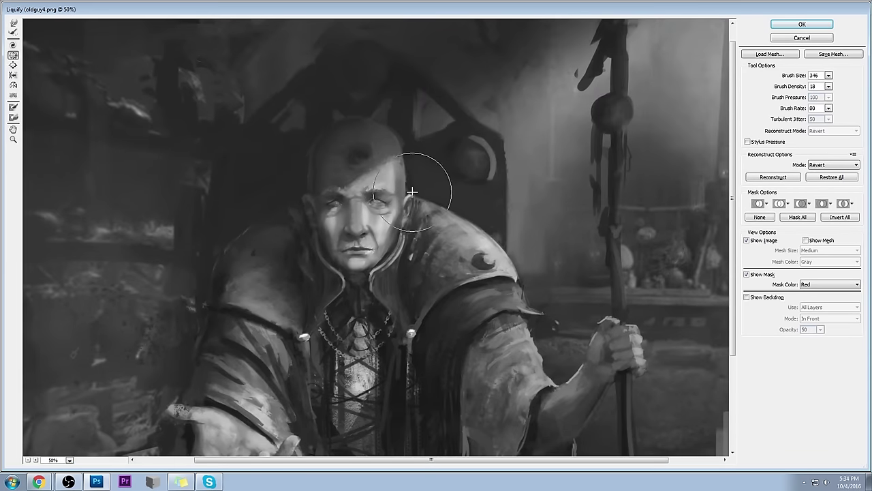
Step: Reshape the nose and mouth with Forward Warp, then zoom the preview in on the face
key("ctrl+minus")
left_click_drag(367, 159, 367, 199)
left_click(13, 22)
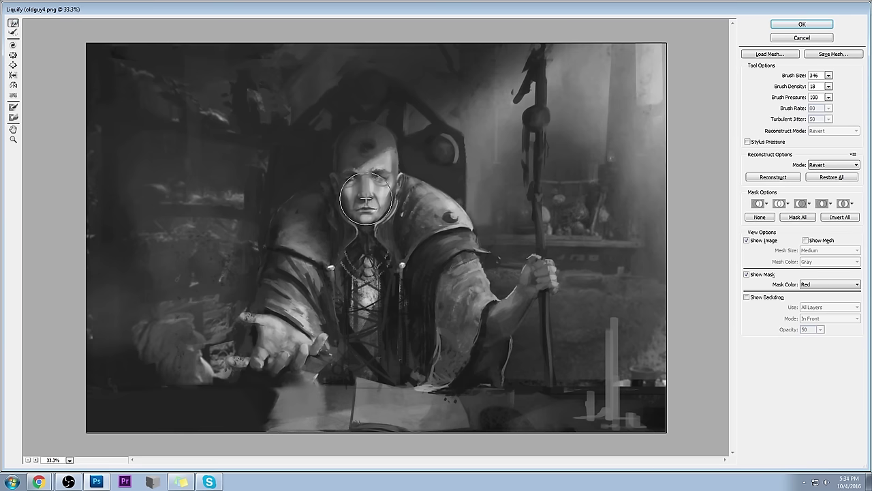
mouse_move(365, 199)
left_mouse_down()
mouse_move(372, 231)
mouse_move(368, 202)
left_mouse_up()
key("z")
left_click_drag(302, 132, 450, 257)
Step: With a 166 brush, extend the left mouth corner and push both eyebrows and forehead shading
left_click(829, 76)
left_click_drag(787, 89, 784, 89)
left_click(350, 276)
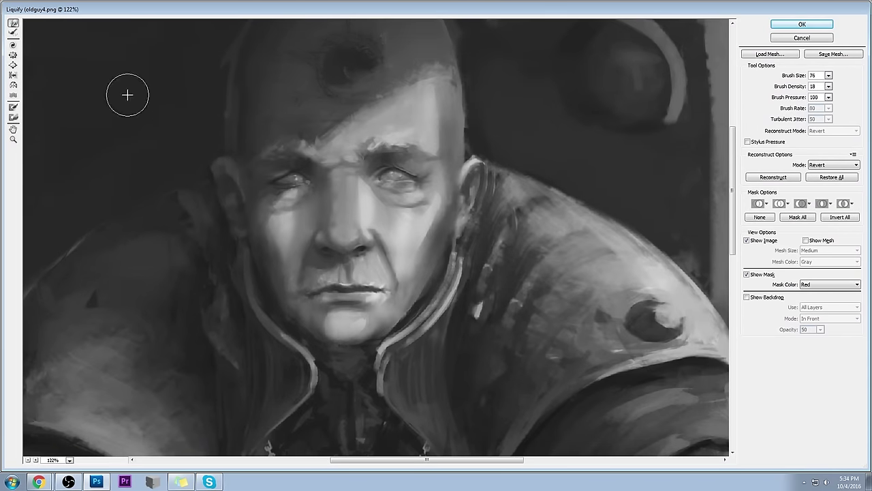
left_click(829, 76)
left_click_drag(787, 89, 783, 90)
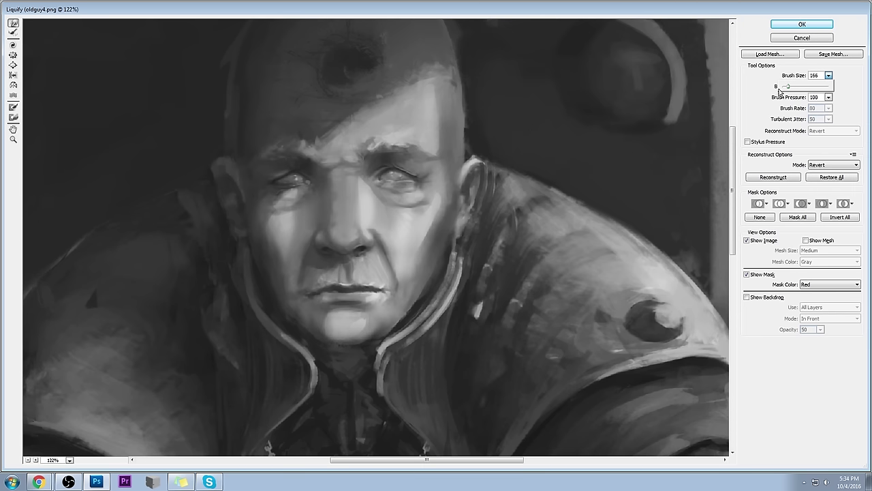
key("Return")
mouse_move(304, 294)
left_mouse_down()
mouse_move(287, 306)
mouse_move(293, 298)
left_mouse_up()
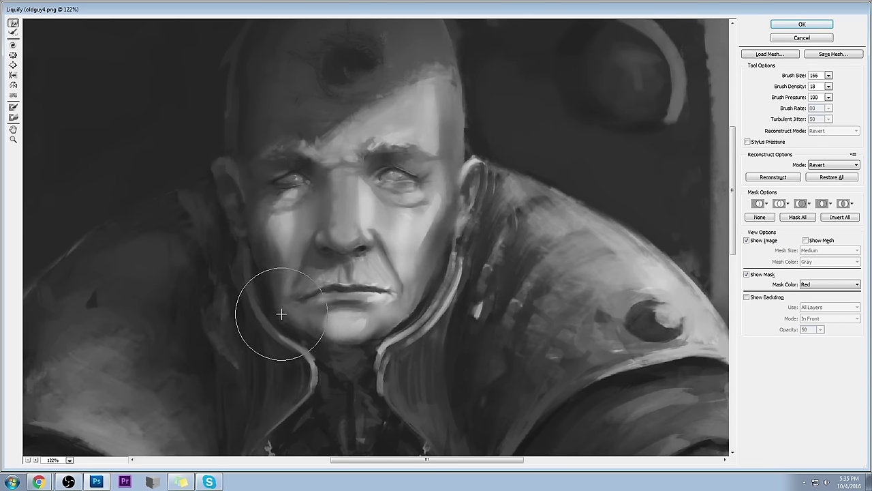
mouse_move(399, 133)
left_mouse_down()
mouse_move(360, 135)
mouse_move(390, 128)
left_mouse_up()
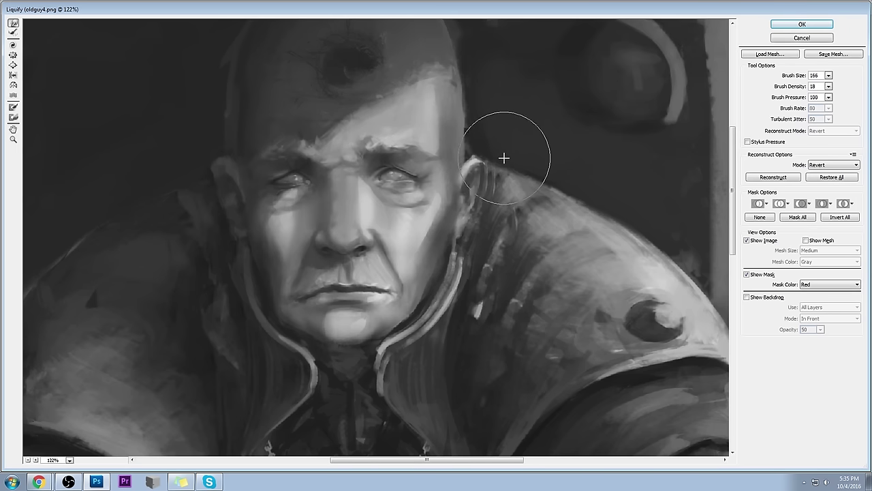
mouse_move(302, 126)
left_mouse_down()
mouse_move(311, 136)
mouse_move(293, 146)
mouse_move(298, 155)
mouse_move(290, 150)
mouse_move(316, 144)
mouse_move(291, 161)
left_mouse_up()
Step: Try the Pucker tool, return to Forward Warp, and apply the Liquify changes
left_click(13, 54)
key("alt+space")
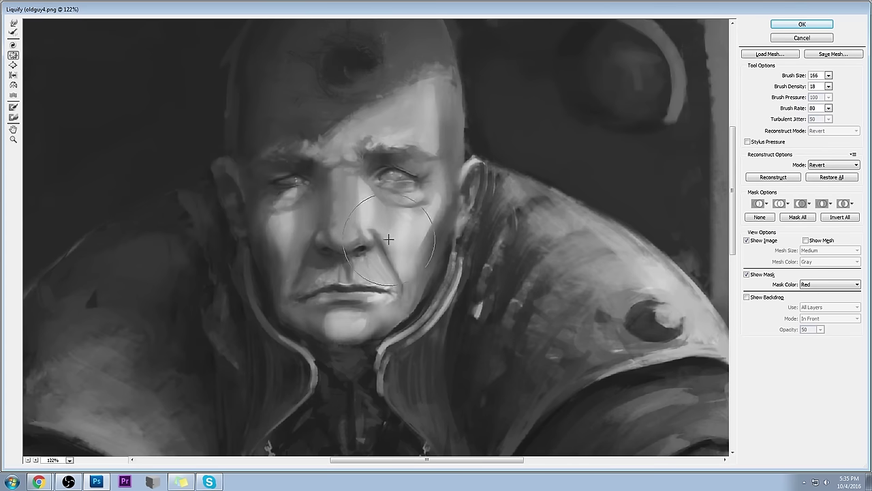
left_click(13, 22)
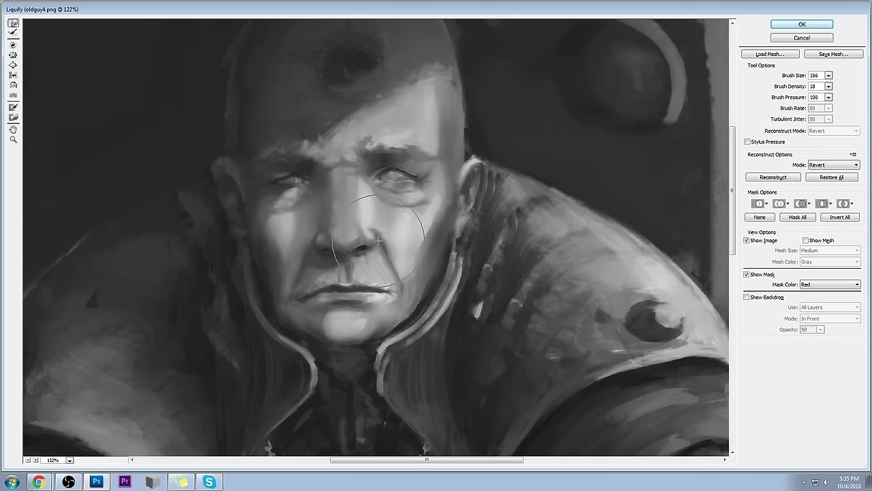
key("alt+space")
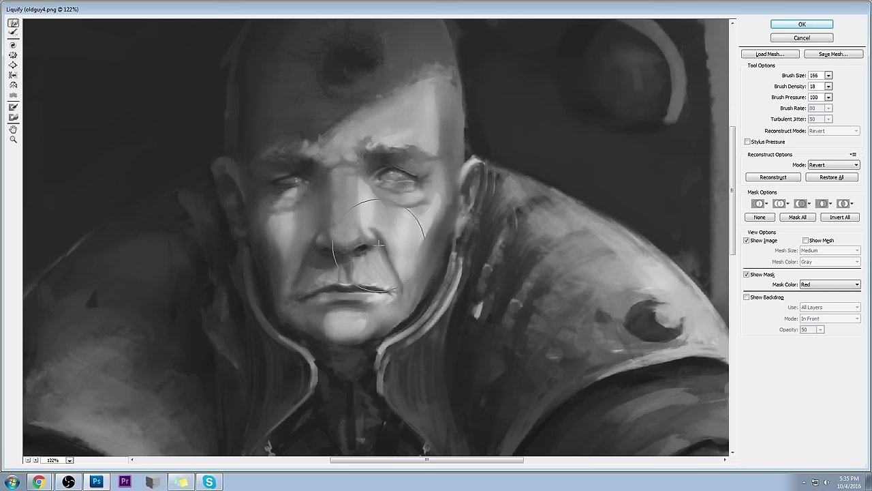
key("Return")
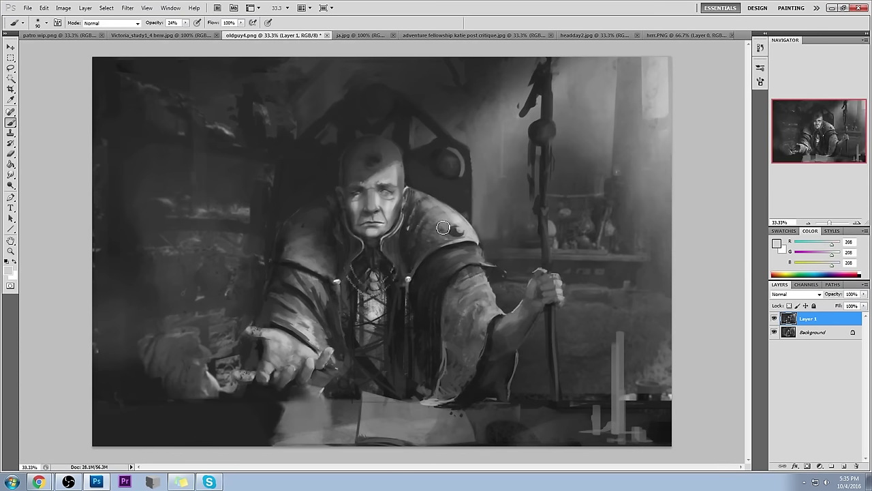
Step: Zoom in on the head and paint the eyes with dark and mid greys sampled from the eyes and chest
scroll(456, 234, "up", 2)
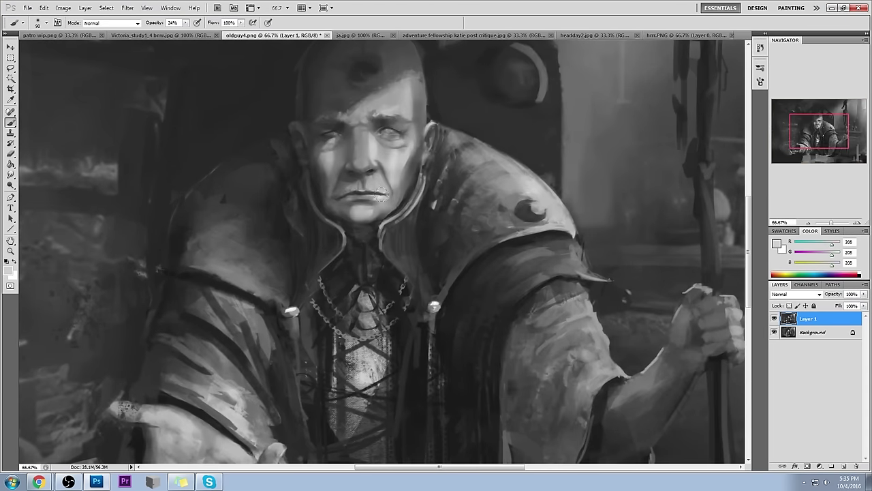
left_click_drag(381, 270, 480, 273)
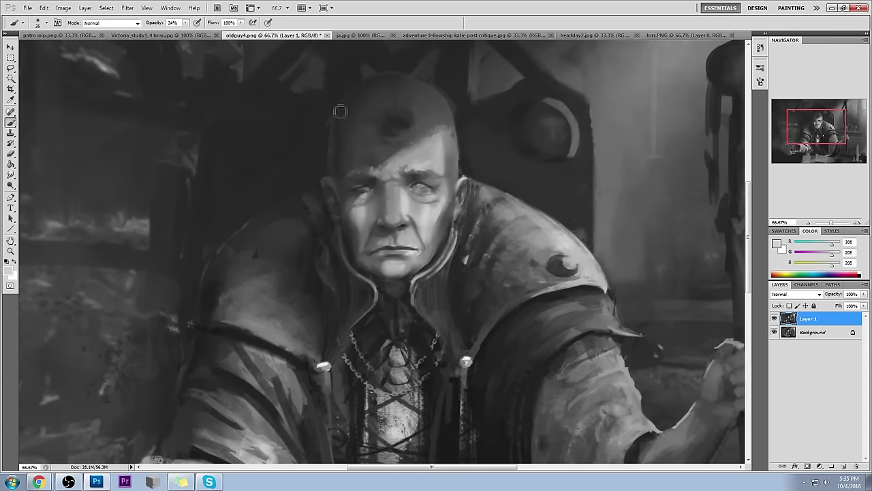
left_click(379, 196, "alt")
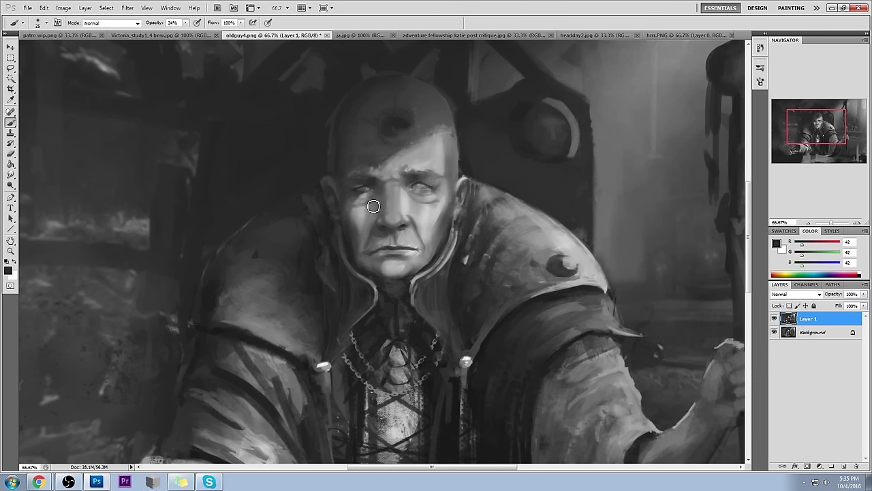
left_click(358, 192, "alt")
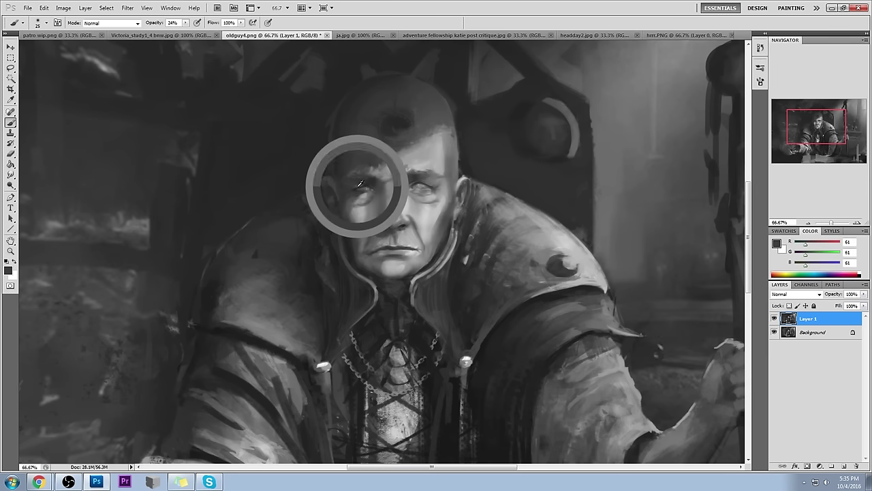
left_click(436, 329, "alt")
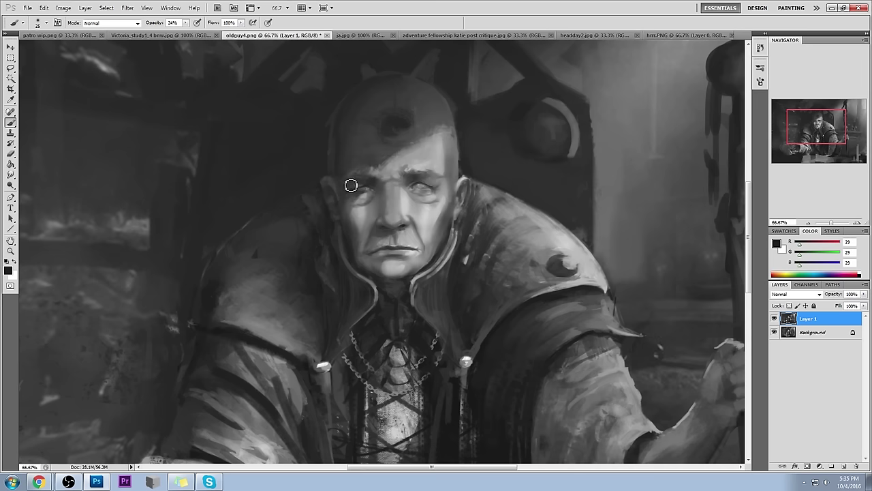
left_click(431, 195, "alt")
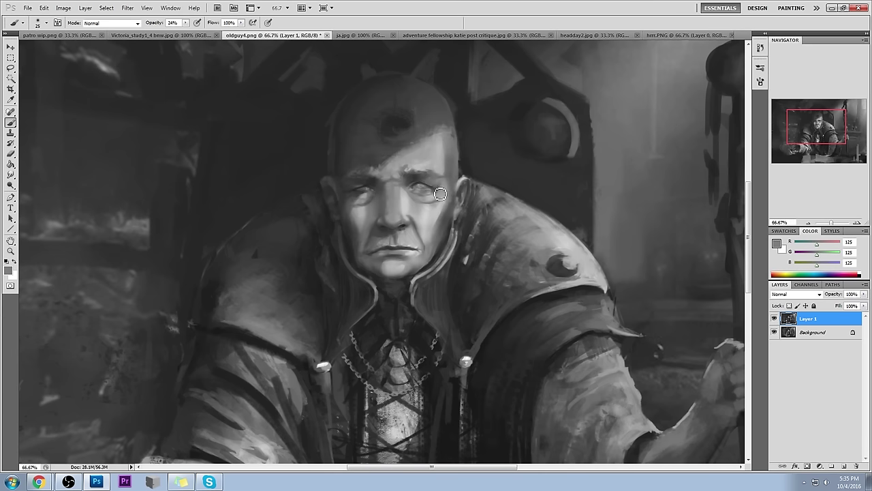
left_click(432, 186, "alt")
left_click(424, 194, "alt")
Step: Keep painting the eye area, collar and forehead with sampled greys, then undo the last stroke
left_click(419, 184, "alt")
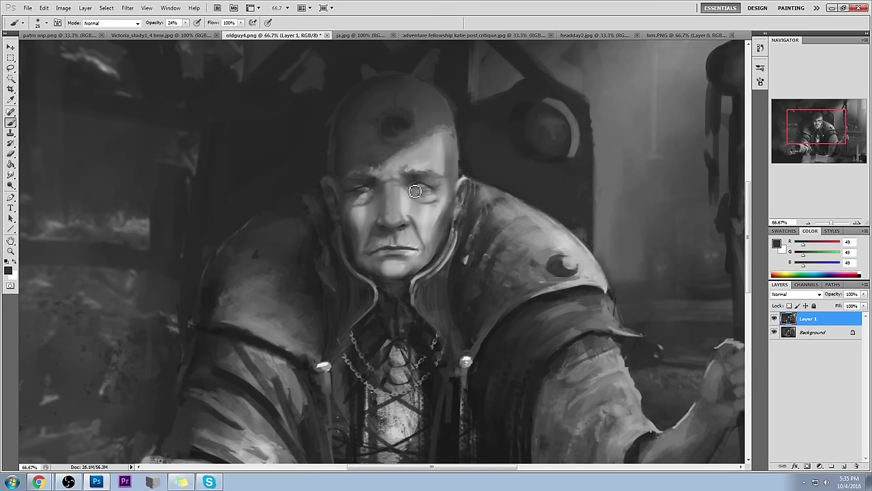
left_click(415, 181, "alt")
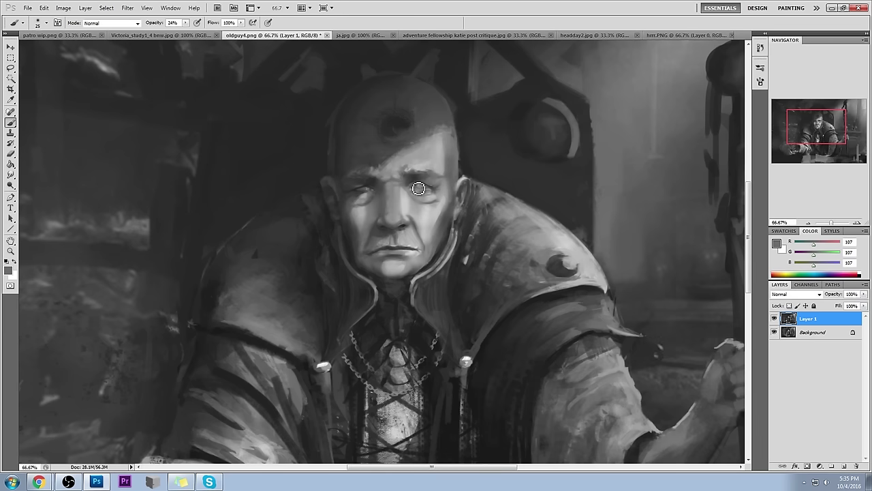
left_click(415, 183, "alt")
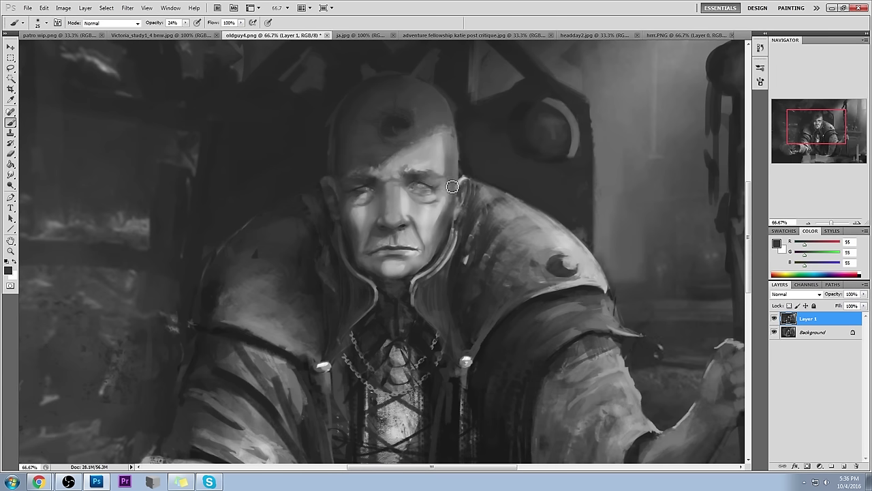
left_click(431, 193, "alt")
left_click(438, 185, "alt")
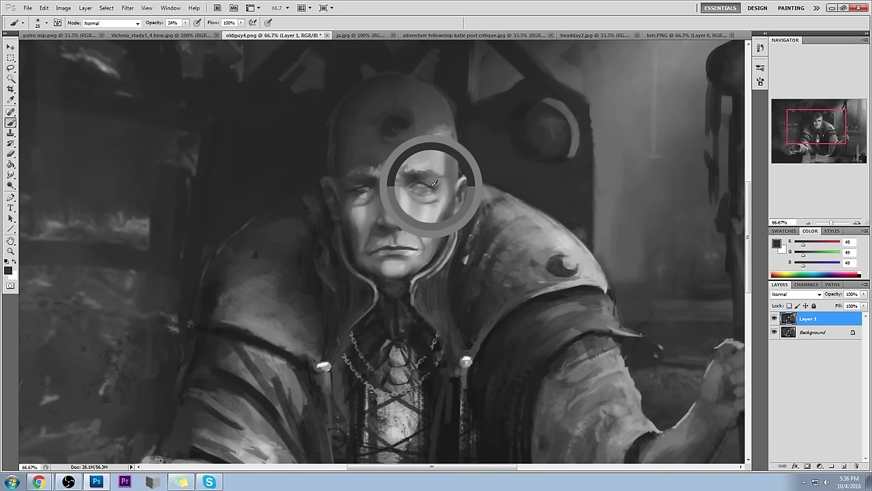
left_click(440, 283, "alt")
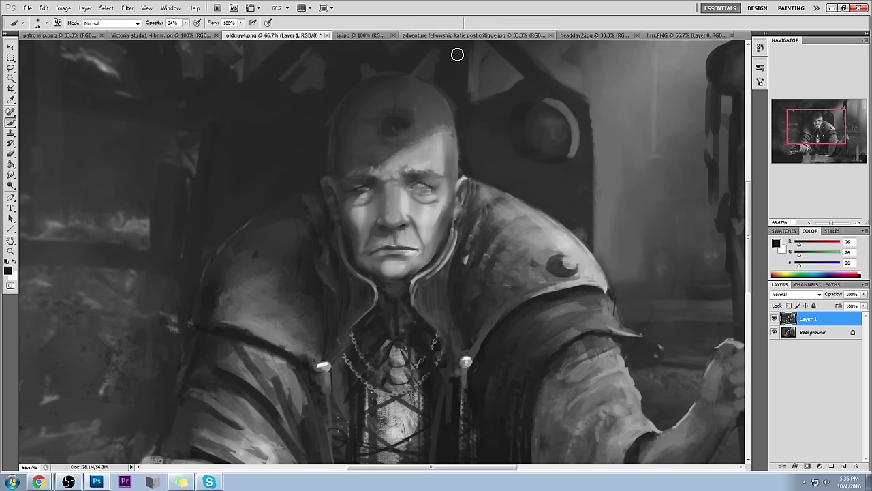
left_click(409, 170, "alt")
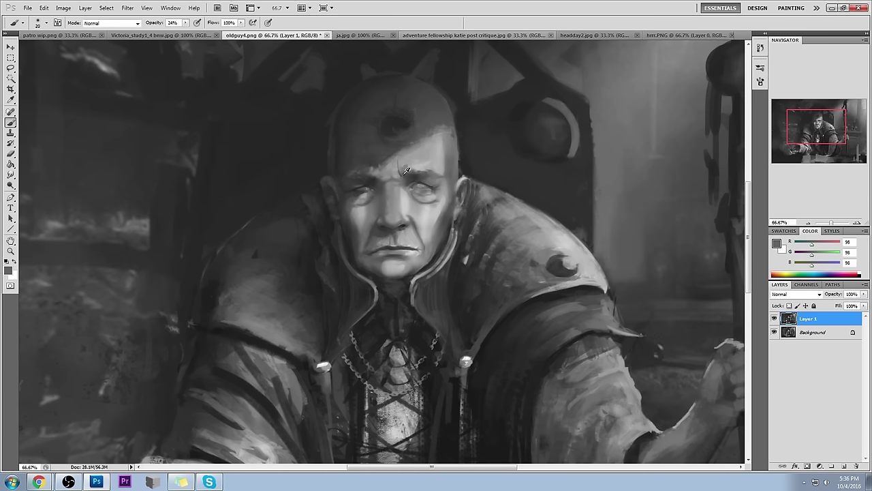
left_click(401, 176, "alt")
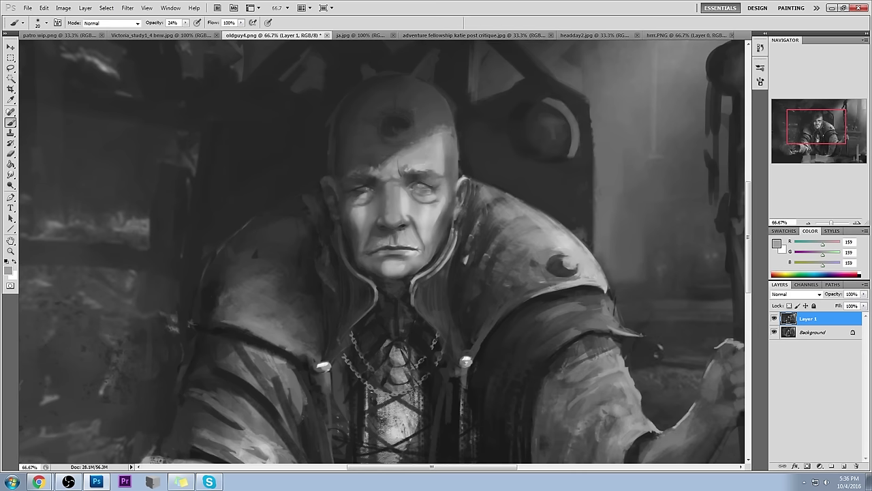
key("ctrl+z")
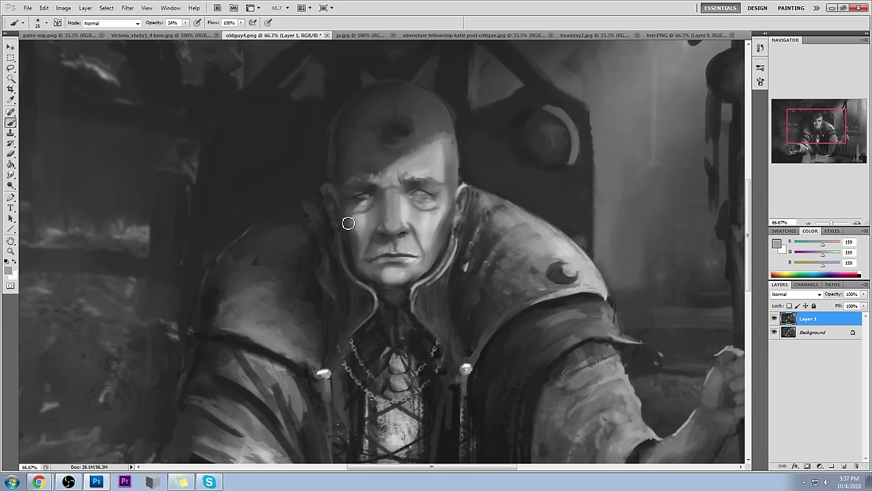
Step: Enlarge the brush to 150 and paint the face with skin greys sampled from it
key("bracketright")
key("bracketright")
key("bracketright")
key("bracketright")
key("bracketright")
key("bracketright")
key("bracketright")
key("bracketright")
key("bracketright")
key("bracketright")
left_click(383, 203, "alt")
left_click(383, 203, "alt")
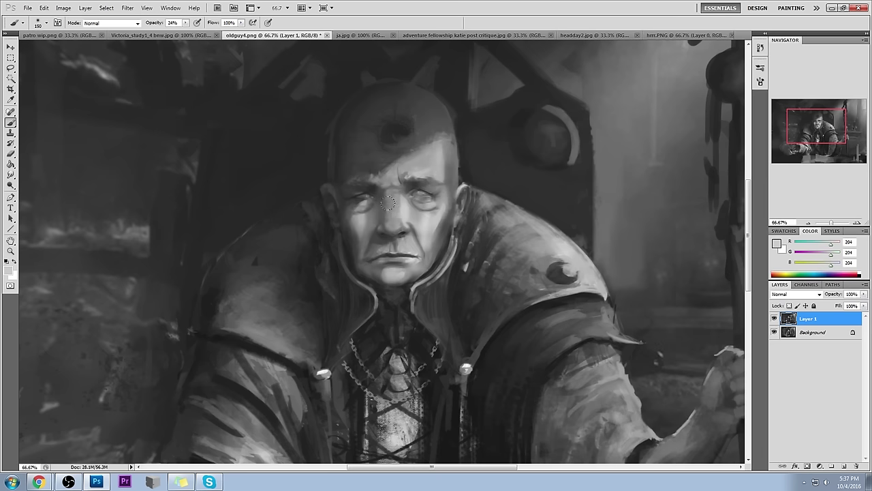
left_click(385, 199, "alt")
left_click(401, 228, "alt")
left_click(389, 235, "alt")
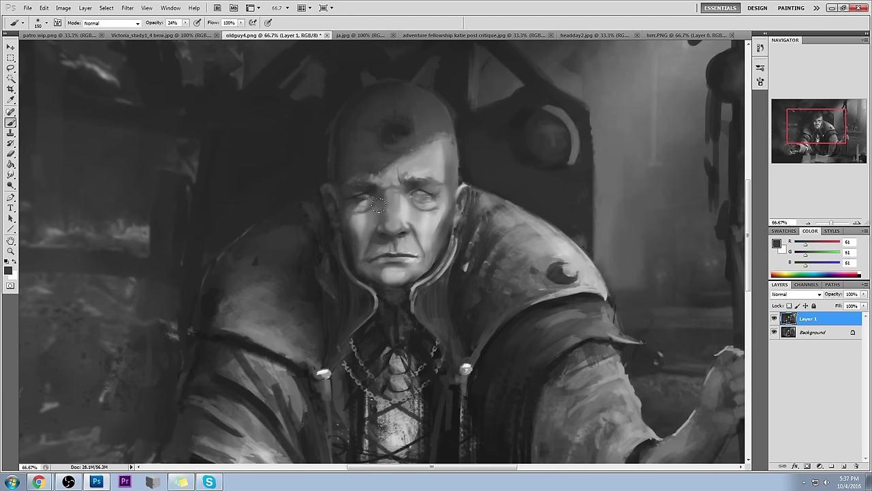
Step: Lower brush opacity to 11% and soften both eyes and the nose with sampled greys
left_click(185, 22)
left_click_drag(183, 31, 179, 31)
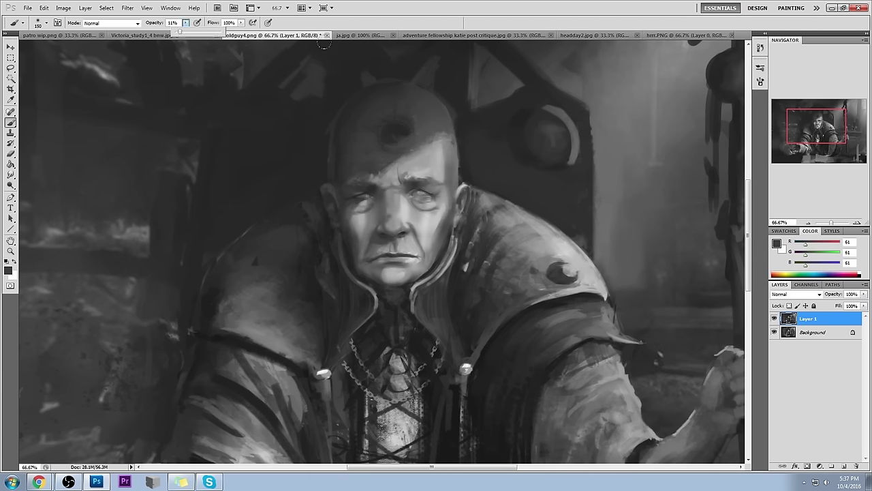
left_click(381, 204)
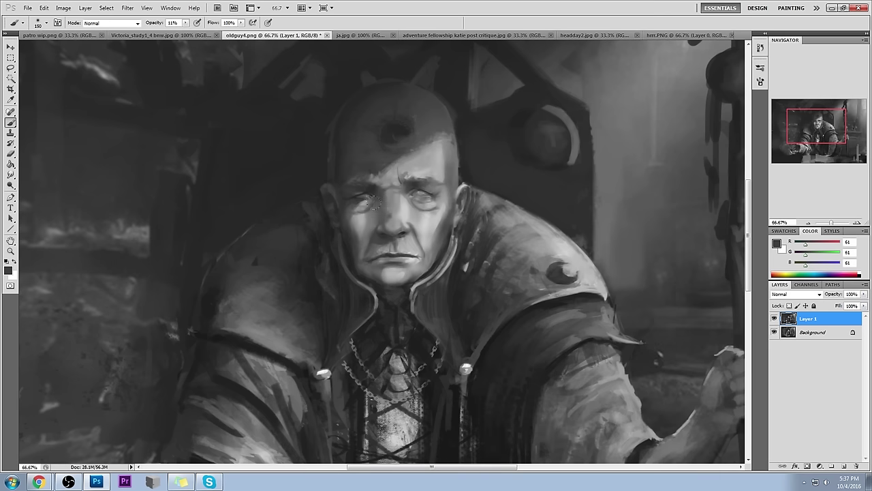
left_click(380, 200, "alt")
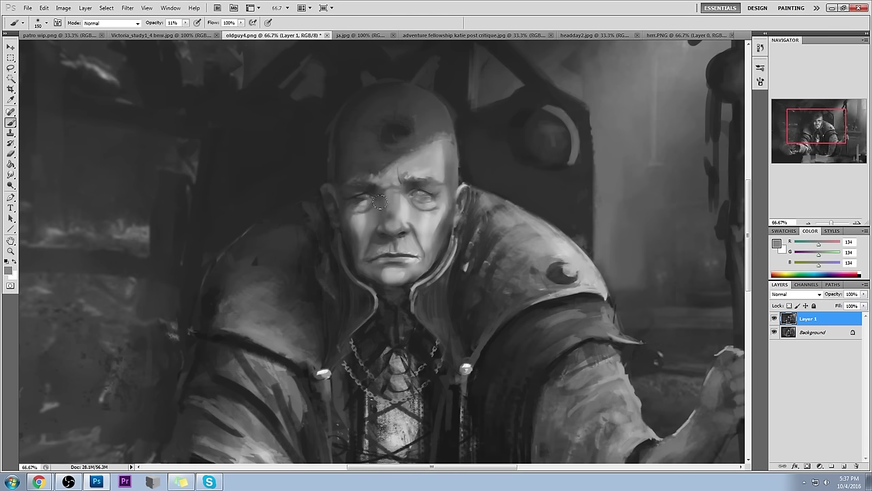
left_click(397, 215, "alt")
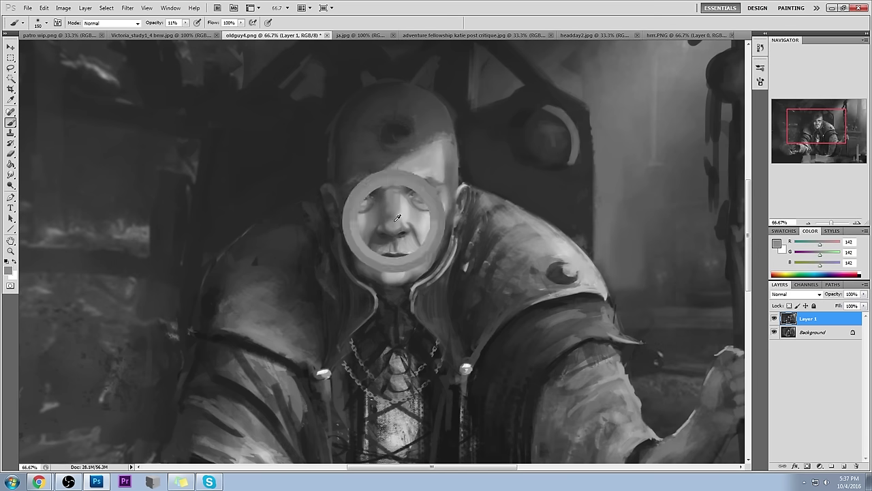
left_click(373, 181, "alt")
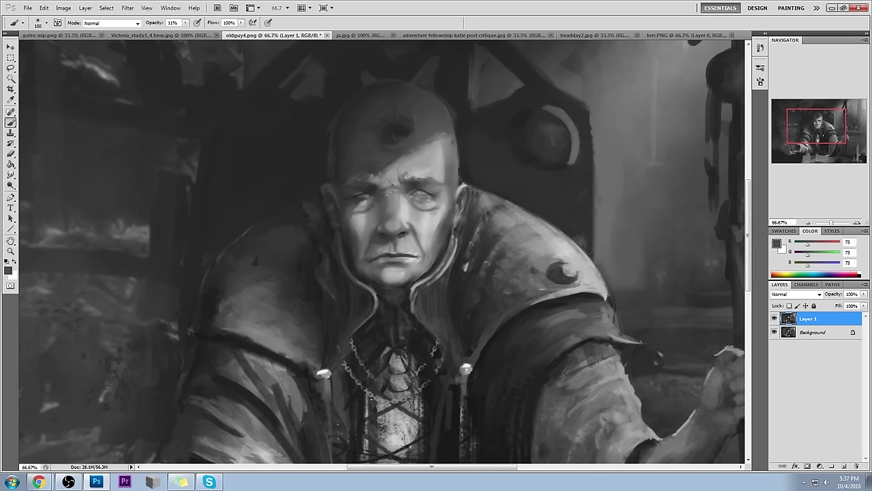
left_click(413, 182, "alt")
left_click(405, 186, "alt")
left_click(377, 185, "alt")
Step: Shrink the brush to 70, darken the forehead with sampled greys, and zoom out
key("bracketleft")
key("bracketleft")
key("bracketleft")
left_click(376, 180, "alt")
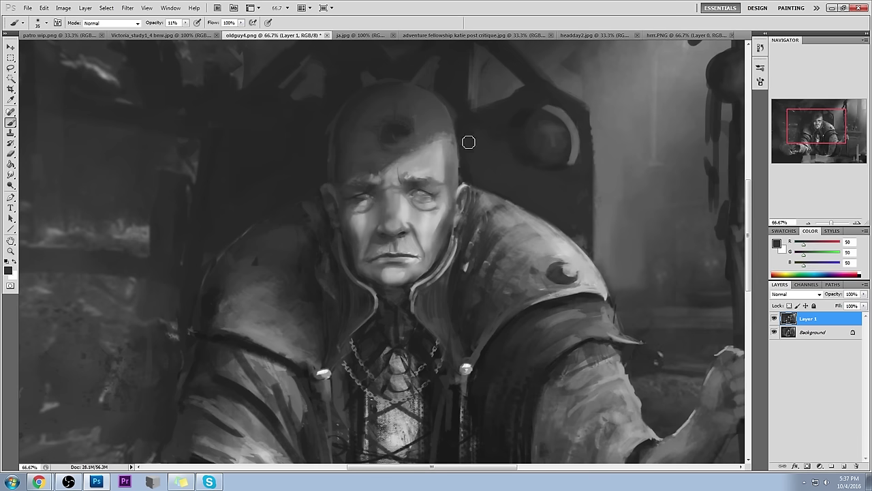
left_click(373, 184, "alt")
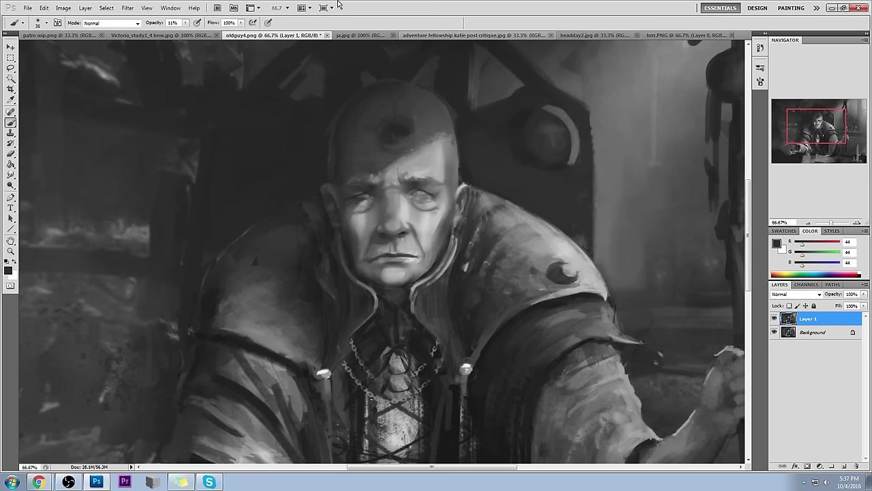
left_click(383, 196, "alt")
key("ctrl+minus")
key("ctrl+minus")
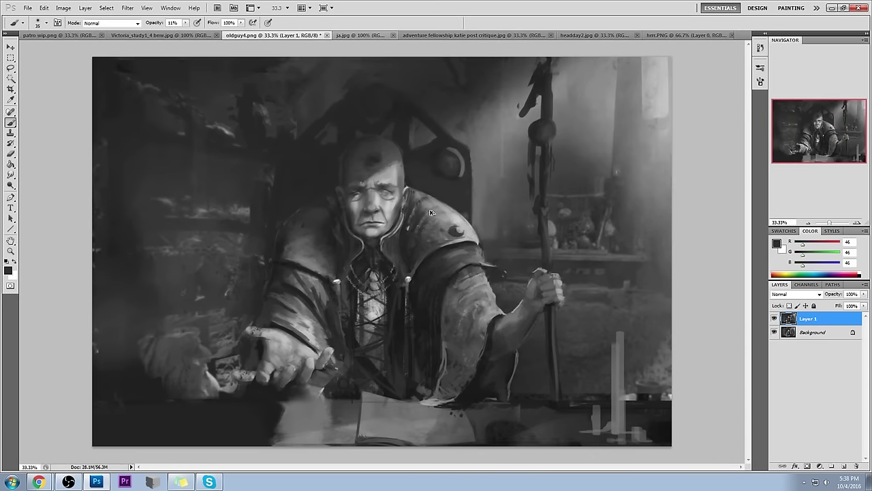
key("ctrl+plus")
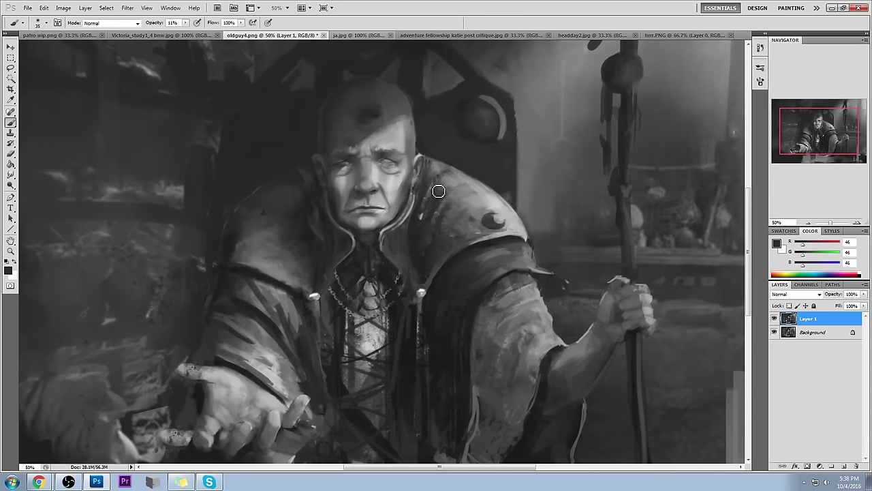
key("ctrl+minus")
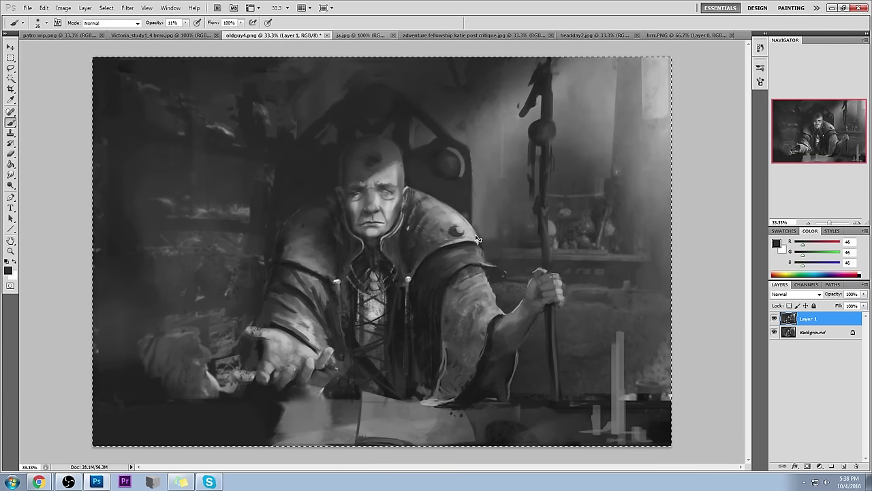
left_click(775, 319)
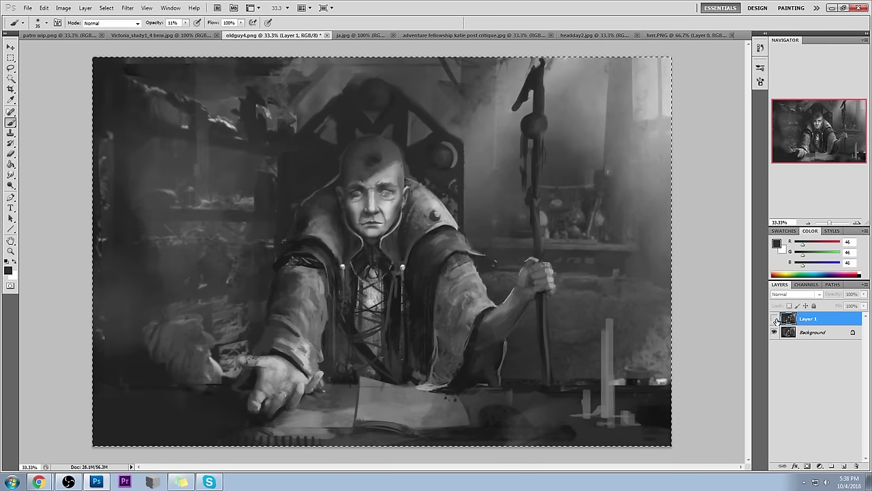
key("z")
left_click_drag(257, 122, 611, 295)
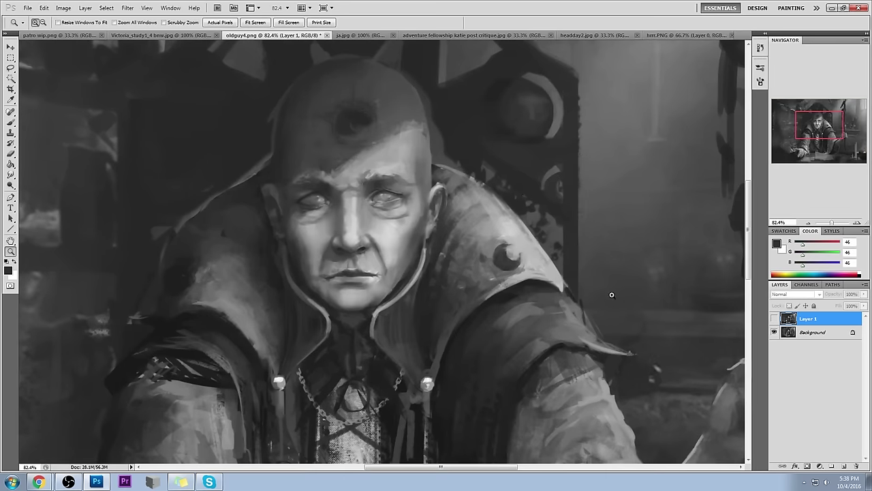
key("b")
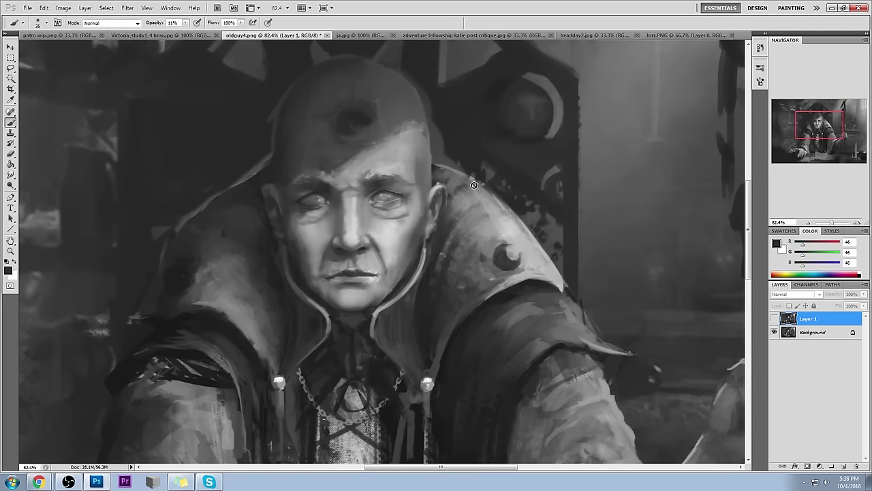
left_click(774, 318)
left_click(775, 319)
left_click(775, 319)
left_click(775, 319)
left_click(775, 319)
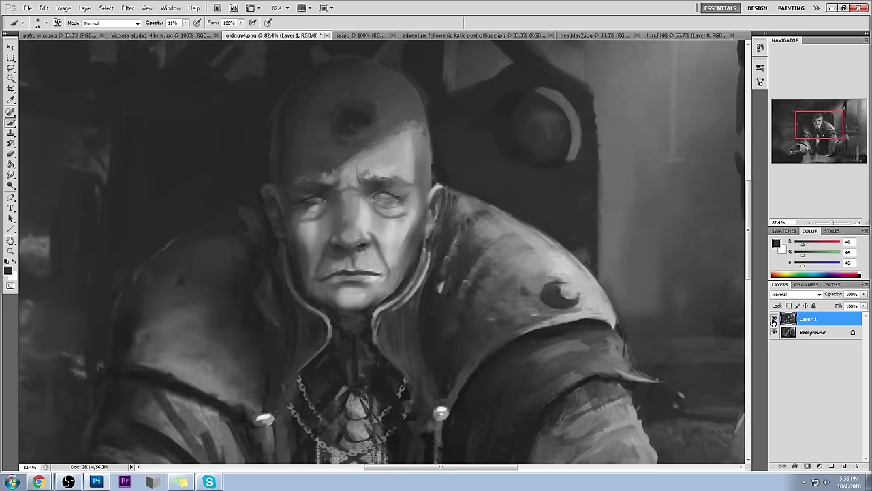
left_click(774, 319)
left_click(775, 319)
left_click(775, 319)
left_click(775, 319)
left_click(775, 319)
left_click(775, 319)
left_click(775, 319)
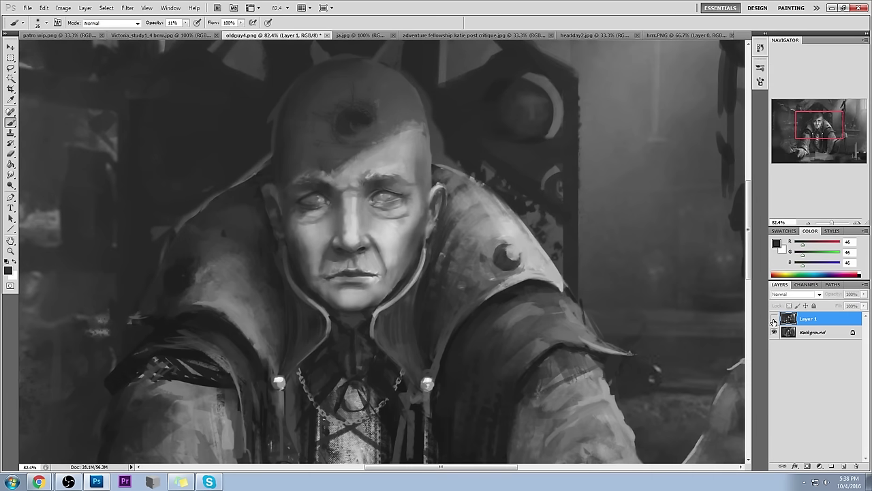
left_click(774, 319)
left_click(774, 319)
left_click(775, 319)
key("ctrl+0")
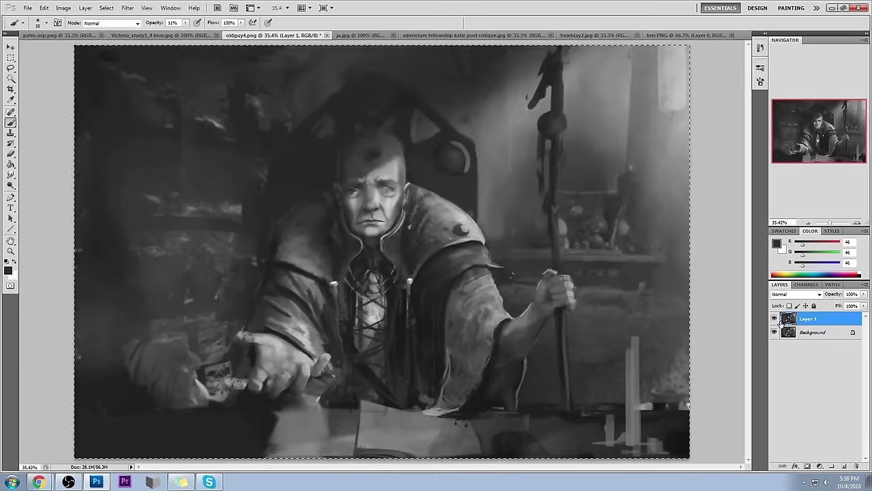
key("m")
right_click(492, 238)
left_click(510, 242)
left_click(774, 319)
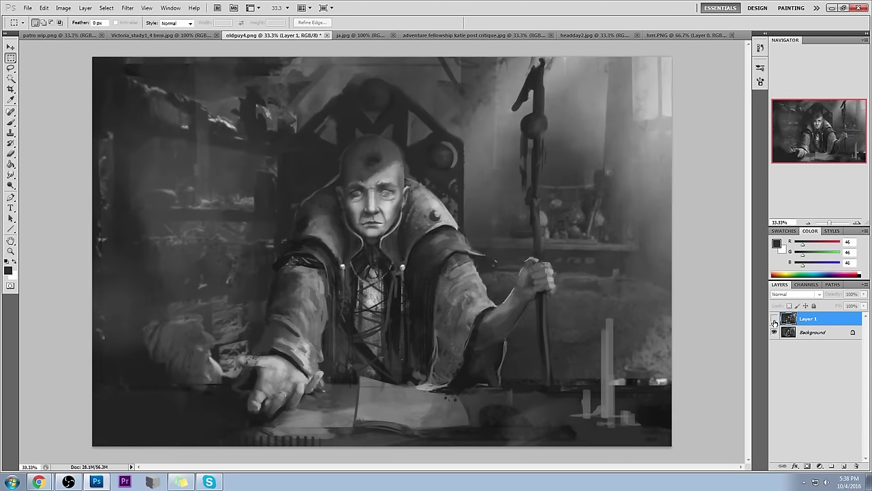
left_click(774, 320)
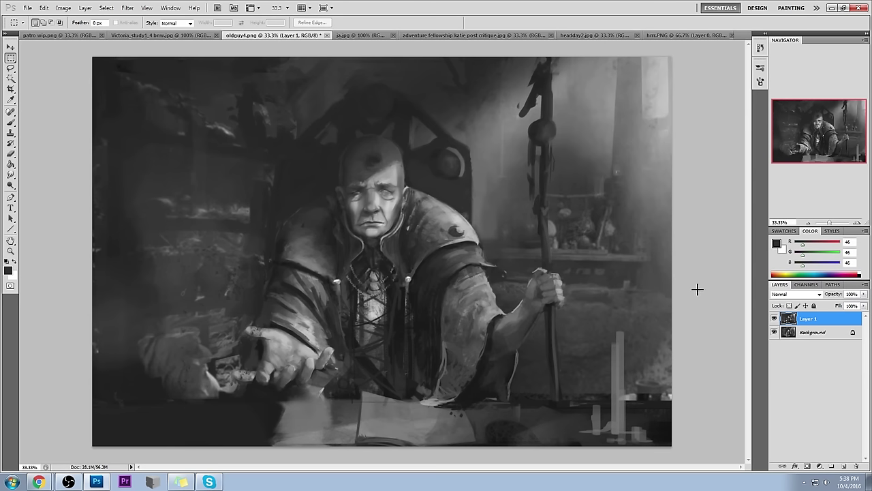
key("b")
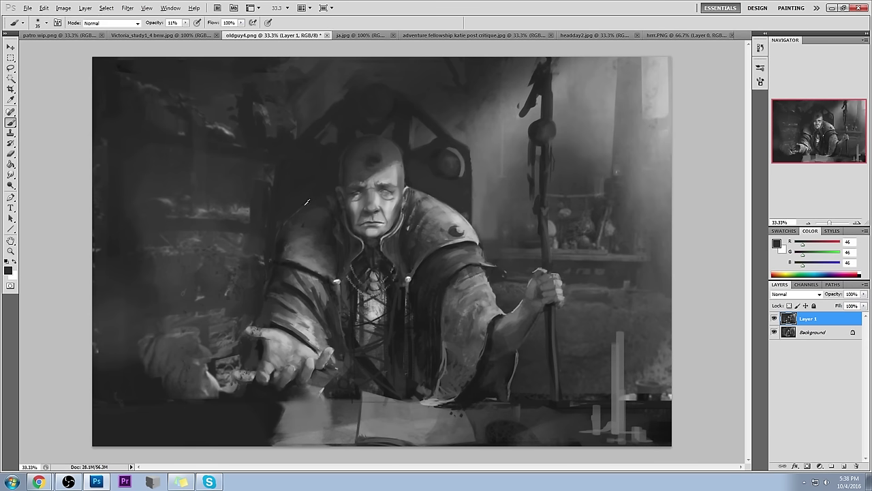
left_click(298, 210, "alt")
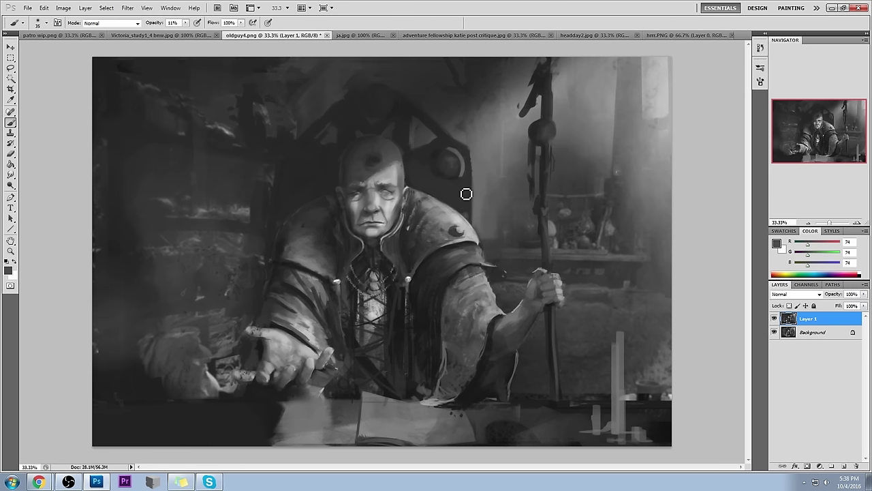
key("l")
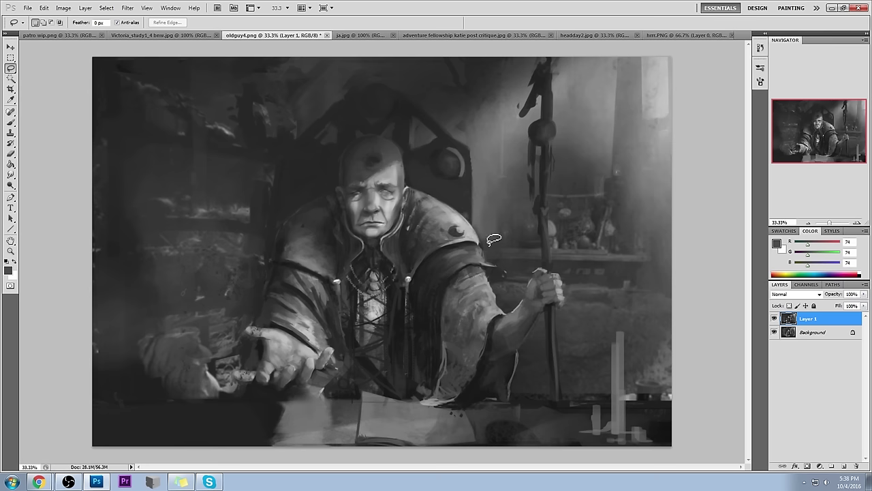
key("b")
left_click(302, 208, "alt")
left_click(431, 201, "alt")
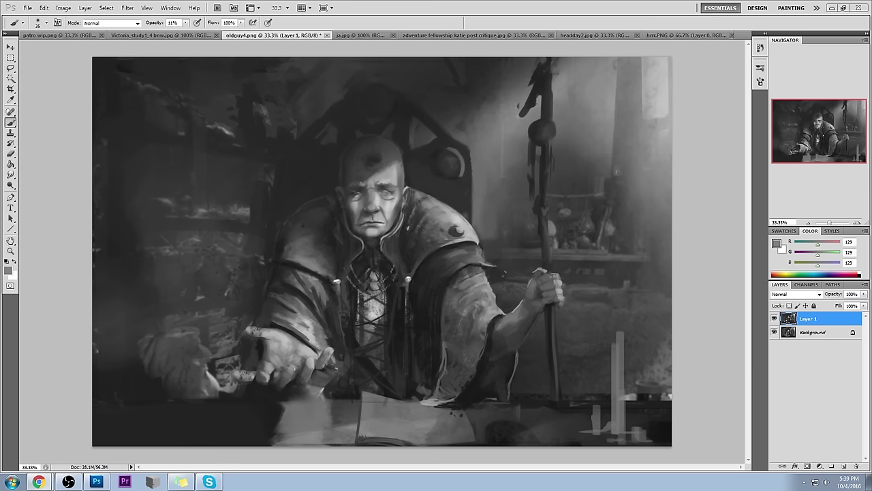
left_click(774, 319)
left_click(774, 319)
left_click(774, 319)
left_click(774, 319)
left_click(774, 319)
left_click(774, 319)
left_click(775, 319)
key("bracketright")
key("bracketright")
key("bracketright")
key("bracketright")
key("bracketright")
key("bracketright")
key("bracketright")
key("bracketright")
key("bracketright")
key("bracketright")
key("bracketright")
key("bracketright")
left_click(365, 249, "alt")
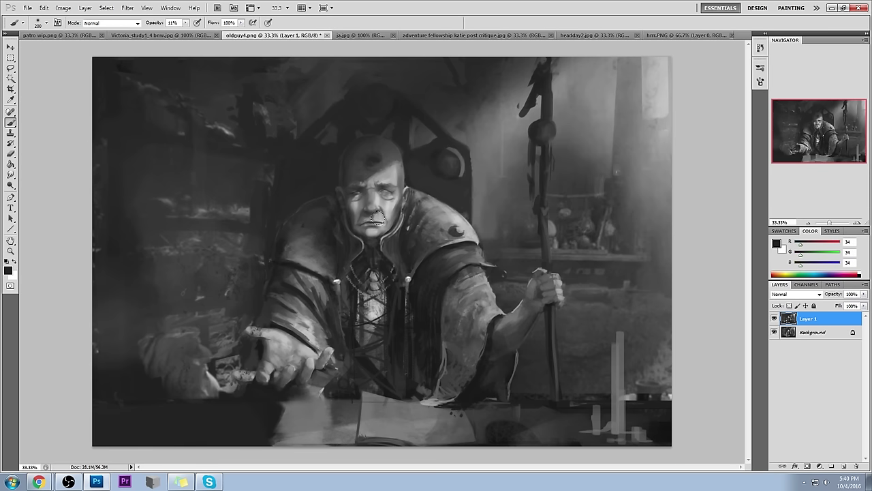
key("bracketleft")
key("bracketleft")
key("bracketleft")
key("bracketleft")
key("bracketleft")
key("bracketleft")
left_click(184, 23)
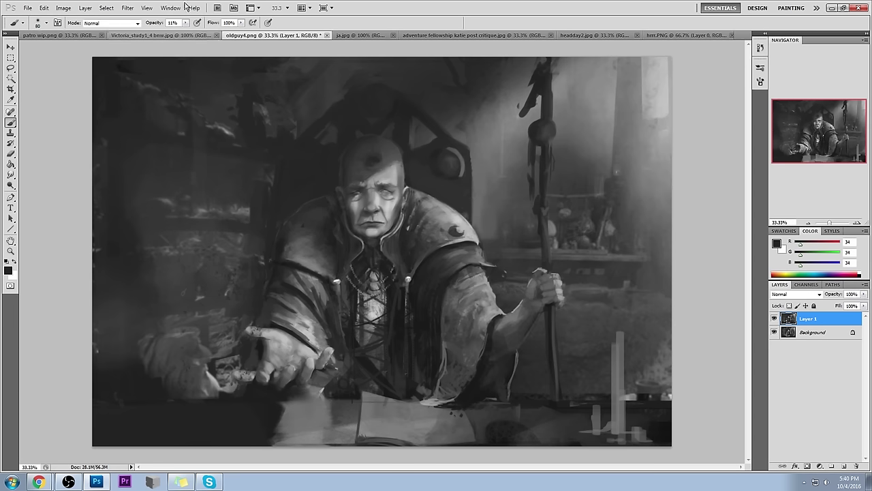
left_click_drag(183, 32, 199, 32)
key("bracketright")
key("bracketright")
key("bracketright")
key("bracketright")
left_click_drag(353, 192, 354, 196)
key("alt")
left_click_drag(389, 193, 352, 198)
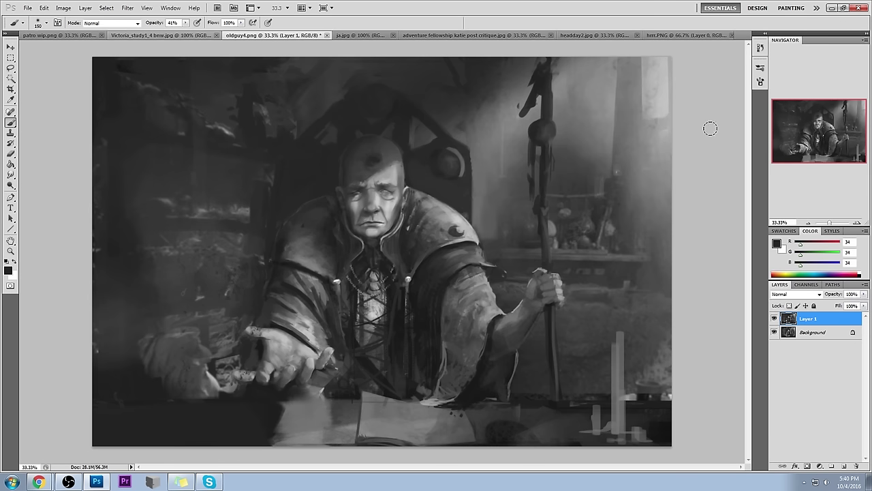
left_click(774, 319)
left_click(774, 319)
left_click(775, 321)
left_click(774, 320)
left_click(774, 319)
left_click(774, 319)
left_click(774, 320)
left_click(775, 320)
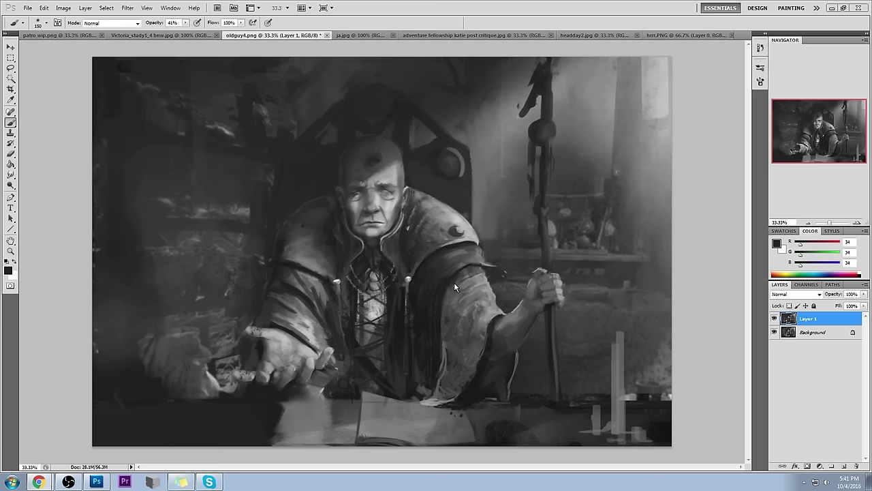
left_click(775, 318)
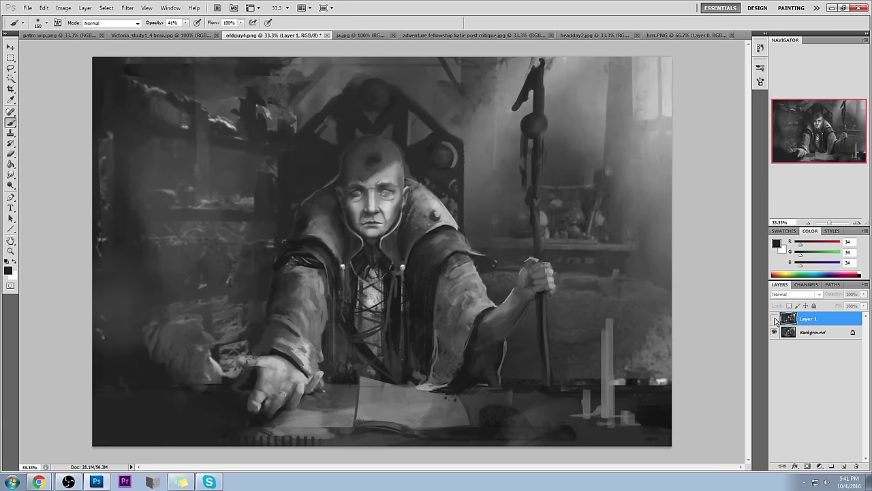
left_click(775, 318)
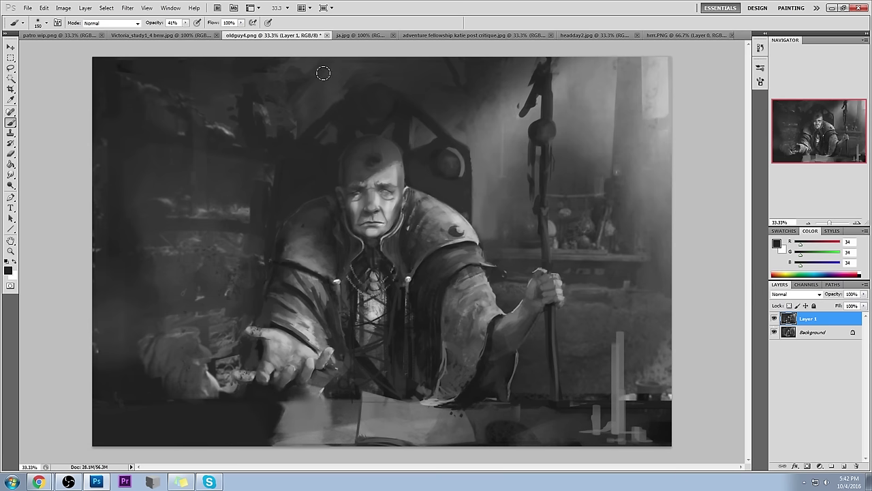
left_click(128, 7)
Step: Liquify the left sleeve into shape with a 571 warp brush and apply it
left_click(141, 60)
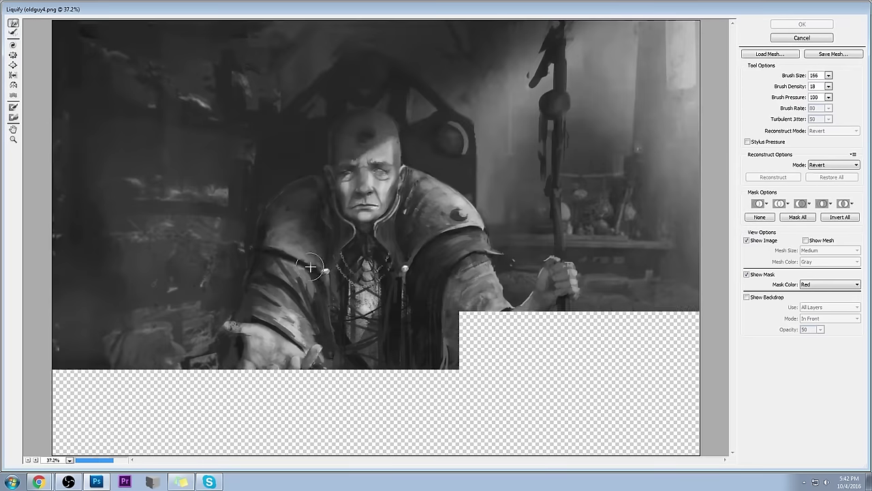
left_click(829, 75)
left_click_drag(795, 86, 802, 85)
left_click(273, 282)
mouse_move(272, 282)
left_mouse_down()
mouse_move(260, 307)
mouse_move(251, 305)
mouse_move(248, 287)
mouse_move(284, 294)
mouse_move(255, 269)
mouse_move(275, 296)
mouse_move(267, 301)
mouse_move(308, 293)
mouse_move(306, 304)
mouse_move(241, 281)
mouse_move(234, 289)
mouse_move(246, 290)
mouse_move(247, 274)
mouse_move(274, 285)
left_mouse_up()
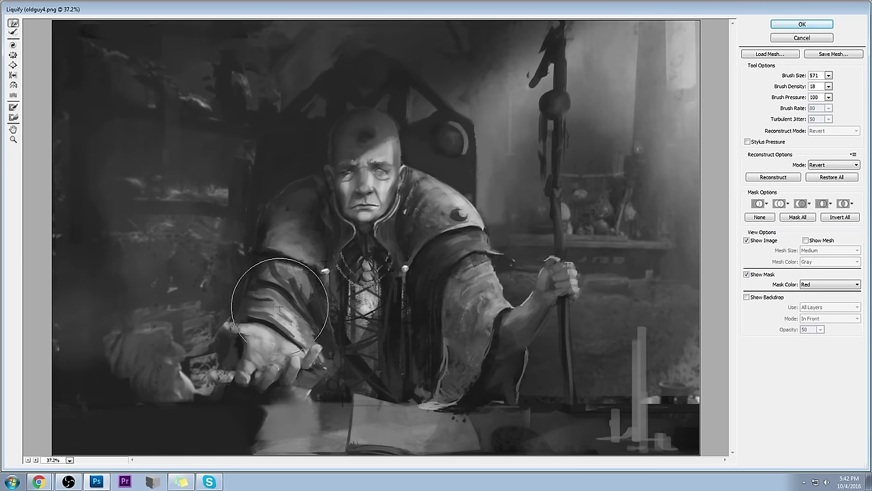
left_click(791, 25)
Step: Compare the sleeve warp, merge the paintover into Background, keep the painting open, and summon PortraitStudio
key("ctrl+z")
key("ctrl+z")
key("ctrl+z")
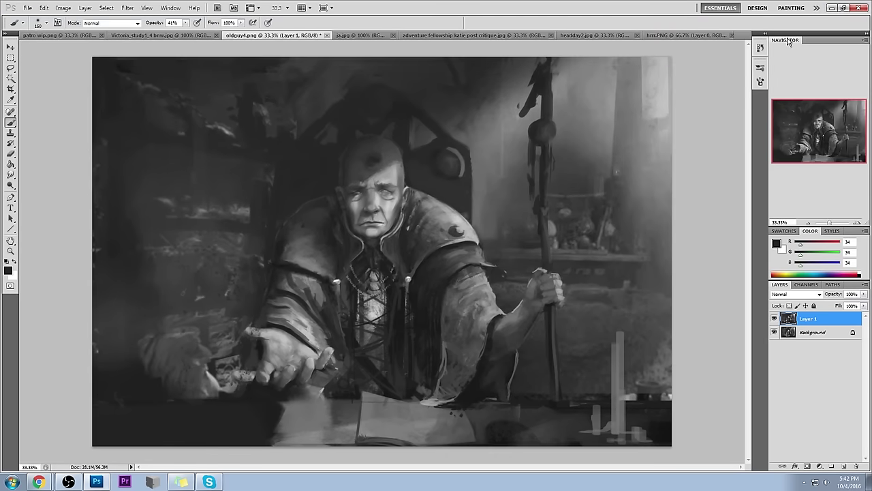
key("ctrl+z")
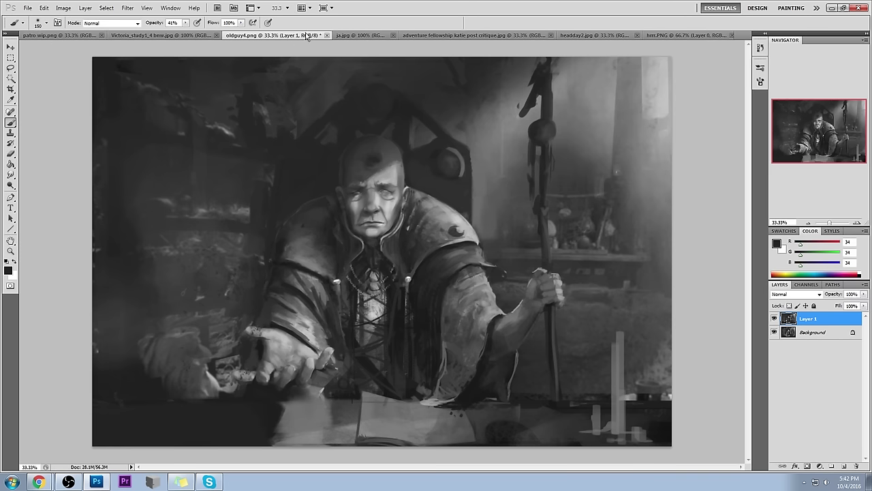
key("ctrl+e")
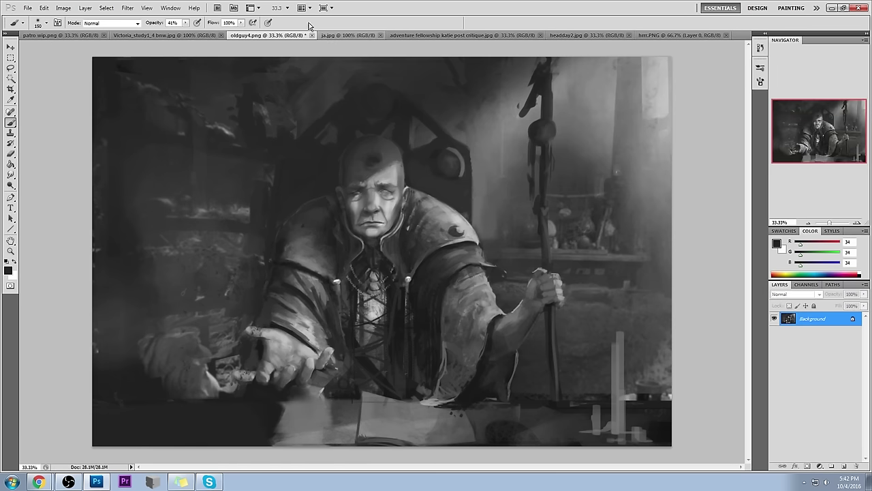
left_click(312, 35)
key("Escape")
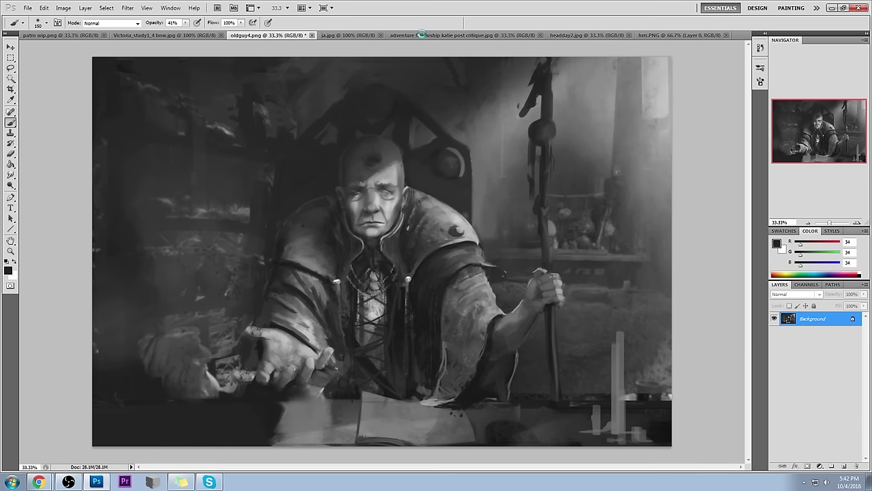
left_click(165, 484)
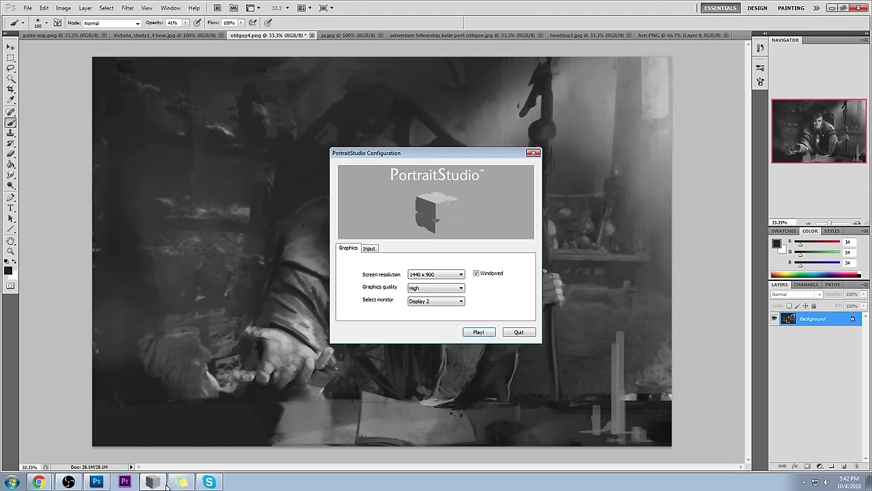
Step: Launch the PortraitStudio bust and arrange its lighting and face-shape panels clear of the model
left_click(479, 333)
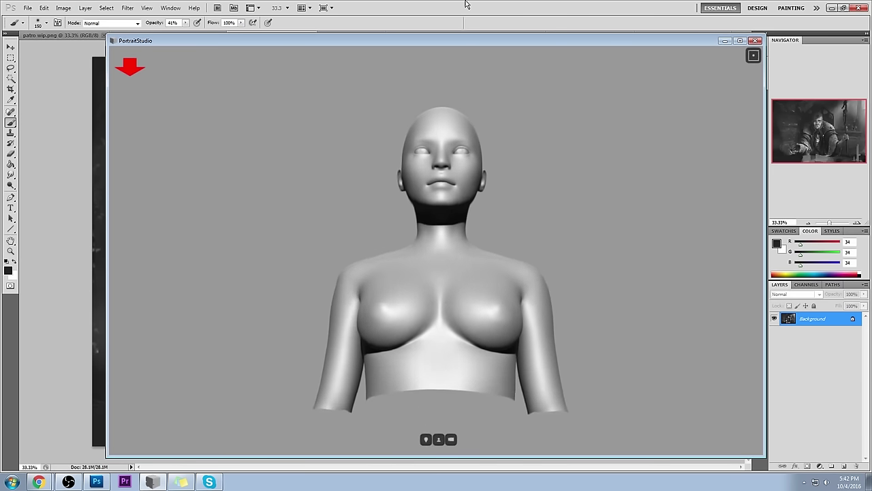
left_click(426, 440)
left_click(438, 439)
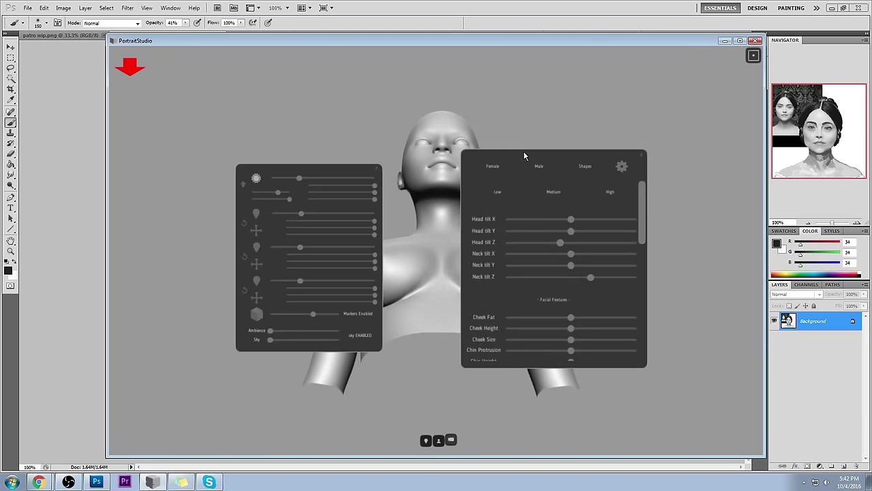
left_click_drag(523, 150, 641, 73)
left_click_drag(368, 182, 269, 118)
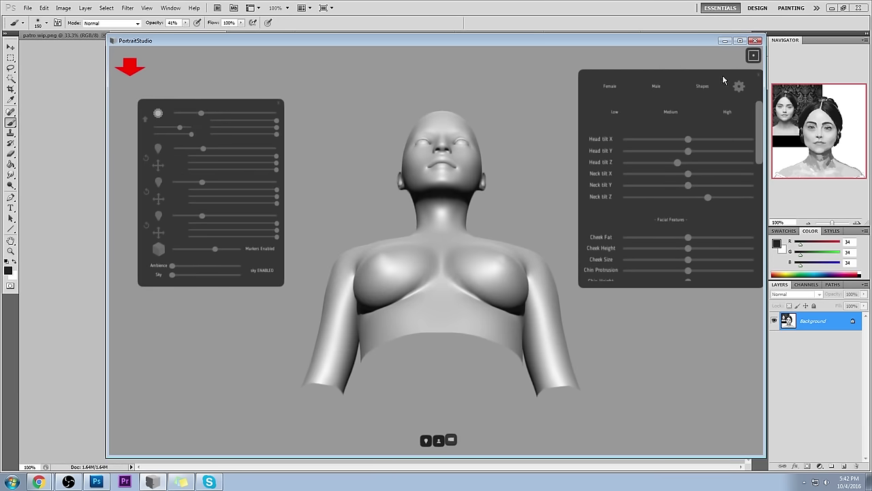
left_click_drag(723, 80, 699, 55)
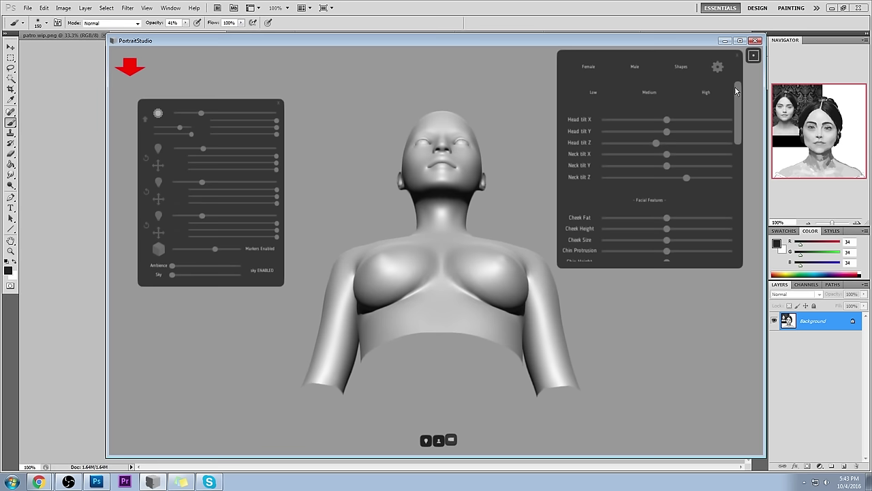
Step: Try larger and smaller Nose Size values, settling on a bigger nose, and view the bust from below
left_click_drag(735, 87, 735, 175)
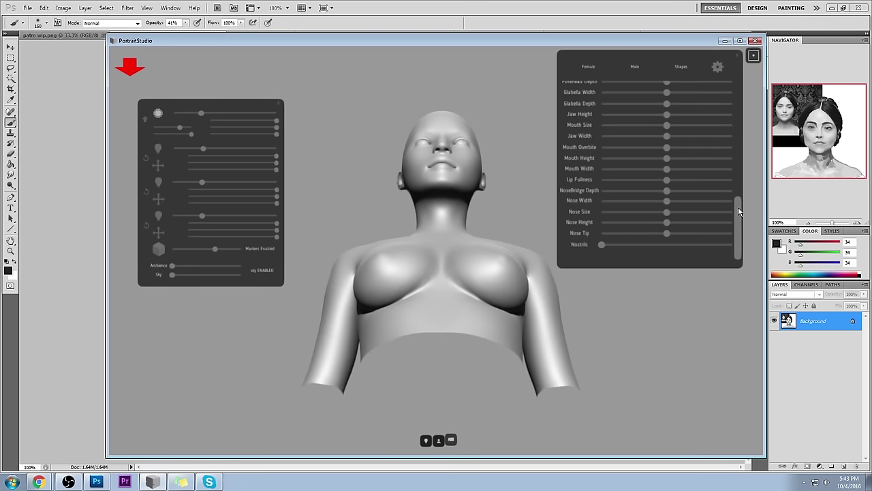
left_click_drag(666, 213, 710, 215)
left_click_drag(714, 217, 734, 217)
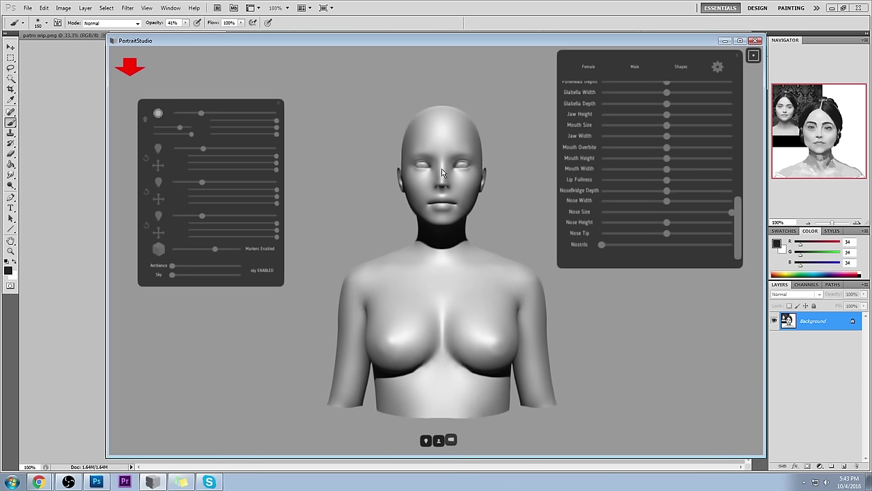
left_click_drag(733, 214, 665, 223)
left_click_drag(685, 220, 726, 218)
left_click_drag(420, 402, 426, 25)
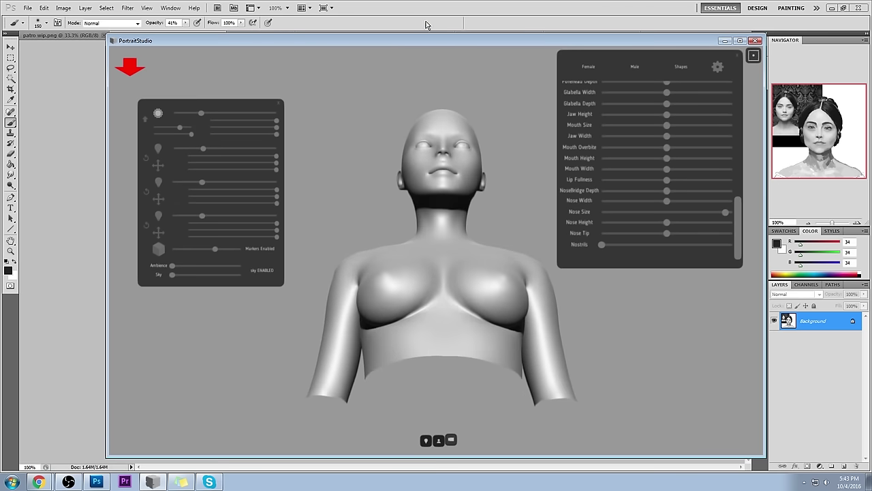
left_click_drag(441, 308, 443, 152)
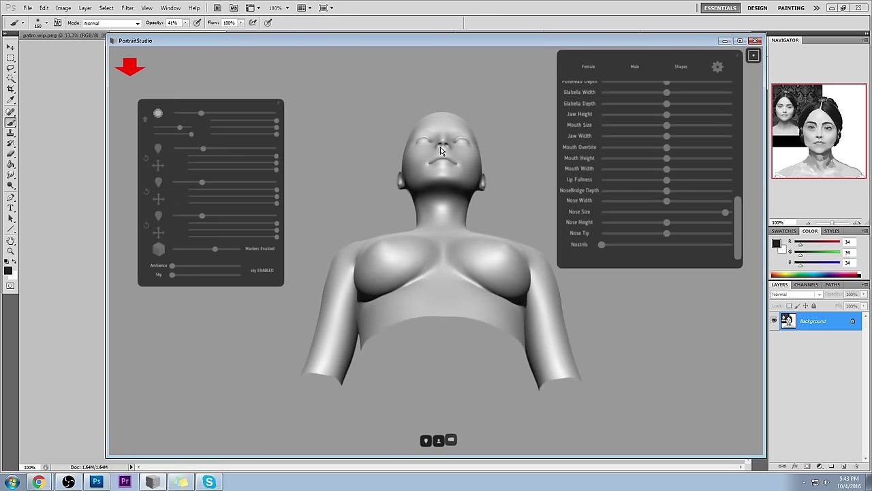
Step: Return to Photoshop and cycle through the open paintings to hrrr.PNG
left_click(457, 5)
left_click(336, 34)
left_click(259, 35)
left_click(530, 35)
left_click(590, 34)
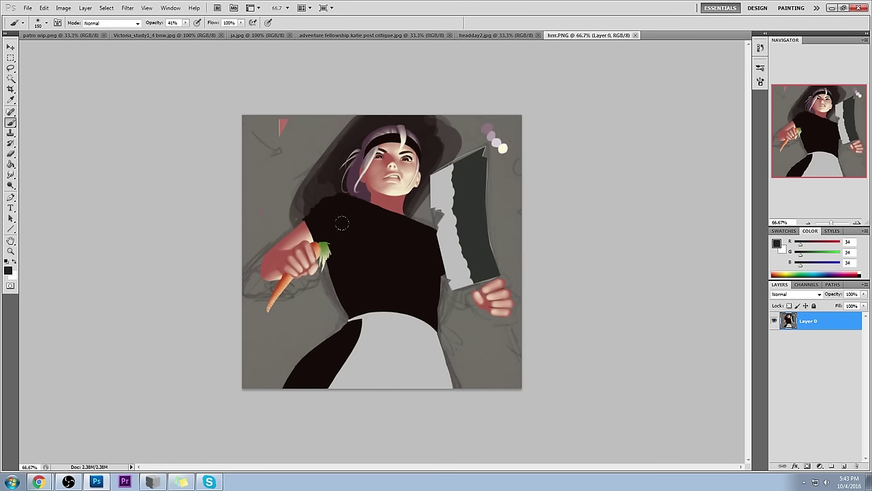
Step: Bring the bust back, turn it to face front, and set a moderate nose size
left_click(152, 482)
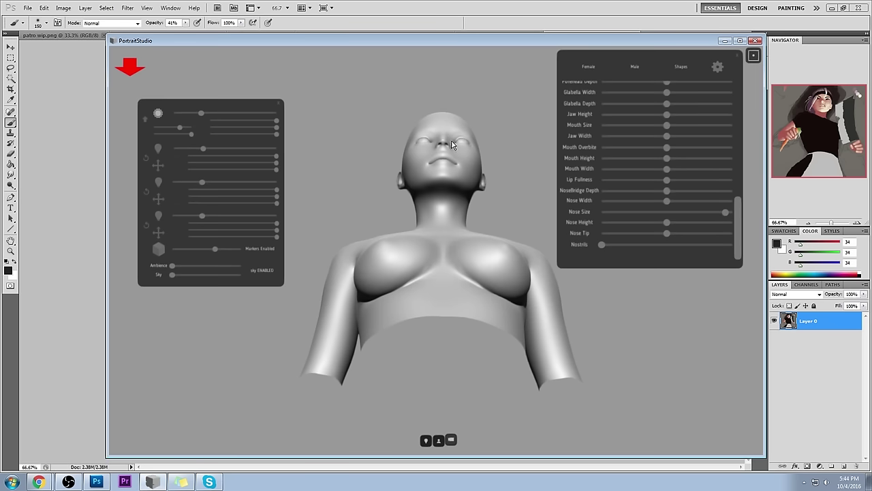
left_click_drag(451, 143, 441, 182)
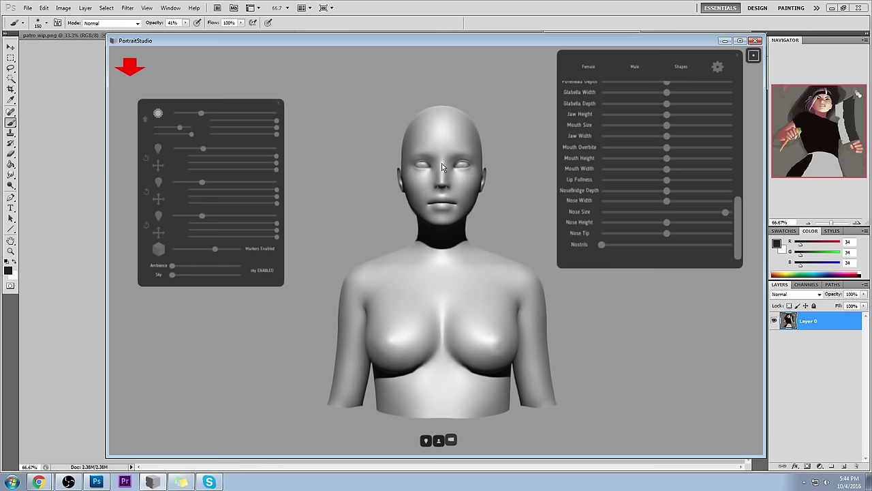
left_click_drag(725, 212, 668, 216)
left_click_drag(673, 214, 691, 214)
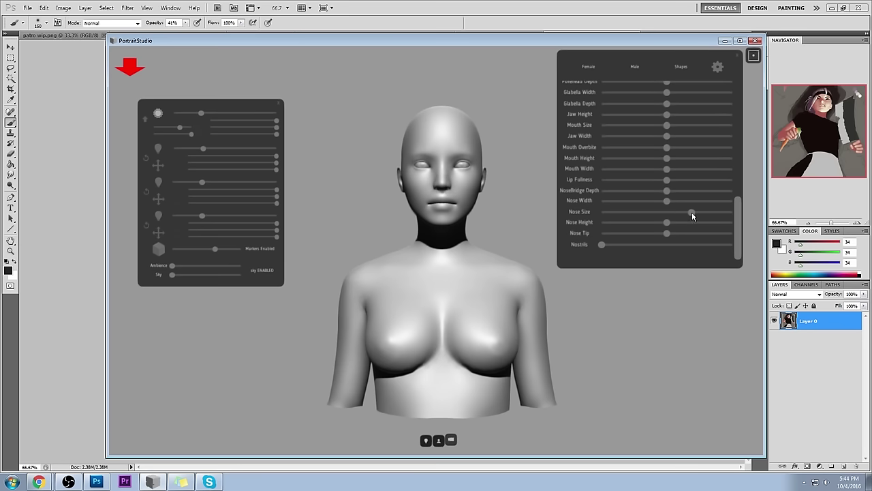
left_click(717, 66)
left_click(713, 87)
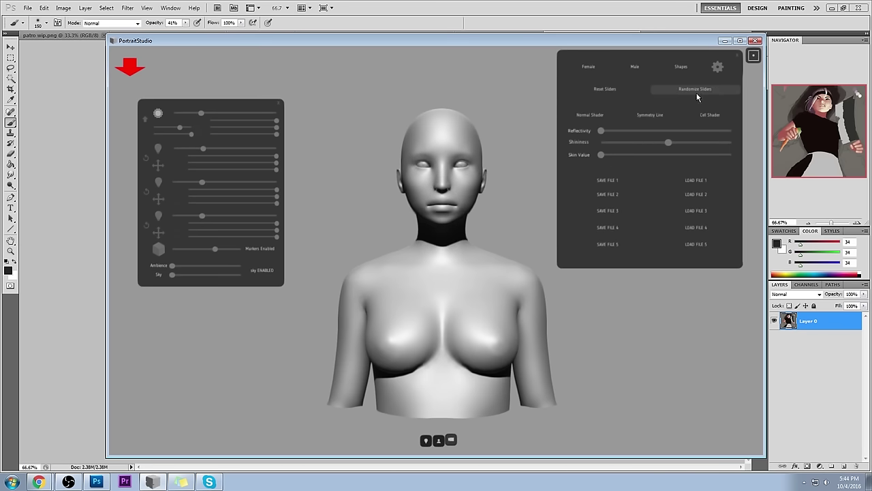
left_click(611, 92)
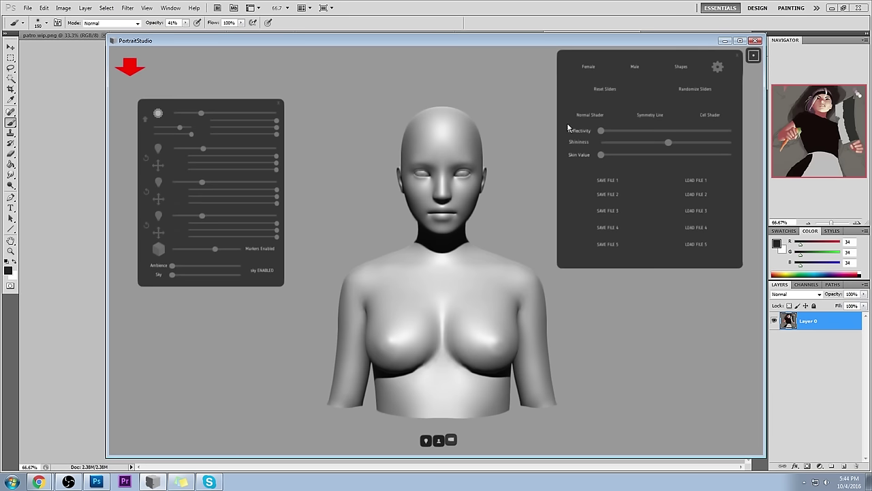
left_click(590, 66)
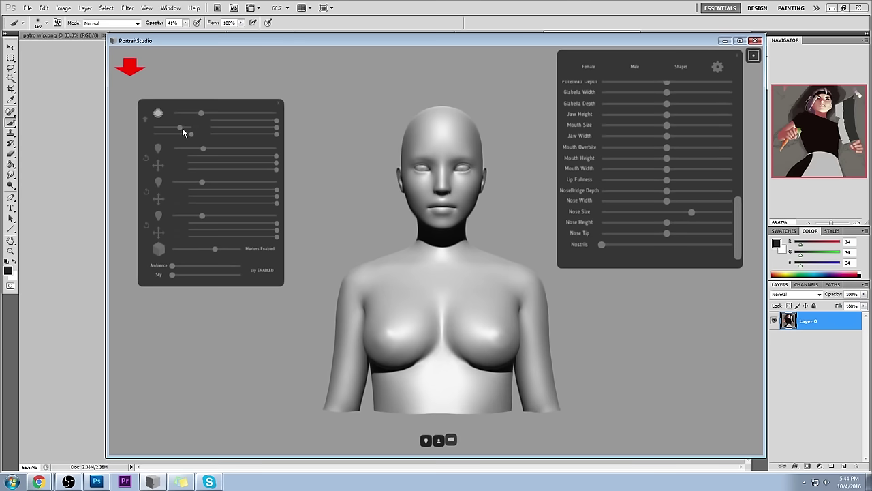
mouse_move(181, 129)
left_mouse_down()
mouse_move(190, 130)
mouse_move(153, 128)
mouse_move(165, 130)
left_mouse_up()
Step: Brighten and swing the bust's light to a new angle, trim the nose slightly, and return to Photoshop
left_click_drag(443, 347, 451, 318)
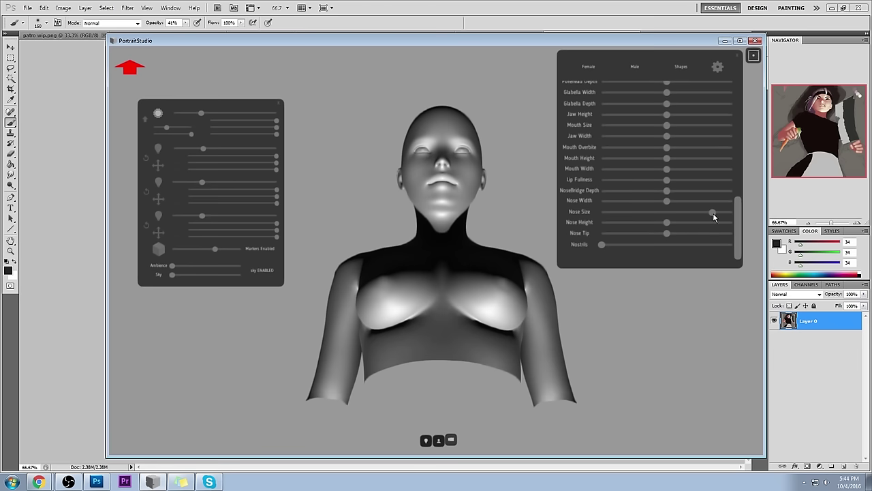
mouse_move(716, 217)
left_mouse_down()
mouse_move(687, 216)
mouse_move(725, 213)
left_mouse_up()
mouse_move(191, 140)
left_mouse_down()
mouse_move(197, 137)
mouse_move(189, 140)
left_mouse_up()
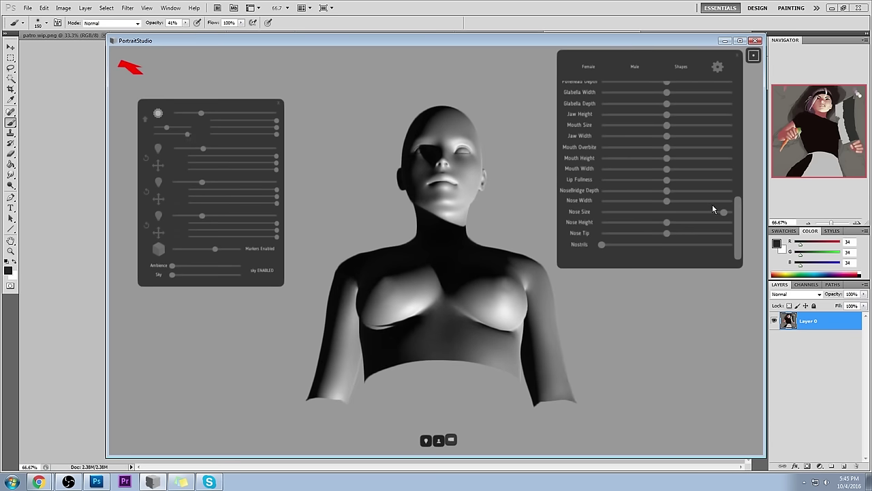
left_click_drag(725, 216, 718, 216)
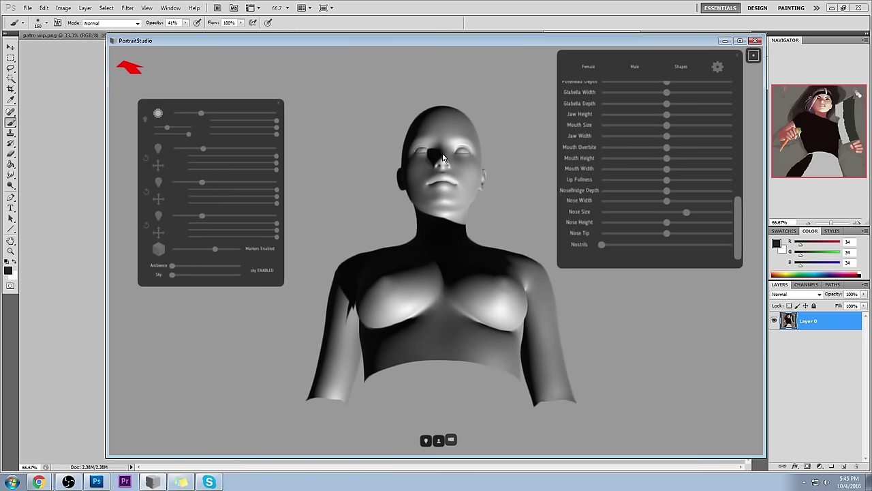
key("alt+Tab")
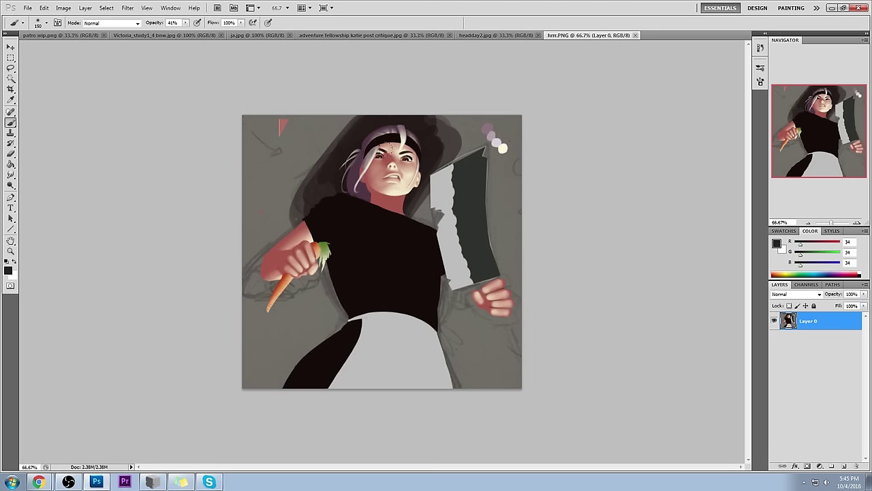
Step: Zoom in on the girl's face in the Photoshop portrait
key("alt")
key("z")
left_click_drag(347, 137, 447, 200)
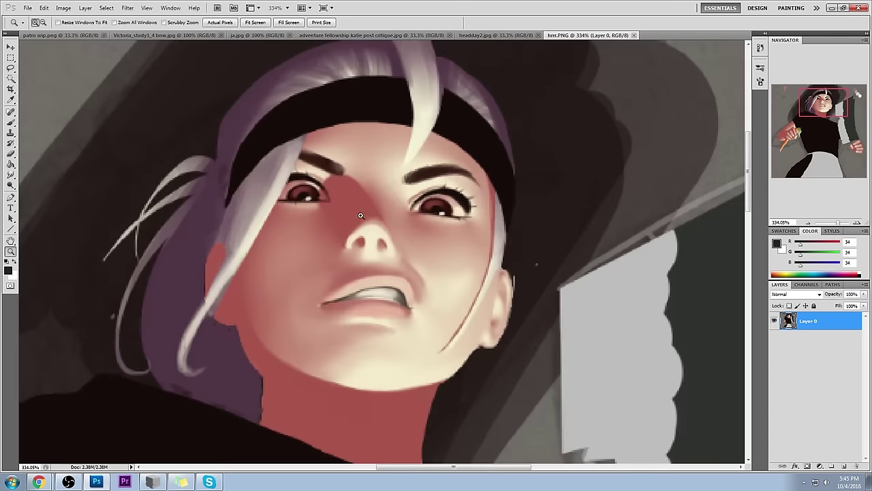
Step: Flatten the bust's nose bridge, orbit it, restore the bridge depth to middle, and view from below
left_click(153, 481)
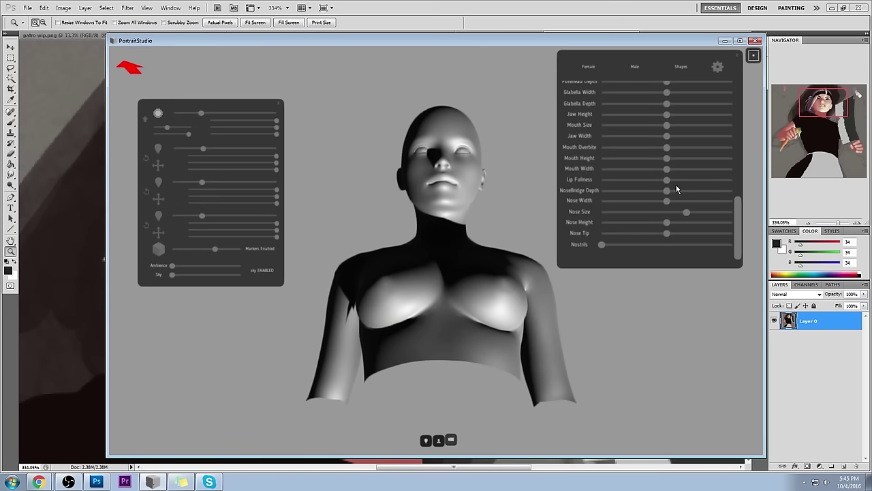
left_click_drag(663, 191, 552, 188)
left_click_drag(469, 124, 382, 281)
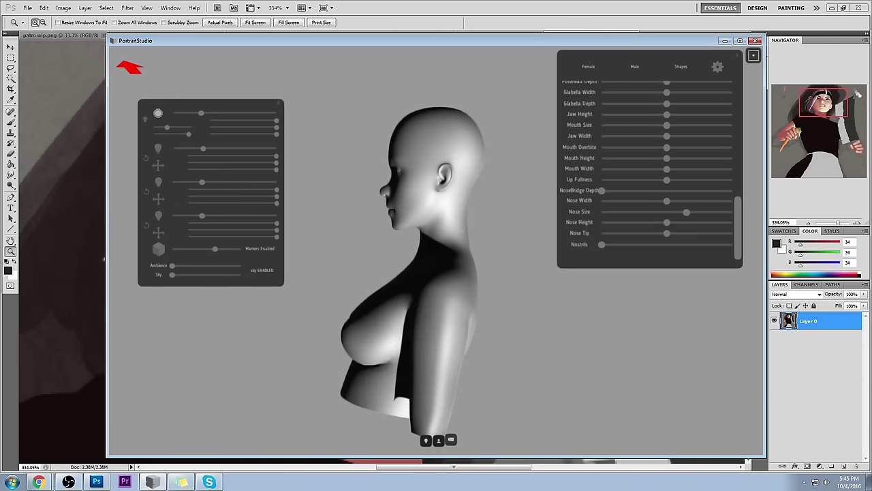
left_click_drag(382, 281, 403, 281)
left_click_drag(600, 196, 668, 199)
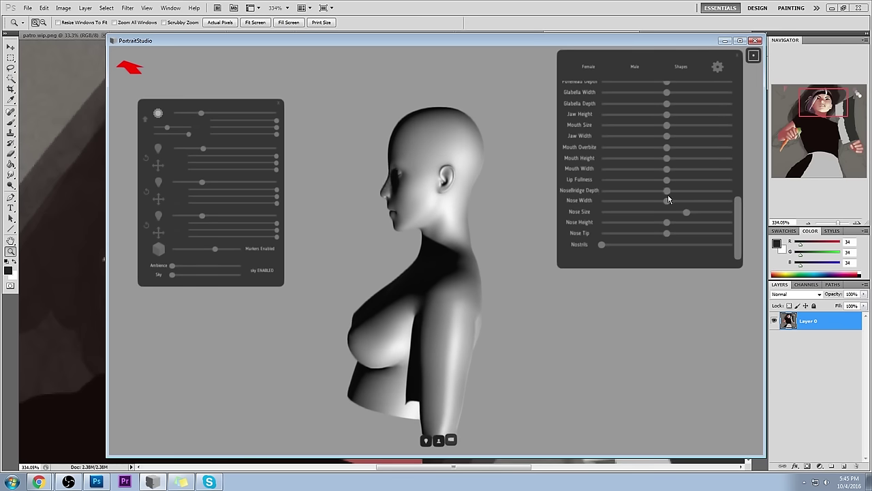
left_click_drag(436, 333, 463, 211)
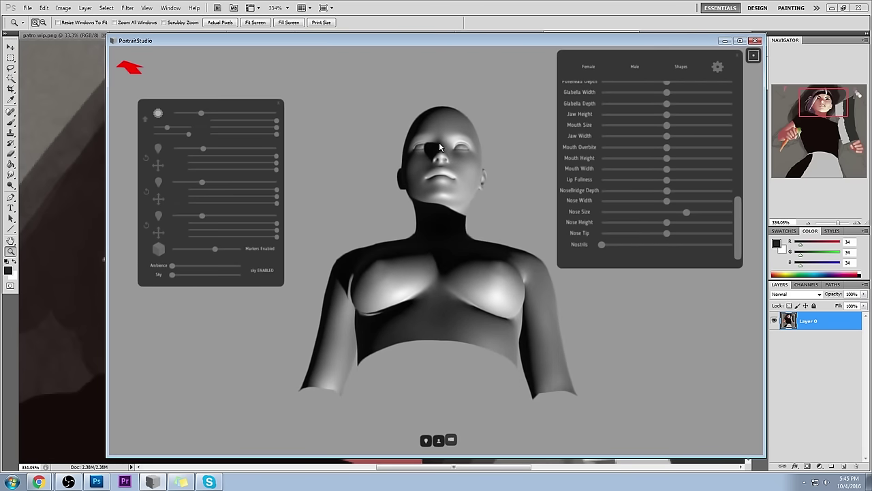
key("alt+Tab")
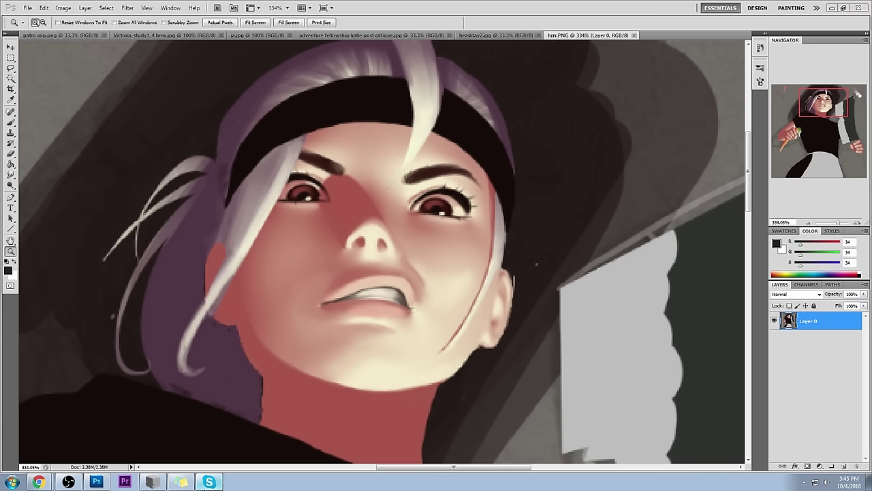
Step: Set NoseBridge Depth to minimum and check the bust from front and side profile
left_click(153, 482)
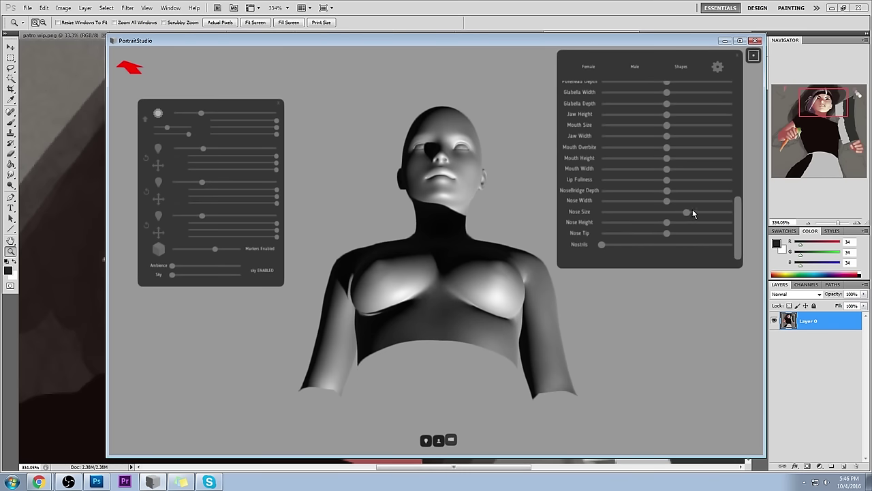
left_click_drag(667, 191, 541, 191)
left_click_drag(502, 147, 518, 457)
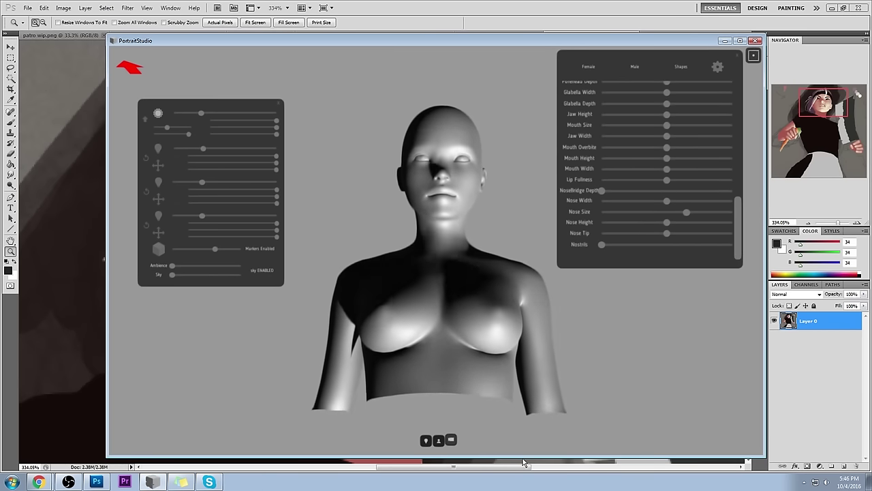
left_click_drag(577, 286, 318, 330)
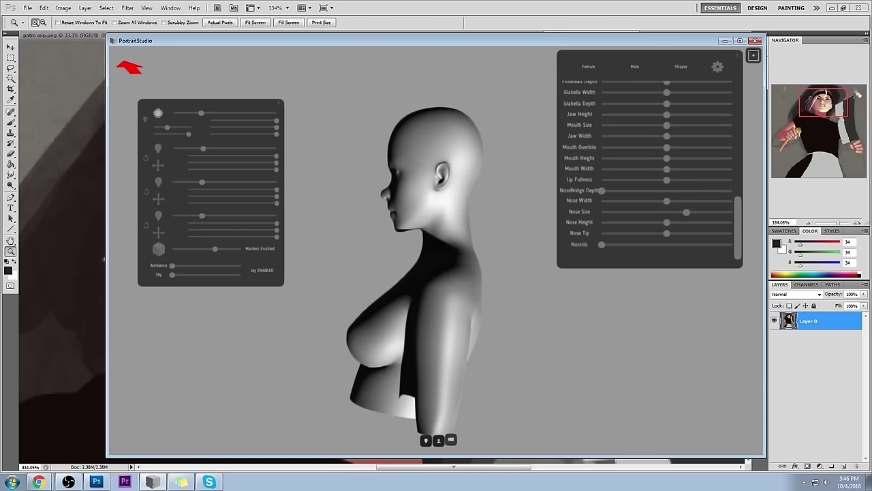
left_click(446, 10)
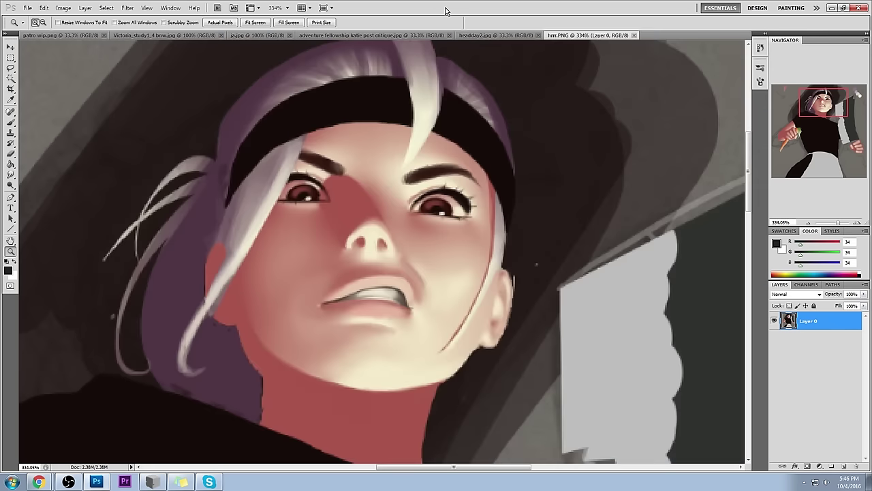
Step: Zoom in on the nose and paint it with skin tone sampled beside it
left_click(347, 207)
key("b")
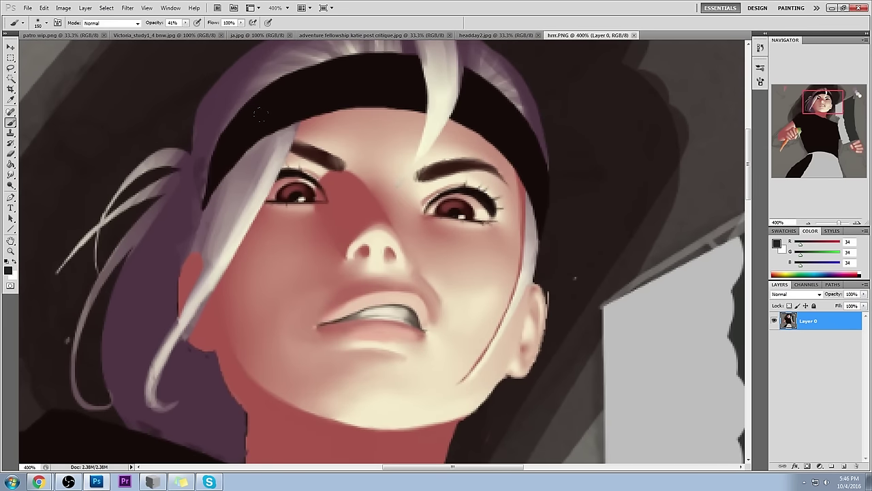
left_click(378, 204, "alt")
left_click_drag(380, 209, 383, 218)
left_click(403, 216, "alt")
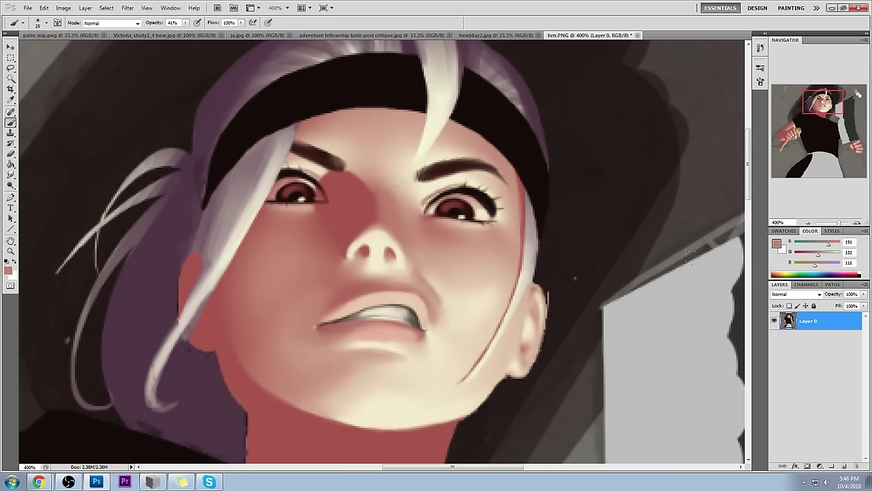
key("l")
Step: Lasso the nose area and copy it onto its own new layer
mouse_move(373, 278)
left_mouse_down()
mouse_move(410, 216)
mouse_move(304, 276)
left_mouse_up()
key("ctrl+j")
key("v")
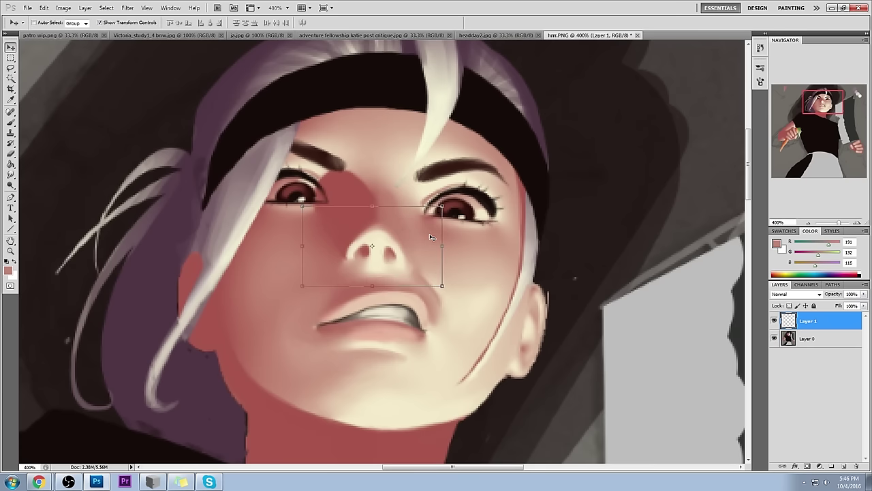
Step: Scale the nose copy up to about 120%, nudge it into place and commit
left_click_drag(442, 206, 460, 196)
left_click_drag(406, 251, 403, 256)
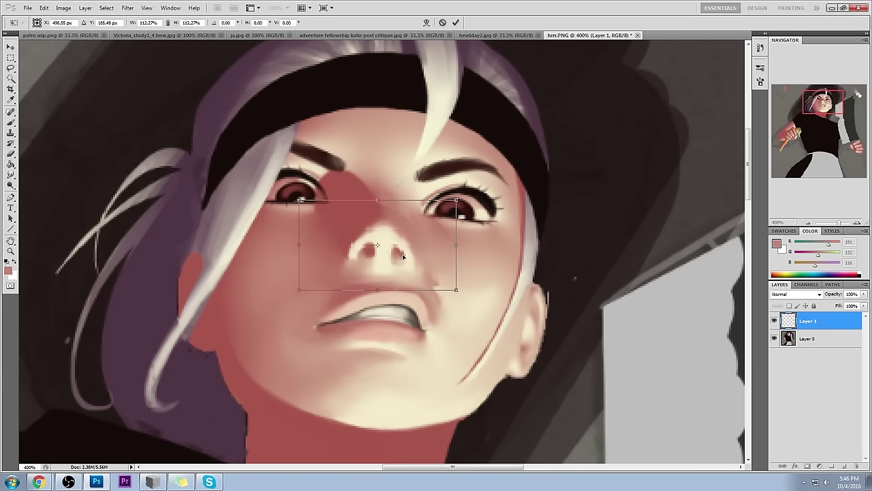
scroll(411, 249, "down", 2)
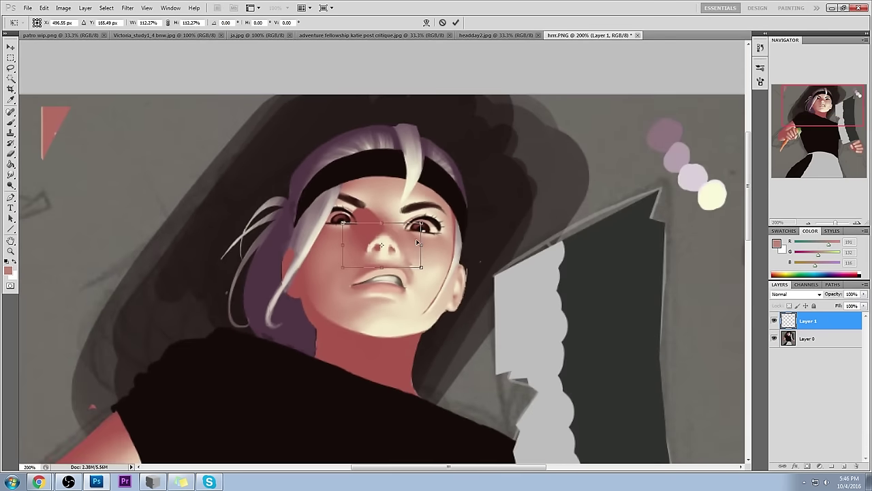
left_click_drag(400, 254, 403, 252)
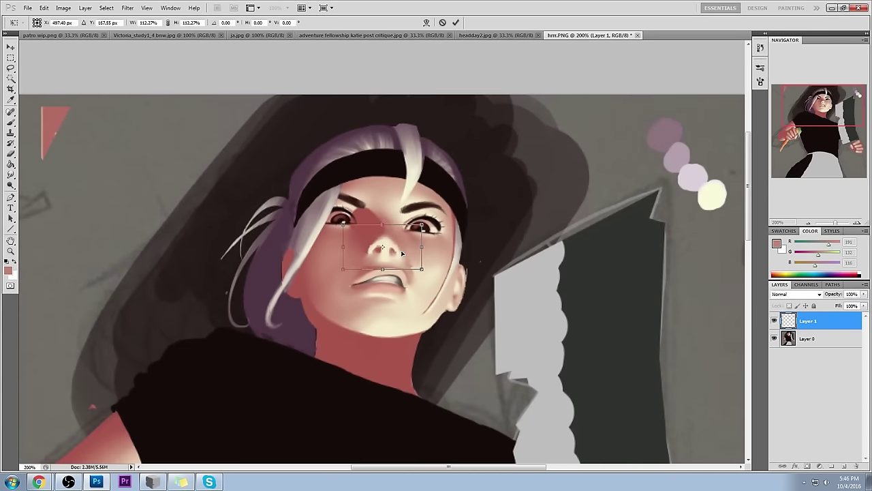
left_click_drag(425, 223, 432, 218)
left_click_drag(405, 252, 423, 268)
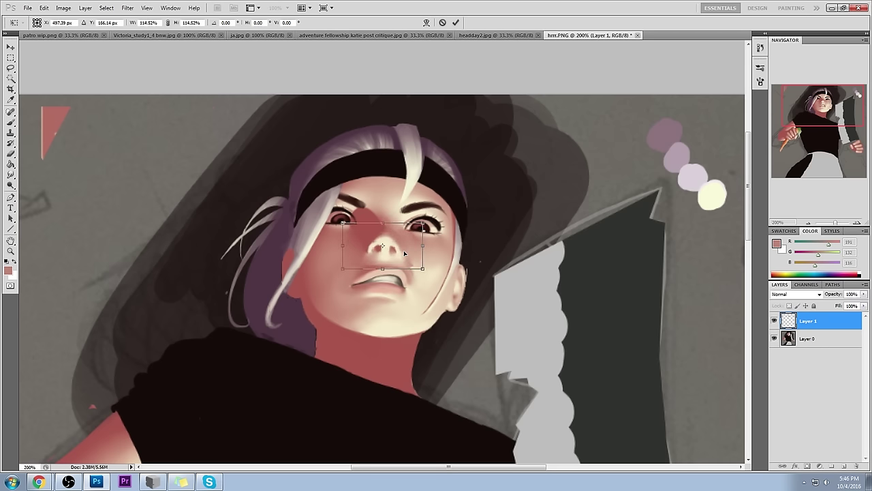
left_click(456, 23)
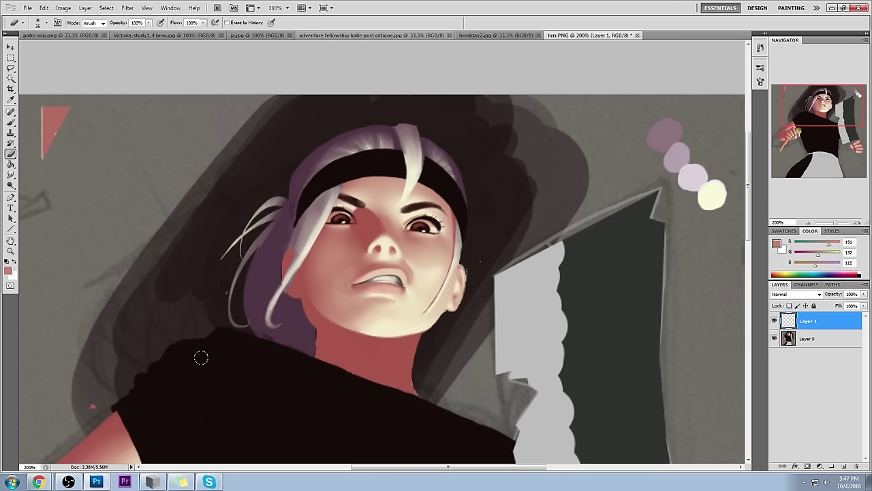
left_click(152, 482)
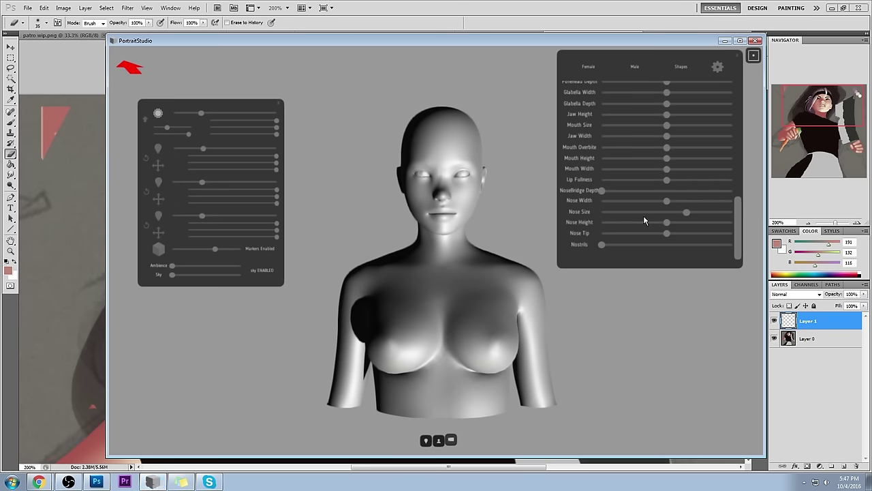
left_click(716, 67)
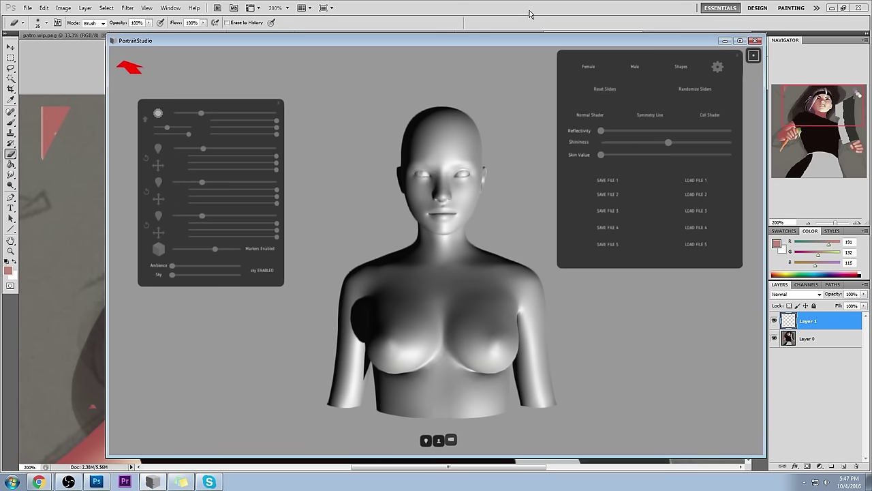
left_click(530, 13)
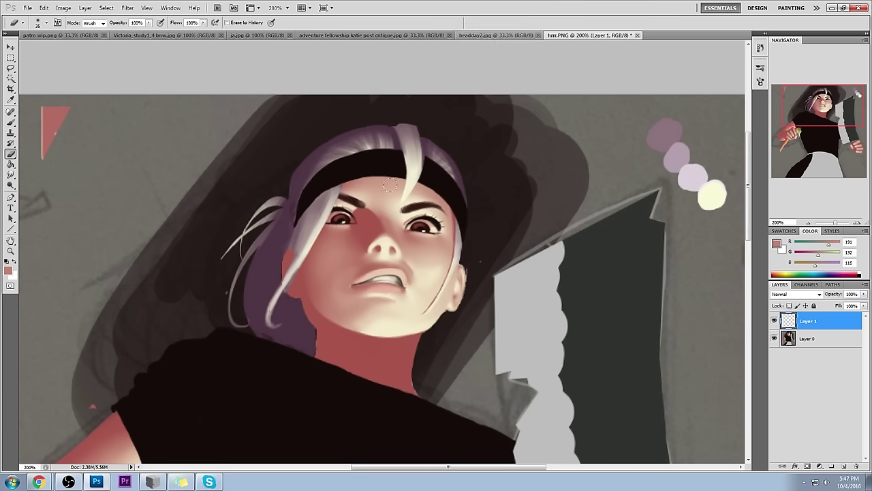
left_click(775, 322)
left_click(774, 322)
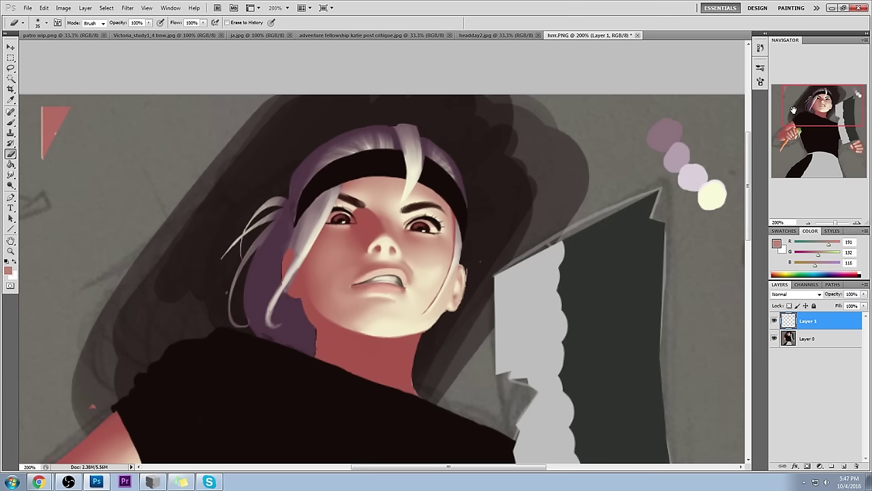
left_click(760, 48)
scroll(714, 71, "up", 10)
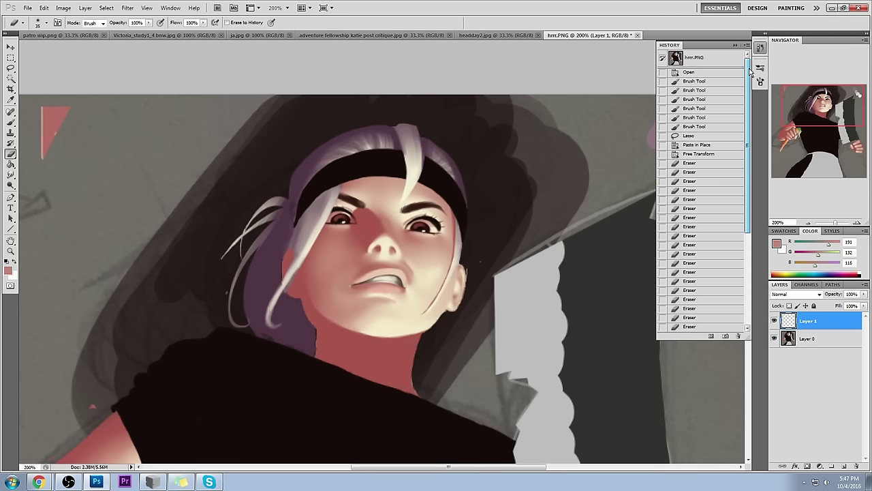
left_click(713, 58)
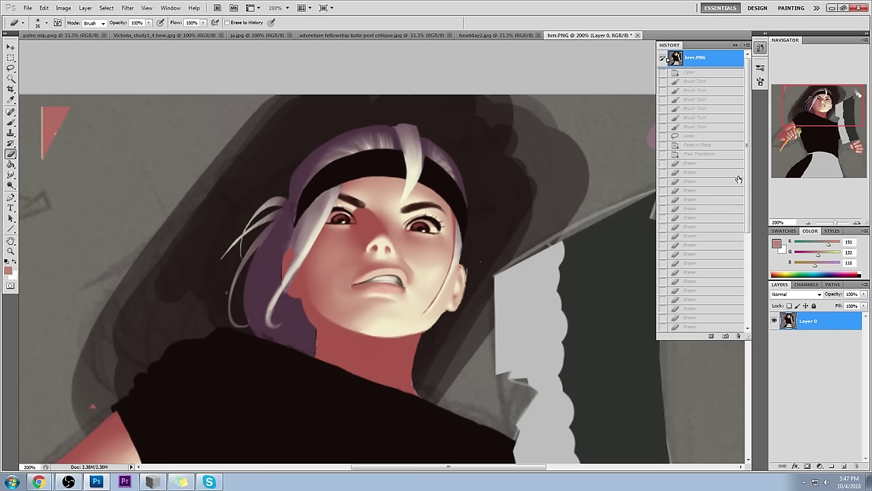
scroll(737, 179, "down", 10)
left_click(710, 328)
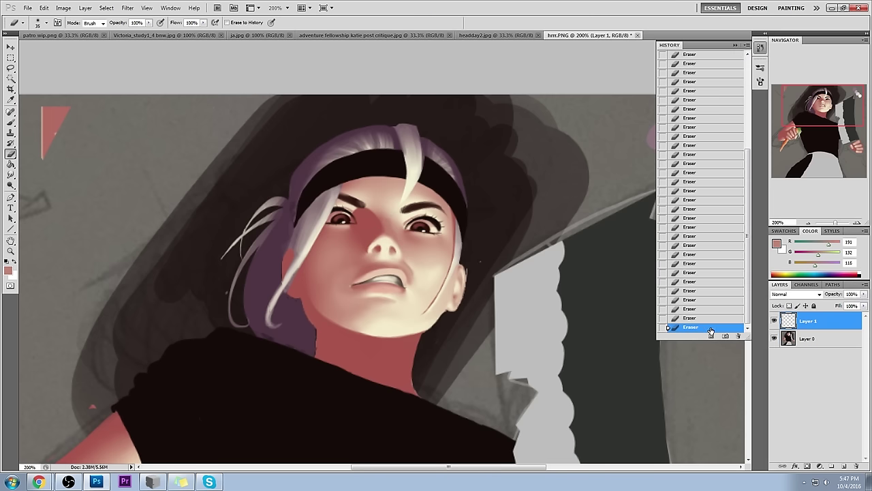
left_click(760, 48)
key("b")
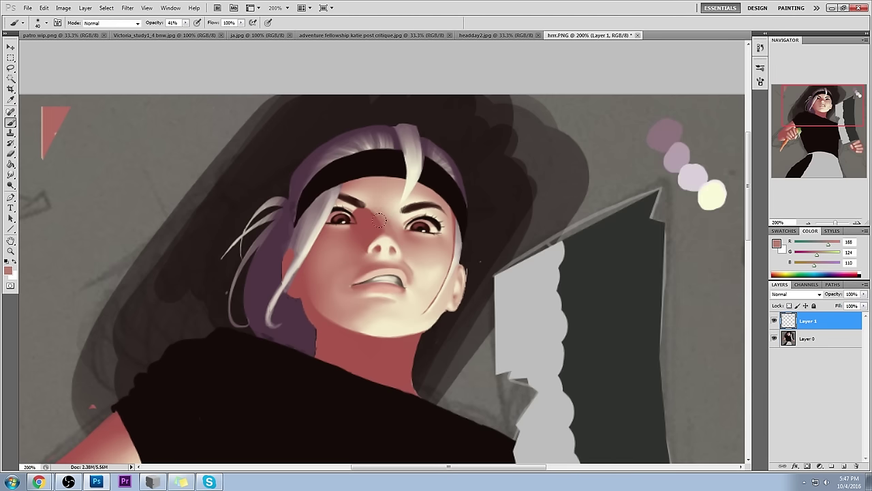
Step: Sample face skin tones, add a critique layer and set pure red at 100% brush opacity
left_click_drag(386, 220, 396, 226)
left_click(388, 219, "alt")
left_click(844, 466)
left_click(777, 243)
left_click(634, 106)
left_click_drag(647, 111, 647, 107)
left_click(729, 99)
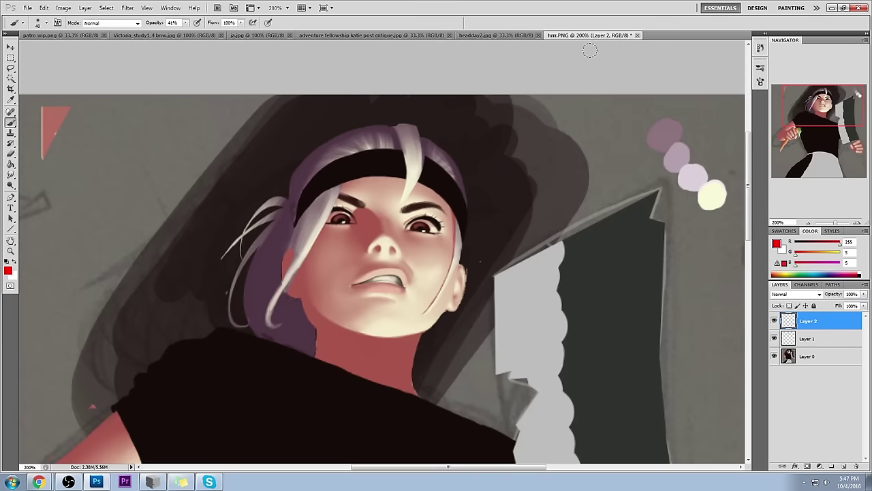
mouse_move(184, 22)
left_mouse_down()
mouse_move(217, 34)
mouse_move(236, 56)
left_mouse_up()
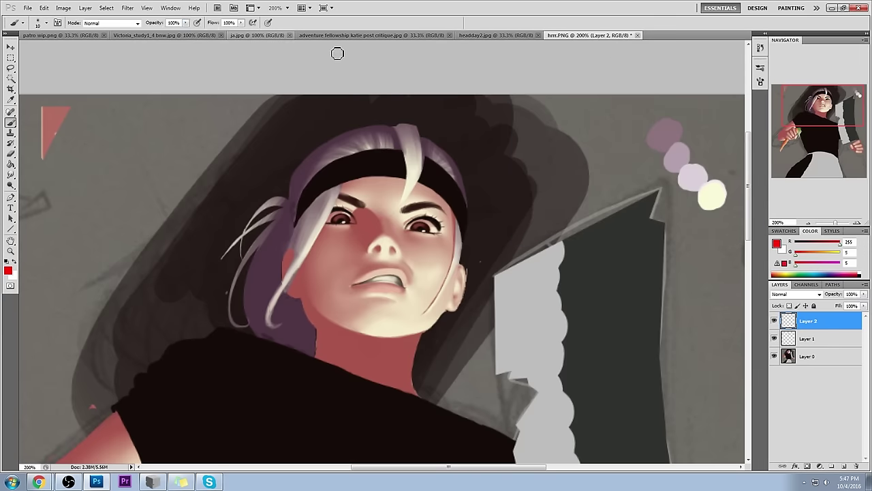
Step: Sketch a red triangle over the nose planes and red guide lines across the upper-right hair
mouse_move(389, 229)
left_mouse_down()
mouse_move(403, 246)
mouse_move(389, 241)
mouse_move(389, 223)
mouse_move(374, 235)
mouse_move(374, 257)
mouse_move(406, 255)
left_mouse_up()
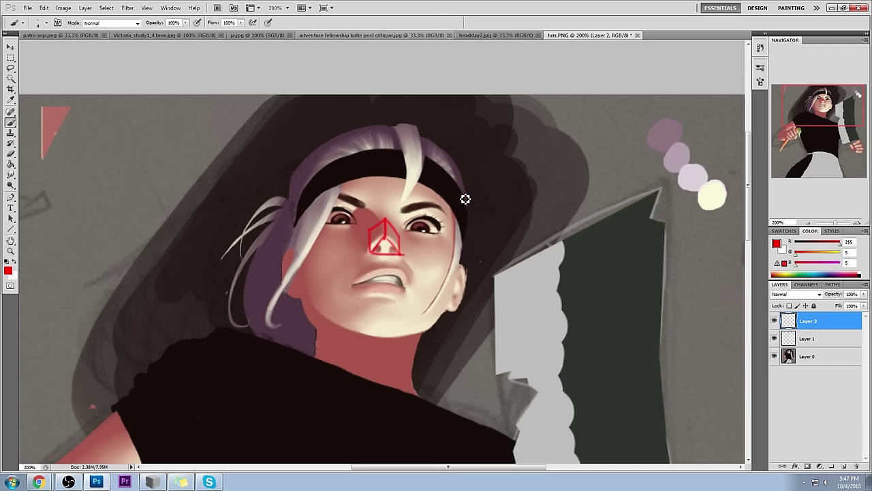
mouse_move(576, 136)
left_mouse_down()
mouse_move(515, 165)
mouse_move(537, 170)
mouse_move(532, 214)
mouse_move(613, 183)
left_mouse_up()
left_click_drag(569, 133, 576, 98)
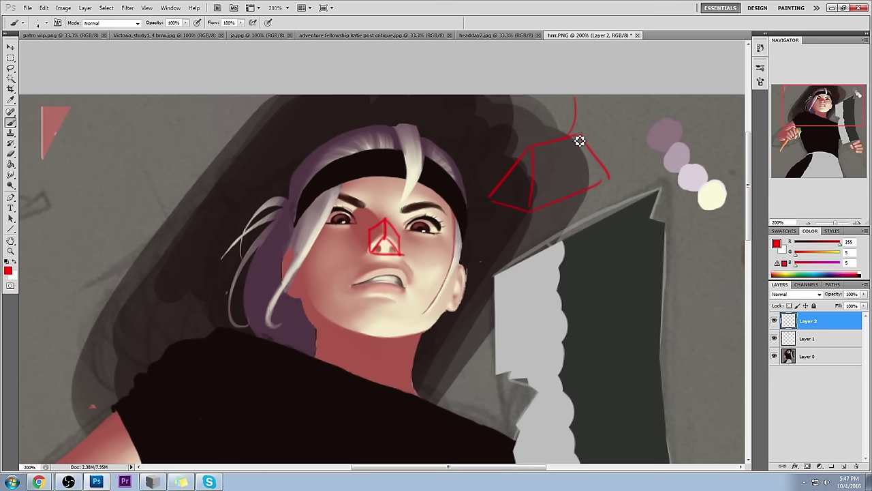
left_click_drag(584, 136, 583, 104)
mouse_move(580, 134)
left_mouse_down()
mouse_move(468, 172)
mouse_move(488, 170)
mouse_move(532, 142)
mouse_move(552, 146)
mouse_move(497, 166)
mouse_move(572, 148)
left_mouse_up()
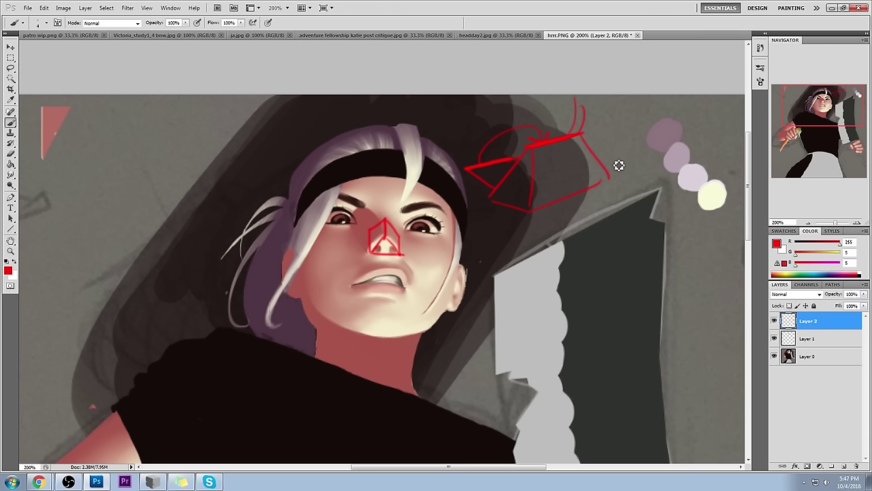
key("ctrl+z")
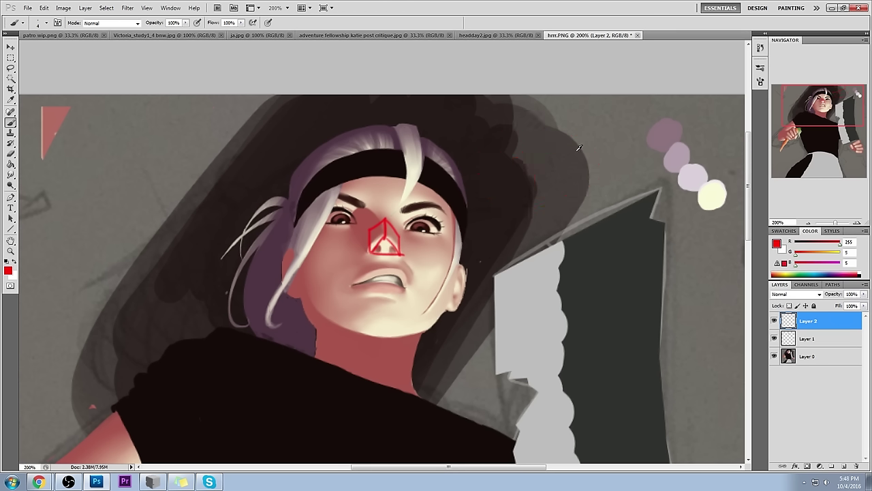
mouse_move(568, 151)
left_mouse_down()
mouse_move(598, 212)
mouse_move(569, 154)
mouse_move(613, 138)
left_mouse_up()
mouse_move(617, 134)
left_mouse_down()
mouse_move(659, 169)
mouse_move(599, 211)
left_mouse_up()
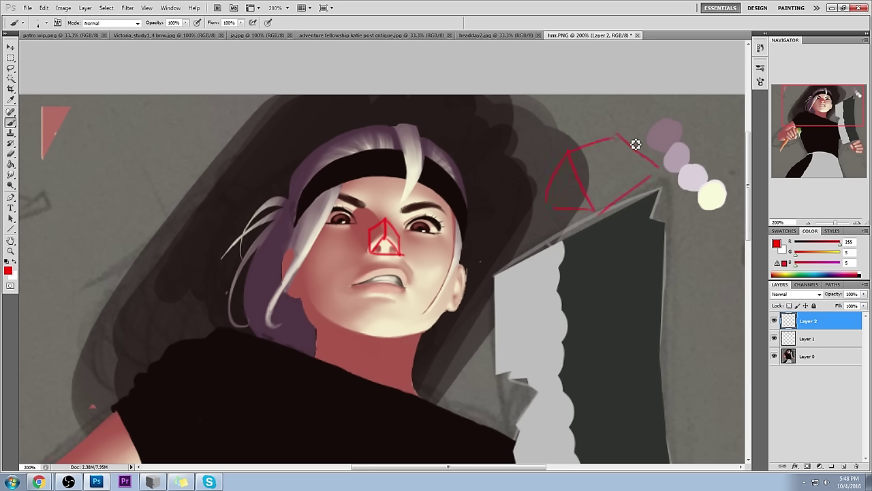
Step: Outline a red box around the dark shape on the right
mouse_move(599, 249)
left_mouse_down()
mouse_move(652, 327)
mouse_move(649, 235)
left_mouse_up()
left_click_drag(649, 234, 658, 319)
left_click_drag(668, 357, 617, 353)
left_click_drag(655, 244, 674, 354)
left_click_drag(660, 225, 671, 353)
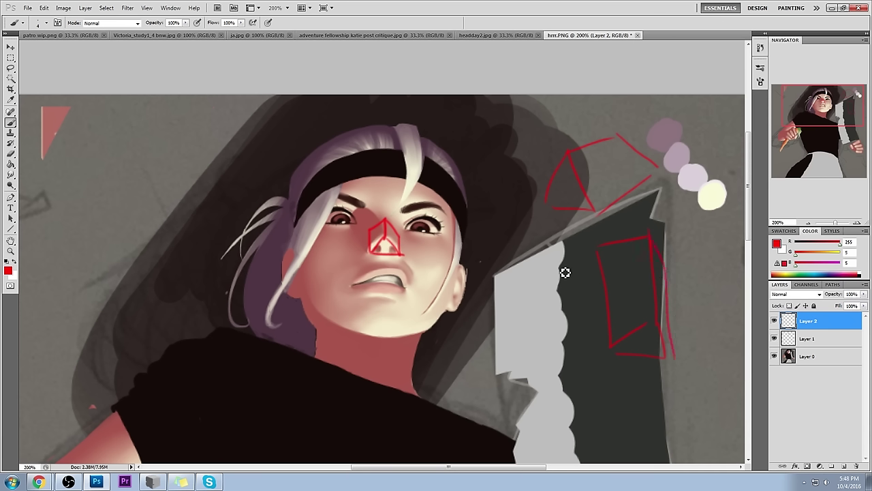
Step: Undo the last red strokes, then hide and delete the red sketch layer
key("ctrl+z")
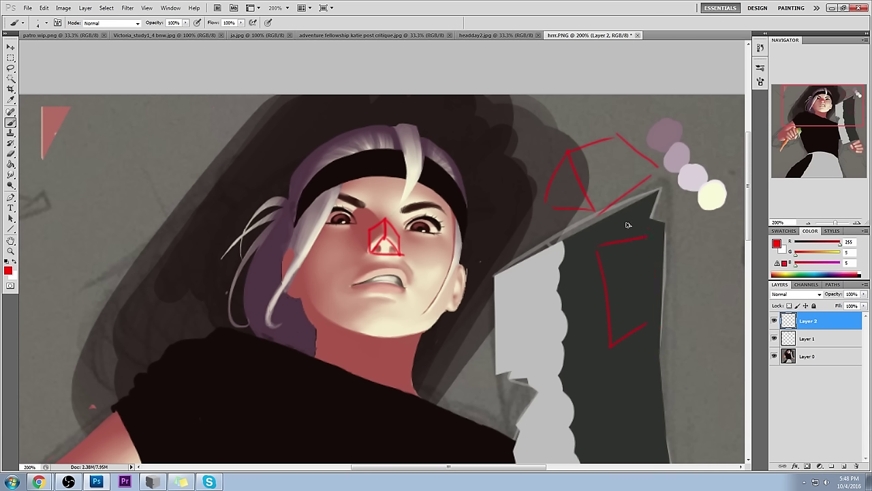
key("ctrl+alt+z")
key("ctrl+alt+z")
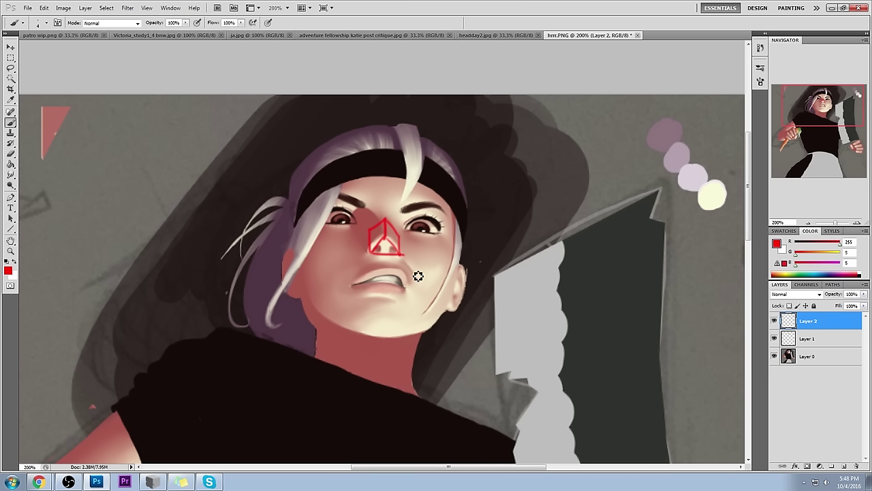
left_click(773, 321)
left_click(856, 466)
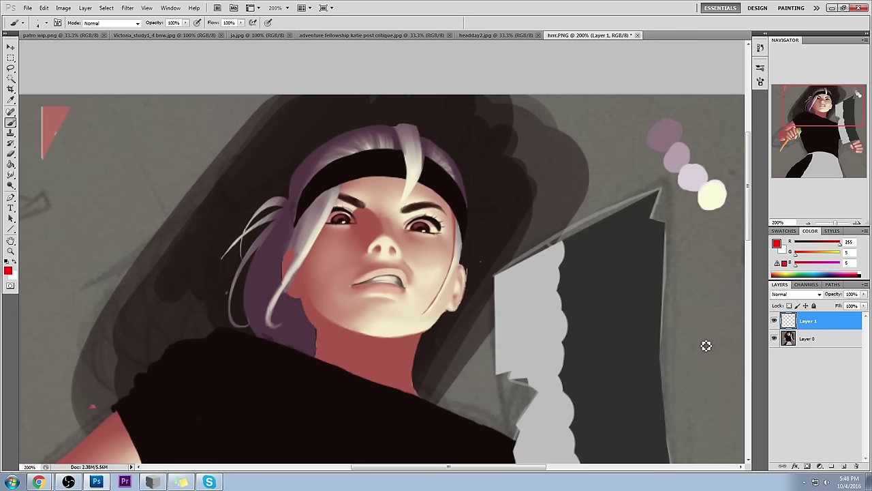
Step: Sample cheek skin tones and smudge the cheek beside the nose
right_click(435, 252)
left_click(410, 266, "alt")
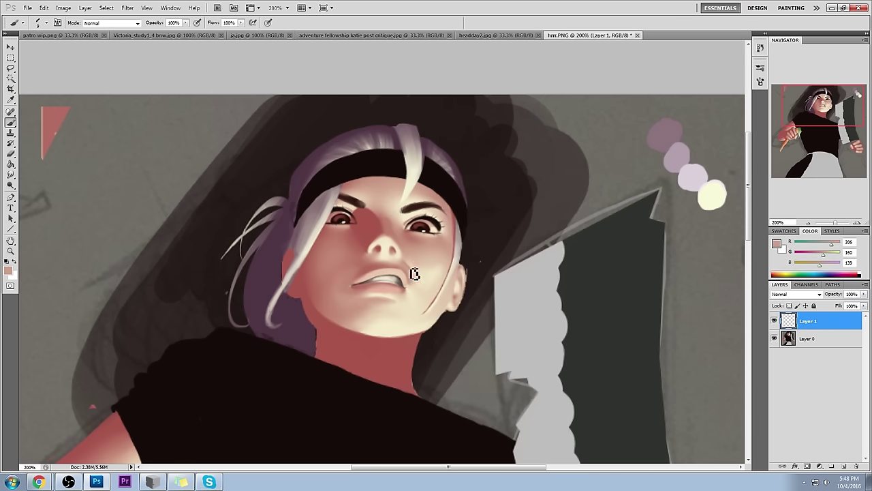
left_click(420, 268, "alt")
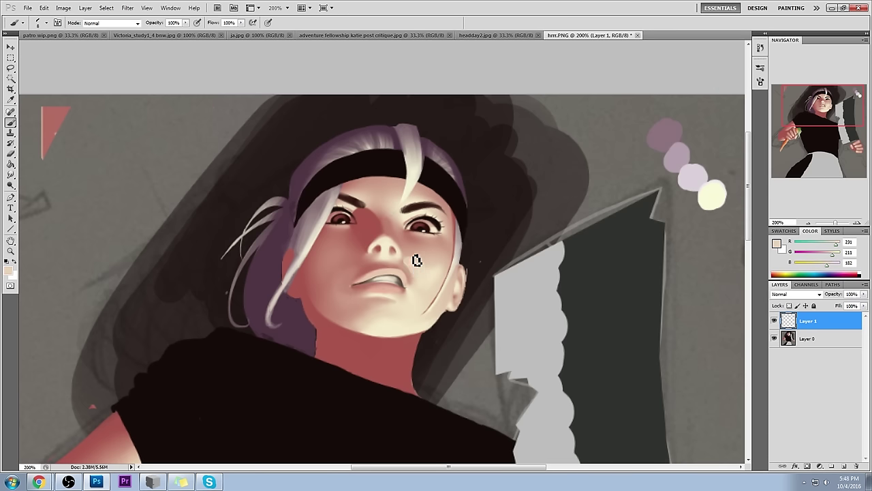
left_click(418, 259, "alt")
left_click_drag(10, 175, 44, 188)
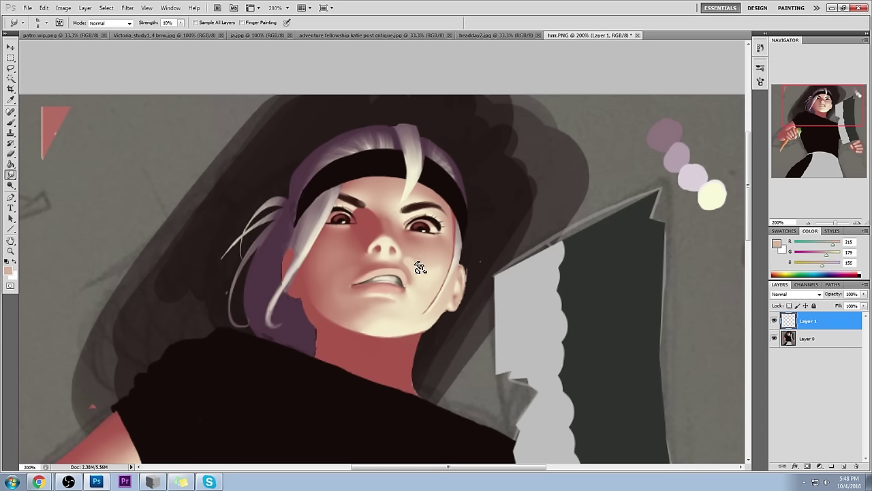
left_click_drag(409, 251, 411, 257)
Step: Return to the brush, sample light skin near the eye and set opacity to 42%
key("b")
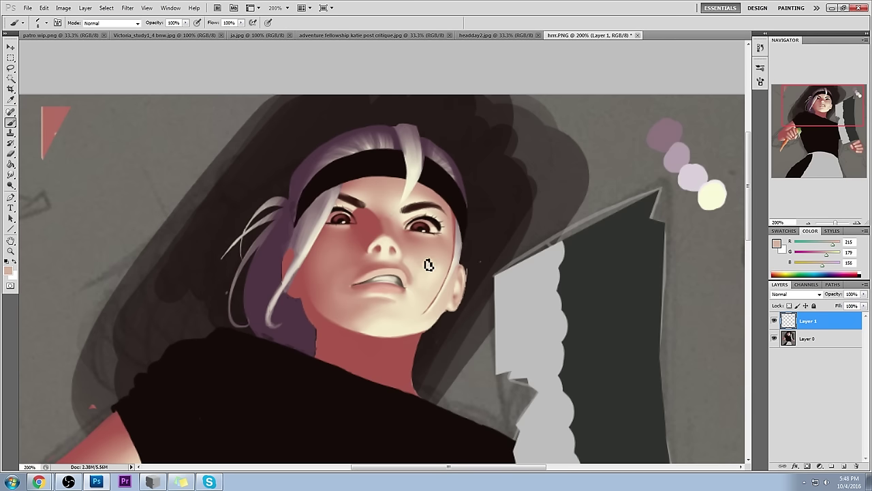
right_click(424, 235)
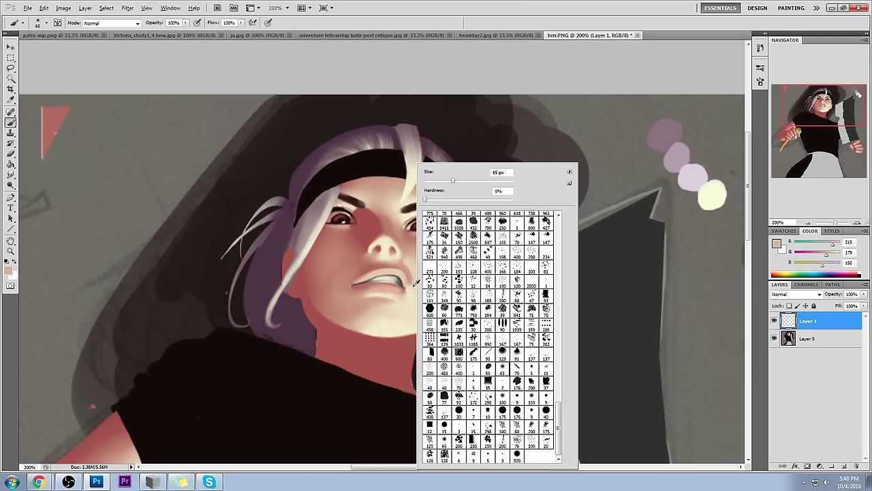
left_click(415, 283, "alt")
left_click(416, 287, "alt")
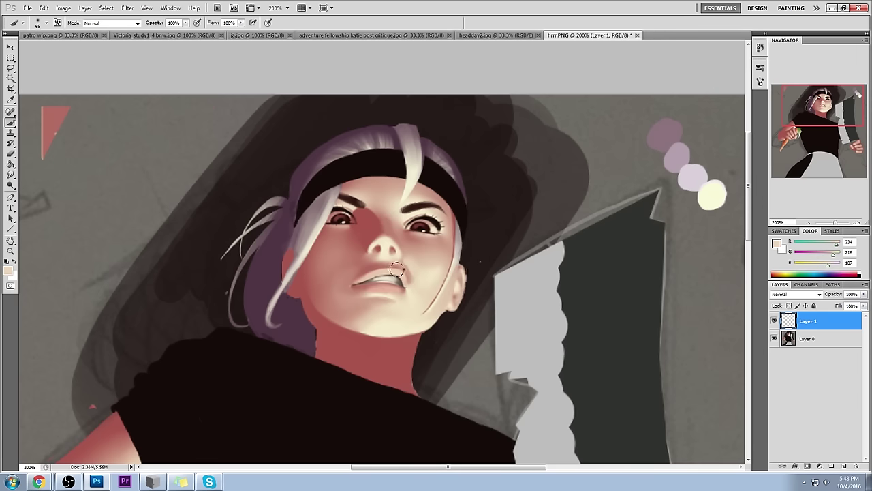
key("4")
key("2")
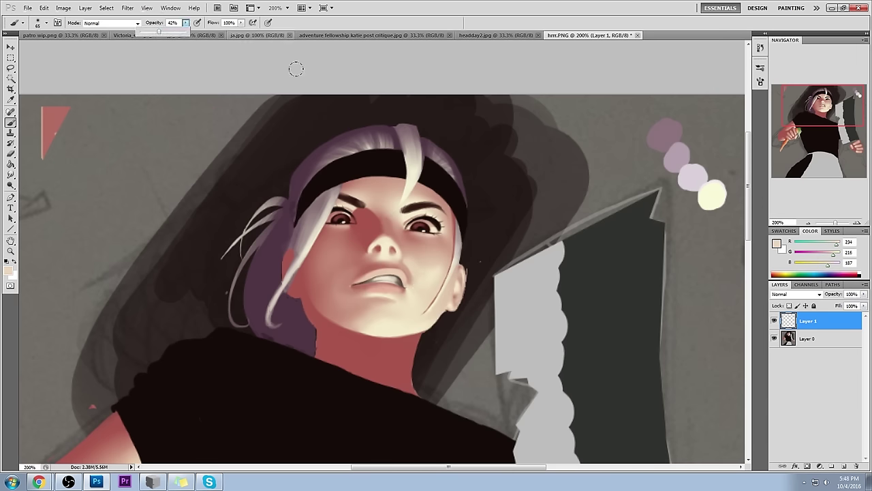
Step: Resample cheek and nose tones, then zoom on the eyes and pick the near-black eyelash colour
left_click(413, 260, "alt")
left_click(413, 265, "alt")
left_click(390, 255, "alt")
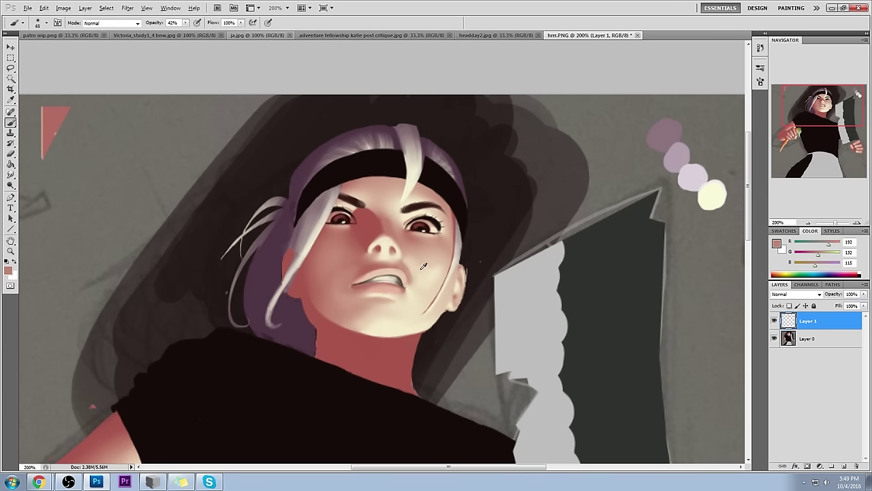
left_click(421, 266, "alt")
key("alt")
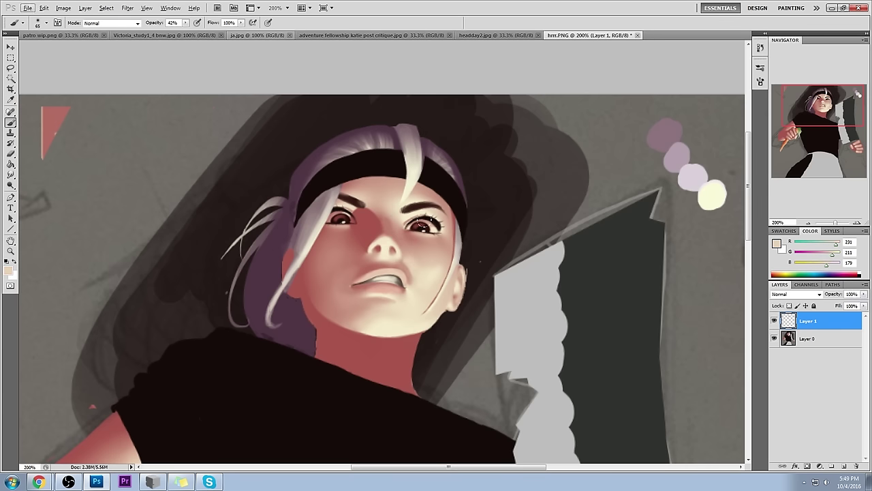
left_click_drag(404, 167, 391, 181)
left_click(505, 201, "alt")
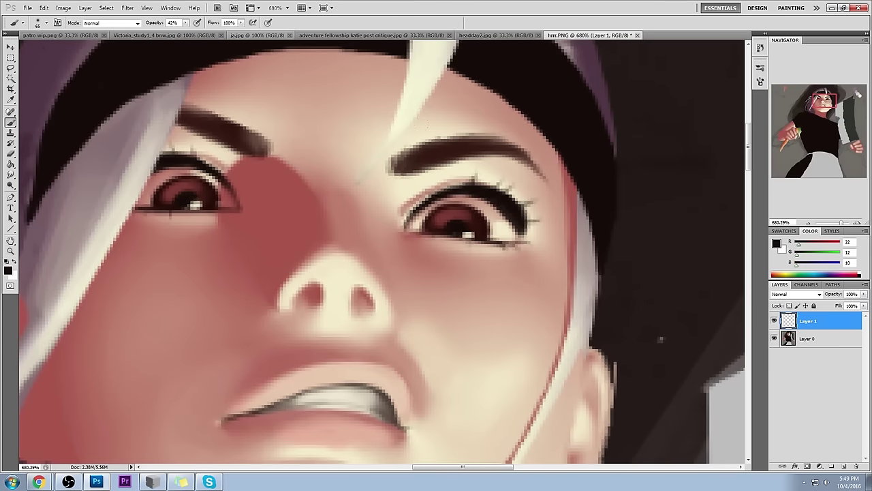
Step: Undo a trial crease under the right eye and set brush opacity to 74%
mouse_move(419, 240)
left_mouse_down()
mouse_move(491, 265)
mouse_move(513, 256)
left_mouse_up()
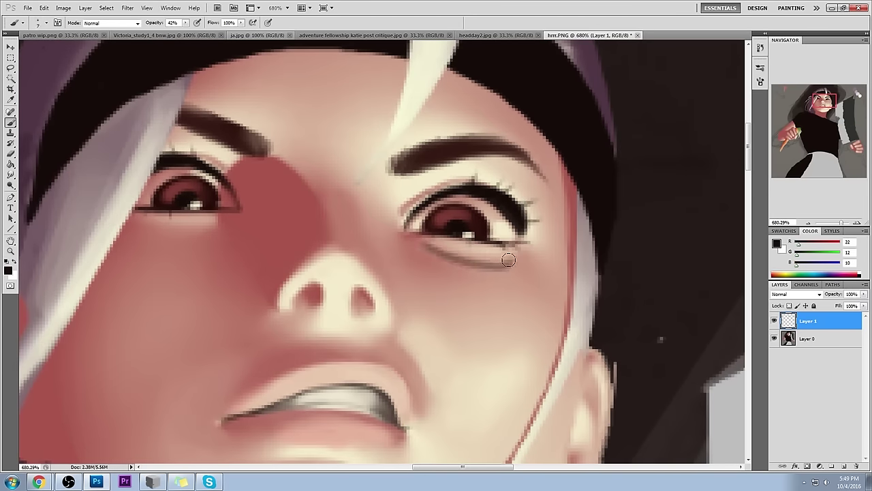
key("ctrl+z")
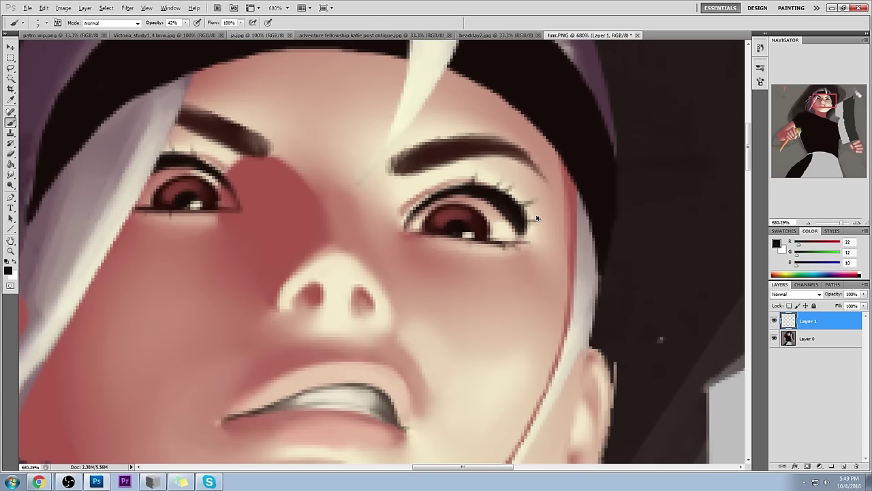
right_click(446, 178)
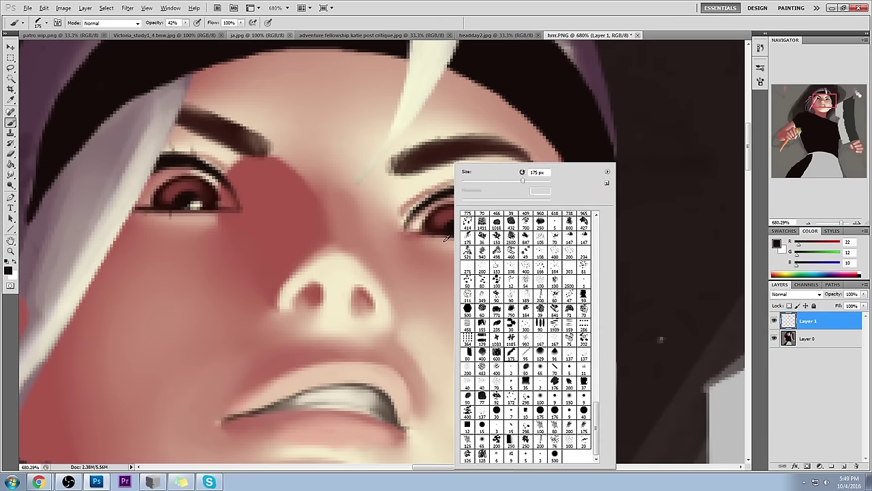
left_click(448, 239, "alt")
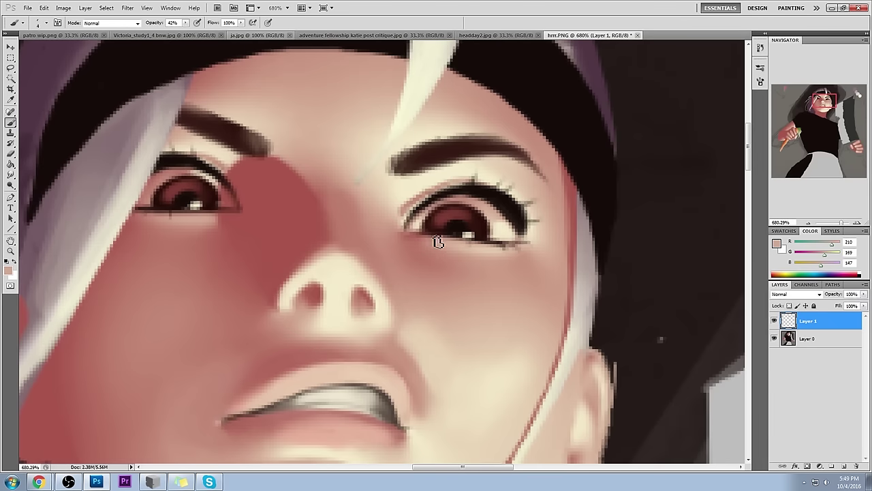
left_click(458, 244, "alt")
left_click(186, 23)
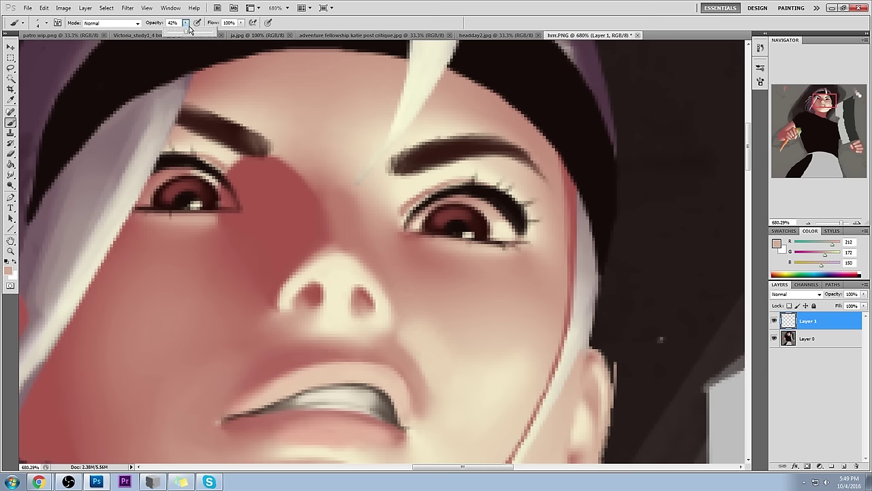
Step: Sample light and reddish skin tones below the right eye, ending on 186/120/106
left_click(498, 247, "alt")
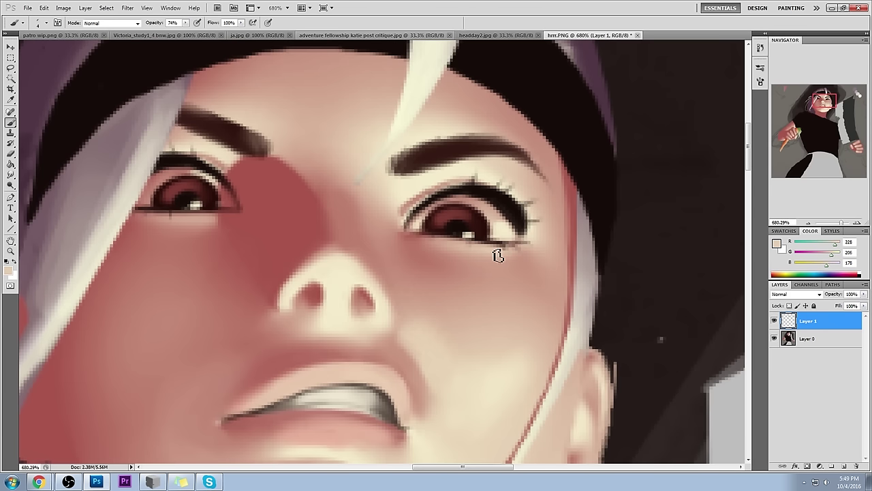
left_click(431, 249, "alt")
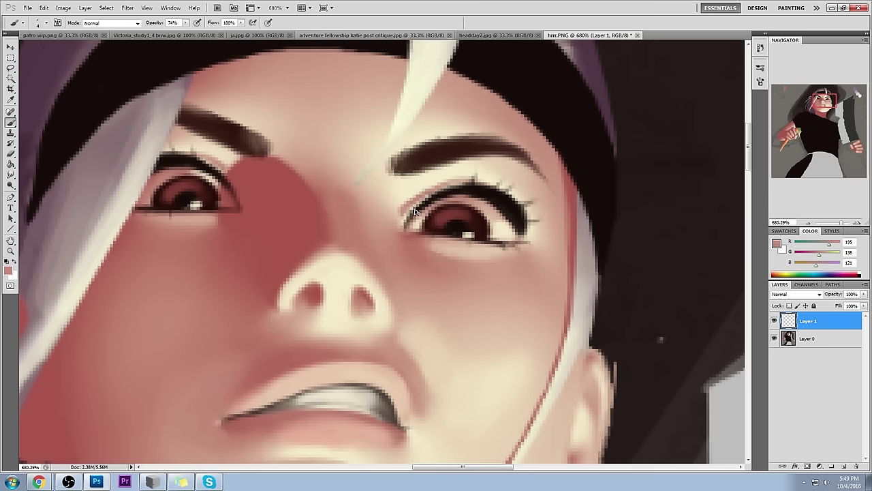
left_click(429, 254, "alt")
left_click(456, 250, "alt")
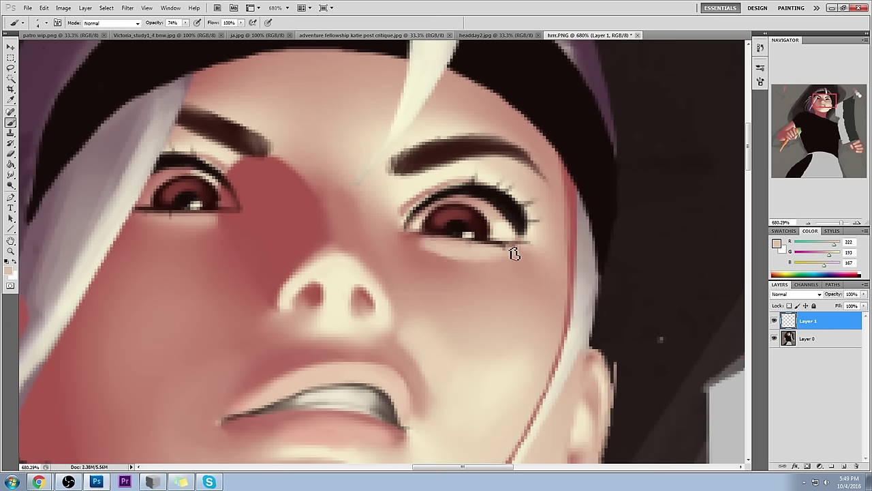
left_click(437, 260, "alt")
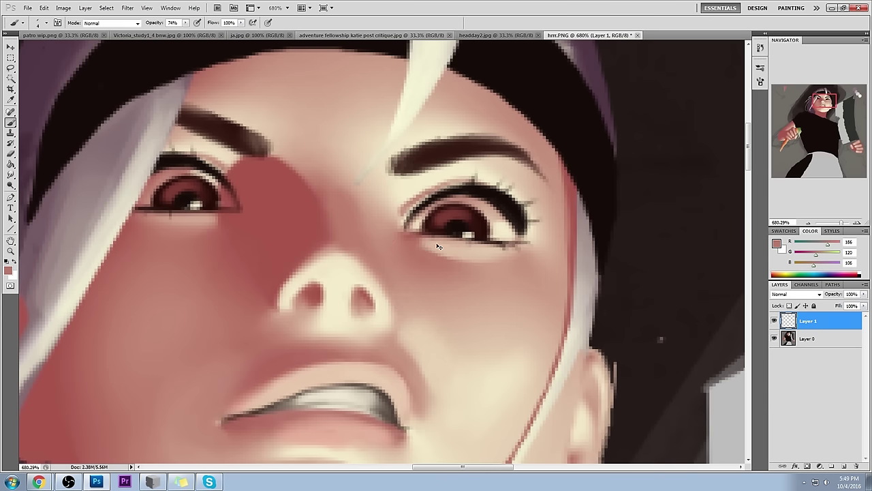
Step: Fit the whole painting on screen, then view it at actual size
key("ctrl+0")
key("ctrl+plus")
key("ctrl+minus")
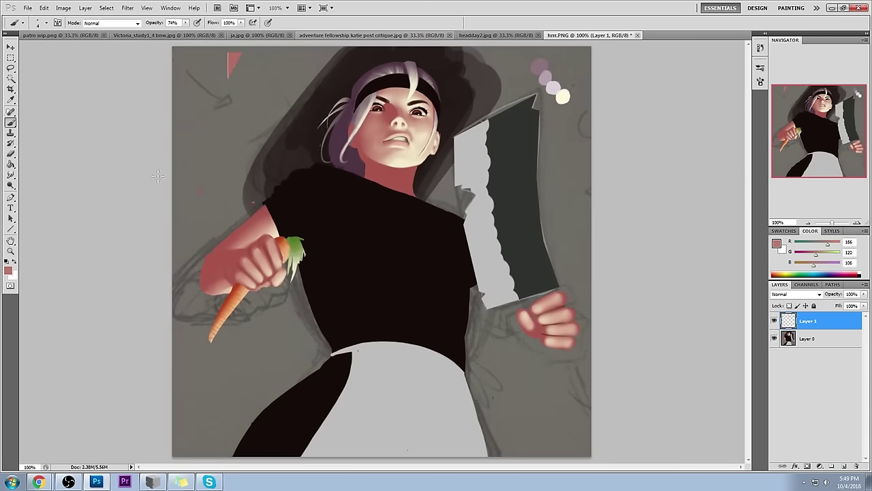
Step: Select the Sponge tool in Desaturate mode
left_click_drag(11, 174, 41, 190)
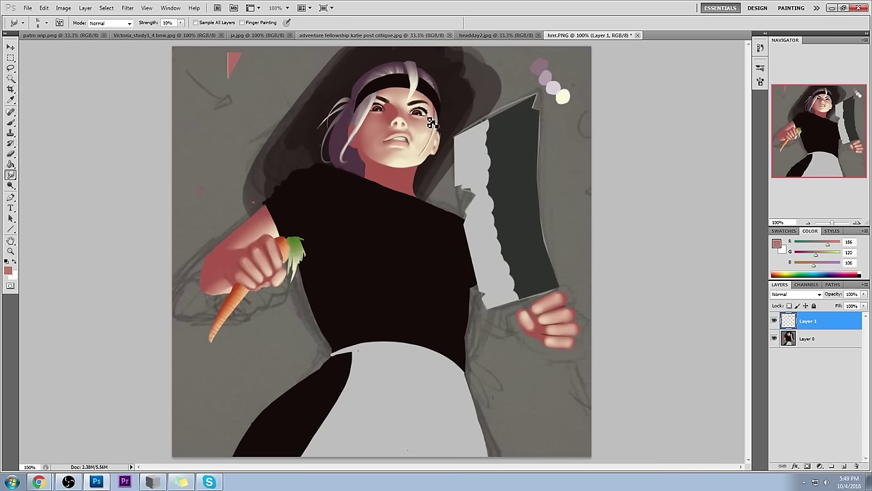
left_click(10, 185)
left_click(48, 202)
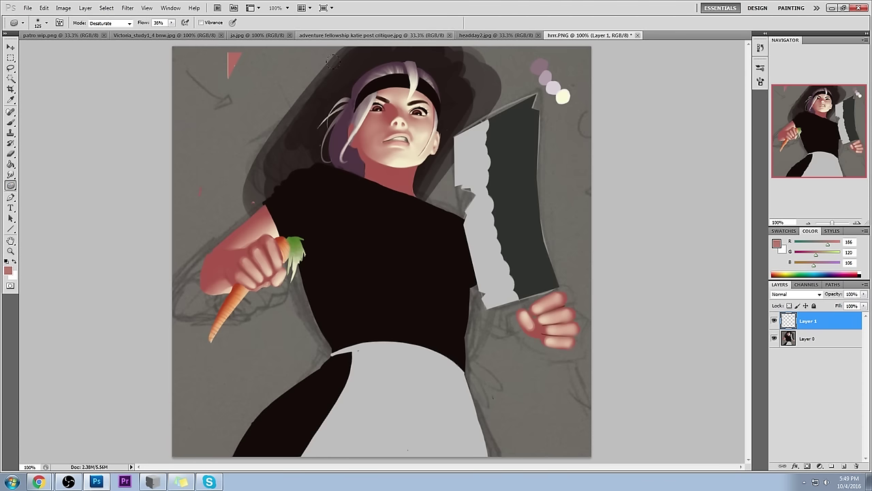
Step: Merge Layer 1 down into Layer 0, shrink the brush to 70 and add an empty layer
right_click(824, 321)
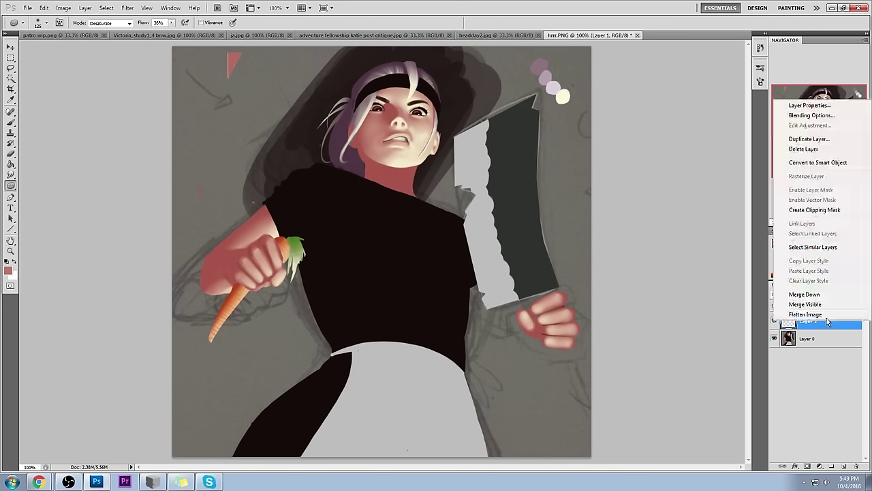
left_click(804, 341)
key("bracketleft")
key("bracketleft")
key("bracketleft")
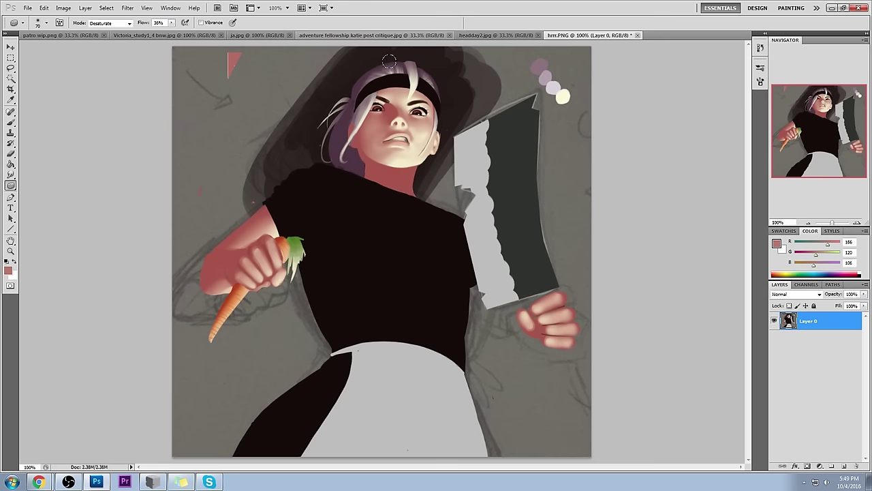
left_click(844, 467)
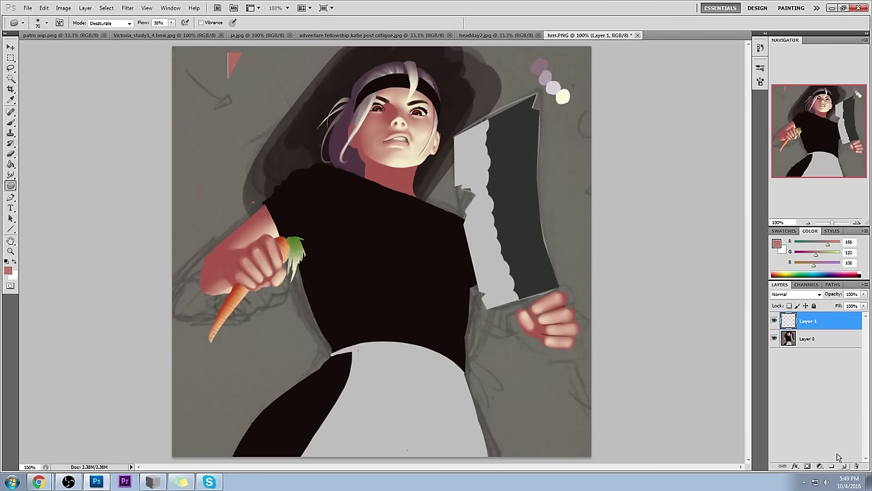
Step: Set Layer 1 to Color blend and paint background grey over the purple hair with a 90 px brush
left_click(818, 294)
left_click(793, 279)
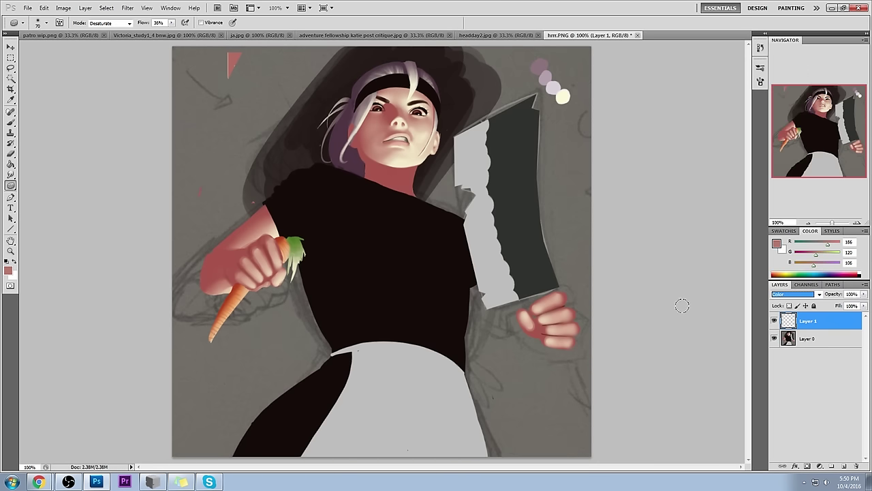
key("b")
right_click(392, 124)
double_click(485, 333)
key("bracketleft")
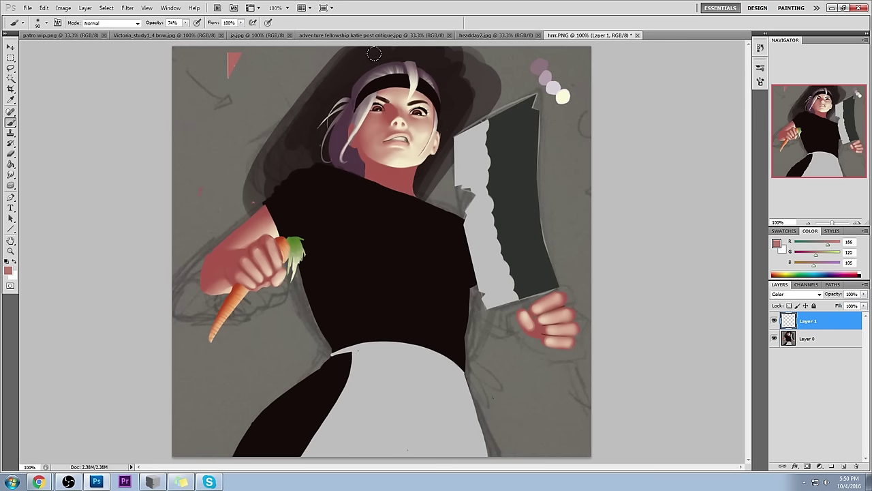
left_click(528, 76, "alt")
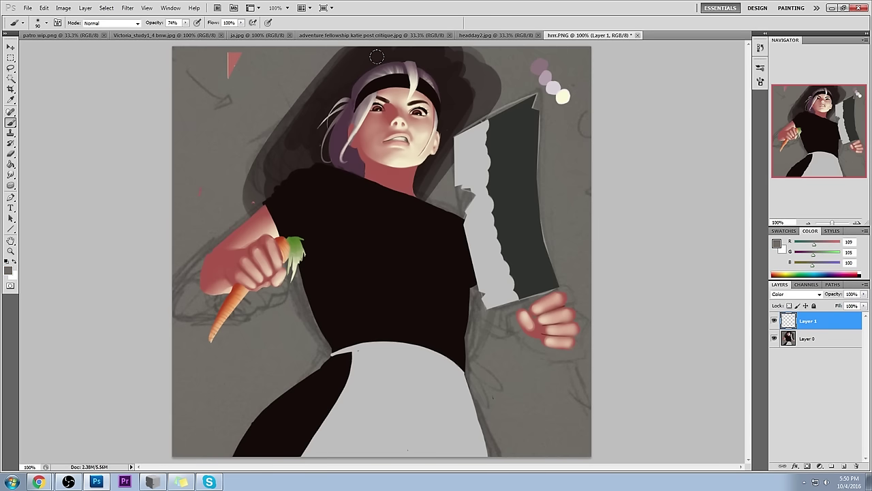
mouse_move(323, 144)
left_mouse_down()
mouse_move(332, 136)
mouse_move(344, 147)
mouse_move(338, 120)
left_mouse_up()
Step: Toggle the colour layer to compare and lower its fill to about 71%
left_click(774, 321)
left_click(774, 321)
left_click(865, 305)
left_click_drag(860, 316, 850, 315)
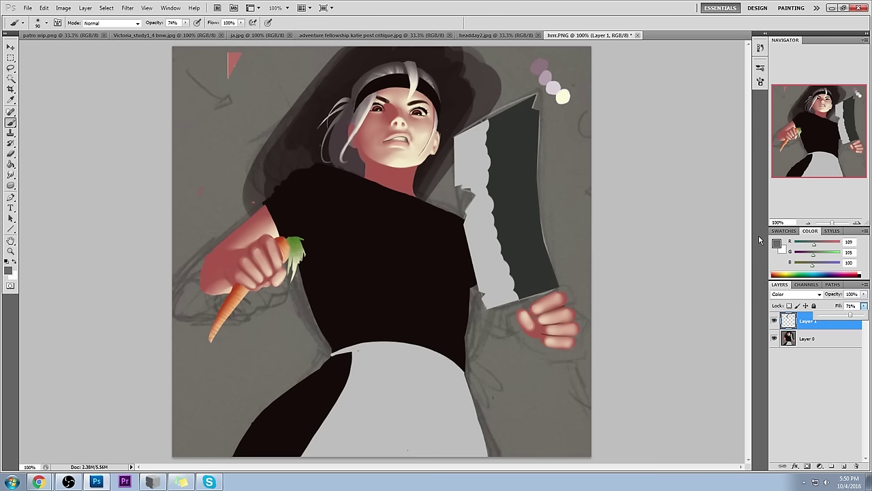
left_click(777, 244)
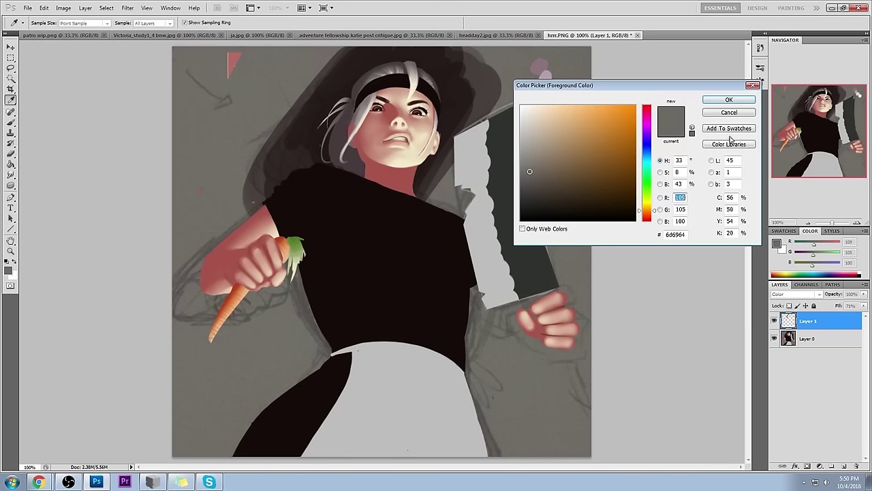
Step: Try face-sampled skin and red tones and a purple shift, then cancel to keep the grey
left_click_drag(645, 124, 645, 111)
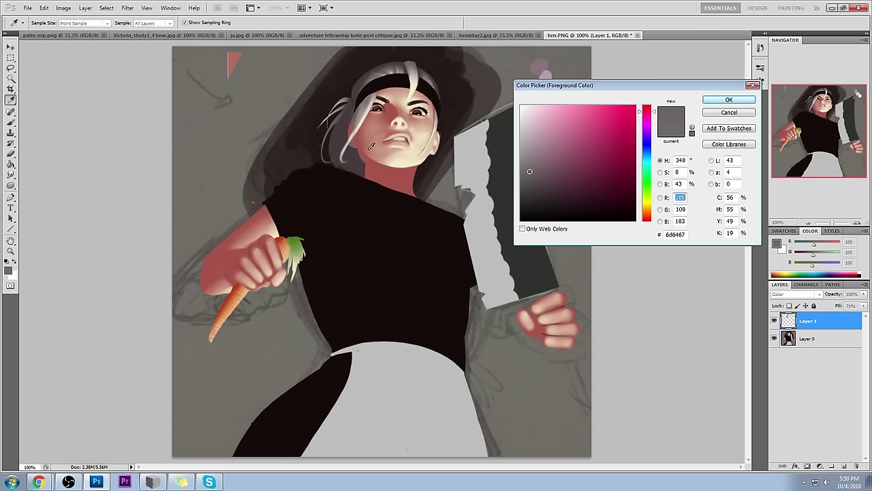
left_click(394, 110)
left_click_drag(658, 222, 656, 223)
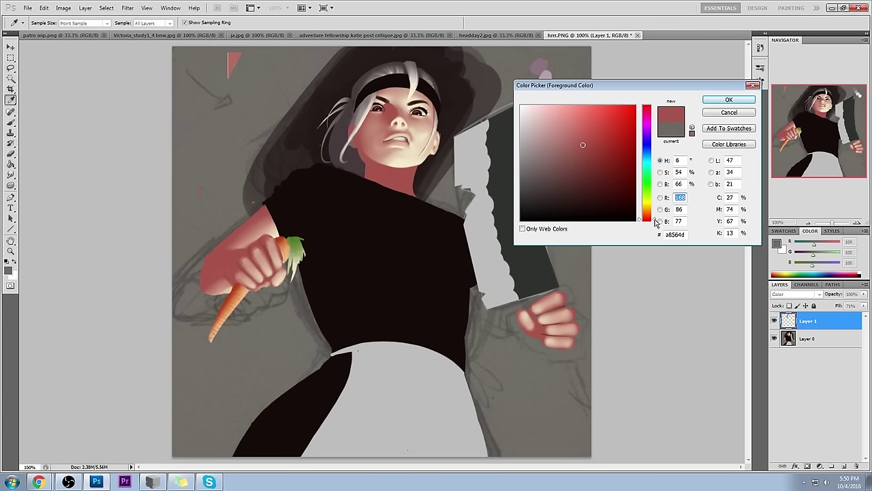
left_click(423, 129)
left_click(426, 128)
left_click(394, 110)
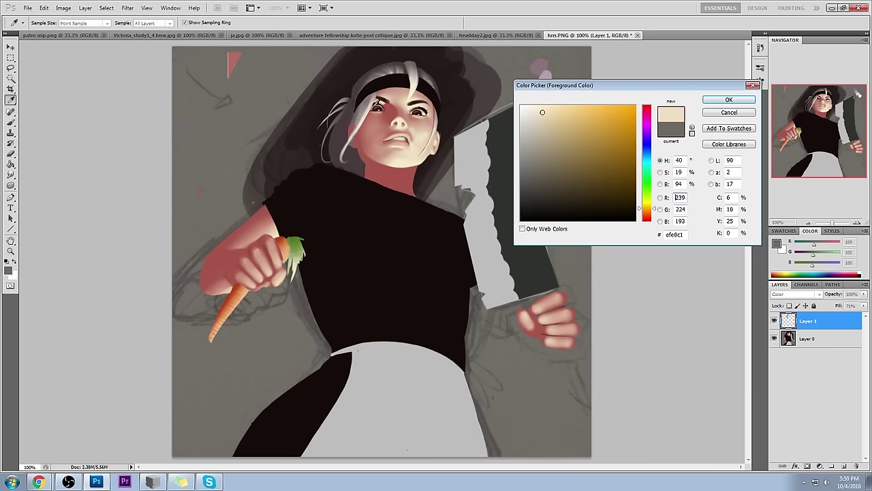
left_click(394, 110)
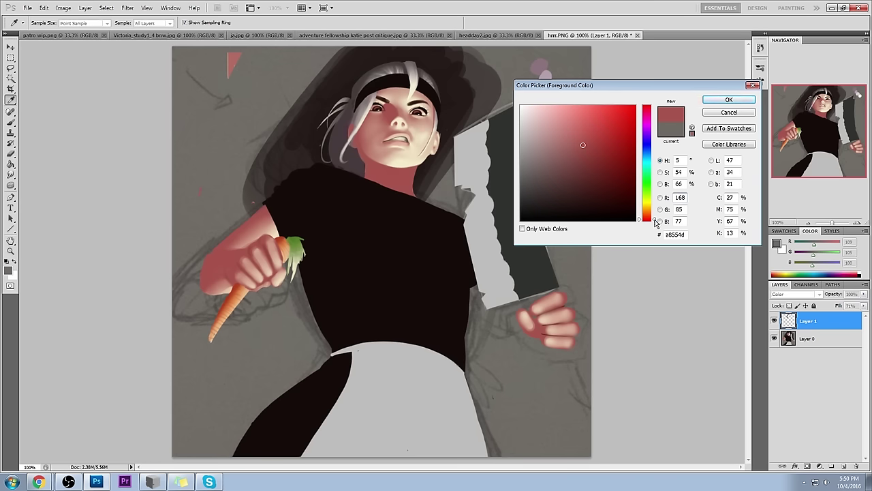
left_click(649, 133)
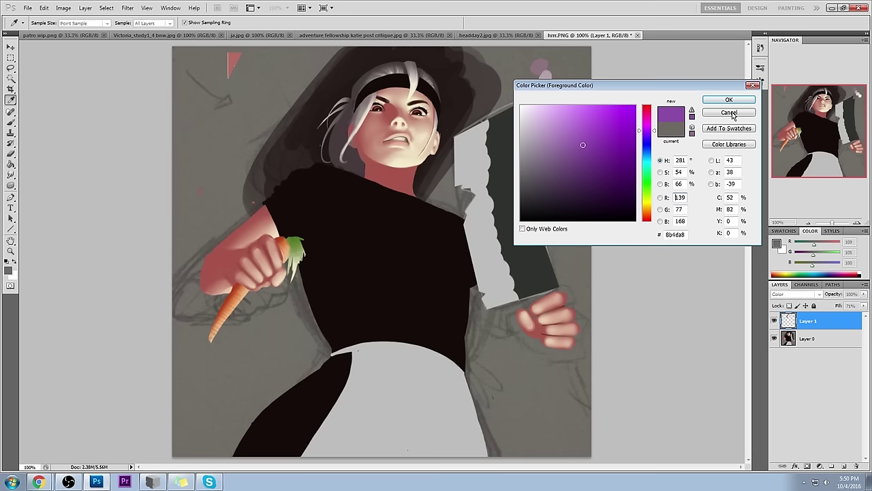
left_click(732, 113)
key("b")
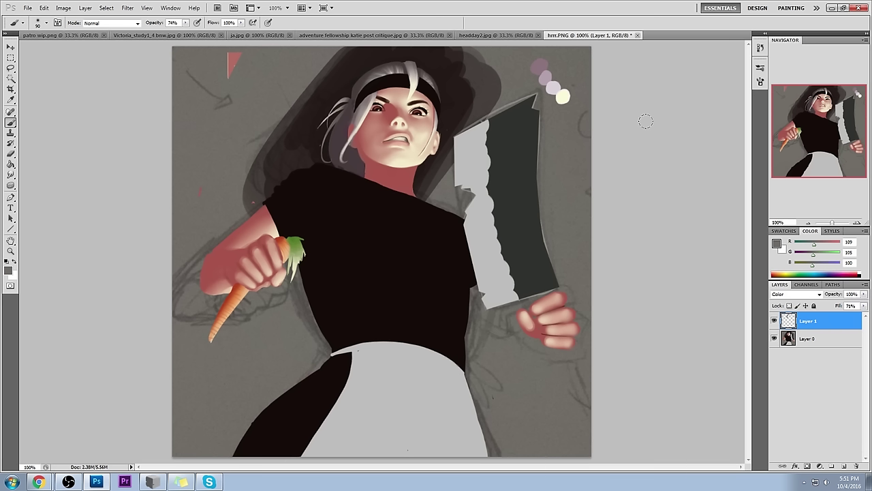
Step: Toggle the hair colour layer off and on twice to compare before and after
left_click(774, 321)
left_click(775, 321)
left_click(774, 321)
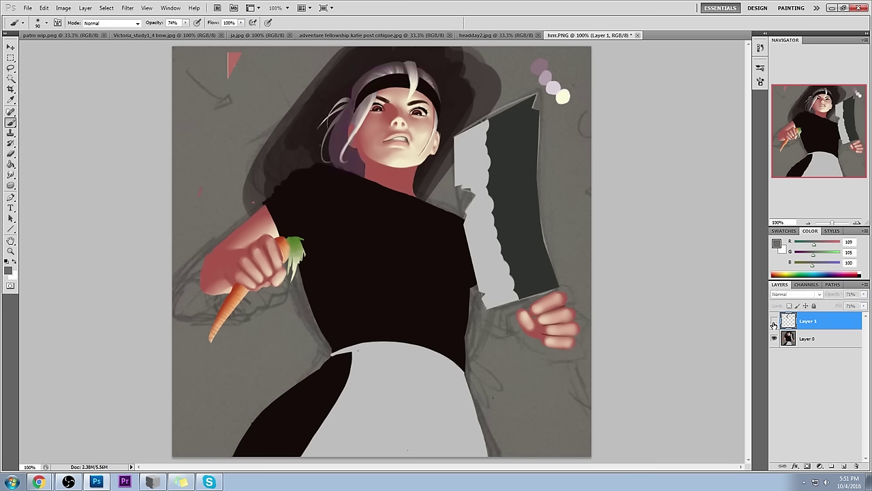
left_click(774, 322)
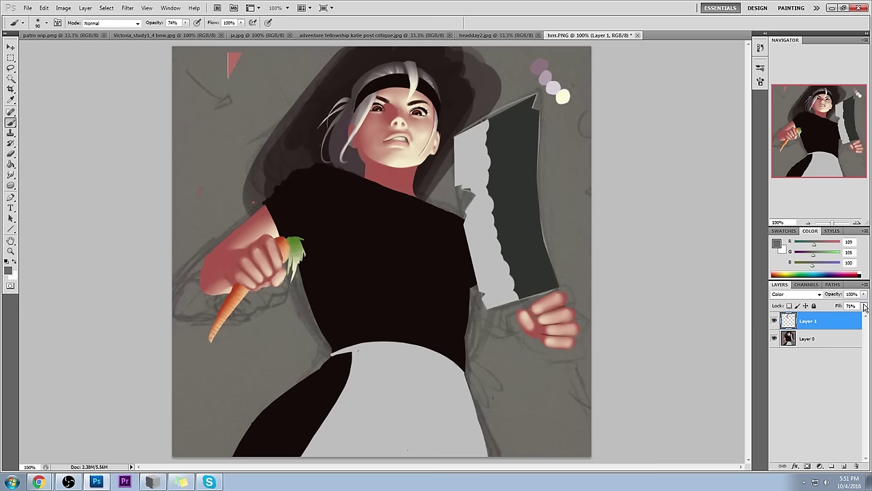
Step: Flatten the image into a single Layer 0
right_click(828, 321)
left_click(806, 312)
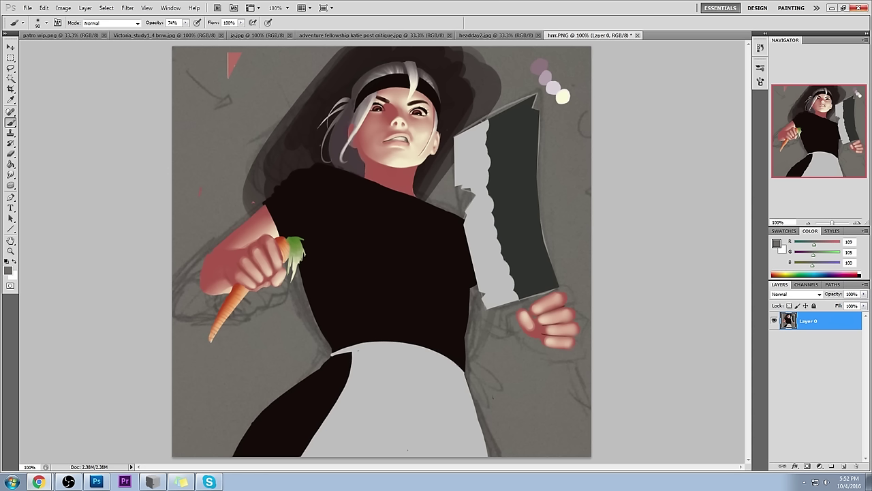
left_click(777, 244)
Step: Set the foreground colour to a warm brown of 176/103/75
left_click_drag(649, 207, 651, 218)
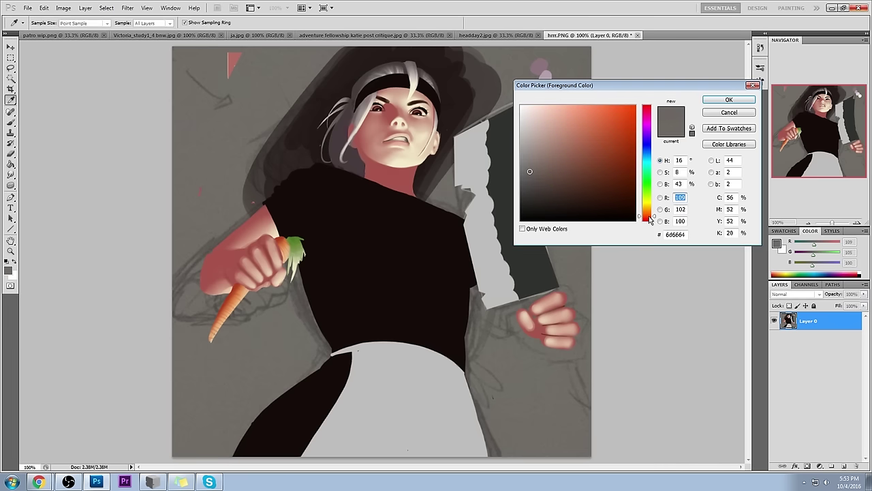
left_click_drag(593, 150, 587, 141)
left_click(744, 103)
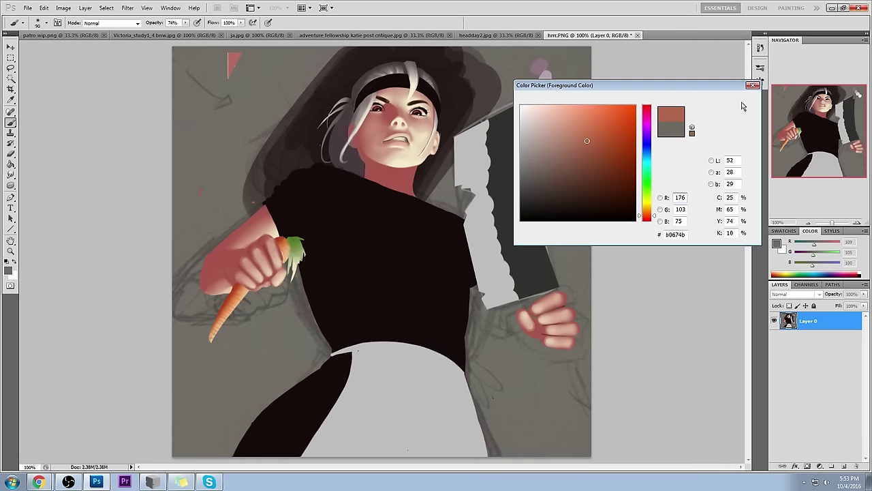
Step: Try orange, yellow, olive and green hues in the picker, then discard them
left_click(777, 243)
left_click_drag(654, 220, 652, 212)
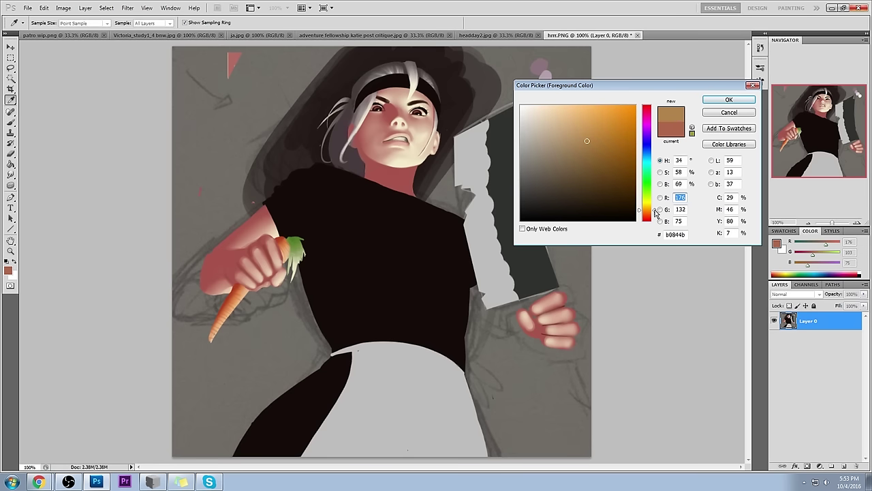
left_click_drag(655, 210, 654, 208)
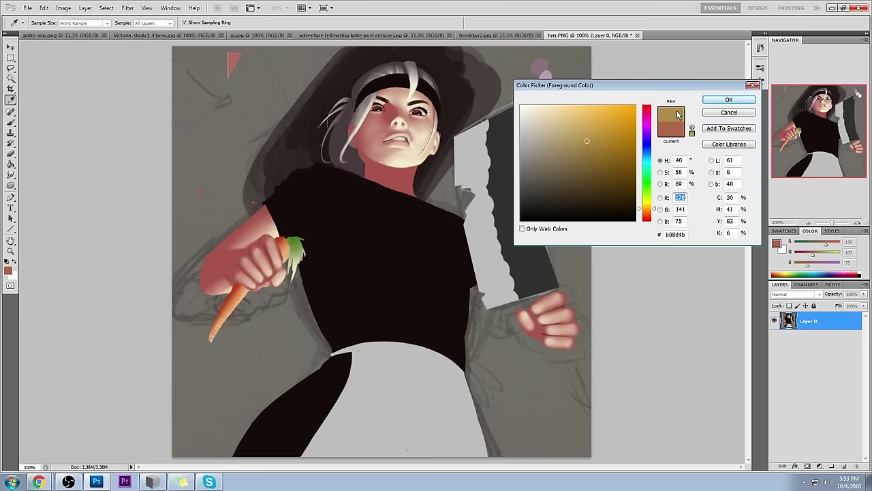
left_click_drag(654, 209, 654, 205)
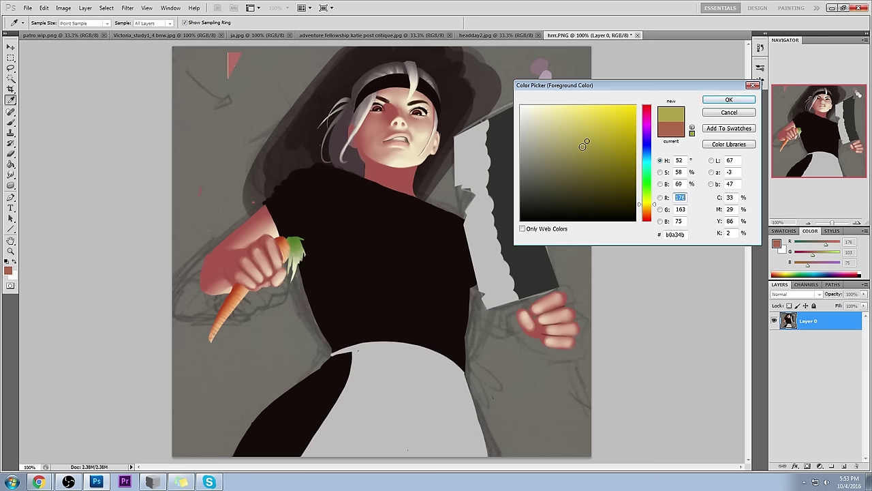
mouse_move(588, 141)
left_mouse_down()
mouse_move(592, 117)
mouse_move(613, 112)
mouse_move(603, 109)
left_mouse_up()
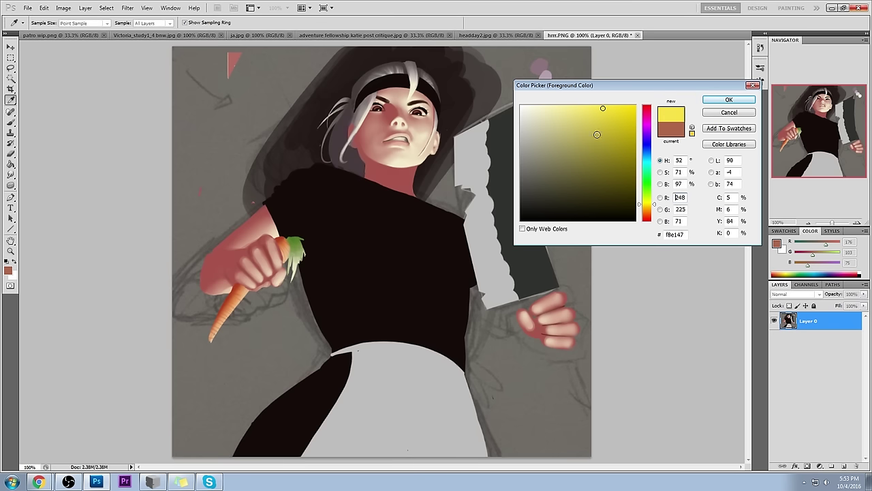
left_click_drag(603, 109, 600, 131)
left_click_drag(656, 204, 655, 194)
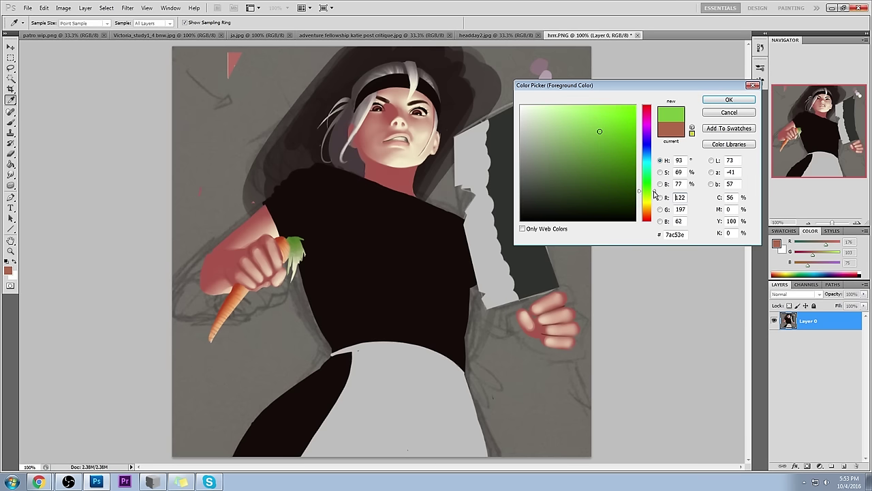
left_click(743, 112)
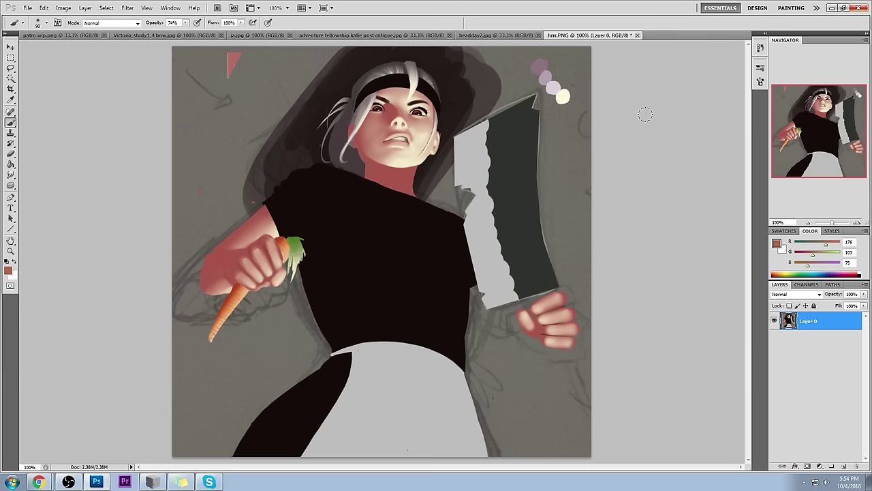
Step: Select the Desaturate sponge and sample face tones in the picker without keeping them
left_click_drag(11, 186, 53, 208)
left_click(777, 243)
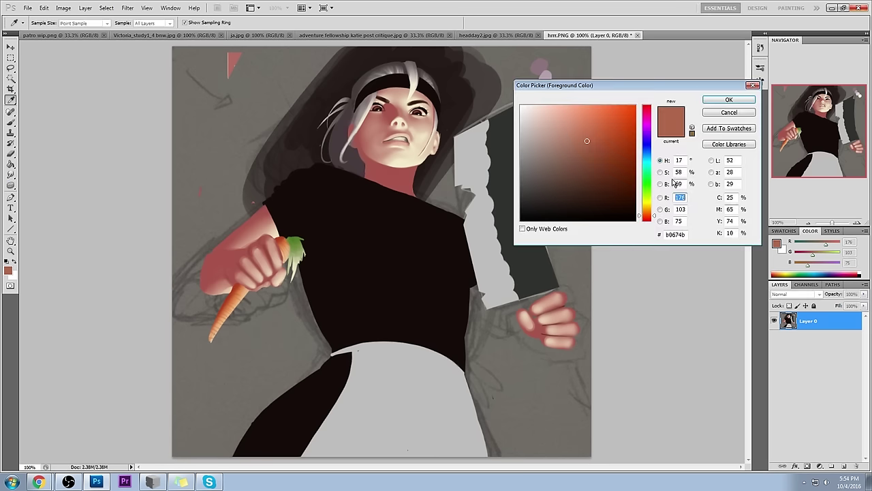
left_click(396, 109)
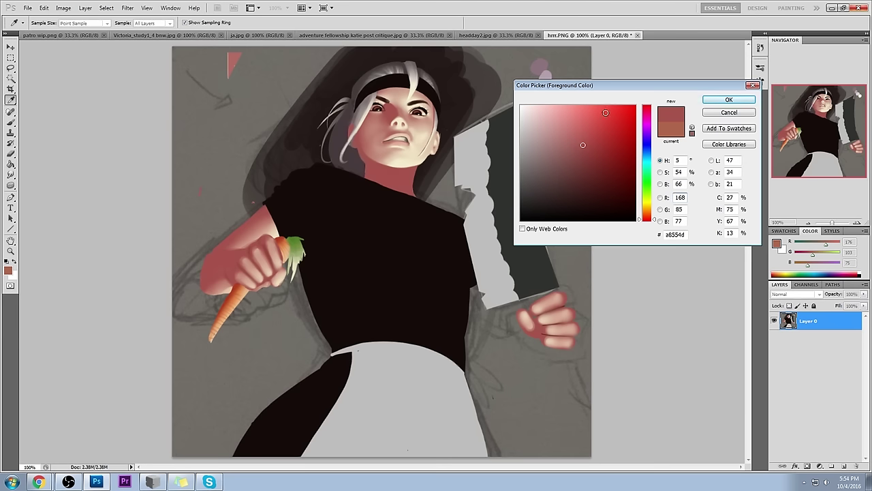
left_click(401, 102)
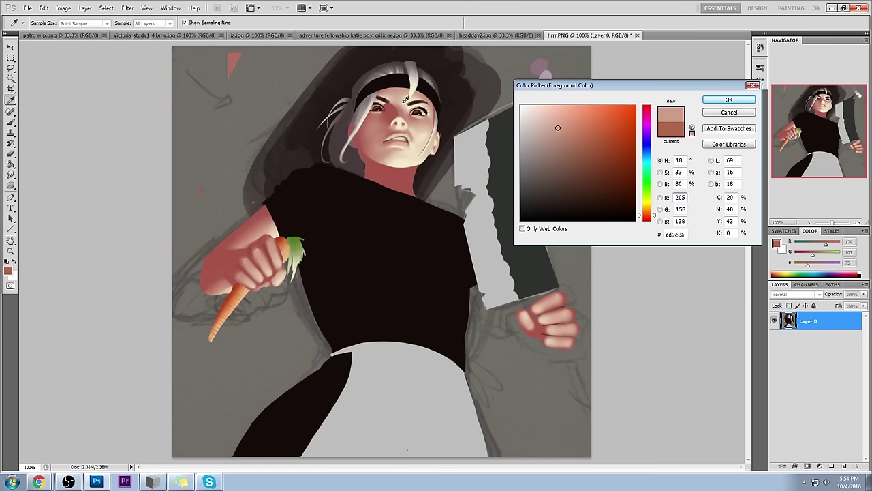
left_click(406, 99)
left_click(423, 134)
mouse_move(430, 130)
left_mouse_down()
mouse_move(417, 126)
mouse_move(432, 120)
mouse_move(428, 131)
left_mouse_up()
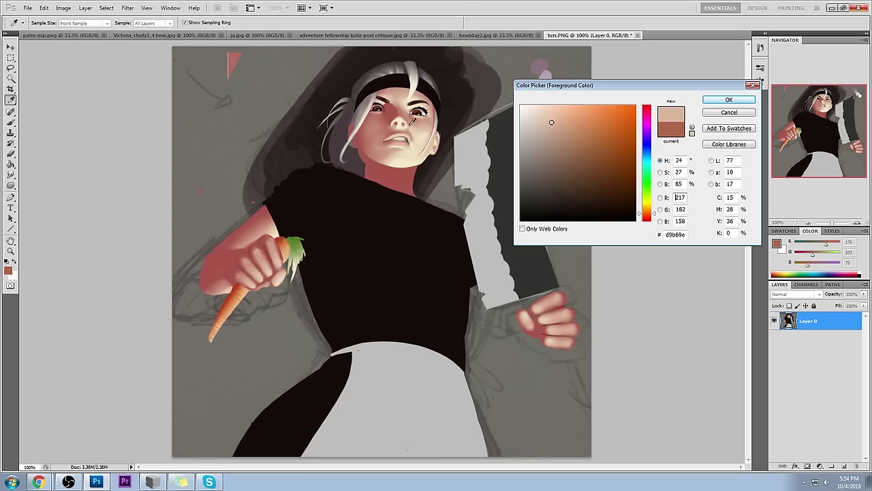
left_click(728, 112)
key("o")
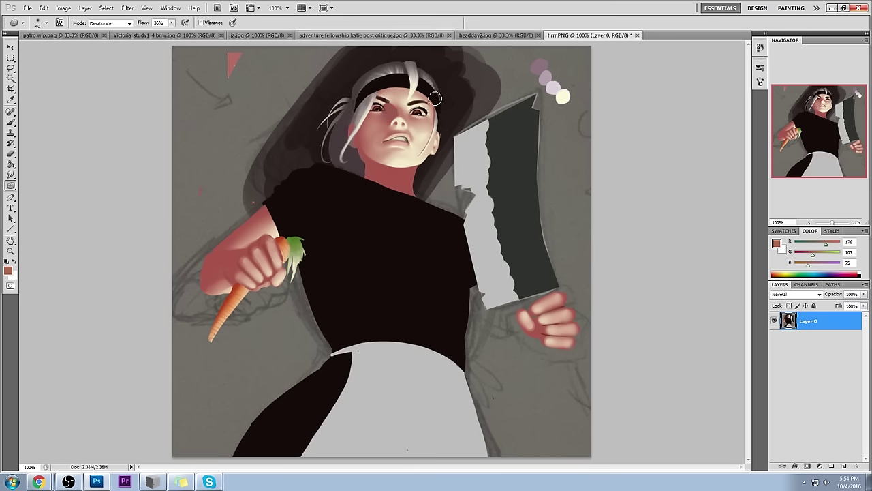
Step: Sponge-desaturate the zoomed-in face at 36% flow from chin to forehead, then return to 100%
key("z")
left_click_drag(331, 75, 458, 163)
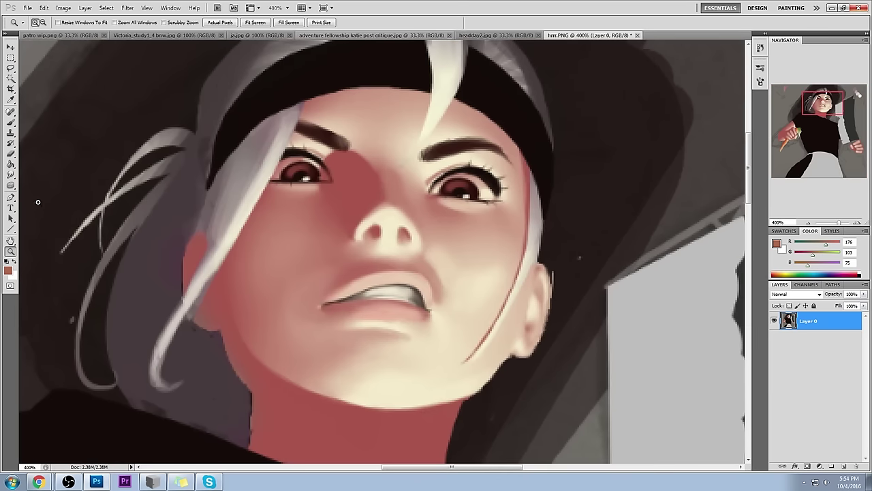
key("o")
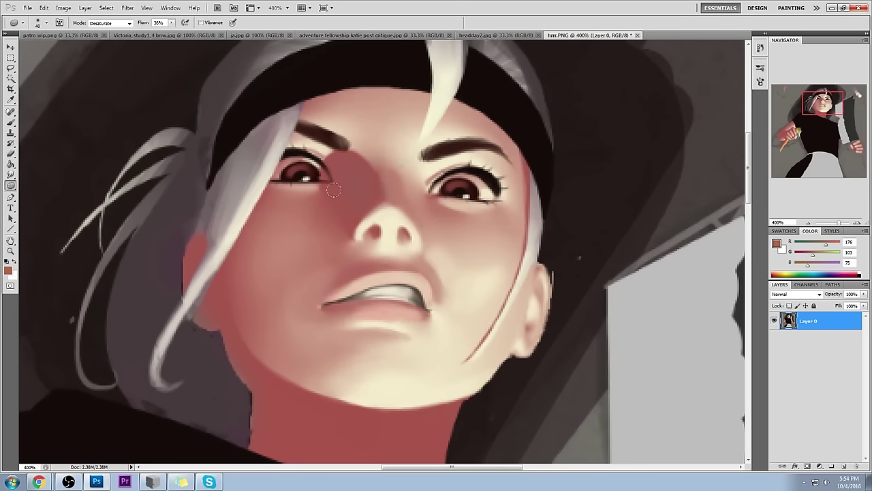
key("alt")
key("alt")
left_click_drag(471, 368, 478, 230)
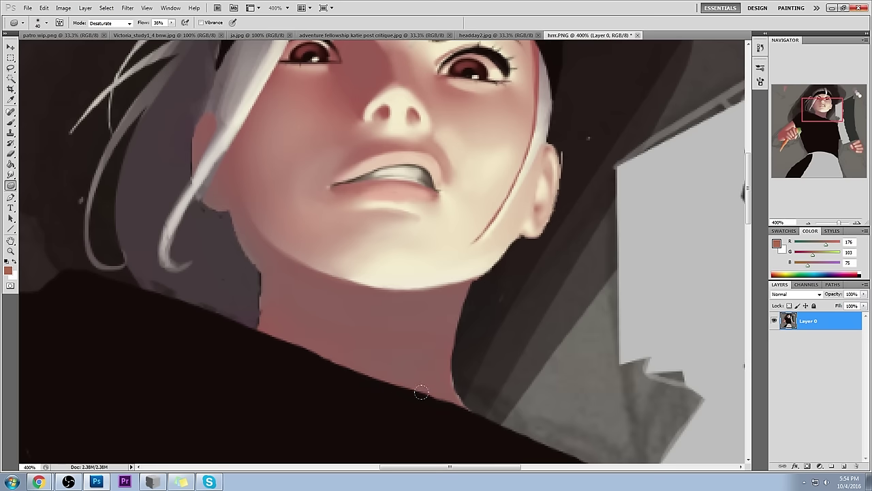
left_click_drag(289, 165, 310, 375)
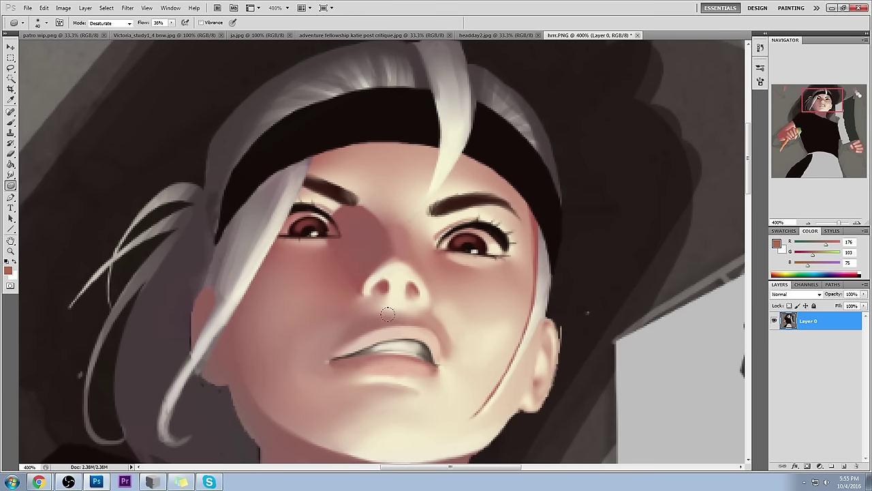
key("ctrl+1")
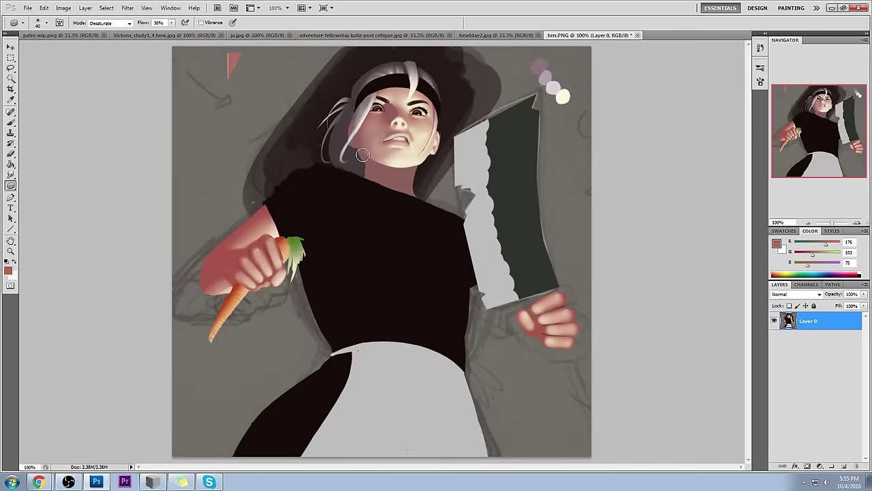
Step: Revert history to before the sponge edits and copy the desaturated version onto a new layer
key("ctrl+a")
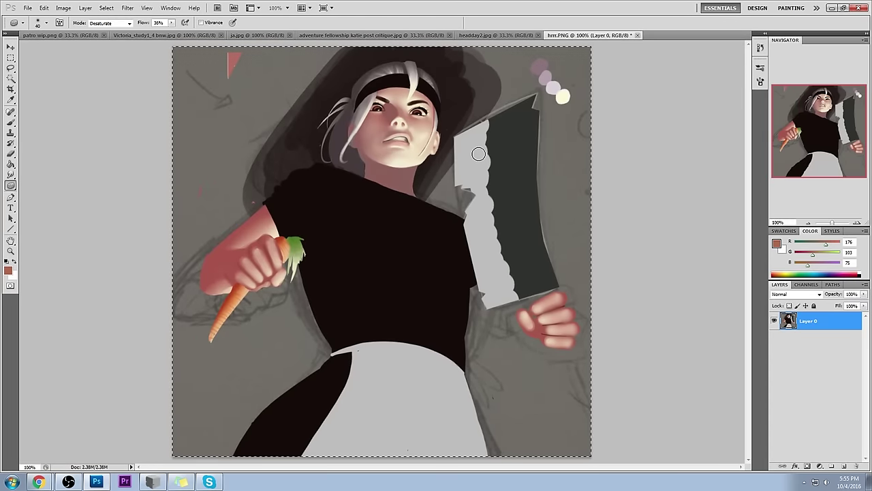
left_click(760, 50)
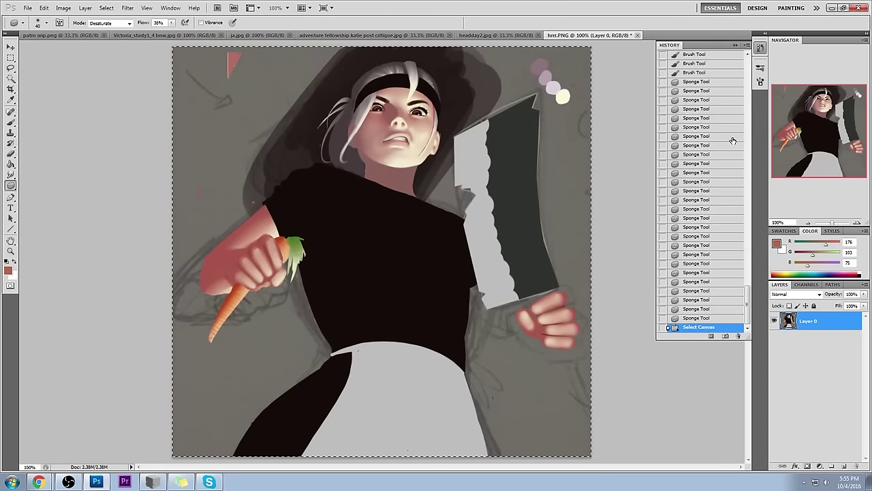
left_click(685, 73)
key("ctrl+j")
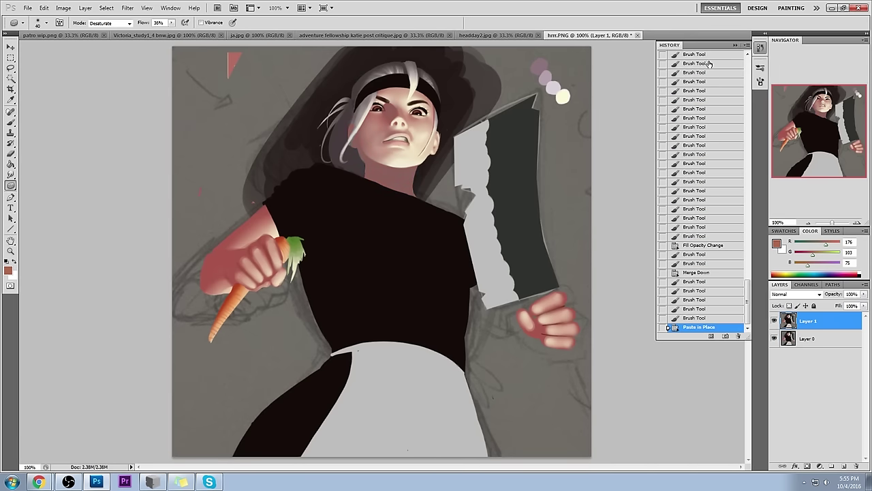
left_click(736, 45)
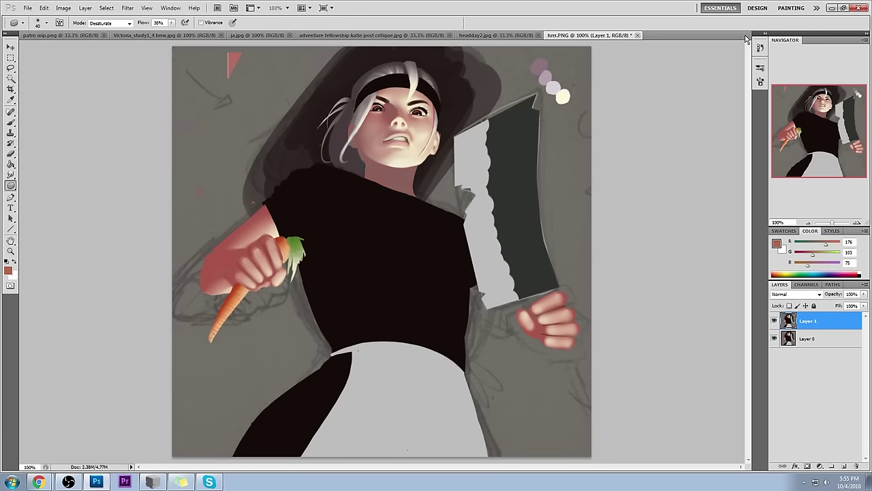
Step: Sample the face's reddish skin tone 925e59 as the foreground colour
left_click(777, 244)
left_click(395, 110)
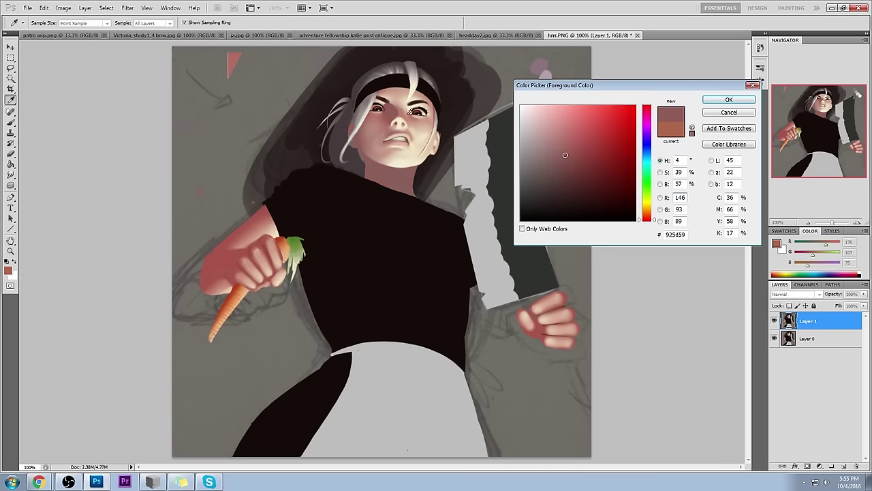
left_click(647, 125)
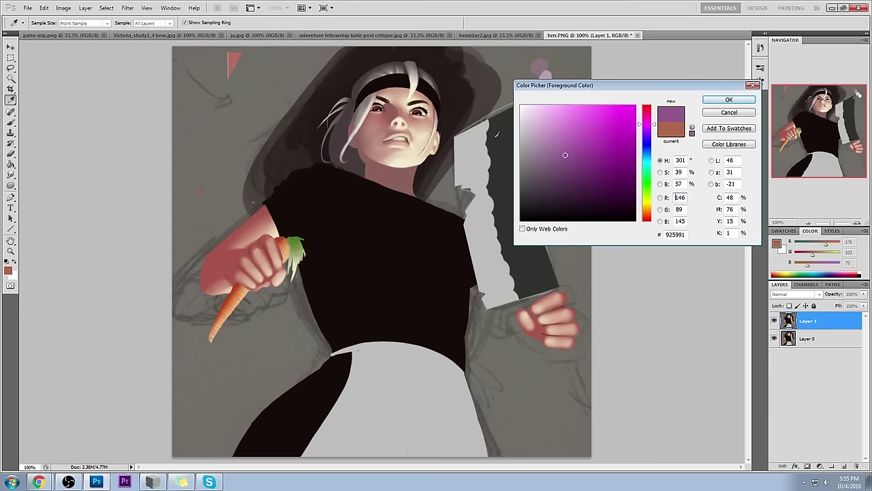
left_click(392, 109)
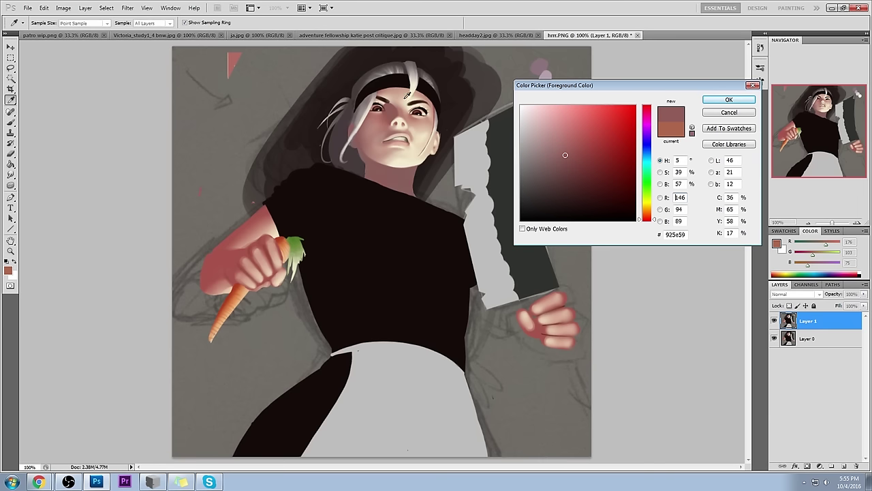
left_click(738, 101)
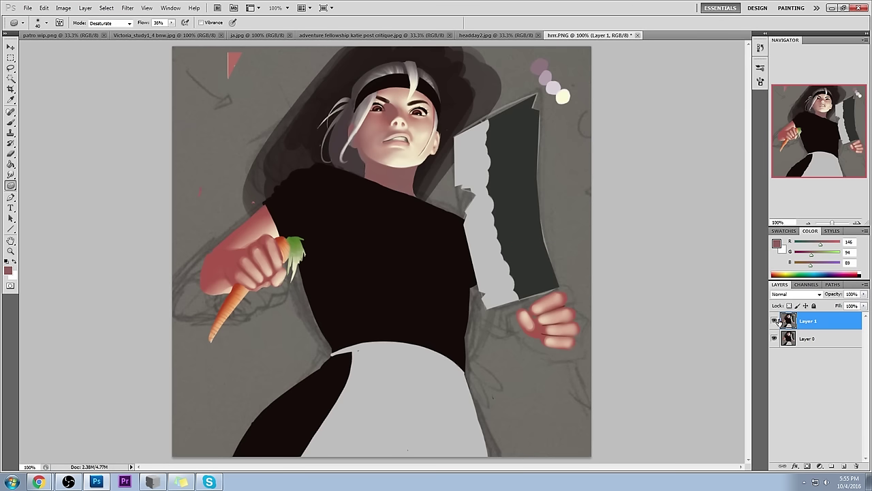
Step: Drop Layer 1's fill to 75%, compare it on and off, then merge it into Layer 0
left_click(864, 307)
left_click_drag(864, 307, 853, 318)
left_click(775, 320)
left_click(775, 321)
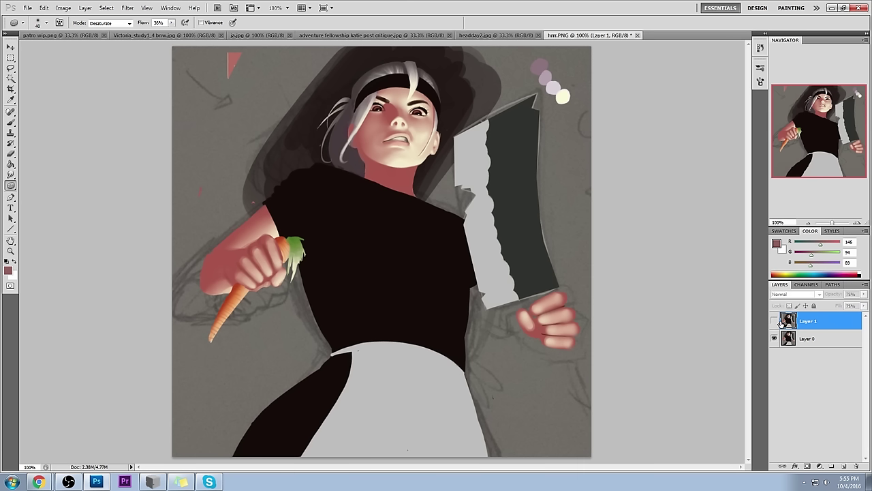
left_click(774, 321)
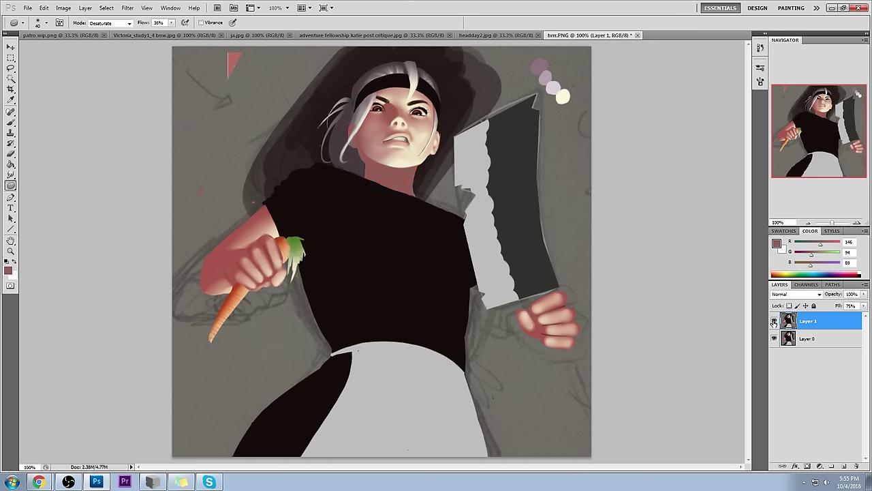
left_click(775, 321)
left_click(775, 321)
right_click(819, 325)
left_click(814, 353)
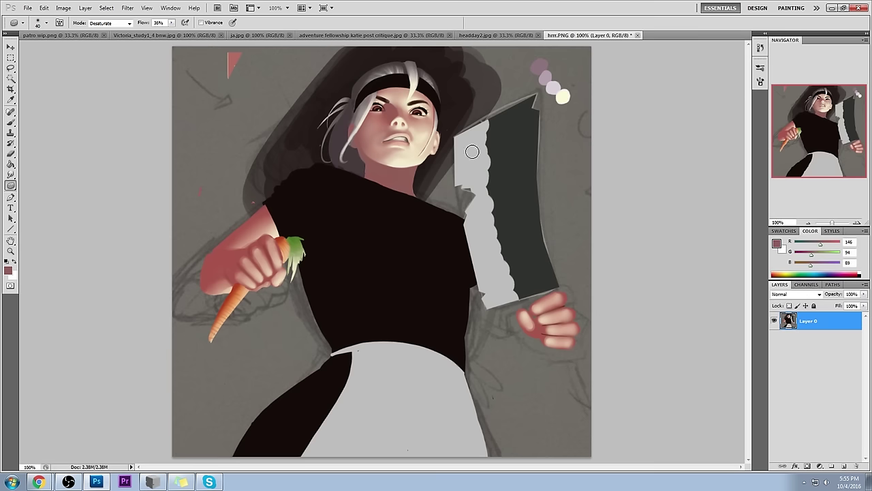
Step: Open Liquify with a brush size of 181 and push the face and mouth into shape
left_click(127, 7)
left_click(138, 60)
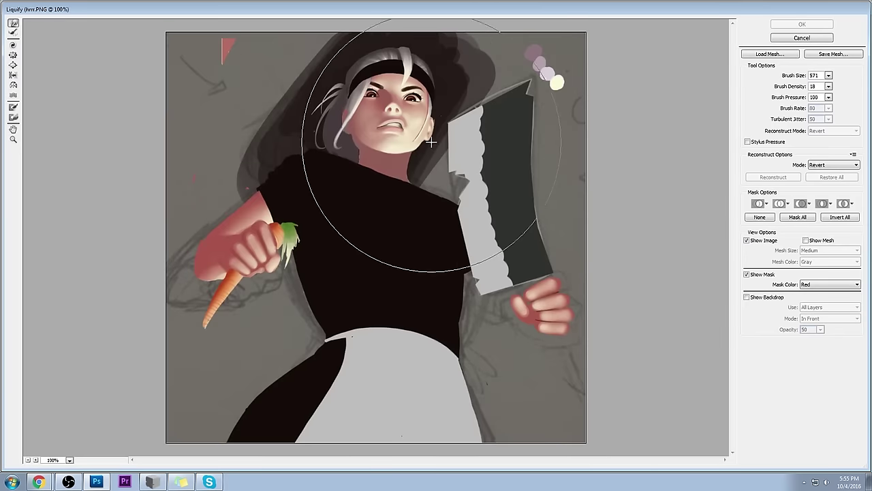
left_click(828, 75)
left_click_drag(792, 86, 788, 86)
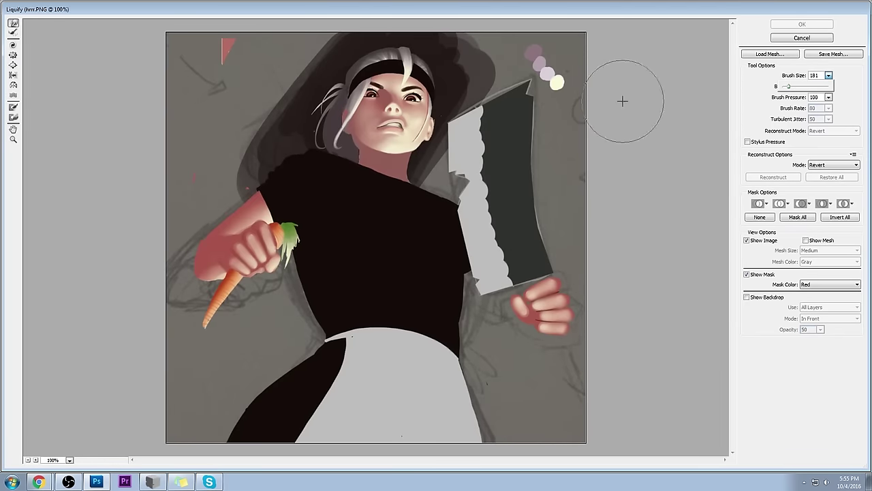
mouse_move(438, 107)
left_mouse_down()
mouse_move(361, 129)
mouse_move(378, 128)
left_mouse_up()
Step: Refine the mouth and jaw with a smaller brush zoomed in, apply the warp, and select all
key("bracketleft")
key("bracketleft")
key("bracketleft")
key("bracketleft")
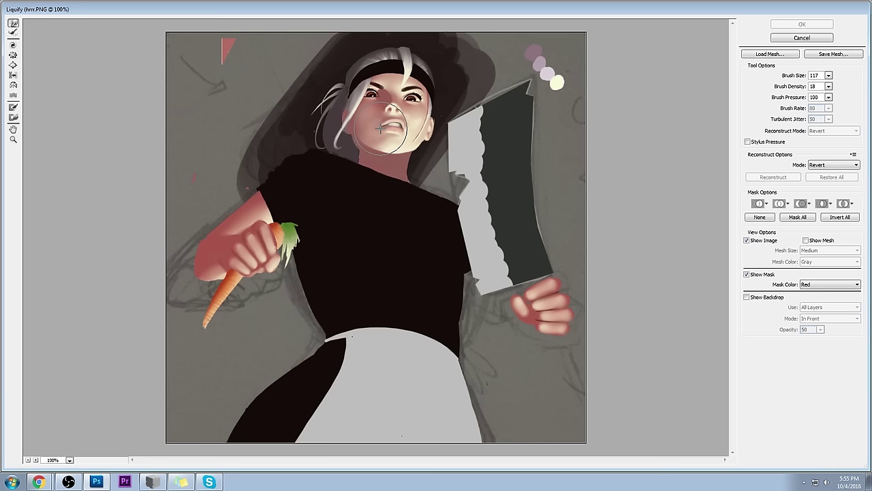
mouse_move(380, 127)
left_mouse_down()
mouse_move(427, 136)
mouse_move(375, 127)
mouse_move(404, 127)
mouse_move(375, 131)
mouse_move(406, 123)
left_mouse_up()
key("ctrl+space")
left_click_drag(351, 78, 468, 175)
key("bracketleft")
key("bracketleft")
key("bracketleft")
key("bracketleft")
key("bracketleft")
key("bracketleft")
key("bracketleft")
key("bracketleft")
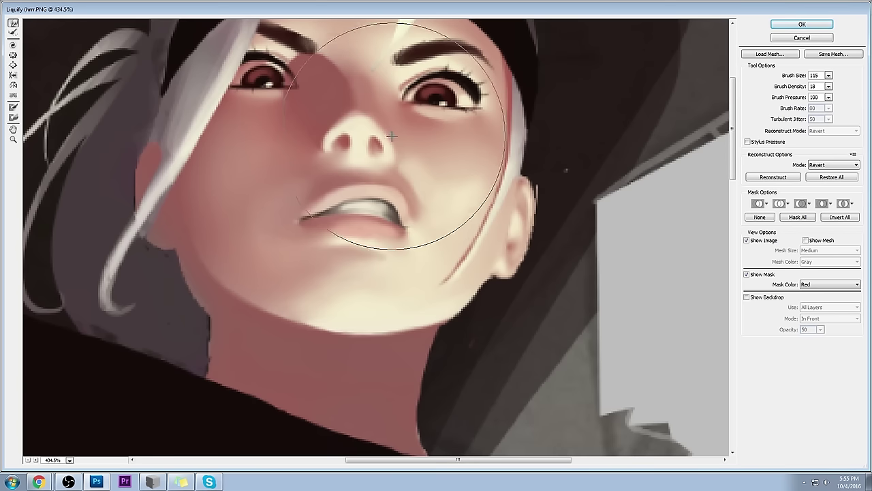
key("bracketleft")
key("bracketleft")
key("bracketleft")
key("bracketleft")
key("bracketleft")
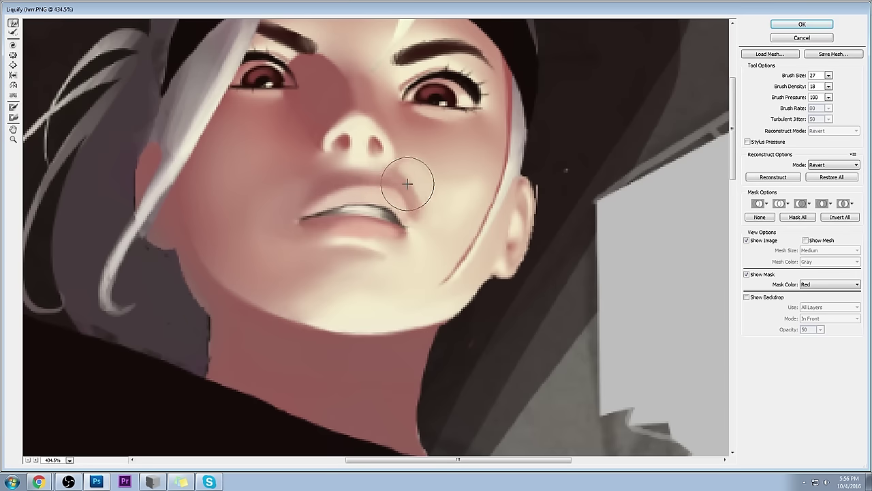
scroll(366, 194, "down", 5)
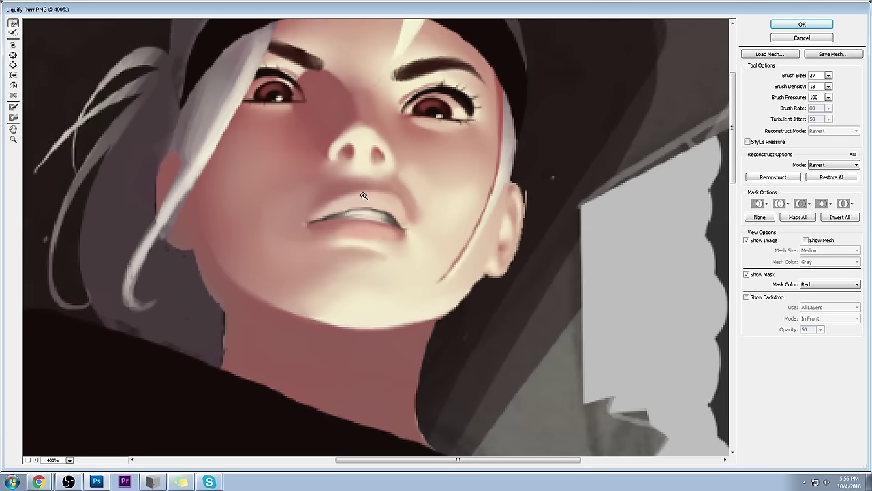
scroll(421, 189, "down", 1)
scroll(423, 184, "up", 1)
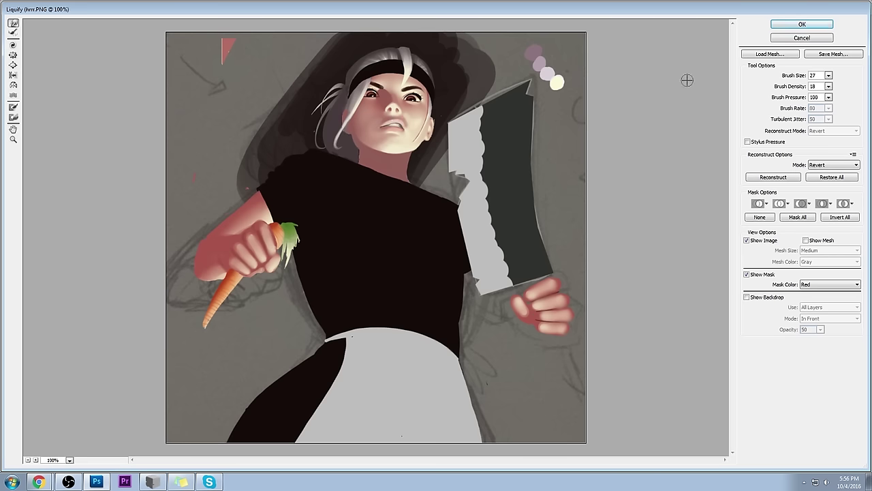
left_click(777, 26)
key("ctrl+a")
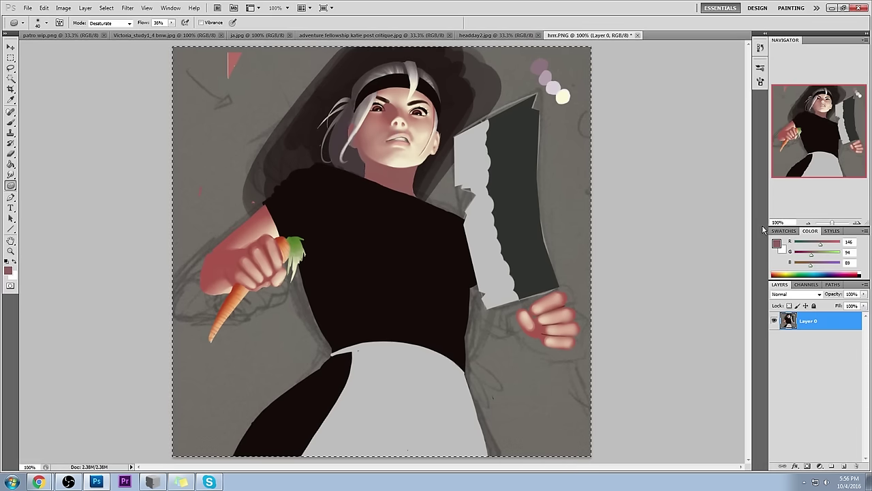
Step: Revert to the original snapshot and place the edited painting on Layer 1 above it
left_click(760, 48)
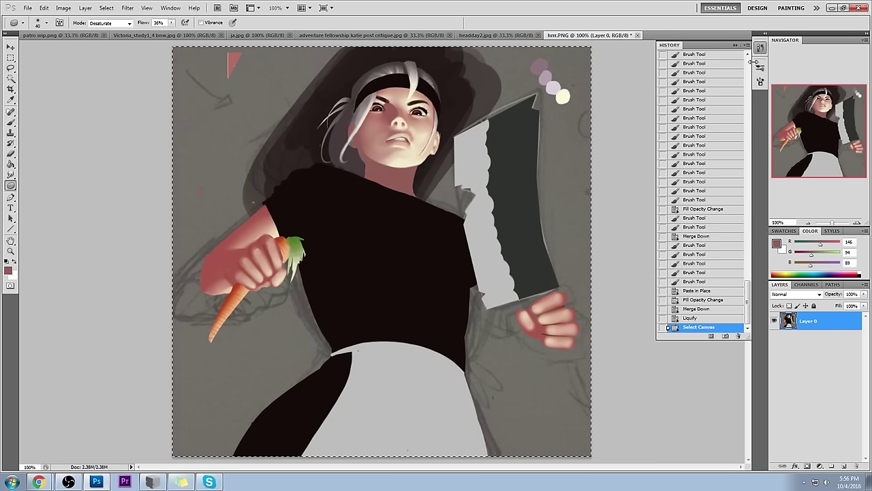
left_click(747, 232)
left_click_drag(747, 232, 747, 65)
left_click(726, 59)
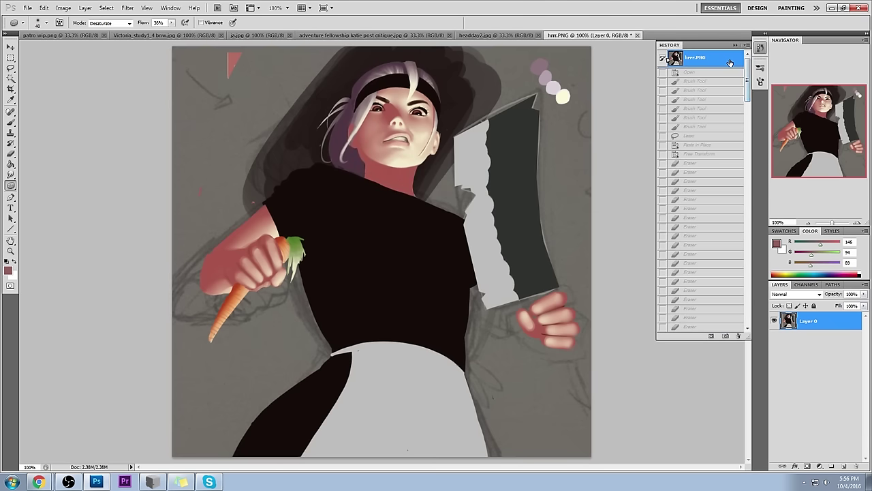
key("ctrl+j")
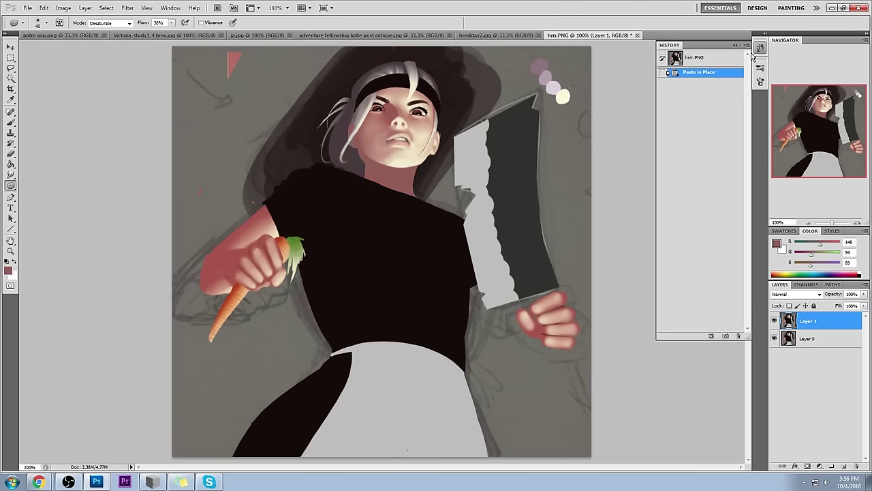
left_click(736, 45)
Step: Toggle Layer 1 on and off repeatedly to compare the reshaped mouth with the original
left_click(774, 322)
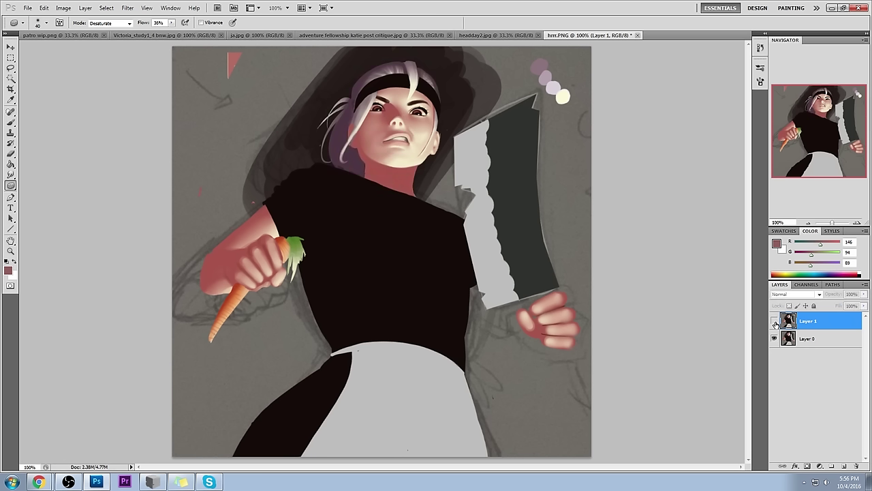
left_click(775, 323)
left_click(774, 323)
left_click(775, 323)
left_click(774, 322)
left_click(774, 323)
left_click(774, 322)
left_click(775, 322)
left_click(775, 323)
left_click(774, 322)
left_click(775, 321)
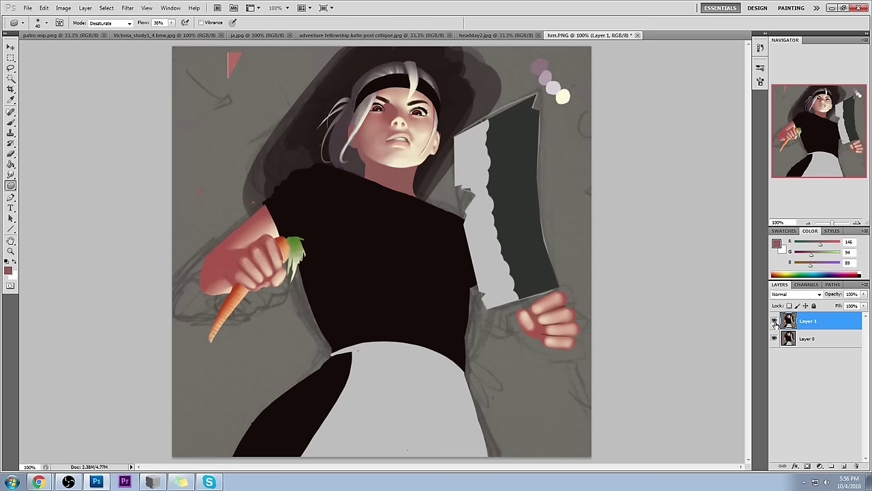
left_click(774, 321)
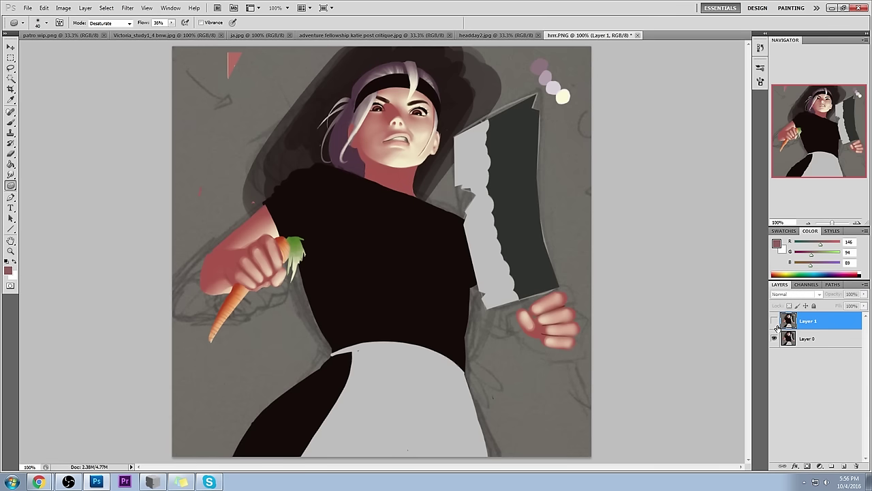
left_click(774, 321)
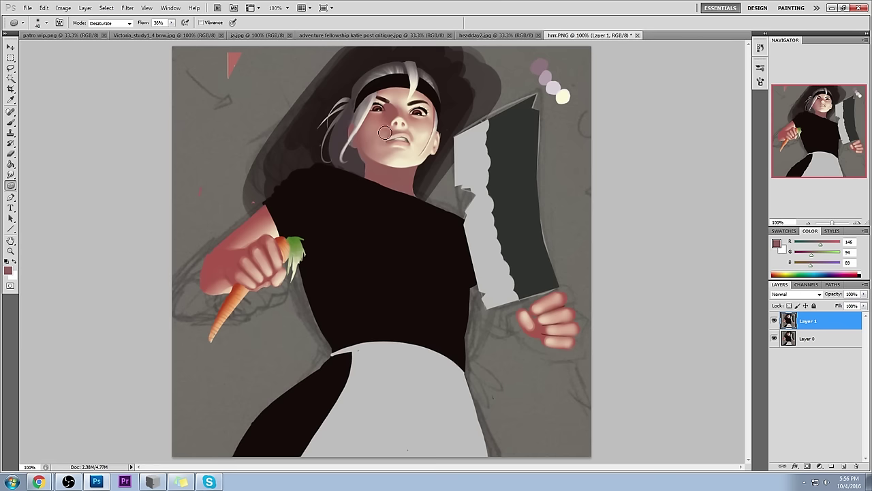
Step: View the PortraitStudio head reference, then reopen Liquify and distort the face with the Pucker tool
left_click(153, 481)
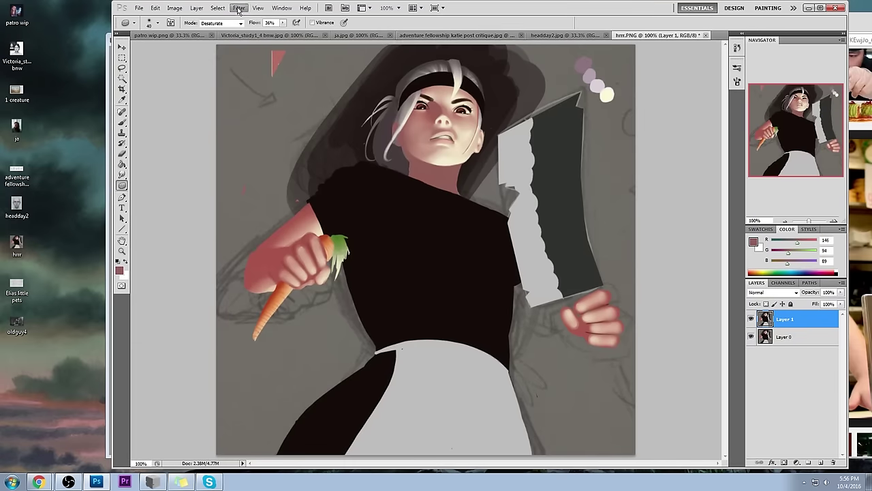
left_click(239, 8)
left_click(260, 65)
left_click(828, 75)
left_click(13, 65)
mouse_move(394, 109)
left_mouse_down()
mouse_move(468, 108)
mouse_move(393, 116)
mouse_move(395, 107)
left_mouse_up()
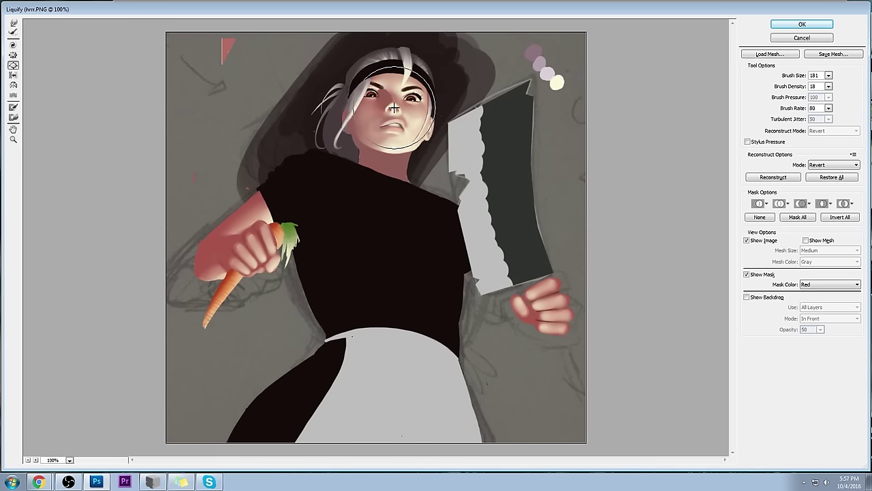
Step: Reshape the cleaver top, apply the Liquify, toggle Layer 1 to compare, and add Layer 2
left_click(498, 117)
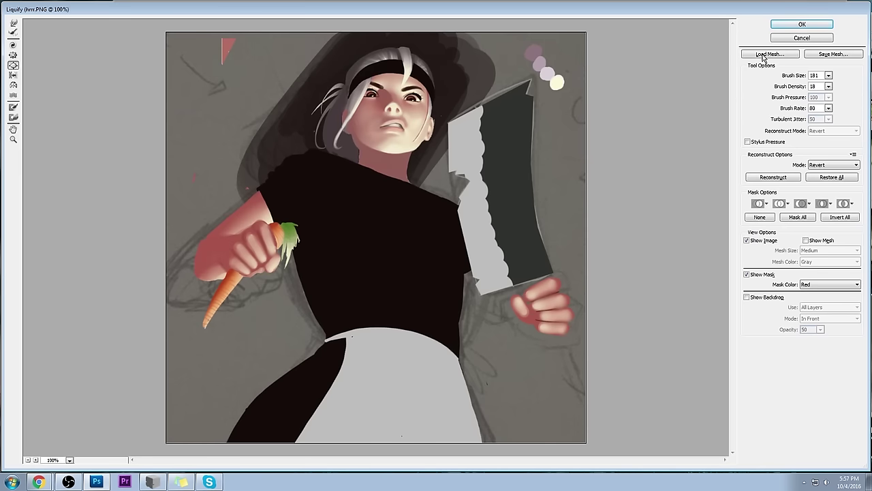
left_click(789, 25)
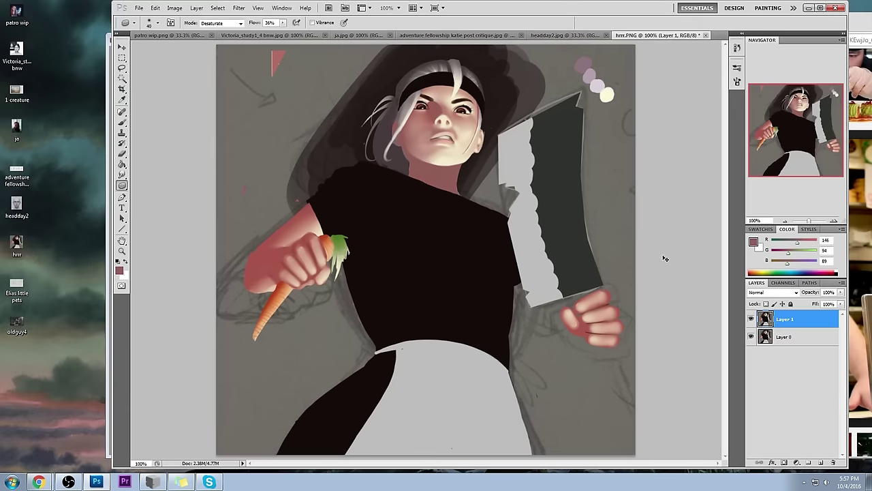
left_click(751, 319)
left_click(751, 319)
left_click(751, 319)
left_click(751, 319)
left_click(820, 463)
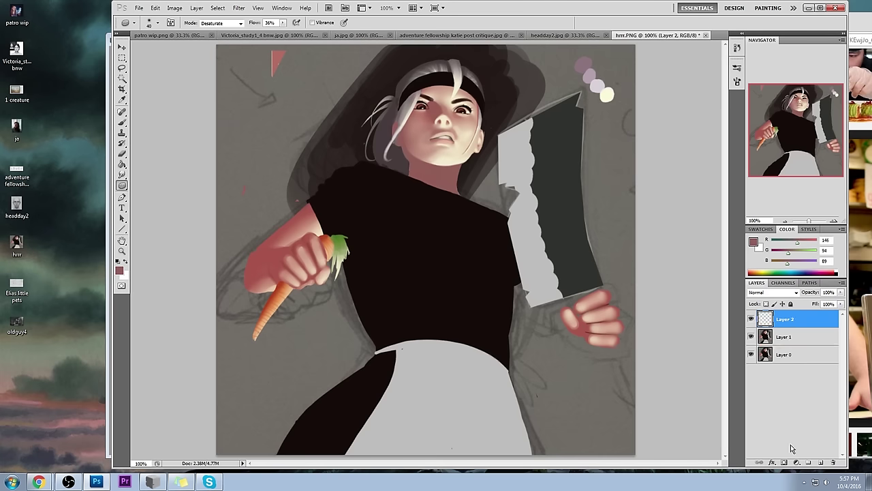
Step: Set Layer 2's blend mode to Color, ready for brush painting
key("b")
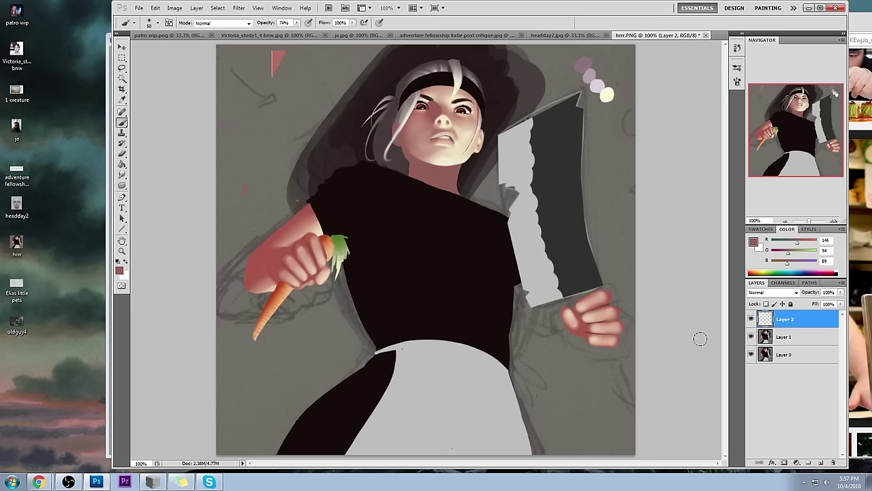
left_click(820, 462)
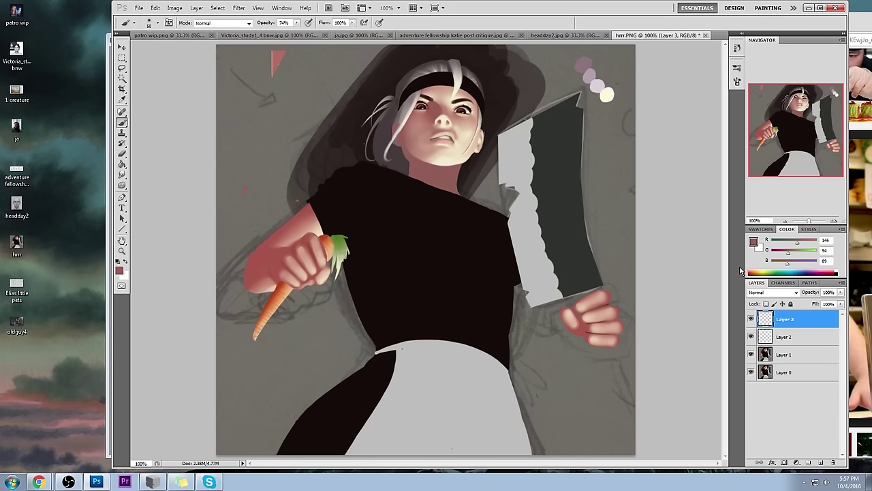
key("ctrl+z")
left_click(773, 292)
left_click(770, 289)
left_click(771, 293)
left_click(770, 287)
Step: Choose the blue-grey RGB 126/150/175 as the painting colour
left_click(545, 83, "alt")
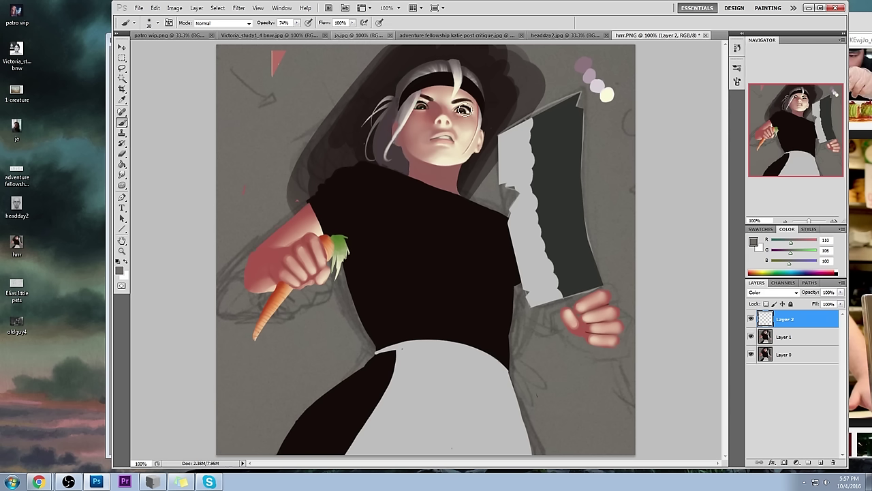
left_click(752, 241)
left_click(647, 156)
left_click(549, 142)
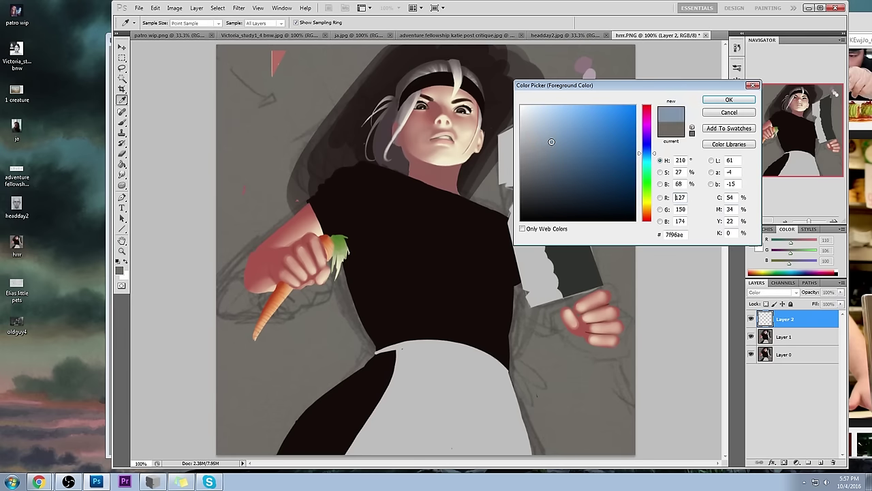
left_click(729, 101)
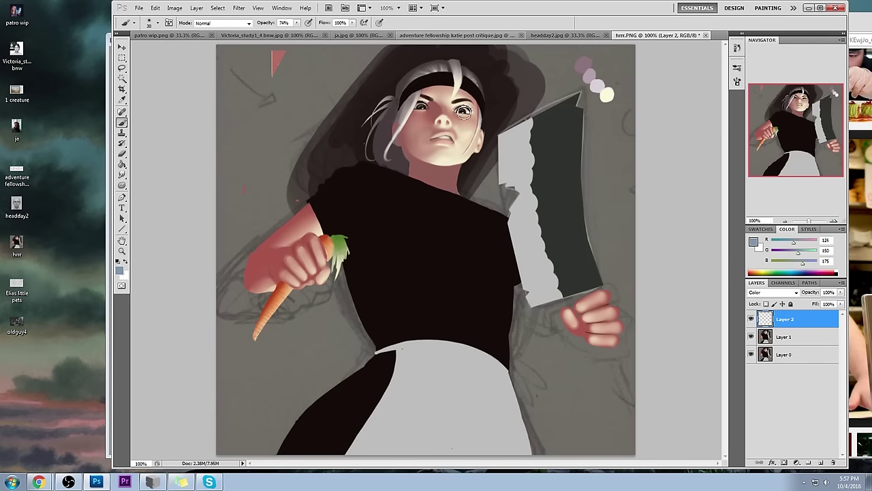
Step: Paint the right eye's iris blue and lower the brush opacity to 37%
left_click_drag(461, 112, 470, 113)
left_click(297, 22)
left_click_drag(292, 30, 270, 31)
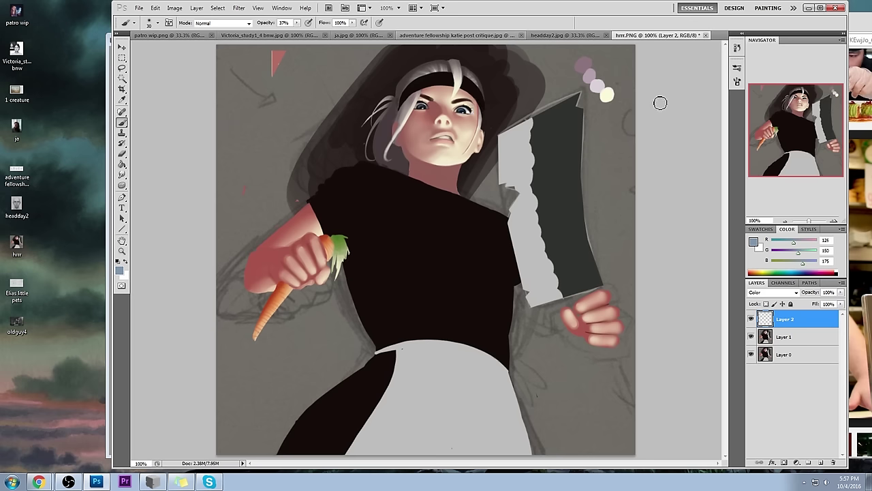
Step: Zoom out on the paintover and turn Layer 2 back on
key("ctrl+minus")
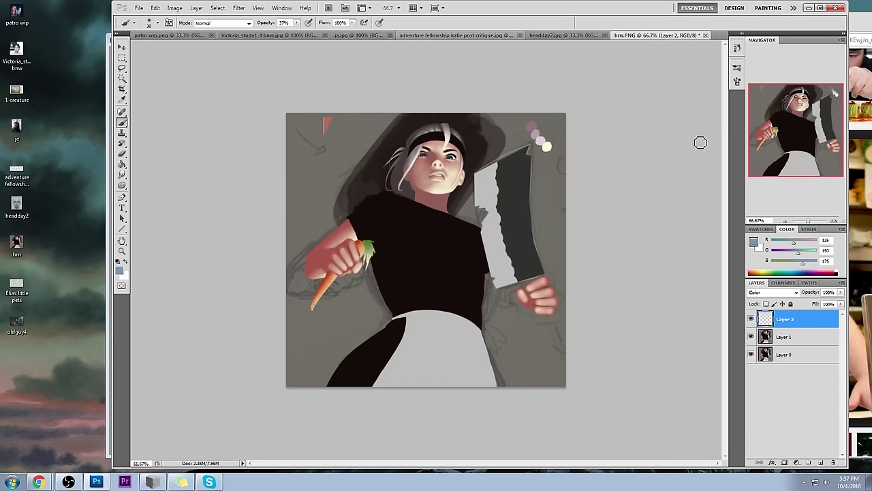
left_click(750, 320)
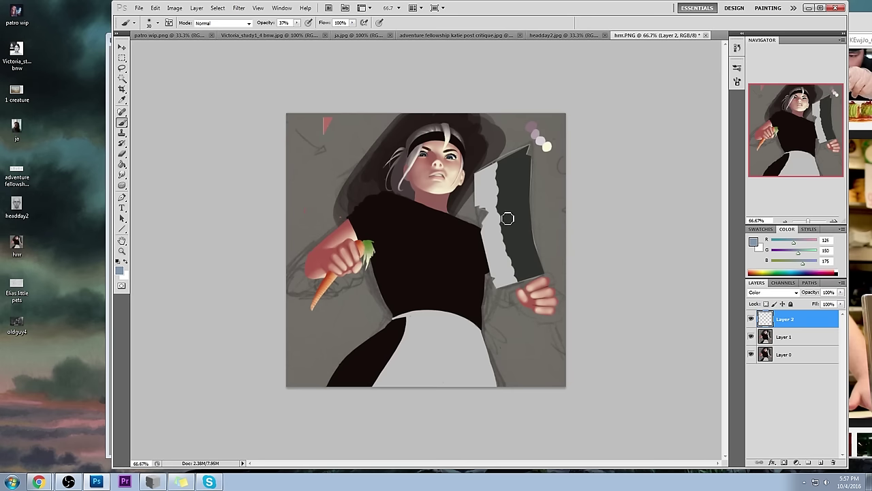
key("e")
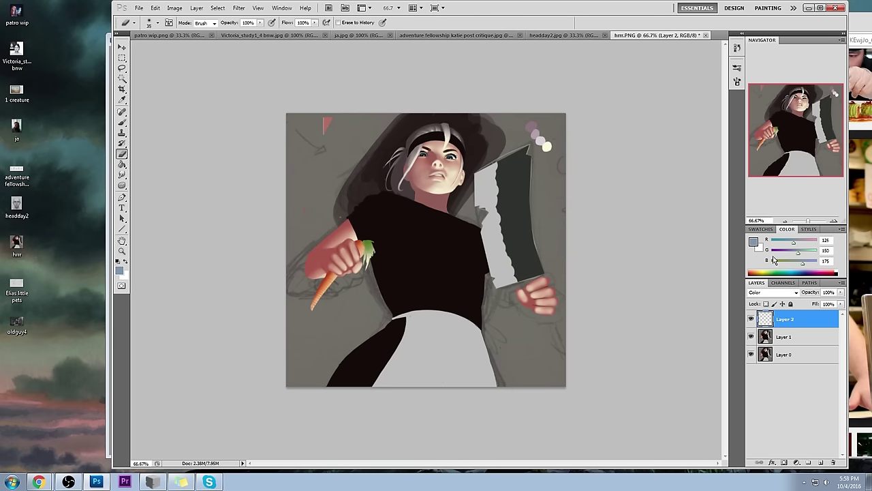
left_click(750, 319)
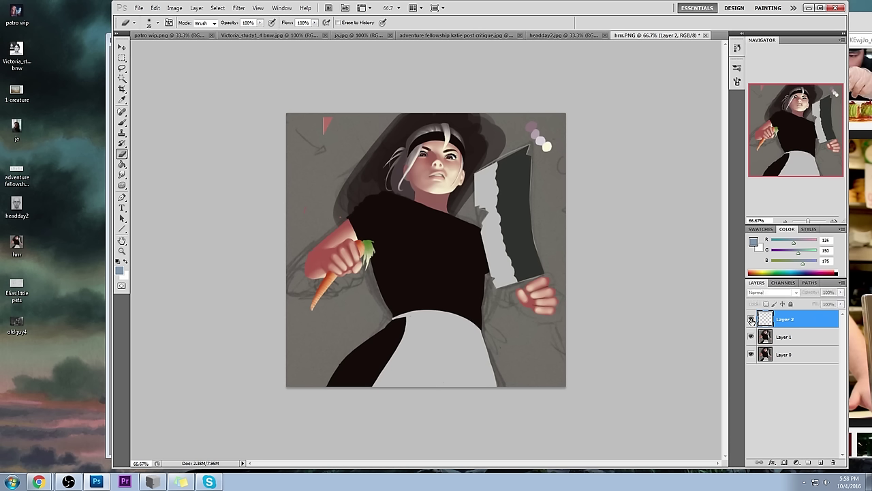
Step: Set Layer 2's fill to 79%, merge it down into Layer 1, and hide Layer 1
left_click(840, 304)
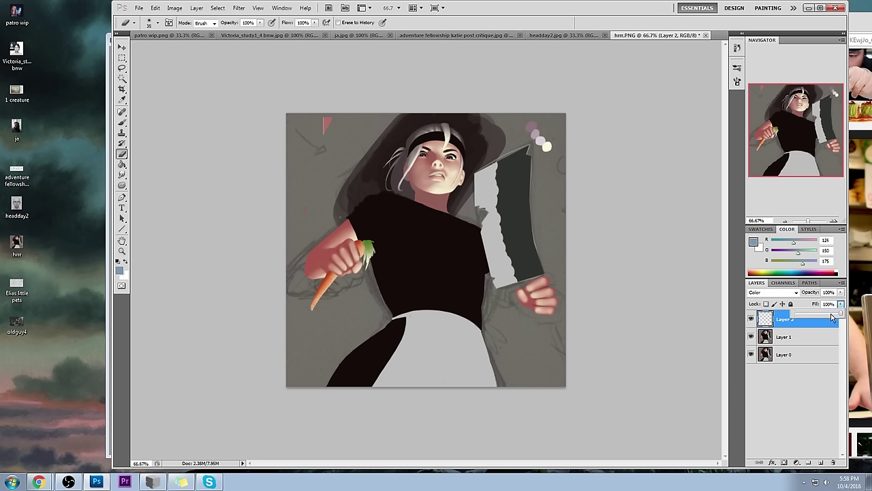
left_click(809, 328)
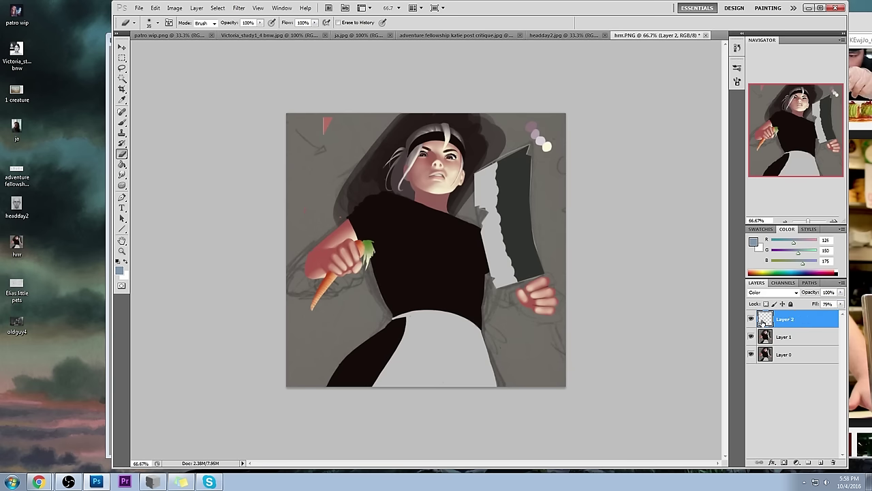
right_click(799, 323)
left_click(803, 342)
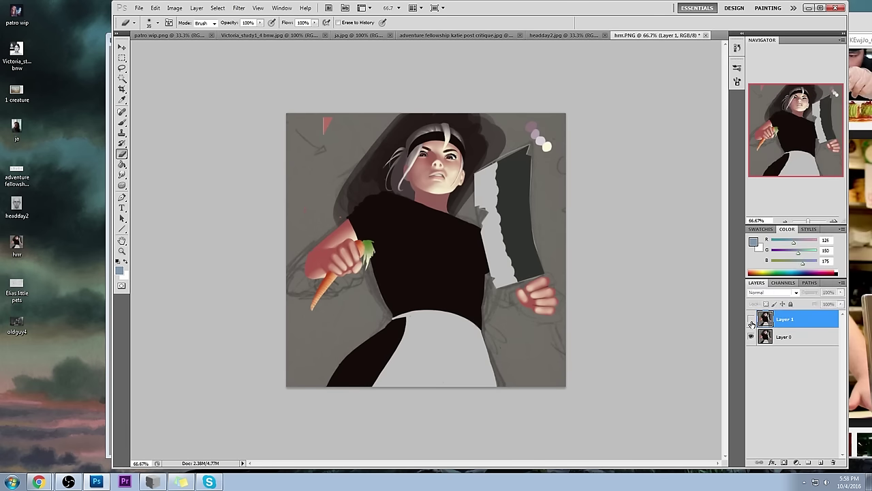
left_click(750, 320)
Step: Zoom in on the girl's face, toggle Layer 1 to compare, and select Layer 1
key("z")
left_click_drag(370, 126, 474, 223)
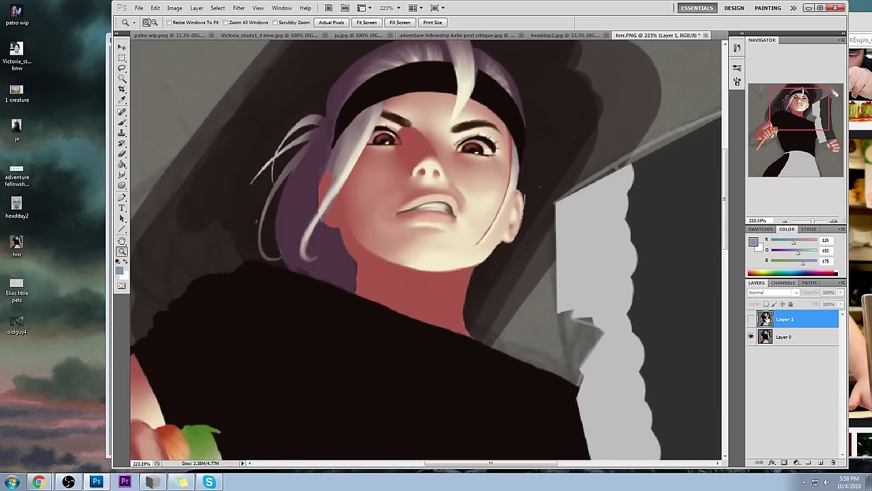
left_click(750, 321)
left_click(751, 320)
left_click(750, 321)
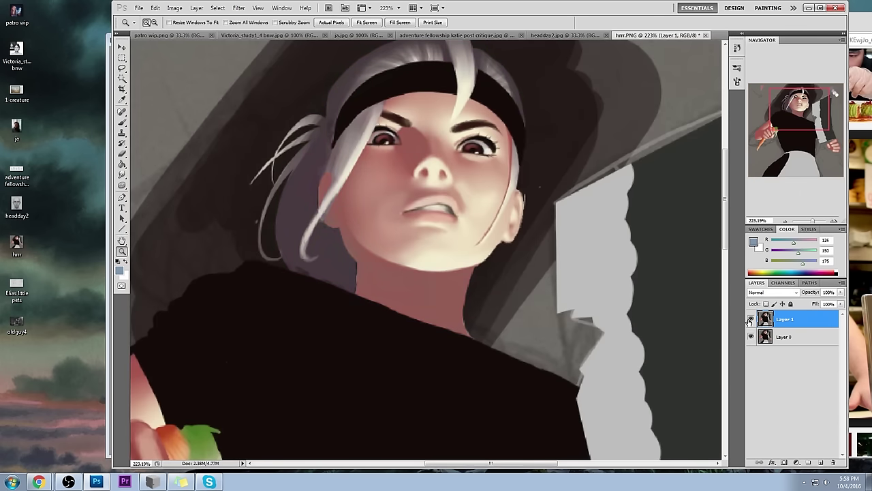
left_click(750, 322)
left_click(750, 321)
left_click(751, 321)
left_click(770, 320)
Step: Touch up the mouth at 67% brush opacity using sampled skin and lip tones
key("b")
left_click(450, 192, "alt")
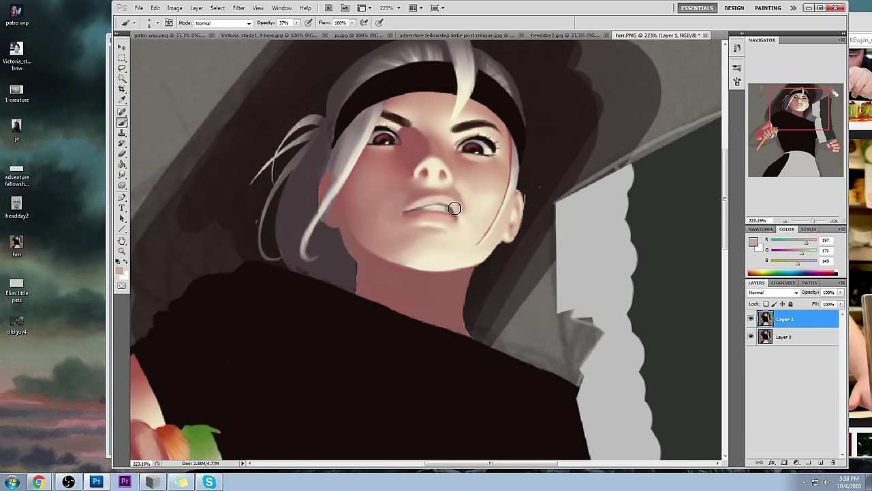
key("6")
key("7")
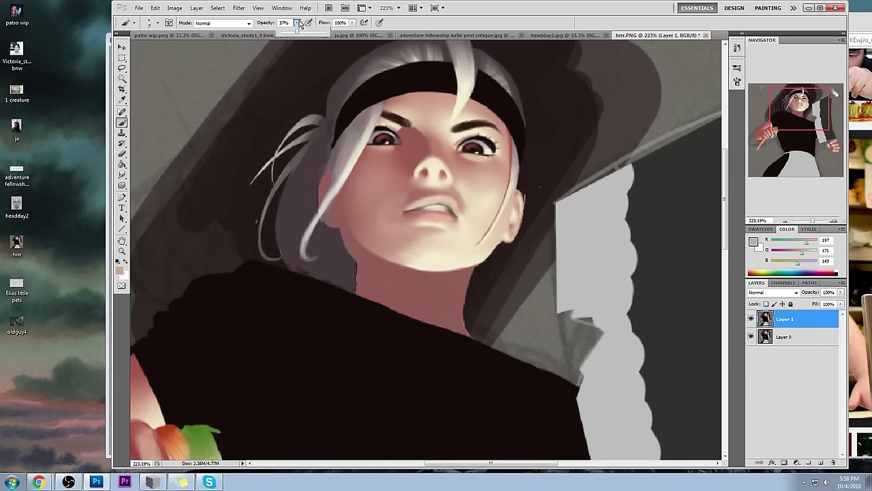
left_click(458, 205, "alt")
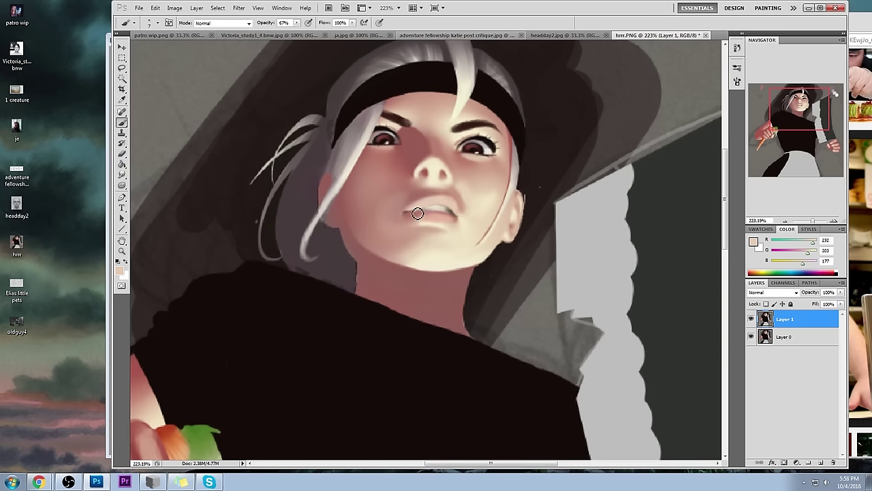
left_click(414, 207, "alt")
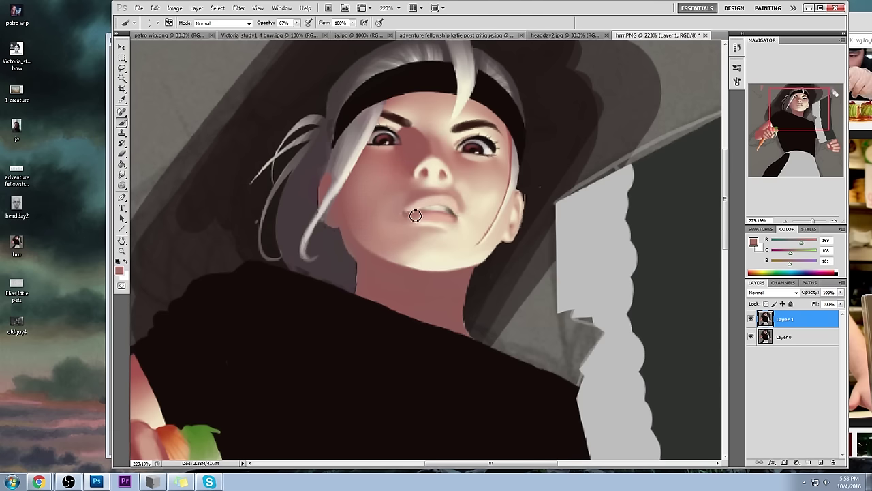
left_click(454, 203, "alt")
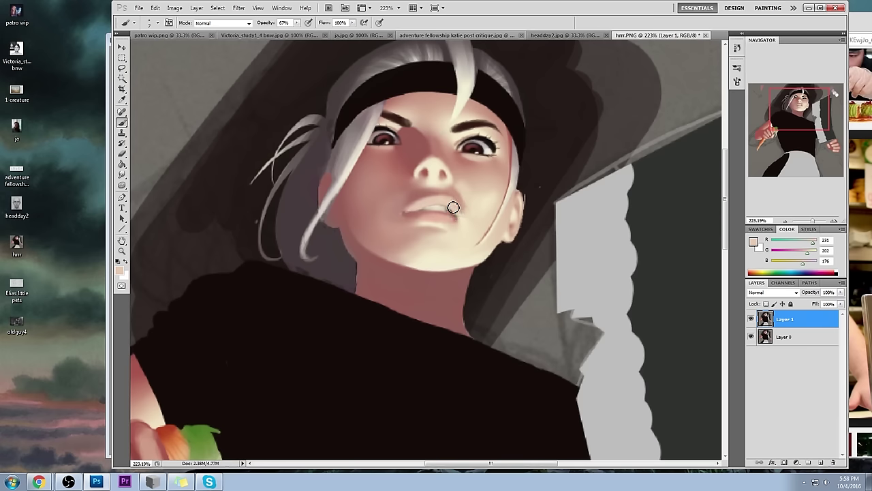
left_click(412, 213, "alt")
Step: Compare with Layer 1 toggled, then flatten hrrr.PNG and save it on closing
key("ctrl+minus")
key("ctrl+minus")
key("ctrl+minus")
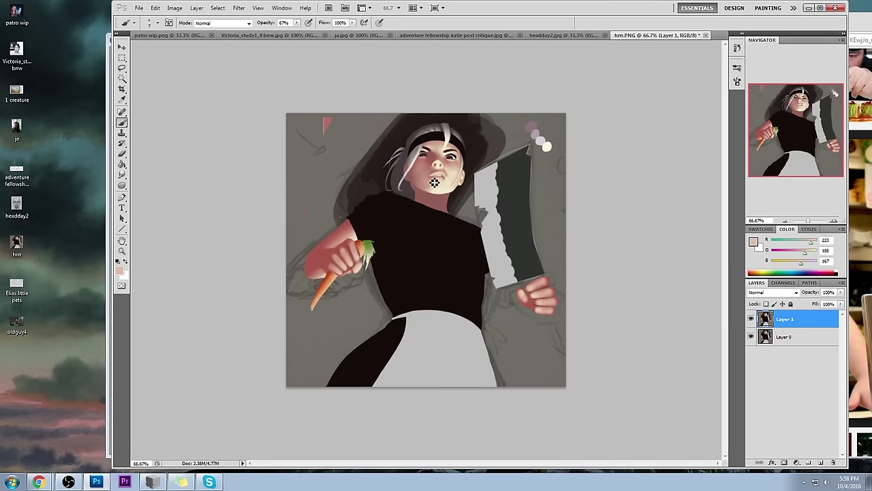
left_click(752, 319)
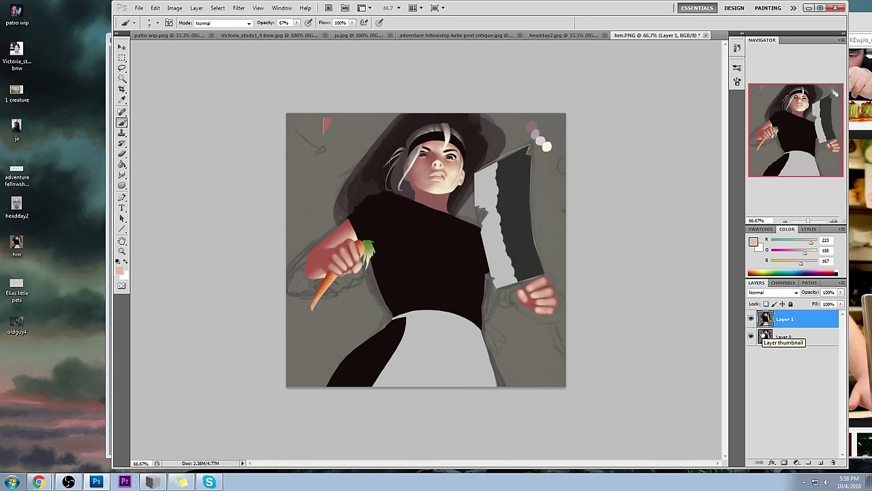
left_click(751, 319)
left_click(751, 321)
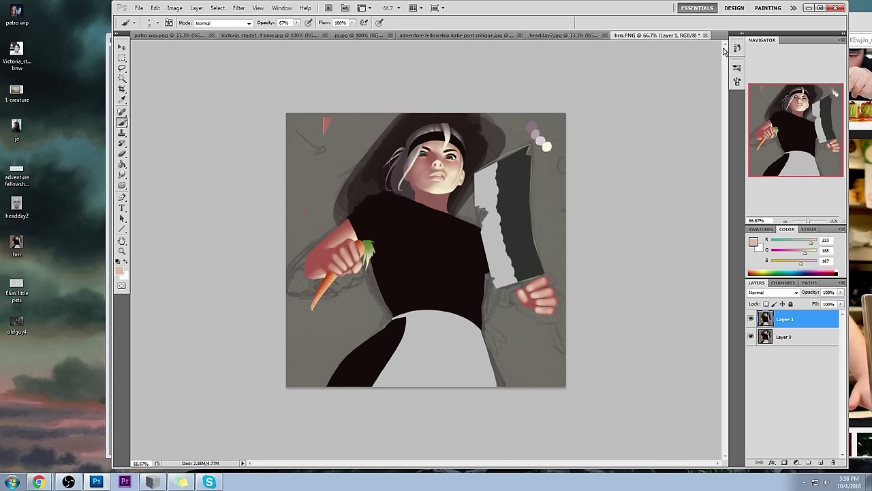
right_click(800, 320)
left_click(801, 317)
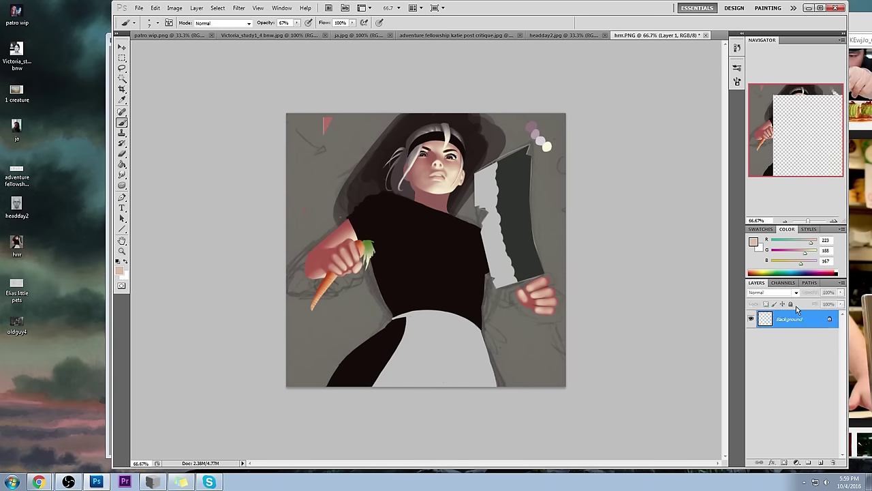
left_click(706, 35)
left_click(384, 185)
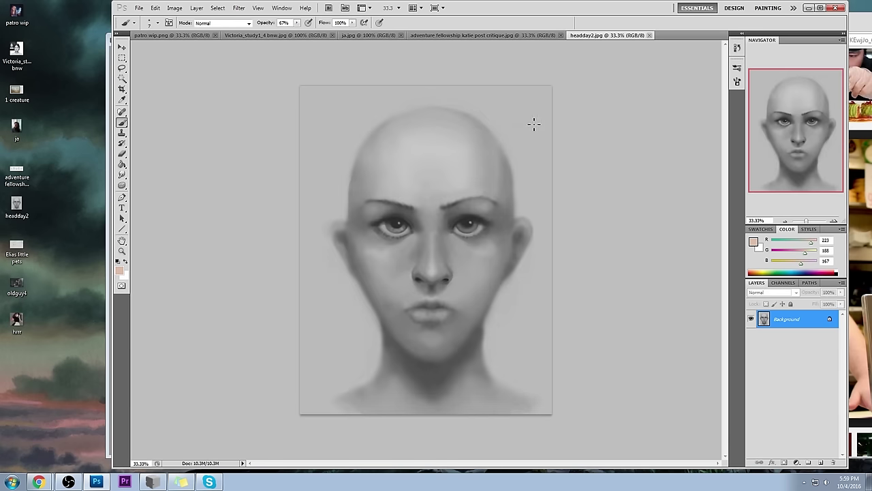
Step: Open Liquify and forward-warp the right cheek and jaw and the left jaw edge
left_click(239, 8)
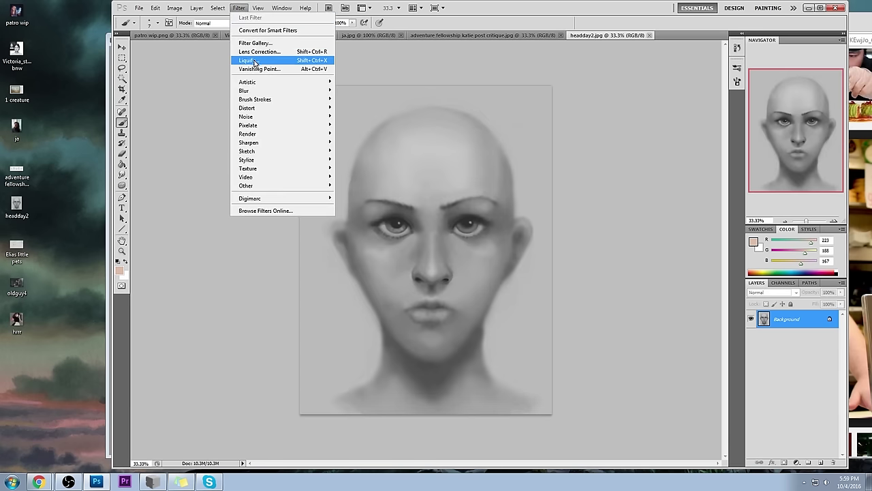
left_click(253, 59)
left_click(829, 75)
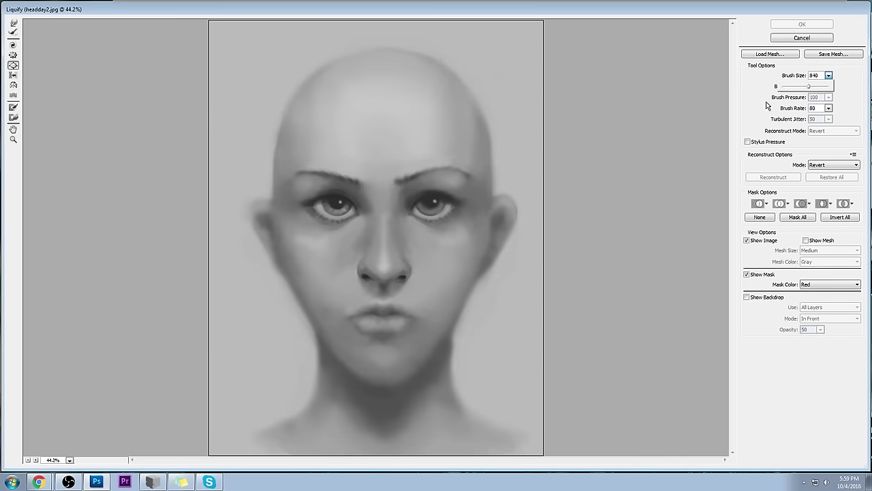
left_click(456, 331)
left_click_drag(456, 331, 469, 263)
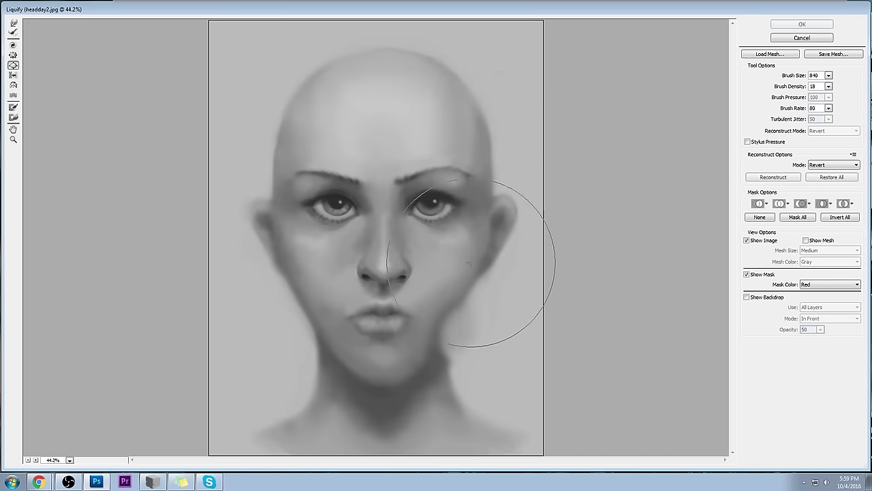
key("ctrl+z")
left_click(13, 22)
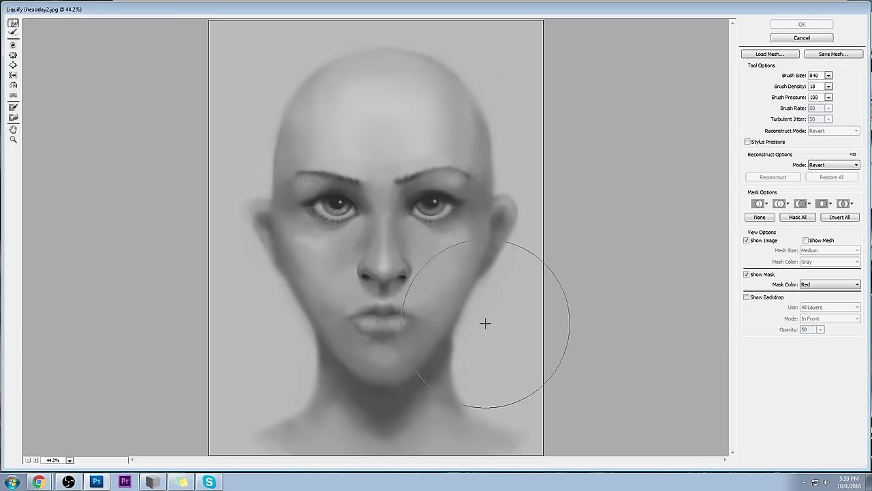
left_click_drag(478, 315, 465, 330)
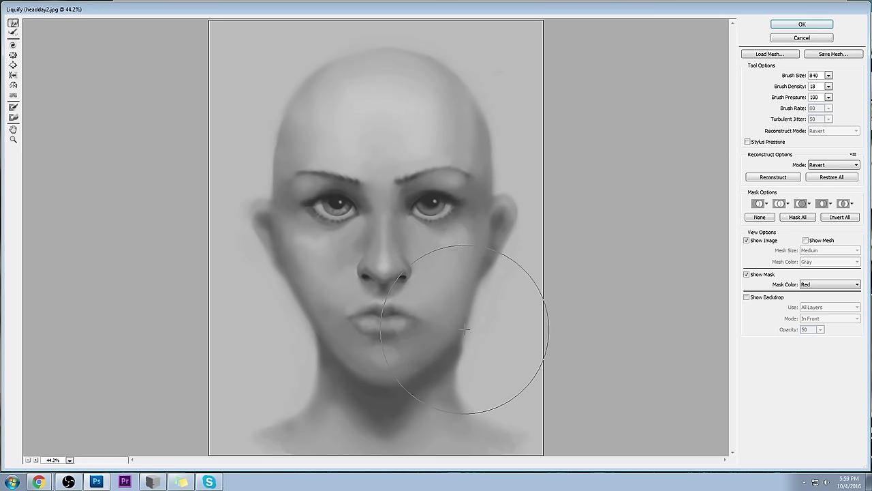
mouse_move(298, 321)
left_mouse_down()
mouse_move(297, 336)
mouse_move(282, 302)
mouse_move(294, 341)
mouse_move(276, 345)
left_mouse_up()
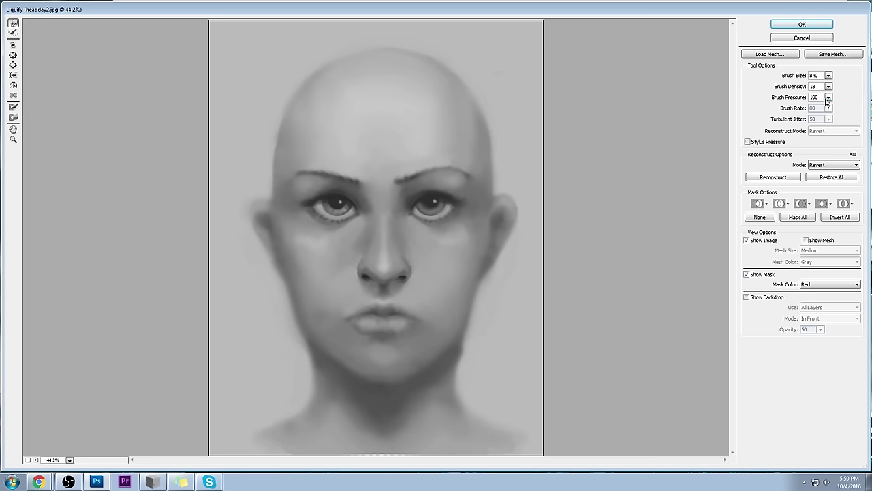
Step: Resize the Liquify brush to 466, then 241, then 765
mouse_move(829, 75)
left_mouse_down()
mouse_move(790, 93)
mouse_move(799, 90)
left_mouse_up()
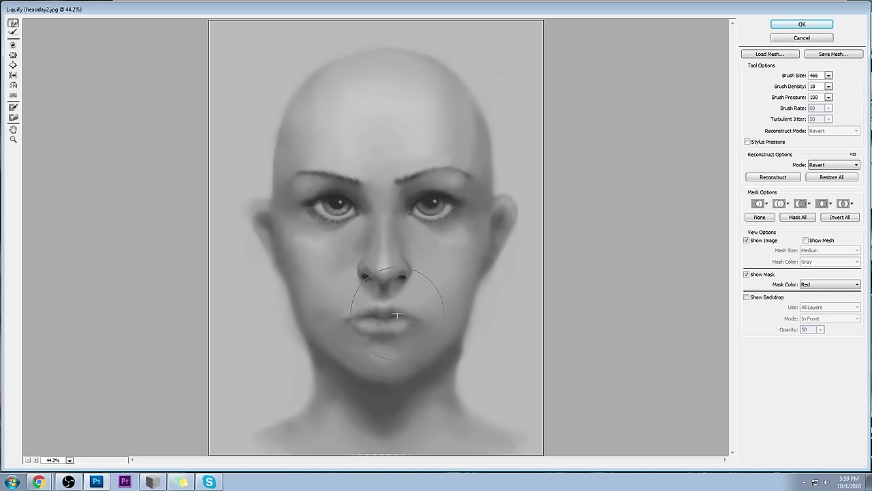
left_click(828, 75)
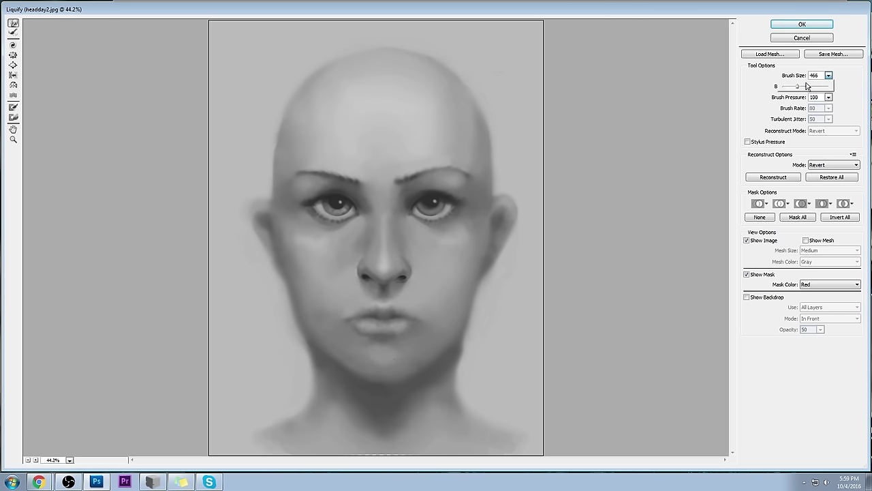
left_click_drag(794, 87, 790, 86)
left_click(364, 331)
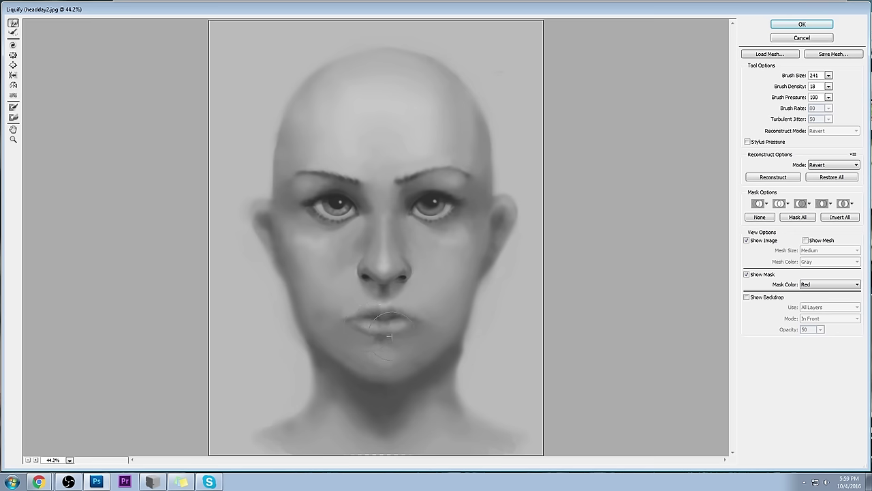
left_click(829, 75)
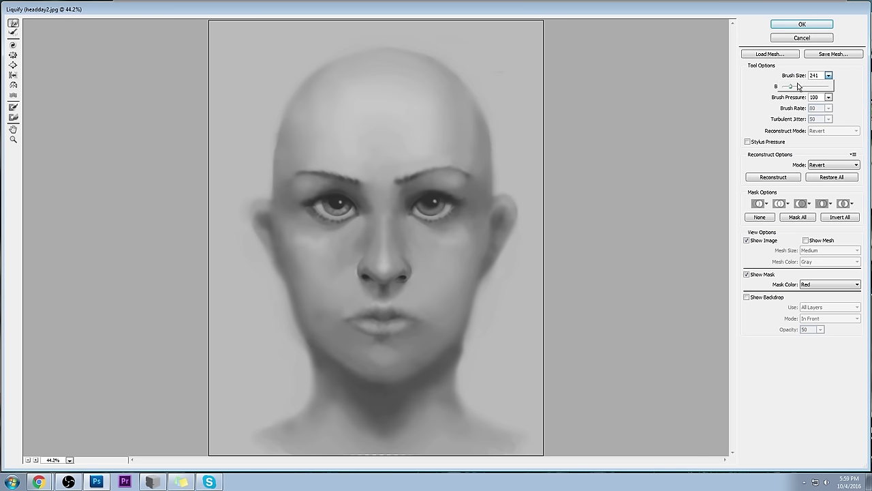
left_click_drag(806, 89, 807, 89)
Step: Set Pucker density to 38, switch to Forward Warp at size 331, and apply Liquify
left_click(13, 55)
key("alt")
left_click(829, 86)
left_click_drag(808, 100, 818, 100)
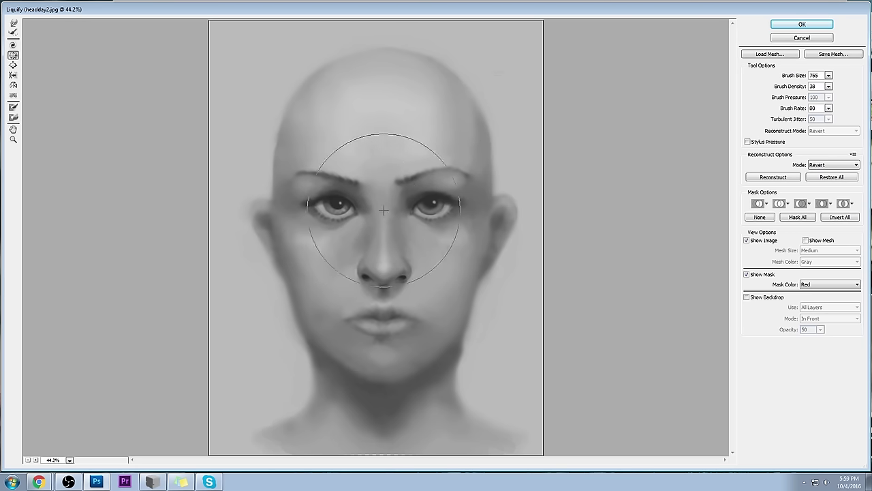
key("alt")
left_click(13, 22)
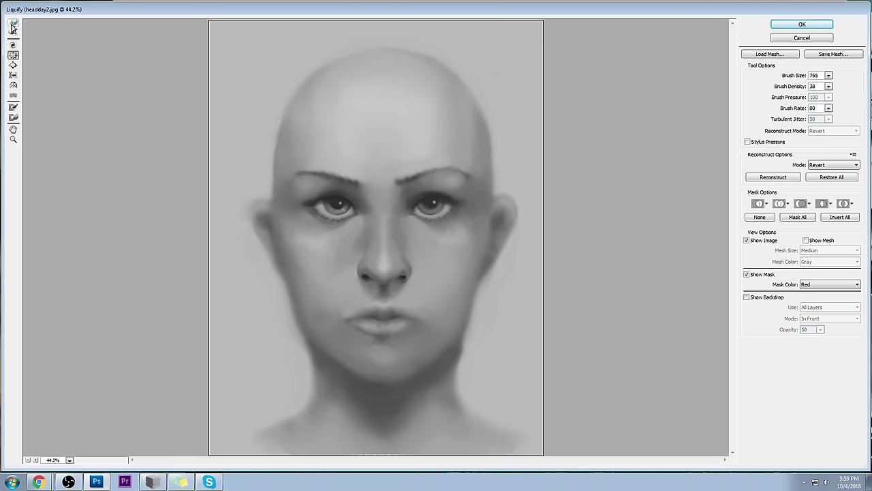
left_click(829, 76)
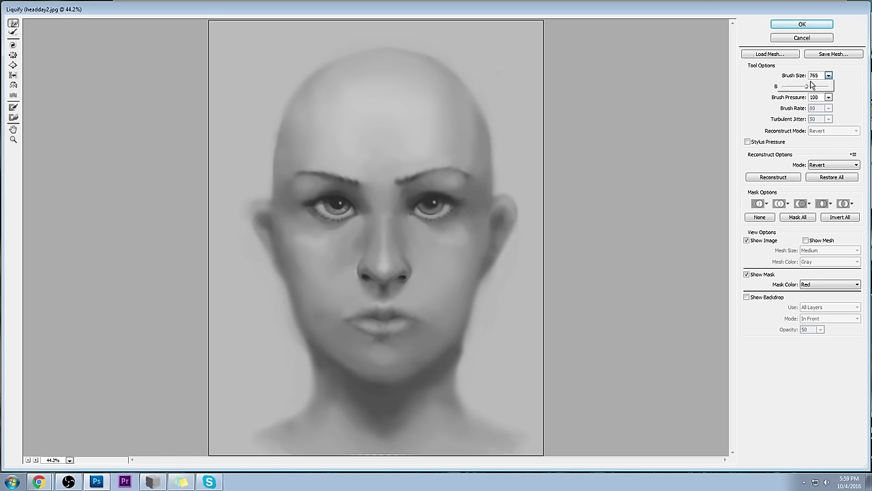
left_click_drag(813, 88, 796, 88)
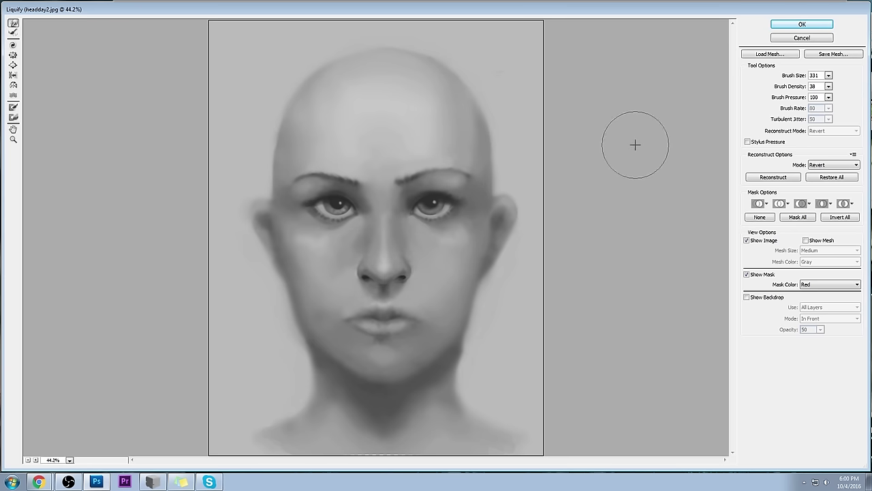
left_click(811, 28)
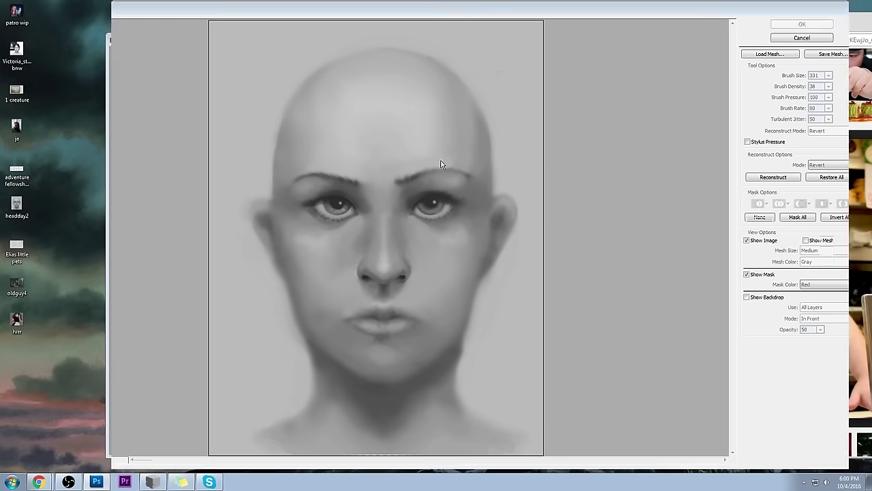
Step: Paint a dark grey line between the lips with small dark accents above and below
left_click(374, 210, "alt")
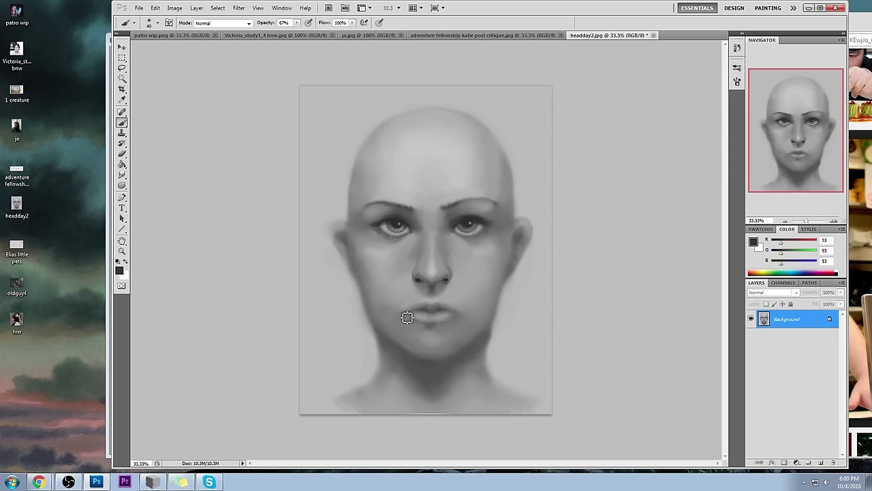
left_click(404, 314)
mouse_move(459, 316)
left_mouse_down()
mouse_move(412, 314)
mouse_move(449, 310)
mouse_move(437, 314)
mouse_move(450, 313)
mouse_move(441, 327)
left_mouse_up()
left_click(430, 324)
left_click(430, 301)
Step: Enlarge the brush, sample light forehead grey, and reopen Filter > Liquify
key("bracketright")
key("bracketright")
left_click(427, 196, "alt")
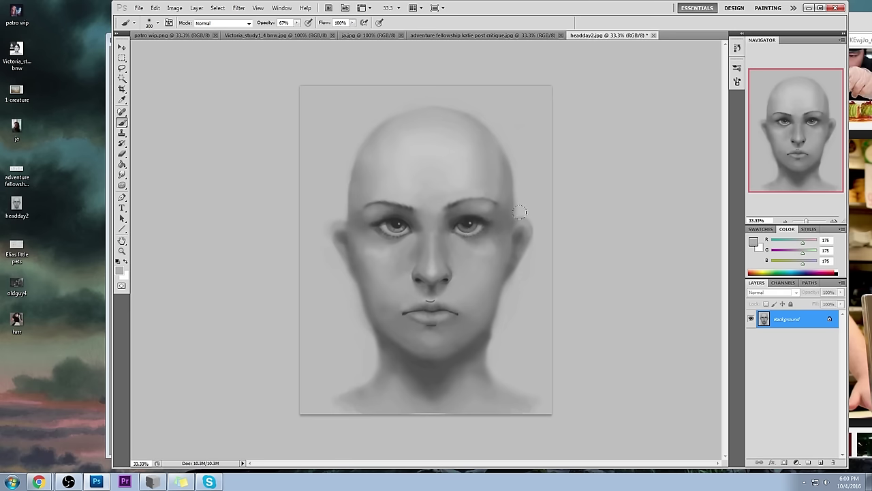
left_click(238, 8)
left_click(252, 60)
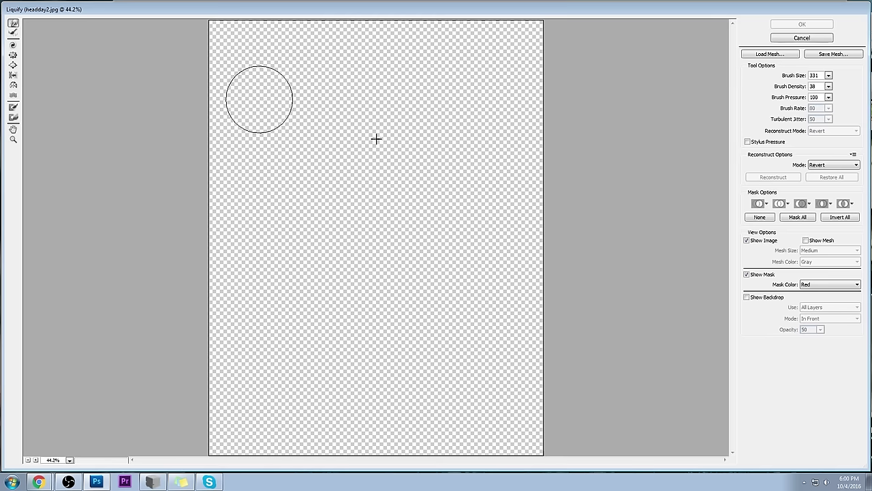
Step: Enlarge the Liquify brush and pucker the mouth and nose narrower
left_click(828, 75)
left_click_drag(799, 87, 817, 86)
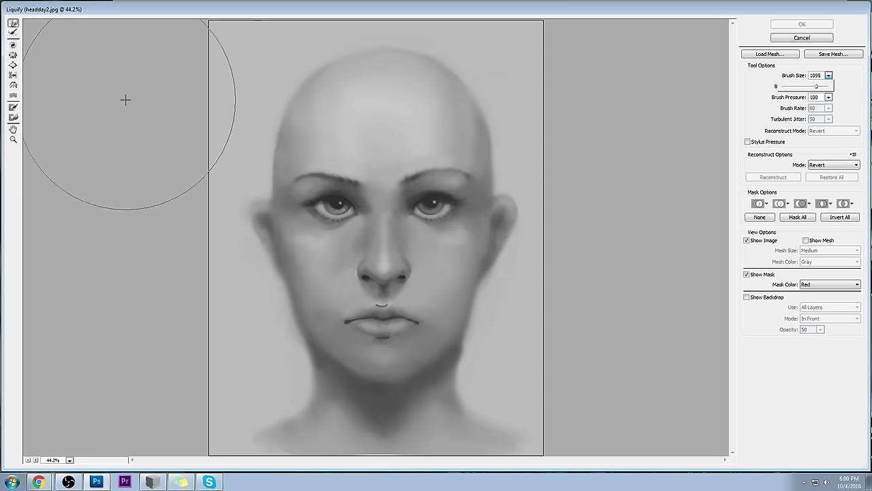
left_click(13, 57)
left_click(392, 310)
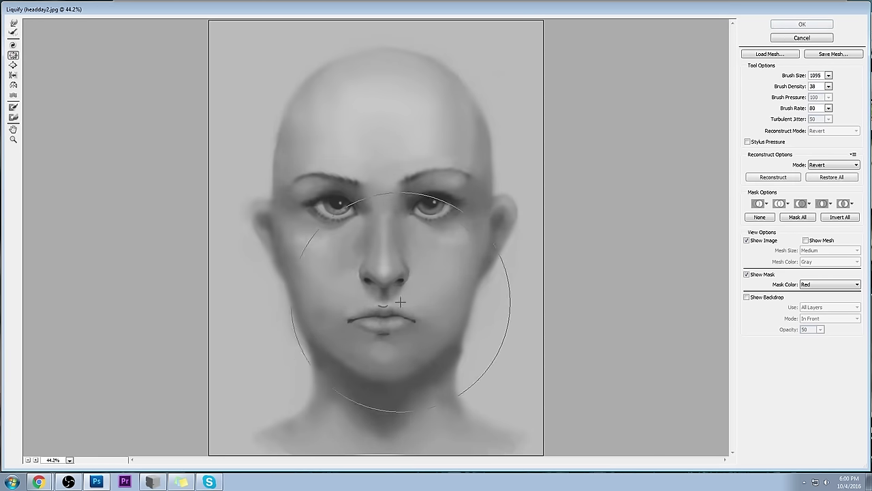
left_click_drag(391, 279, 382, 309)
Step: Set density to 65, use Forward Warp at brush size 271, and apply Liquify
left_click(829, 75)
left_click(841, 78)
left_click(829, 86)
left_click(815, 97)
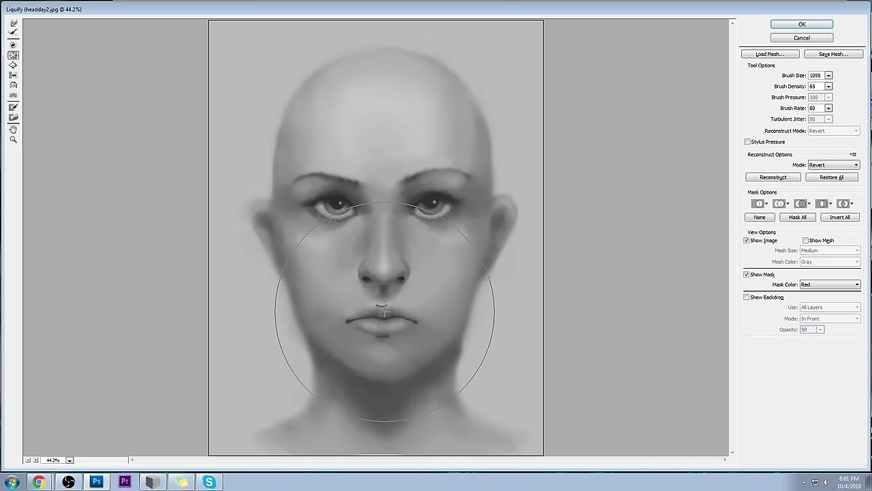
left_click(13, 23)
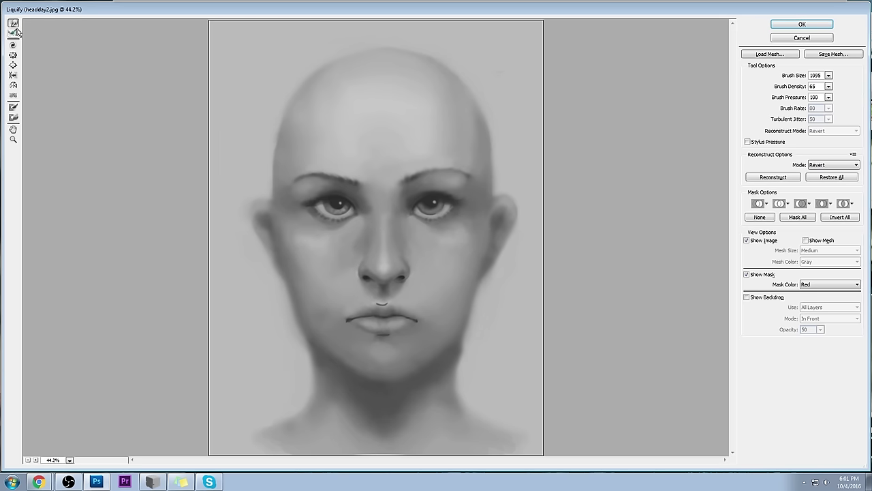
left_click_drag(828, 75, 784, 87)
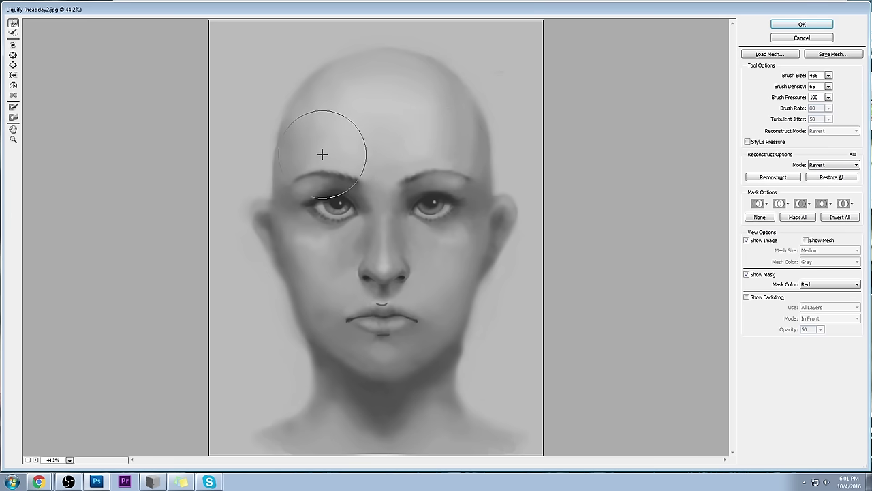
left_click(829, 86)
left_click(808, 89)
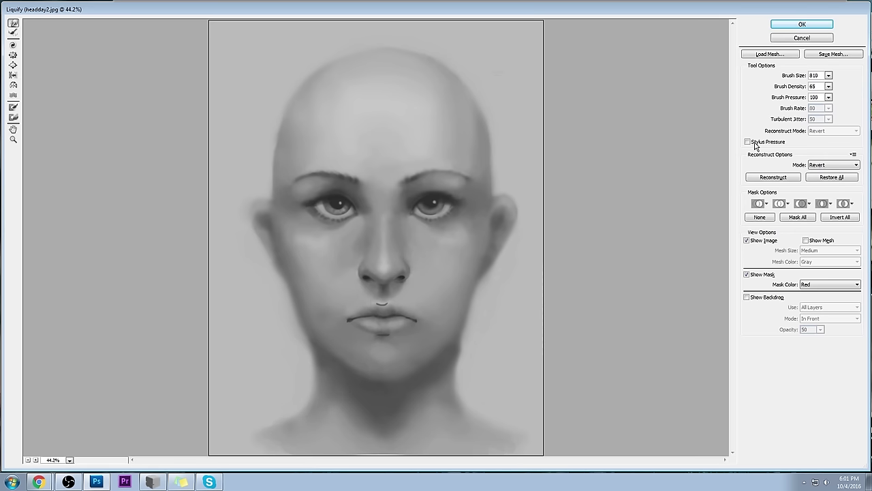
left_click(828, 75)
left_click_drag(808, 89, 794, 89)
left_click(803, 25)
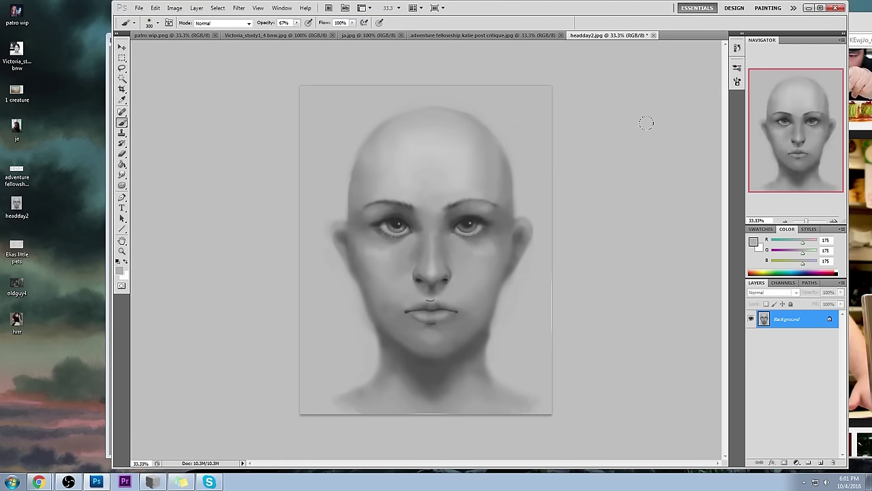
Step: Darken the eyebrow with a grey stroke, sampling light and dark greys from the brow
left_click(461, 202, "alt")
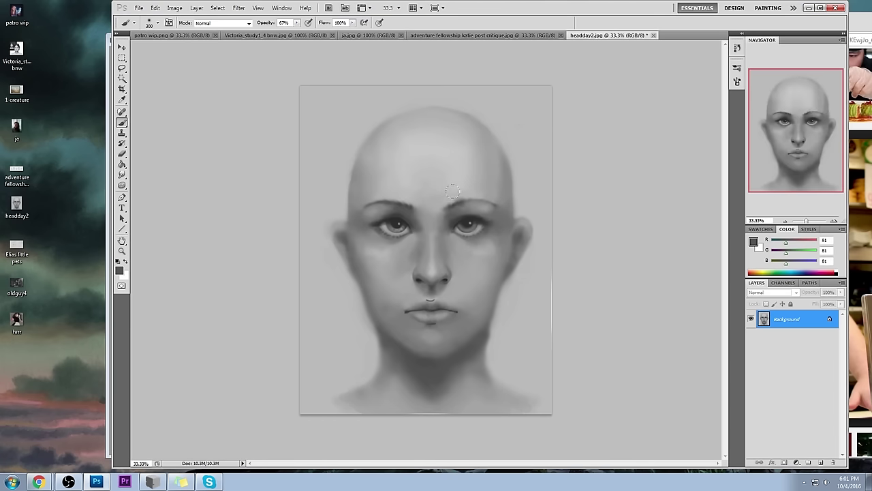
left_click_drag(464, 202, 468, 190)
left_click(466, 182, "alt")
left_click(411, 202, "alt")
left_click(396, 179, "alt")
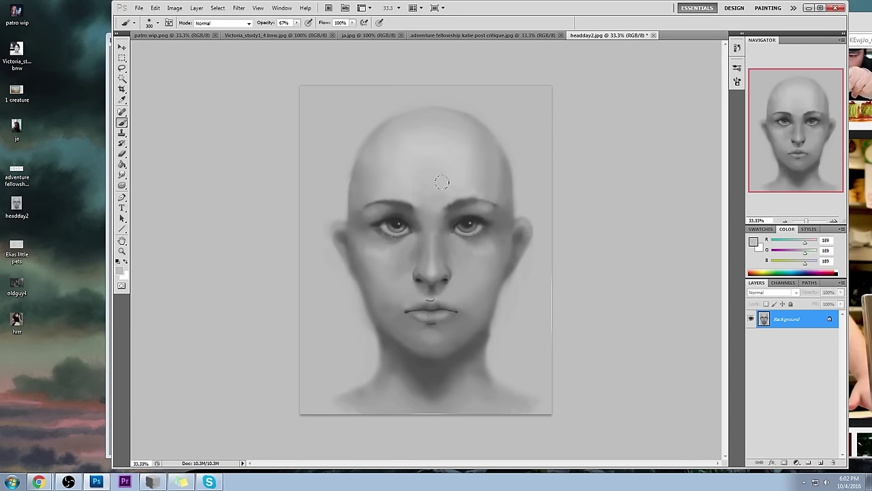
Step: Paint light grey over both irises, then add a new empty layer
left_click(481, 227, "alt")
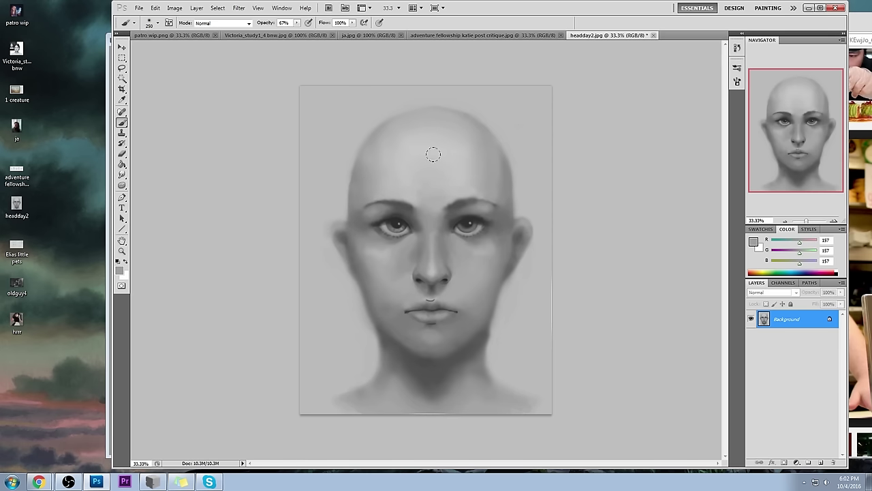
key("bracketleft")
key("bracketleft")
key("bracketleft")
key("bracketleft")
key("bracketleft")
key("bracketleft")
key("bracketleft")
left_click_drag(463, 230, 479, 227)
key("bracketright")
key("bracketright")
key("bracketright")
left_click_drag(388, 218, 395, 230)
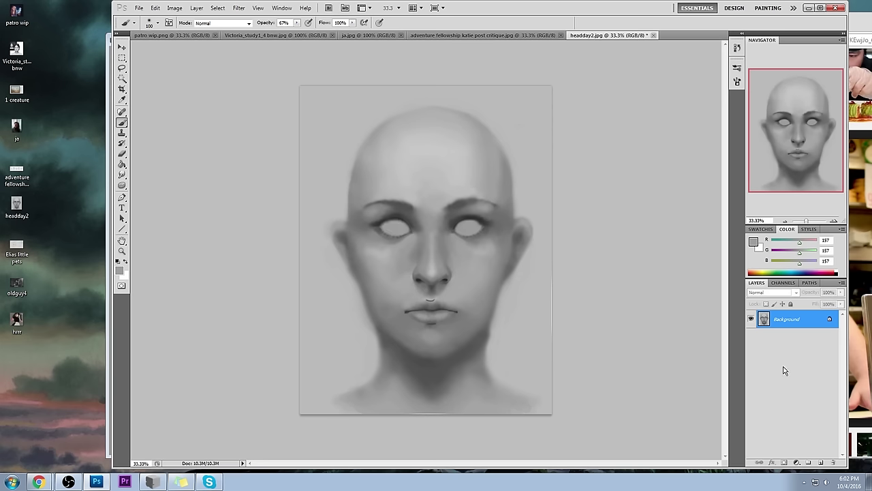
left_click(821, 461)
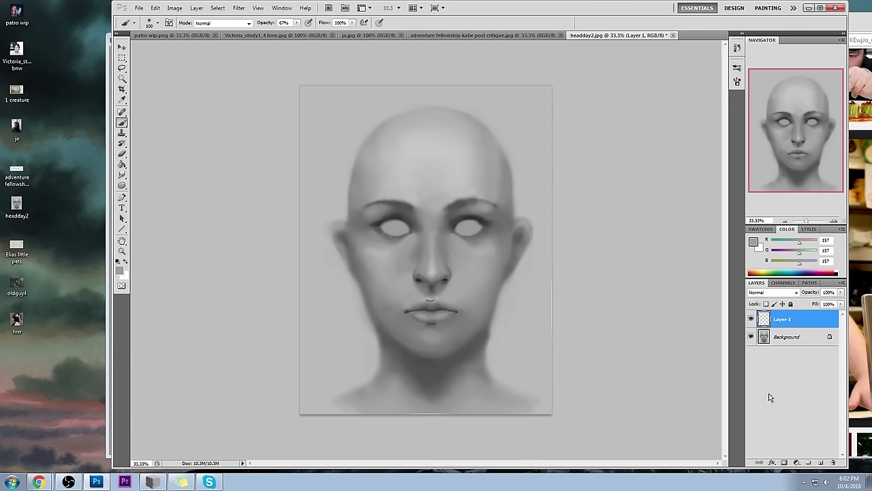
Step: Sample dark and light greys to paint a new iris and dark pupil in the right eye
left_click(475, 226, "alt")
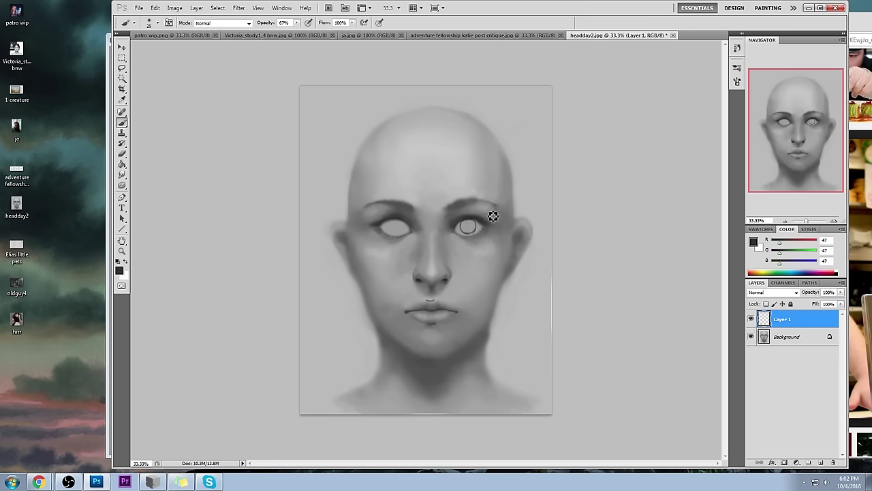
left_click(476, 223, "alt")
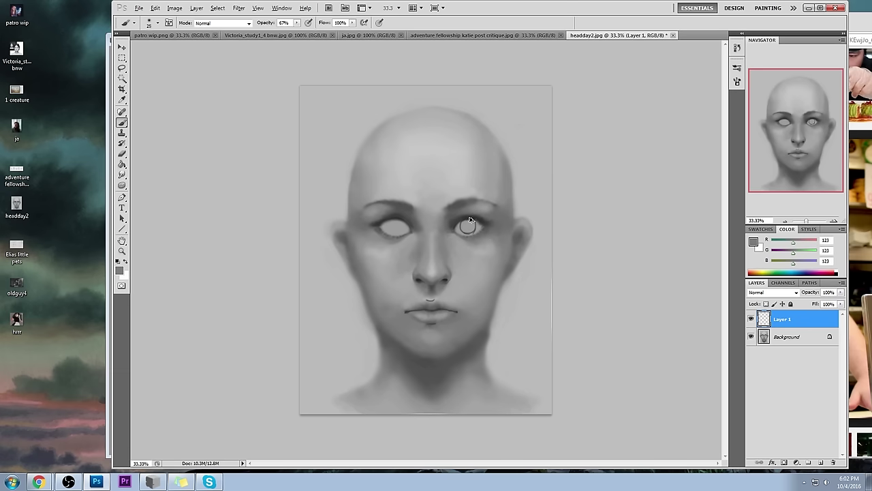
left_click(483, 227, "alt")
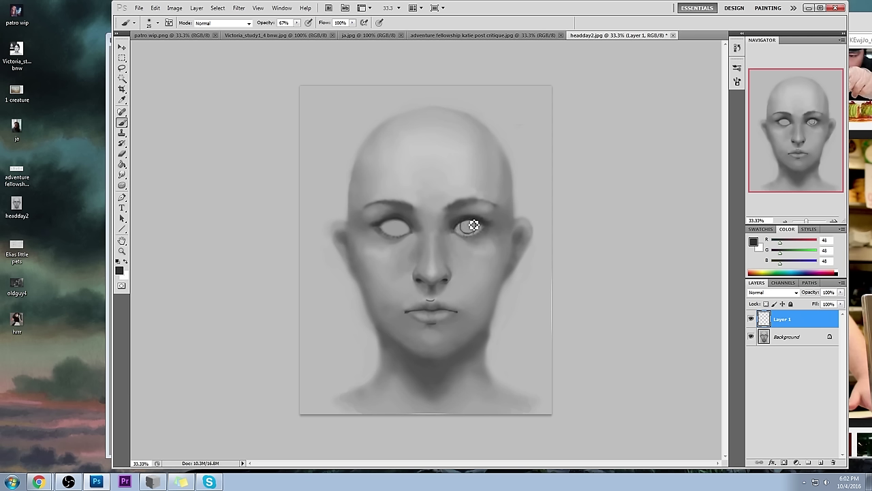
left_click(482, 232, "alt")
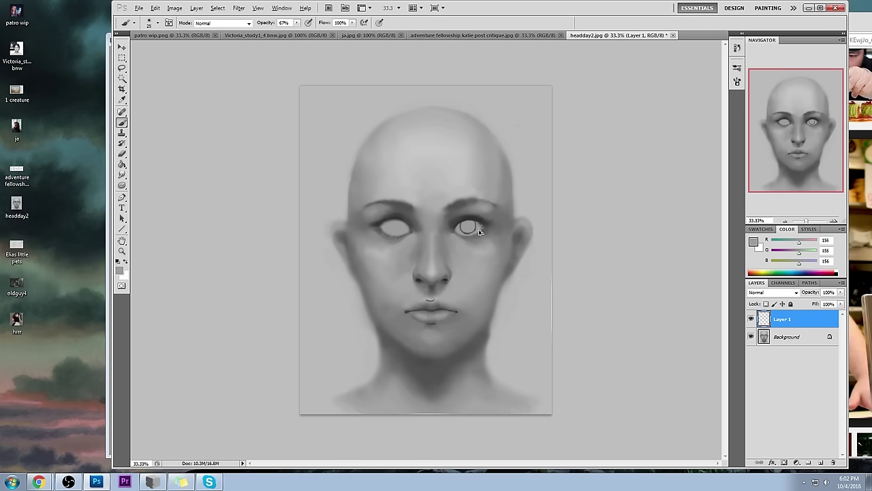
left_click(470, 228, "alt")
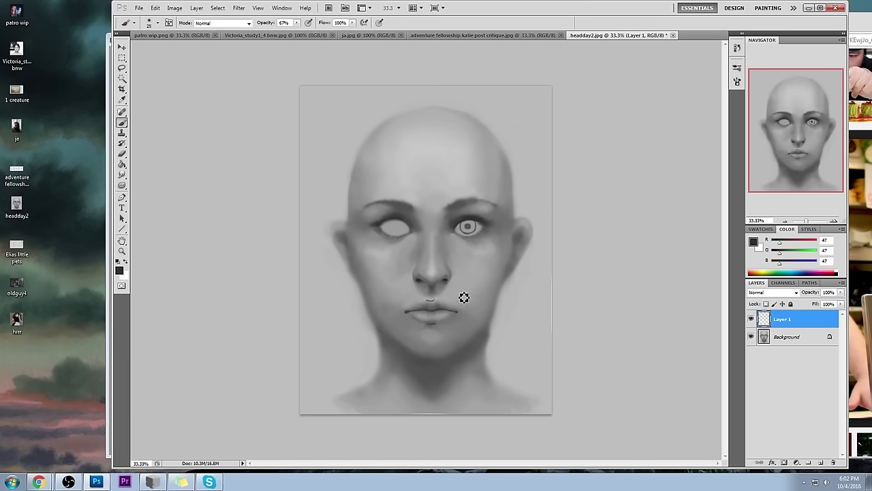
right_click(514, 240)
Step: Soften the right jawline with a 175 px brush and paint out both ear bulges
left_click(573, 360)
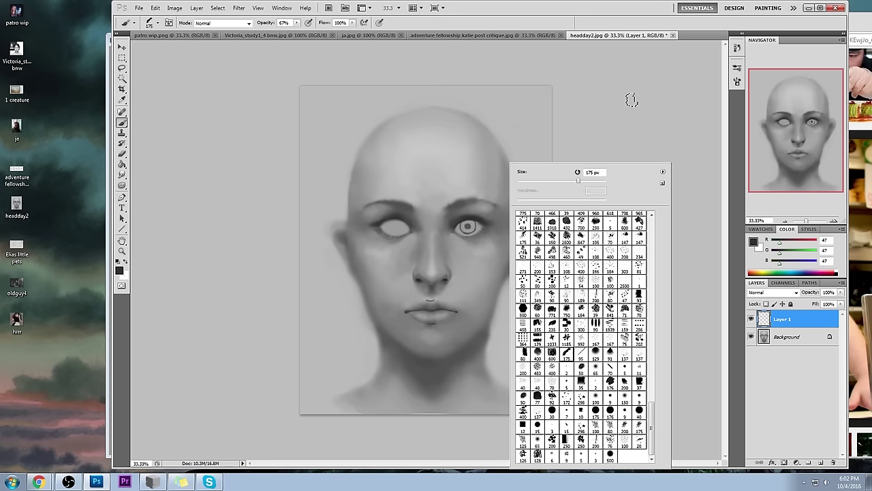
left_click(633, 103)
left_click(501, 331, "alt")
mouse_move(501, 332)
left_mouse_down()
mouse_move(487, 334)
mouse_move(509, 330)
mouse_move(497, 347)
mouse_move(502, 331)
mouse_move(508, 359)
mouse_move(519, 356)
left_mouse_up()
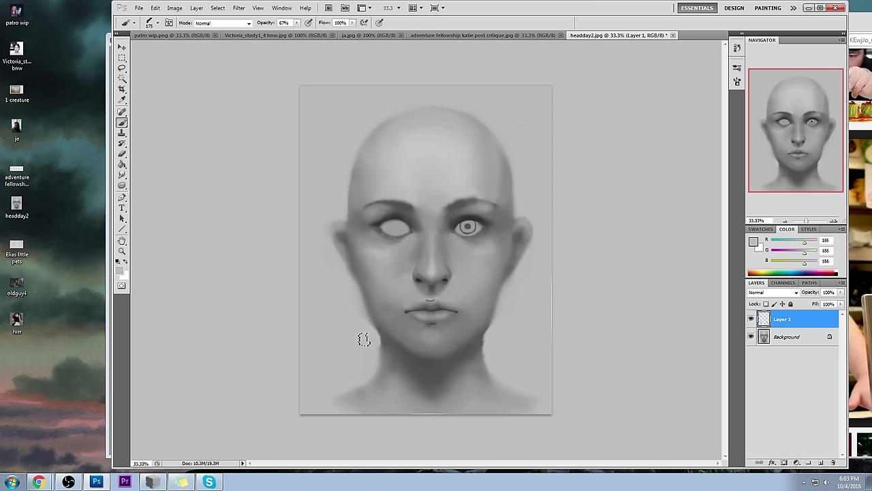
key("bracketleft")
key("bracketleft")
key("bracketleft")
key("bracketleft")
key("bracketleft")
mouse_move(523, 215)
left_mouse_down()
mouse_move(532, 231)
mouse_move(522, 211)
mouse_move(529, 216)
mouse_move(524, 289)
left_mouse_up()
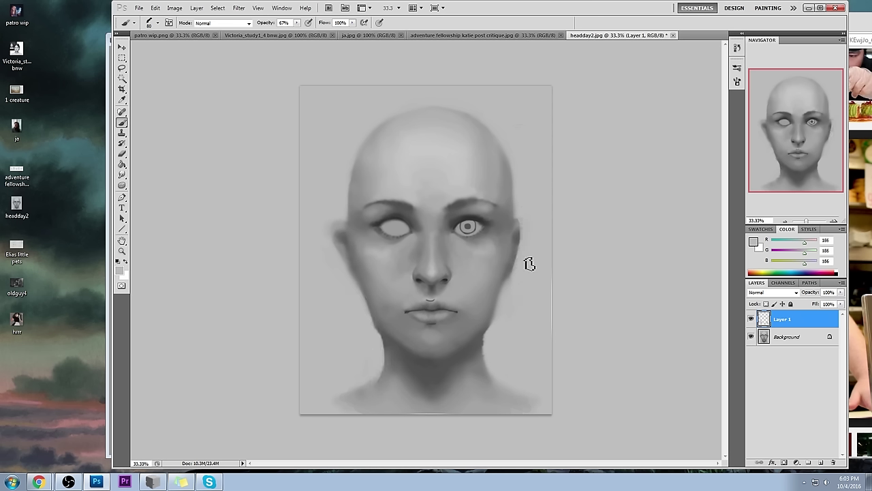
mouse_move(335, 243)
left_mouse_down()
mouse_move(336, 232)
mouse_move(345, 285)
left_mouse_up()
Step: In PortraitStudio, move the main light, raise ambience, and widen the jaw to maximum
left_click(152, 482)
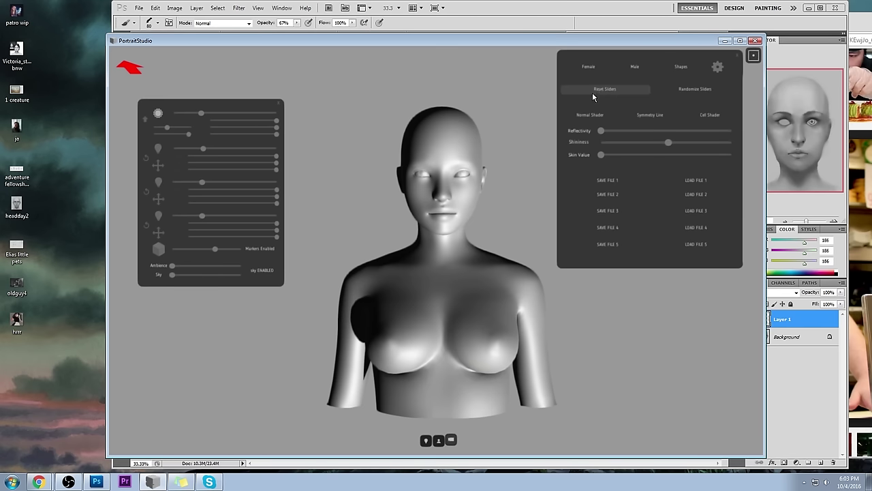
left_click_drag(161, 127, 181, 129)
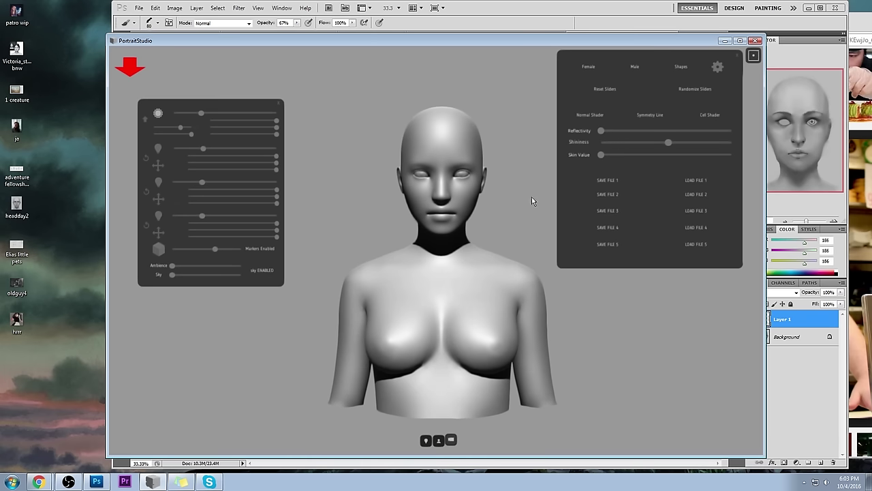
left_click(597, 68)
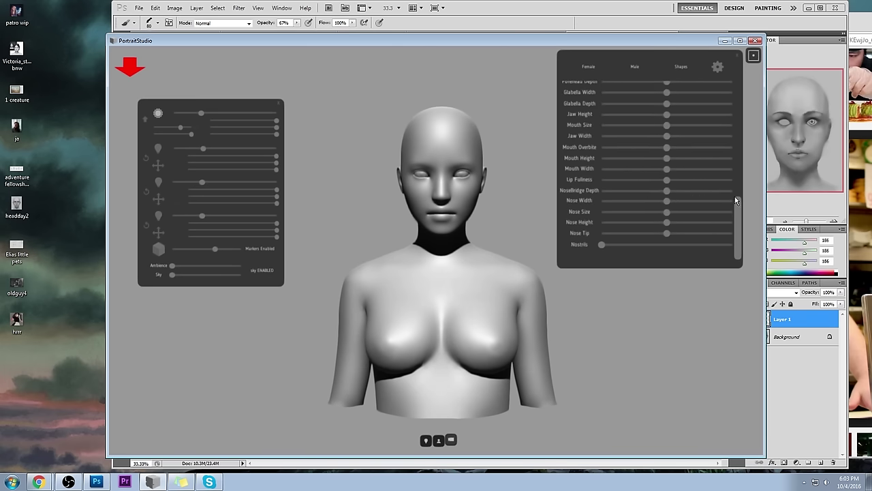
left_click_drag(668, 139, 770, 159)
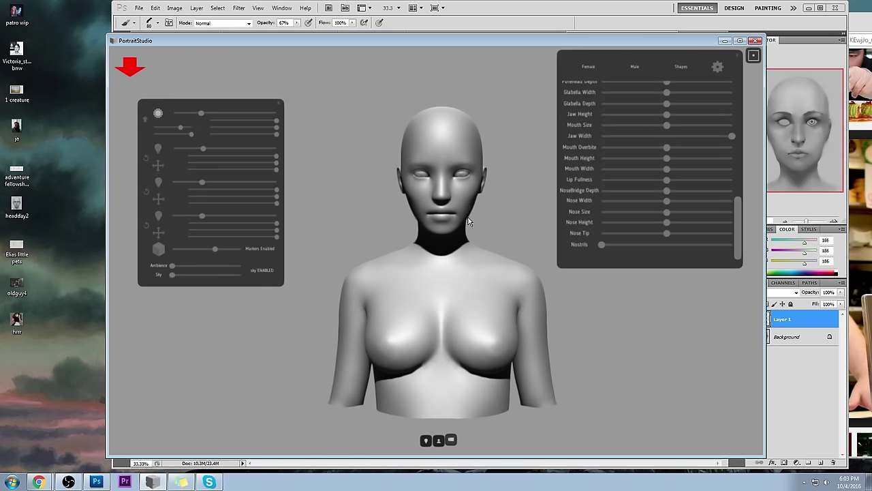
left_click_drag(734, 210, 737, 95)
left_click_drag(174, 268, 195, 265)
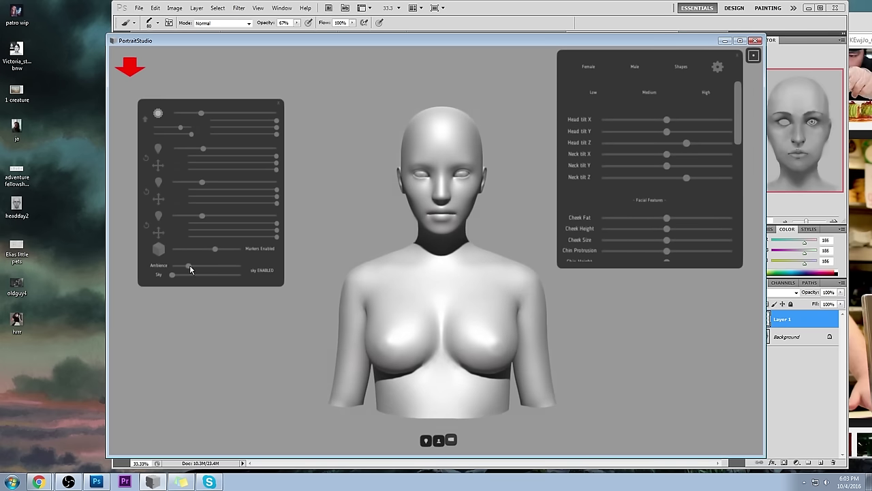
left_click_drag(205, 117, 200, 118)
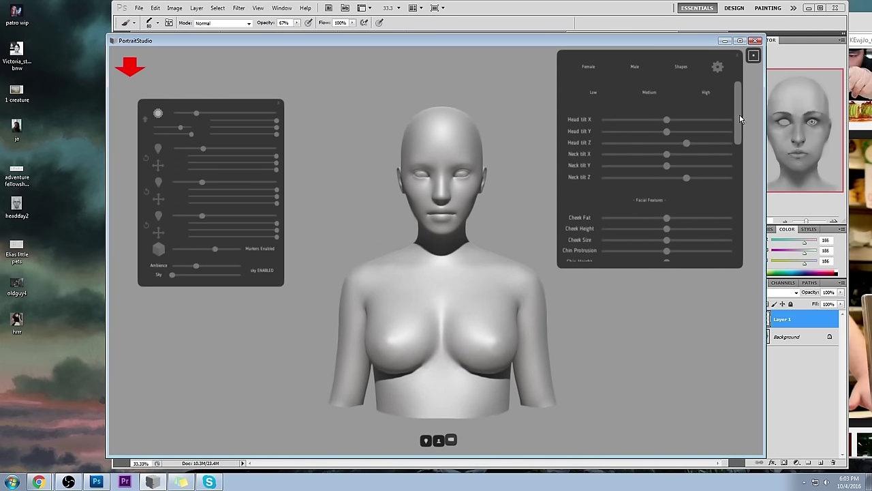
Step: Try cheek fat at minimum then maximum, and narrow the jaw to minimum
scroll(740, 120, "down", 4)
left_click_drag(666, 157, 558, 159)
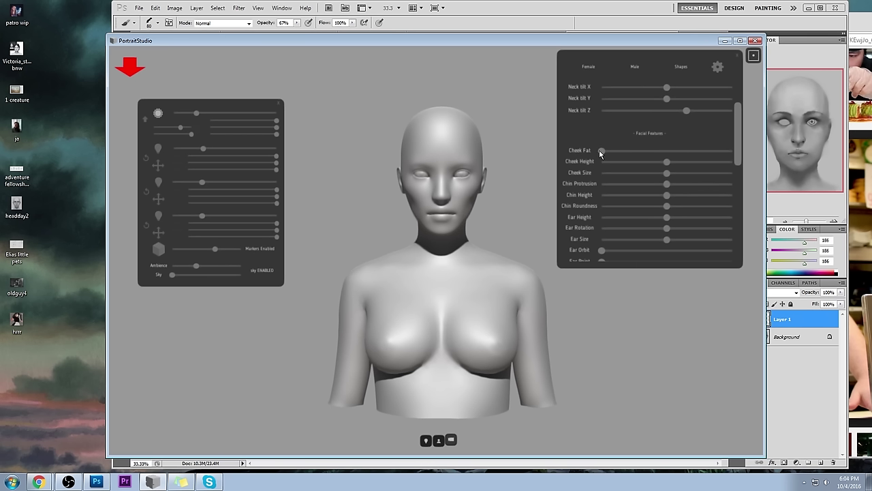
left_click_drag(600, 153, 737, 161)
scroll(733, 133, "down", 10)
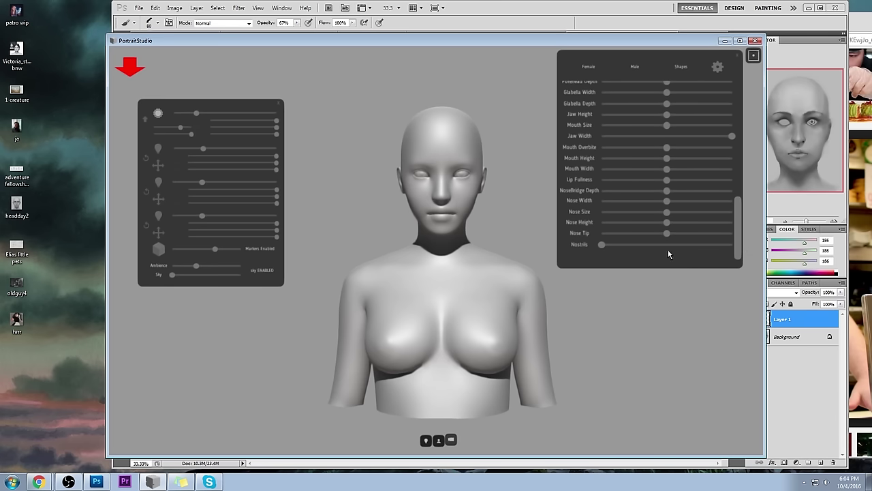
left_click_drag(733, 137, 763, 153)
left_click_drag(740, 225, 595, 167)
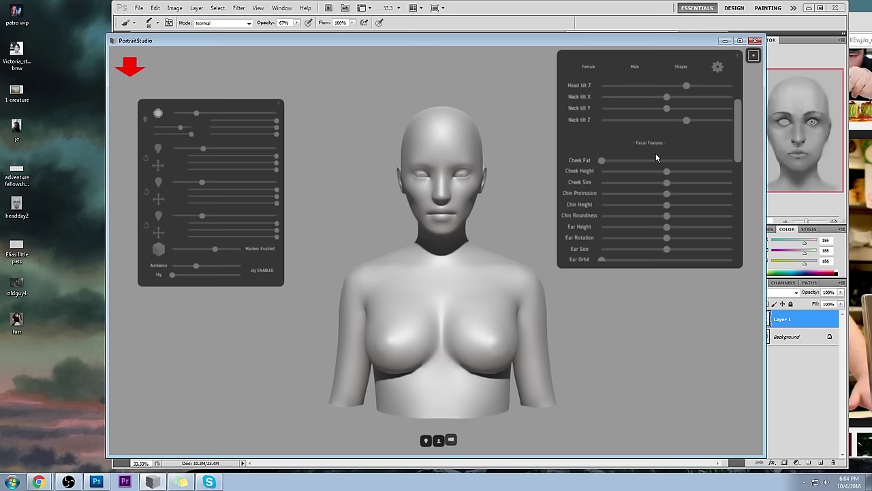
left_click_drag(735, 117, 734, 83)
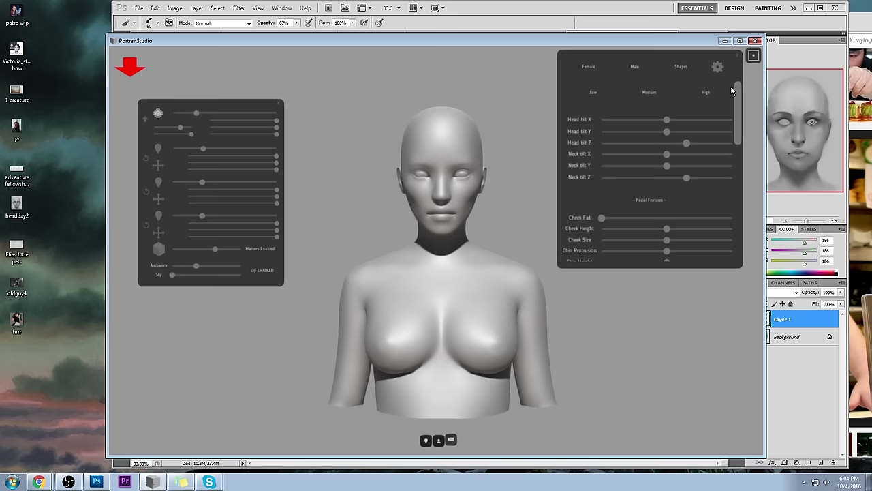
Step: Merge Layer 1 into the Background and save and close headday2.jpg
left_click(724, 41)
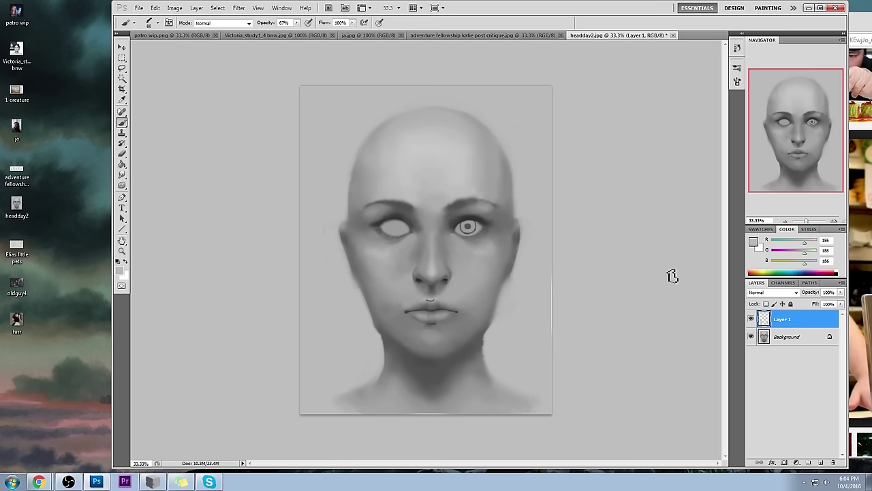
left_click(672, 36)
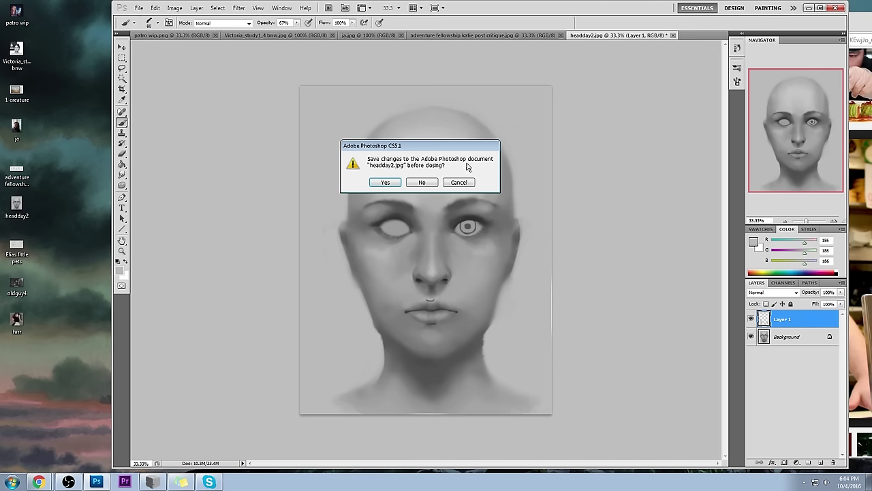
left_click(459, 182)
right_click(821, 325)
left_click(820, 323)
left_click(653, 35)
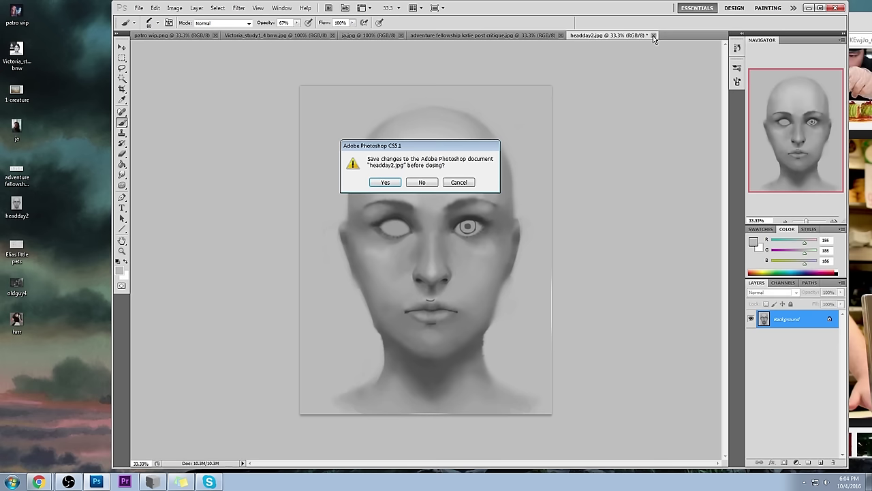
left_click(386, 183)
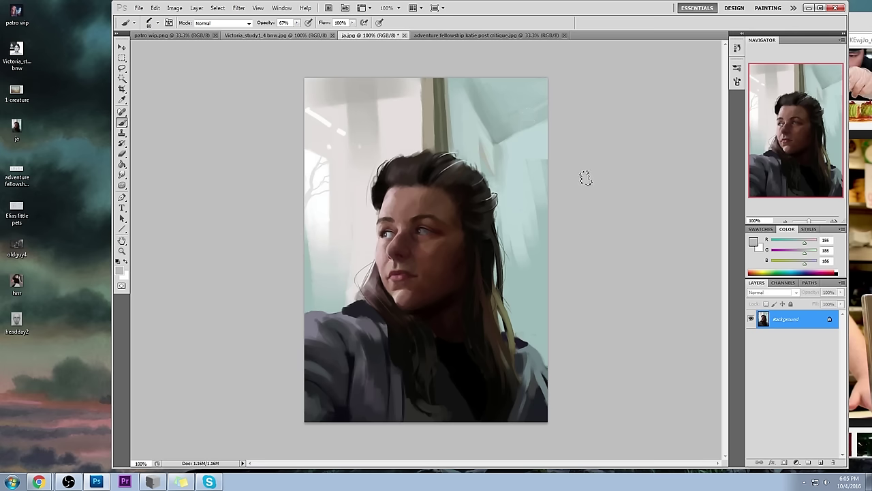
Step: Close ja.jpg without saving and zoom in on the fellowship line-up sketch
left_click(404, 35)
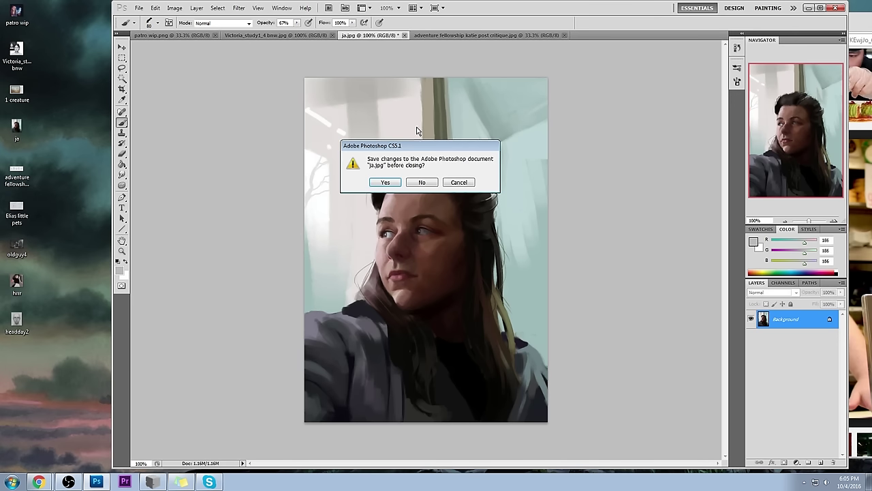
left_click(422, 182)
key("z")
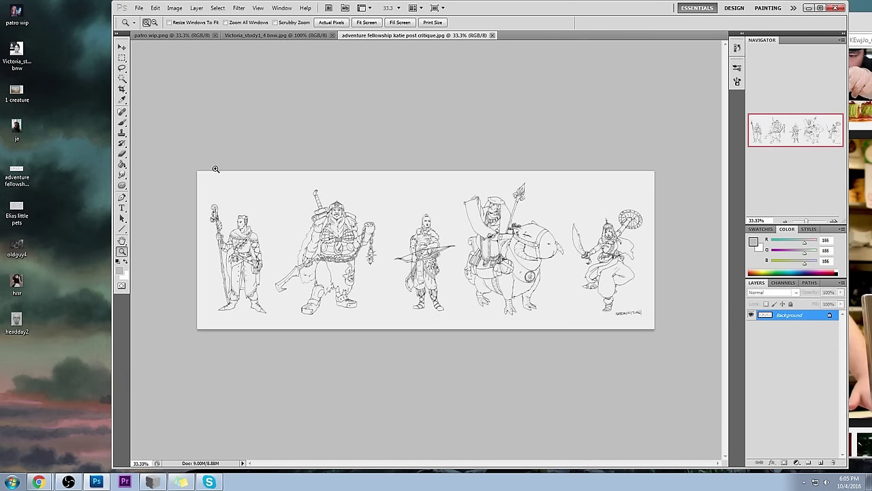
left_click(665, 341)
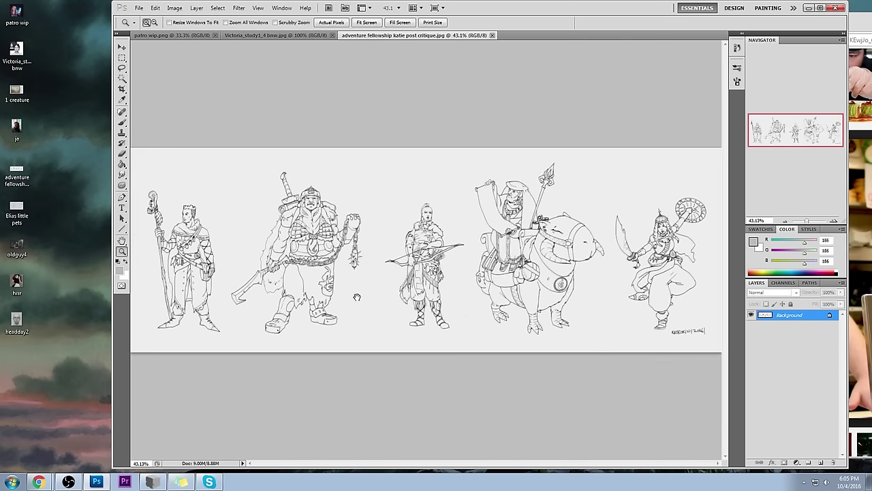
Step: Zoom in around the middle archer and lower the sketch's Hue/Saturation lightness to -5
left_click(414, 280)
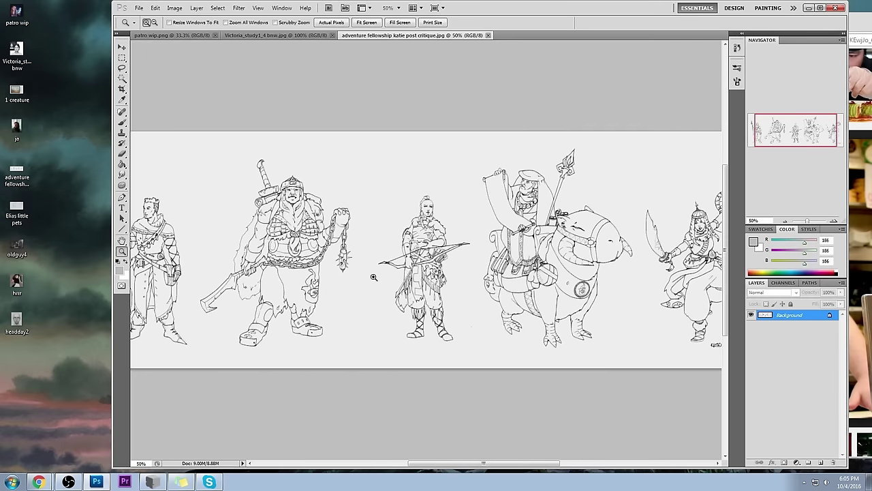
left_click(289, 294)
left_click(507, 307, "alt")
left_click(535, 295, "alt")
left_click(535, 295)
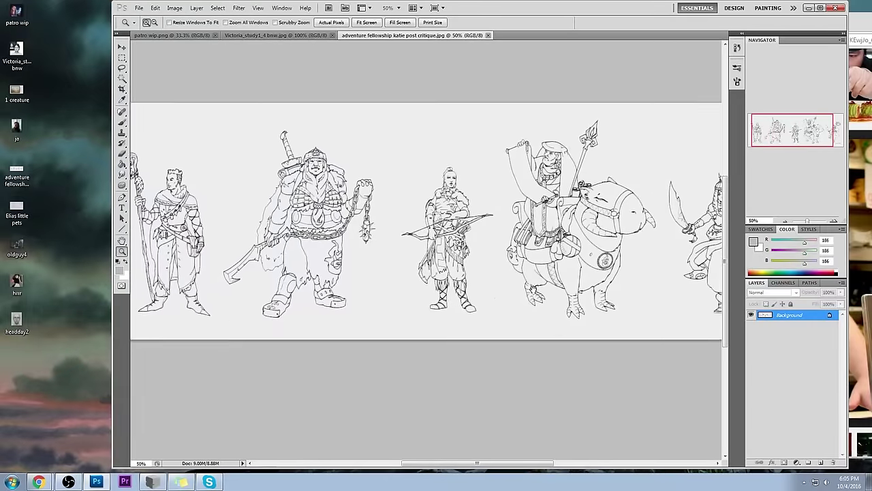
key("ctrl+u")
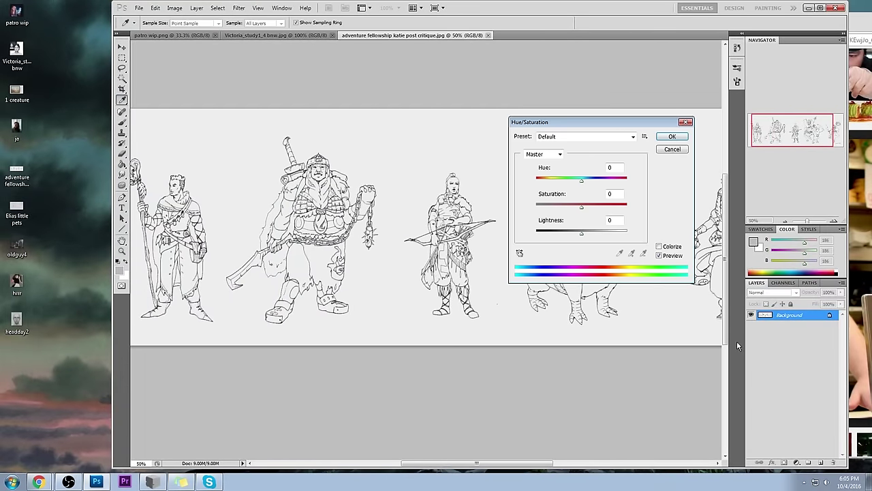
left_click_drag(583, 237, 580, 236)
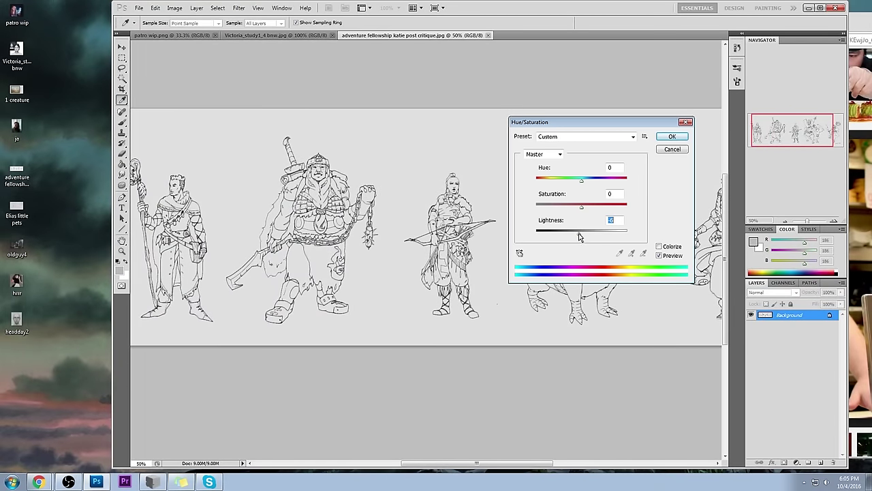
left_click(672, 137)
Step: Add a new layer above the sketch in Darken blend mode and zoom onto the middle figures
key("z")
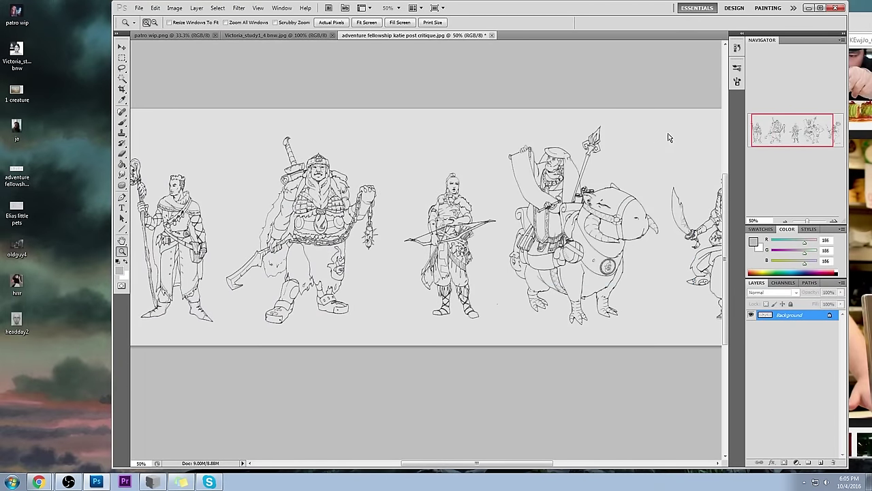
left_click(821, 463)
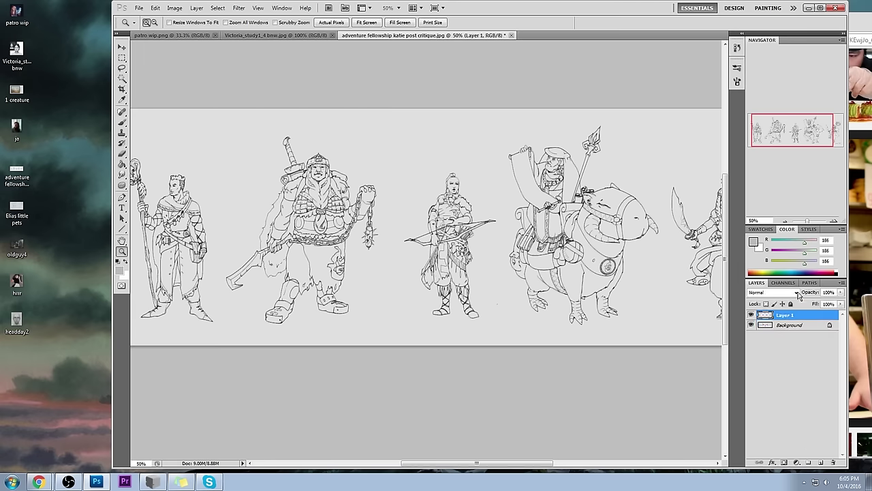
left_click(777, 293)
left_click(765, 81)
left_click(580, 107)
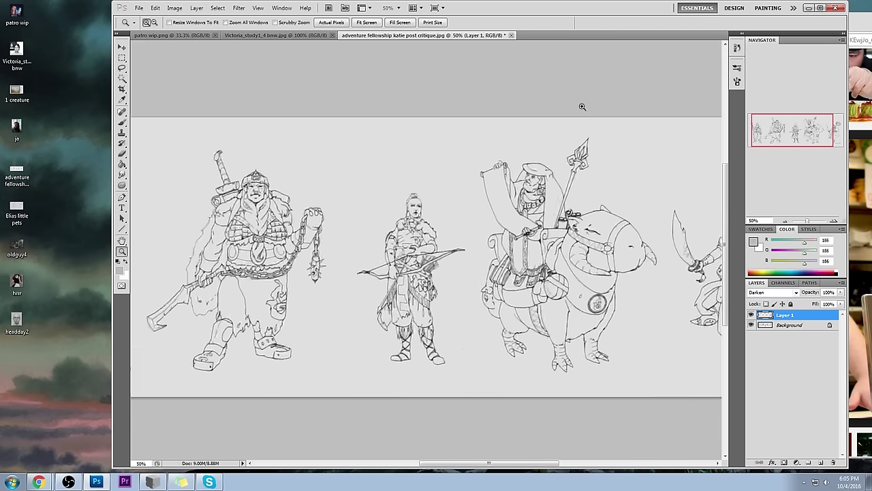
Step: Paint the archer's torso, shoulders and lower robe in mid grey at full opacity
key("b")
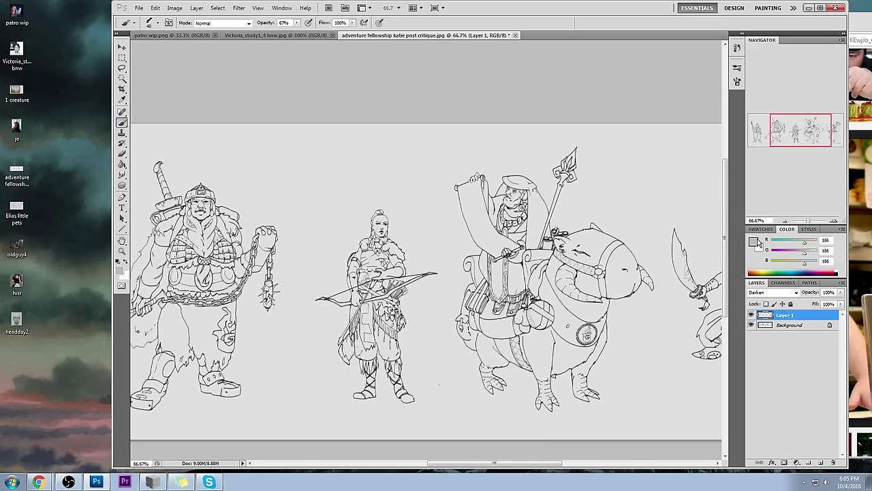
left_click(754, 242)
left_click_drag(529, 136, 519, 149)
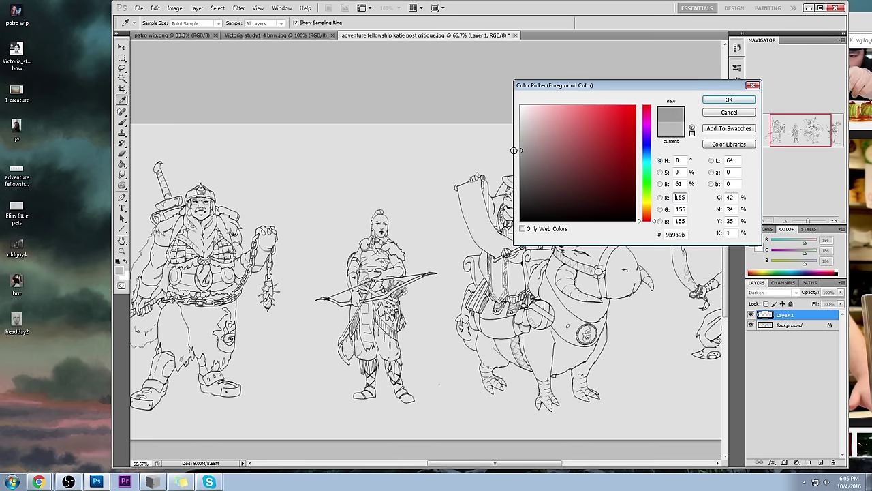
left_click(715, 101)
mouse_move(380, 250)
left_mouse_down()
mouse_move(374, 278)
mouse_move(356, 262)
mouse_move(381, 235)
mouse_move(379, 214)
mouse_move(402, 261)
mouse_move(367, 326)
mouse_move(355, 281)
mouse_move(383, 313)
mouse_move(401, 282)
mouse_move(389, 290)
left_mouse_up()
left_click(393, 270, "alt")
key("0")
mouse_move(357, 329)
left_mouse_down()
mouse_move(374, 358)
mouse_move(393, 309)
mouse_move(394, 336)
mouse_move(409, 261)
mouse_move(356, 328)
mouse_move(383, 366)
mouse_move(375, 360)
mouse_move(375, 392)
mouse_move(396, 350)
mouse_move(401, 391)
mouse_move(412, 400)
mouse_move(360, 398)
mouse_move(342, 218)
mouse_move(356, 352)
left_mouse_up()
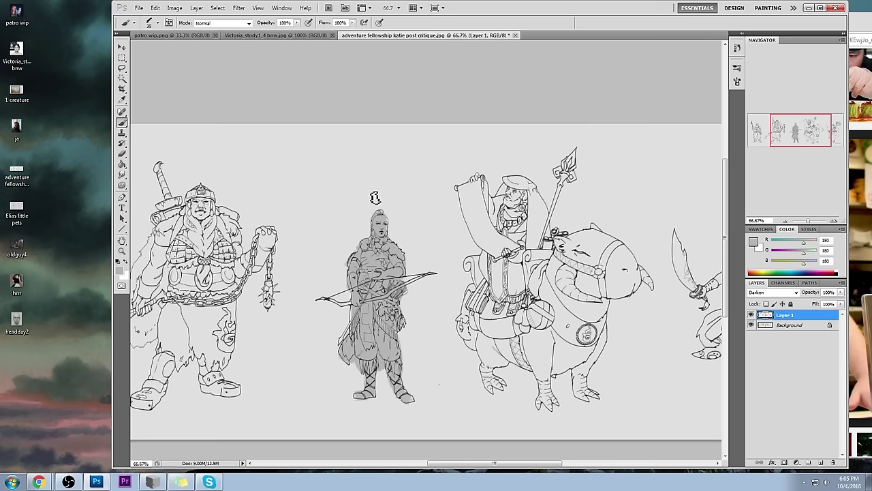
Step: Clean up the archer's shading with a textured Eraser tip at size 10, then zoom out
key("bracketleft")
key("bracketleft")
key("bracketleft")
key("e")
right_click(518, 165)
left_click(563, 347)
left_click(626, 33)
key("bracketleft")
key("bracketleft")
key("bracketleft")
key("bracketleft")
key("bracketleft")
key("bracketleft")
key("bracketleft")
key("bracketleft")
key("bracketleft")
key("bracketleft")
key("bracketleft")
key("bracketleft")
key("bracketleft")
key("bracketleft")
key("bracketleft")
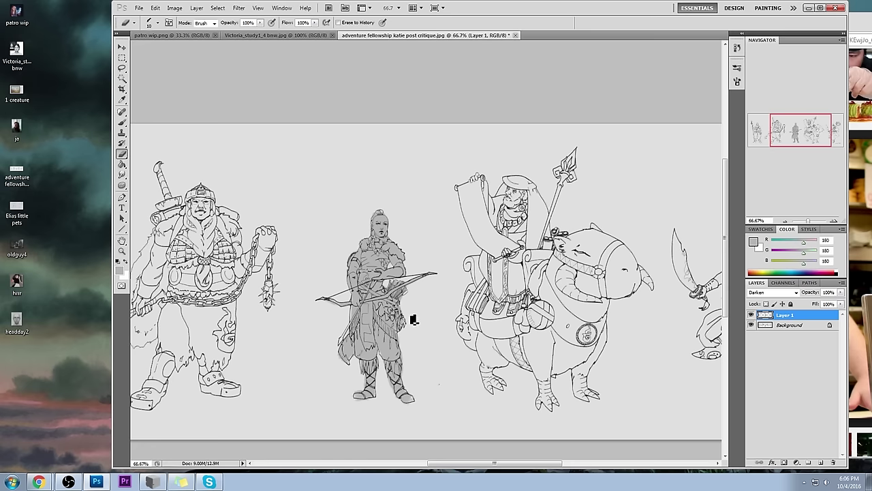
key("ctrl+minus")
key("ctrl+minus")
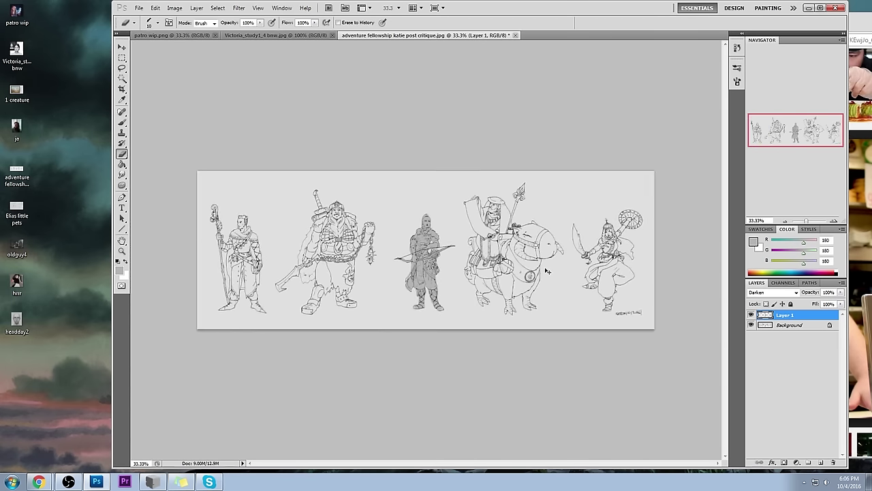
key("ctrl+plus")
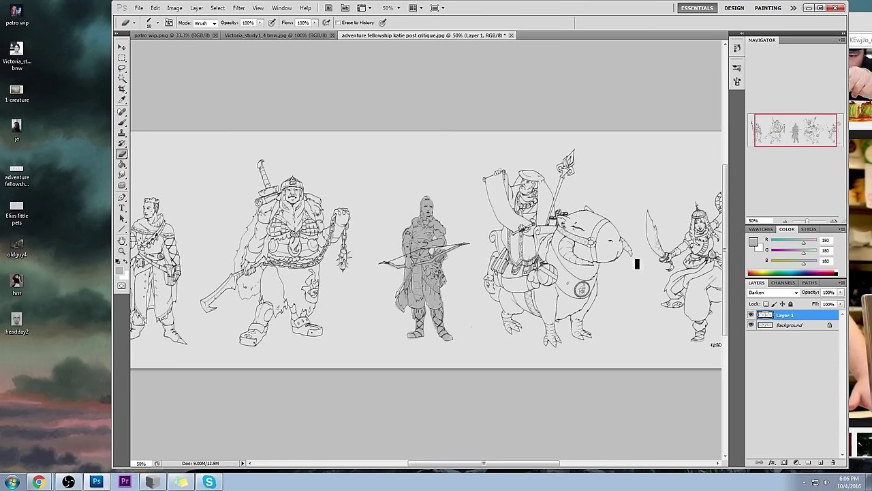
left_click(751, 316)
left_click(751, 315)
left_click(751, 315)
key("b")
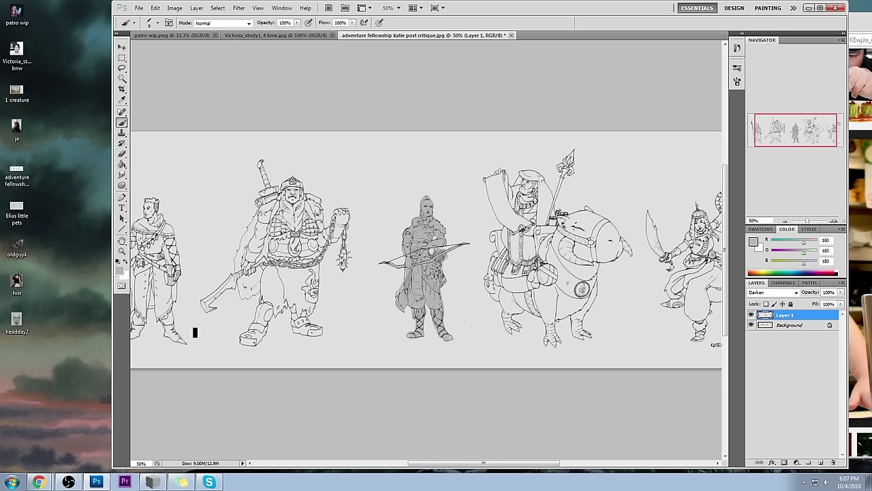
Step: Flatten the fellowship critique so the shading layer merges into the background
left_click(511, 36)
left_click(390, 185)
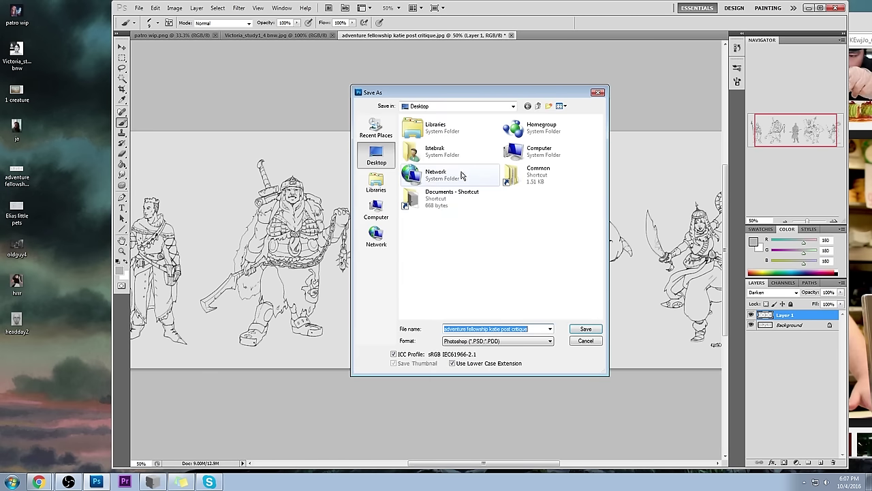
left_click(585, 330)
right_click(777, 319)
left_click(777, 310)
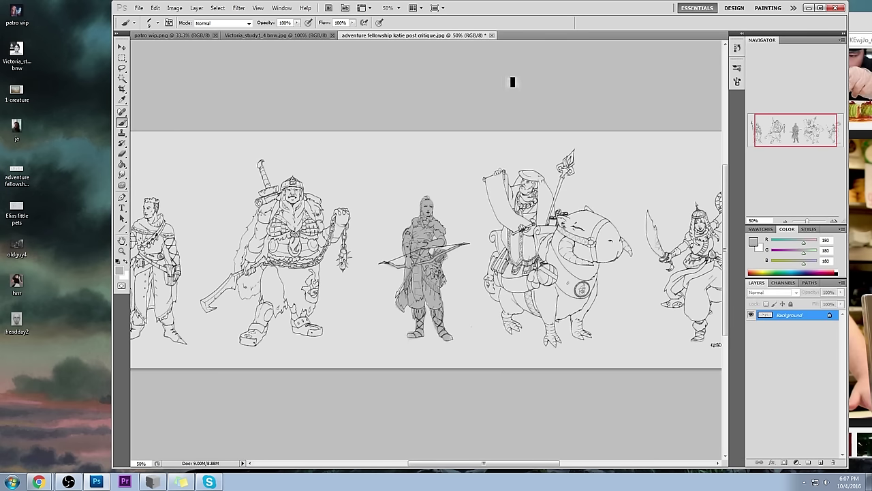
Step: Save and close the fellowship file, then close the Victoria study and patro wip documents
left_click(492, 34)
left_click(400, 191)
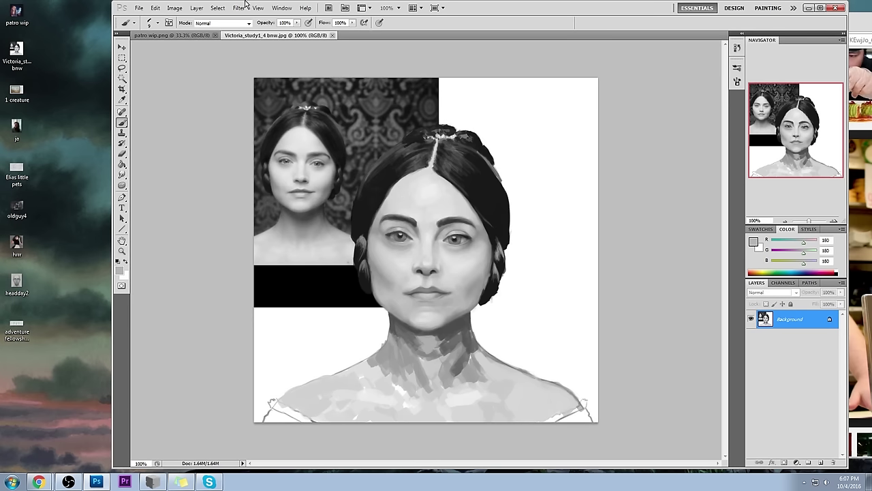
left_click(332, 36)
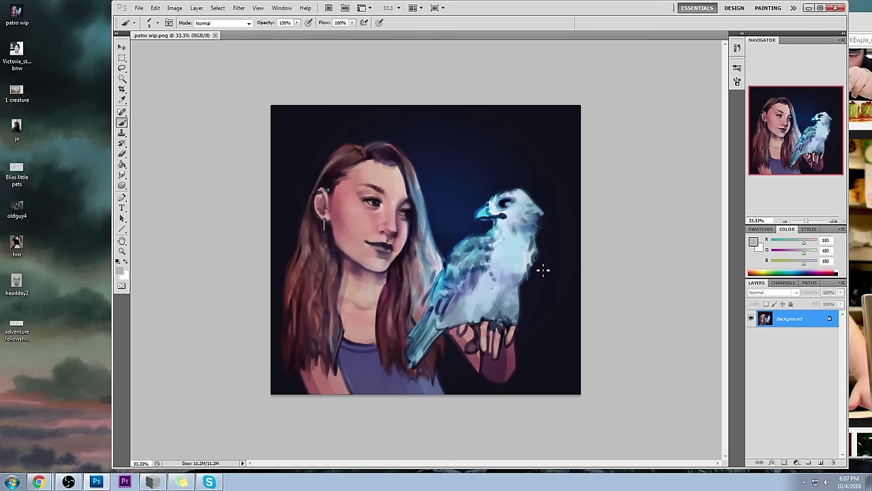
left_click(216, 35)
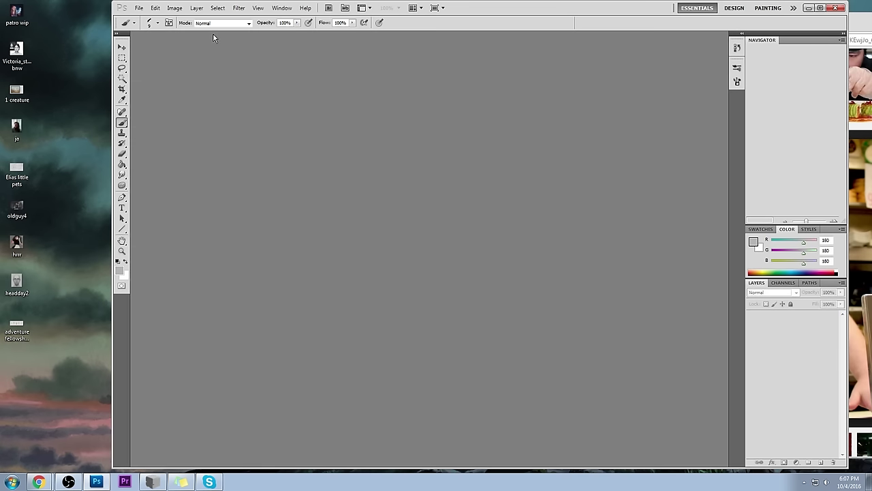
left_click_drag(585, 8, 522, 14)
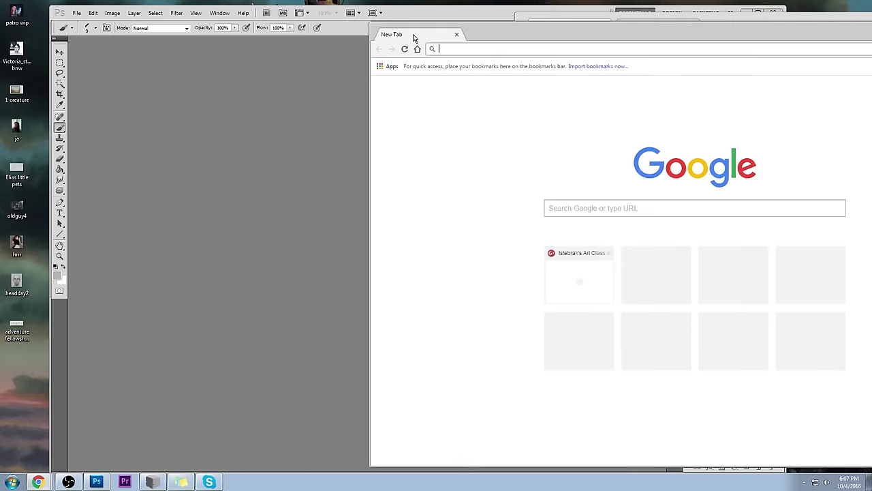
left_click_drag(413, 35, 193, 34)
type("www.istebra")
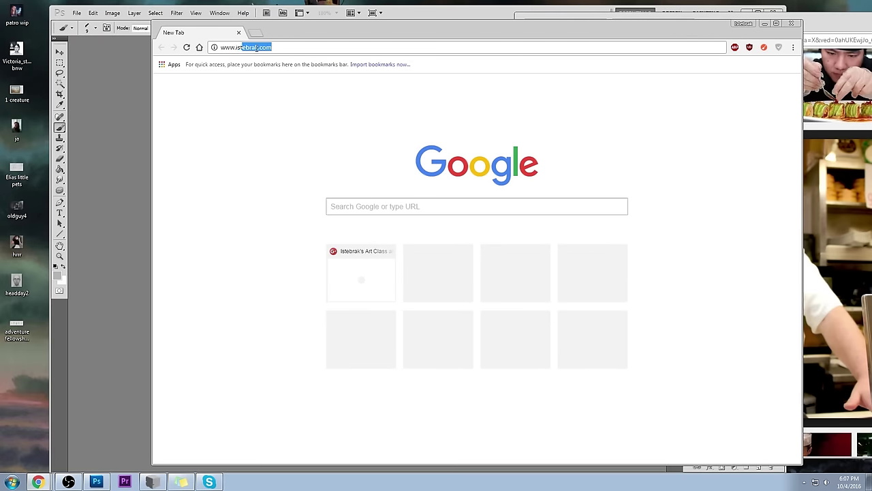
type("k")
key("Return")
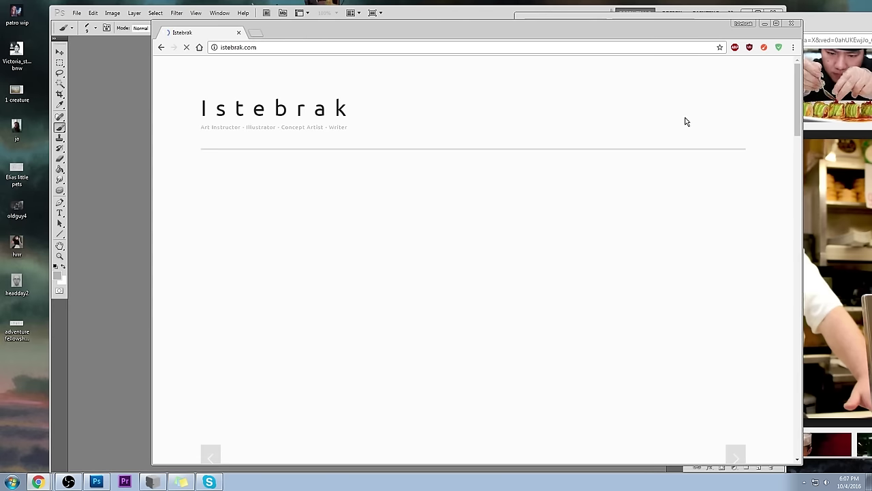
left_click(682, 111)
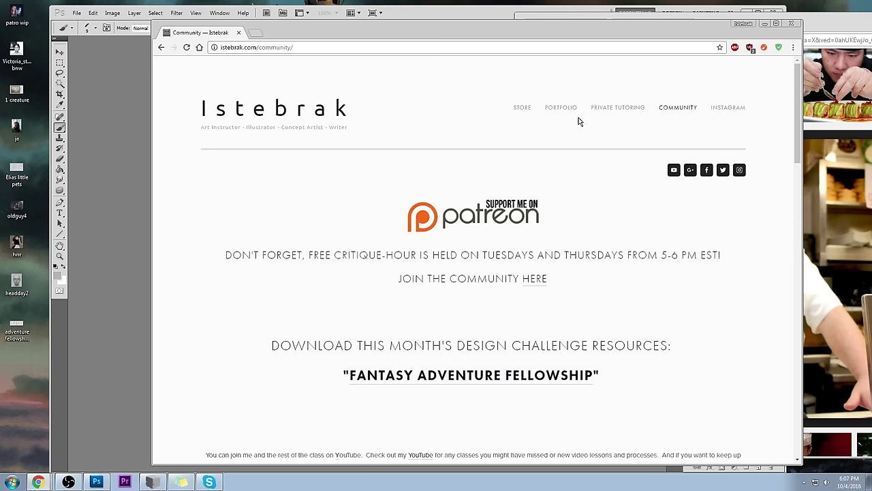
left_click(523, 112)
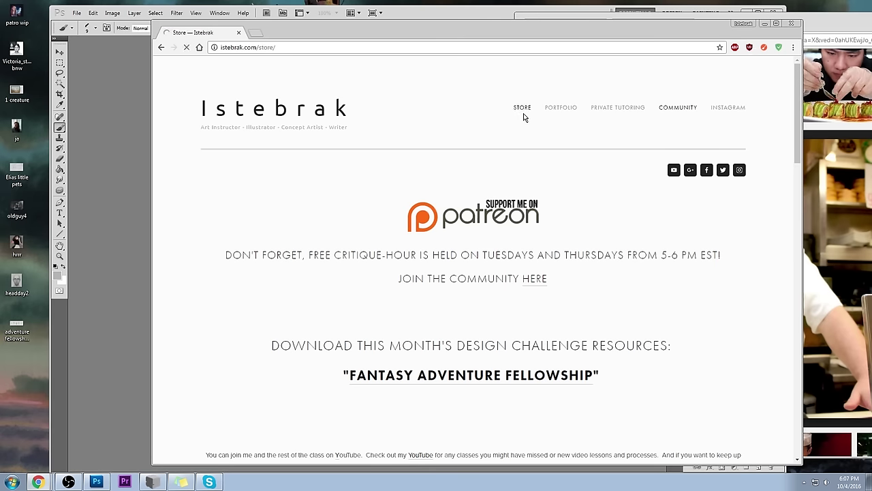
Step: Scroll through the Store's brushes and books, then go back to the Community page
scroll(710, 231, "down", 4)
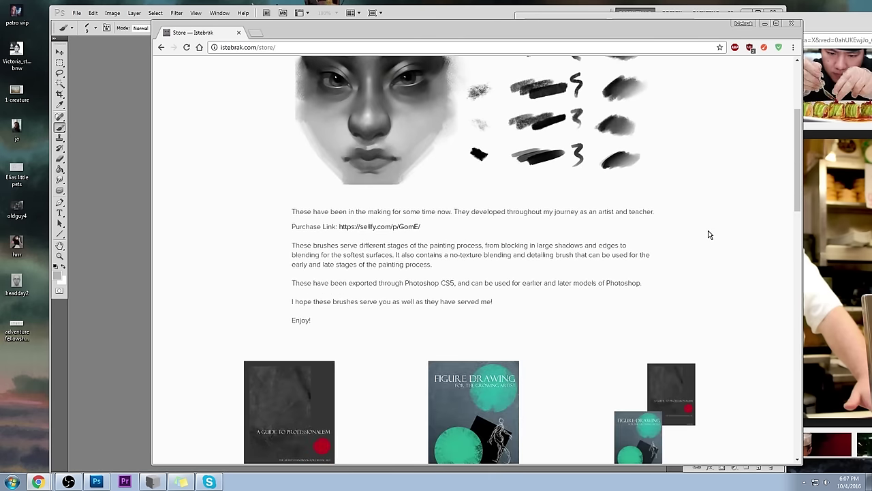
scroll(709, 235, "down", 11)
scroll(713, 233, "up", 5)
scroll(713, 233, "up", 6)
left_click(671, 111)
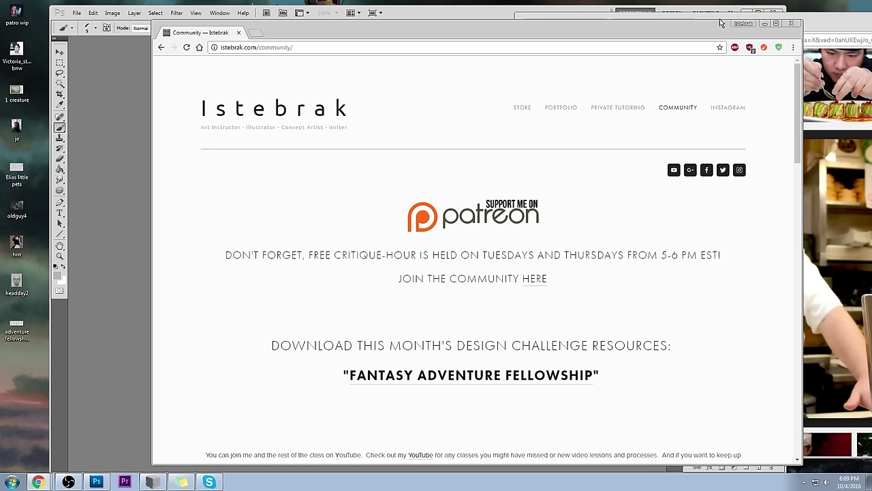
Step: Stretch the Chrome window to the right screen edge and bring up link options for the Google+ page
left_click_drag(717, 20, 717, 19)
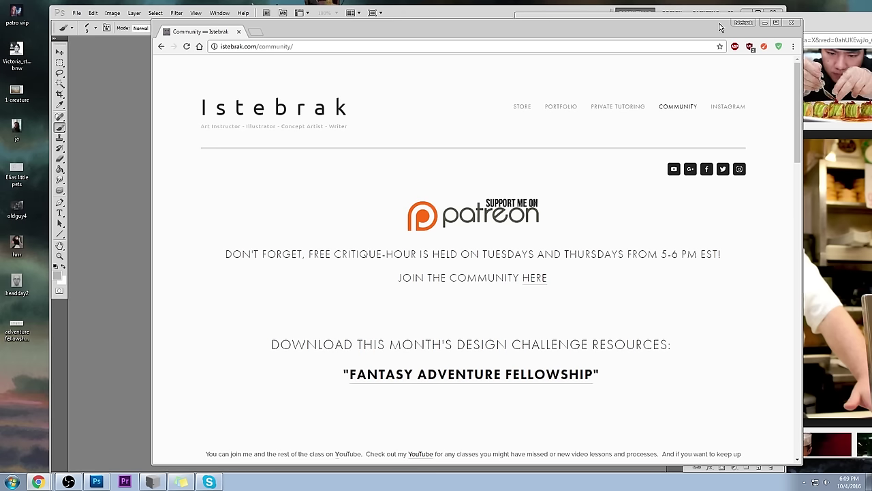
left_click_drag(801, 34, 871, 34)
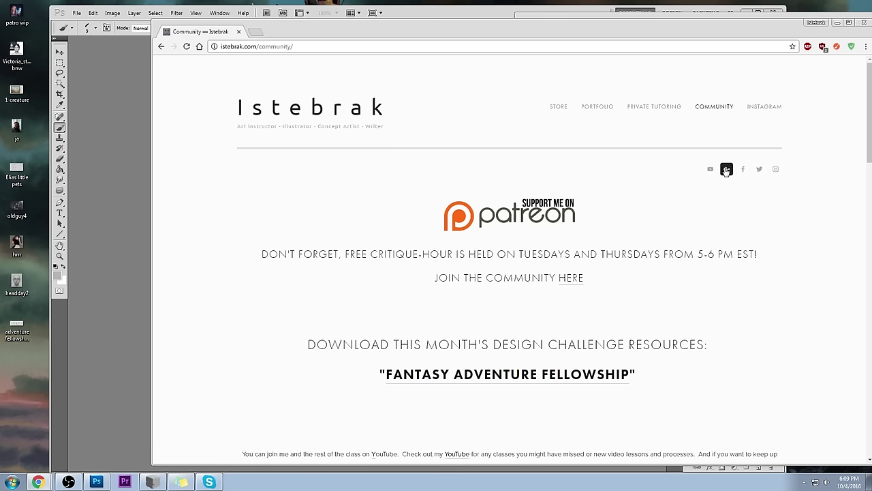
right_click(727, 172)
left_click(750, 177)
left_click(272, 31)
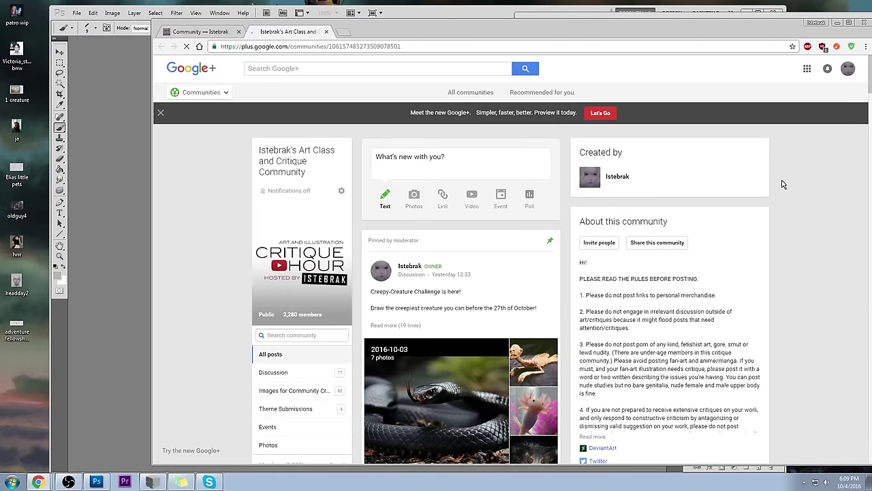
scroll(466, 176, "down", 5)
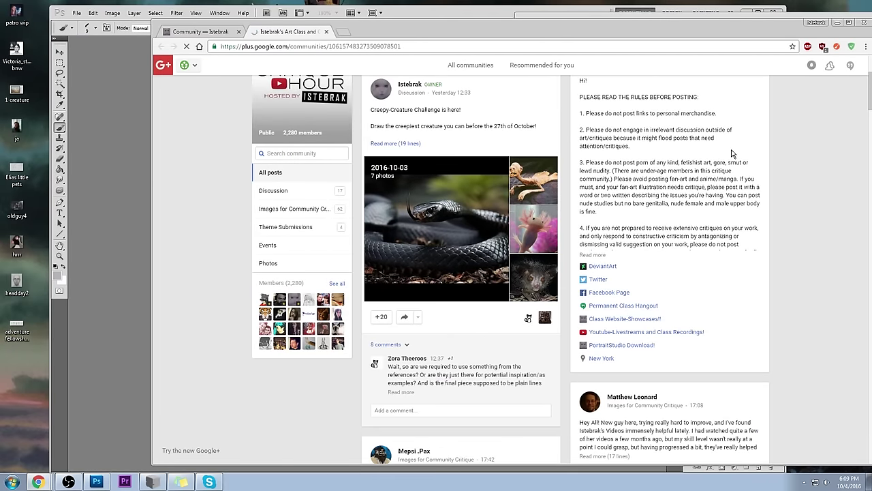
scroll(815, 158, "down", 8)
scroll(815, 158, "down", 3)
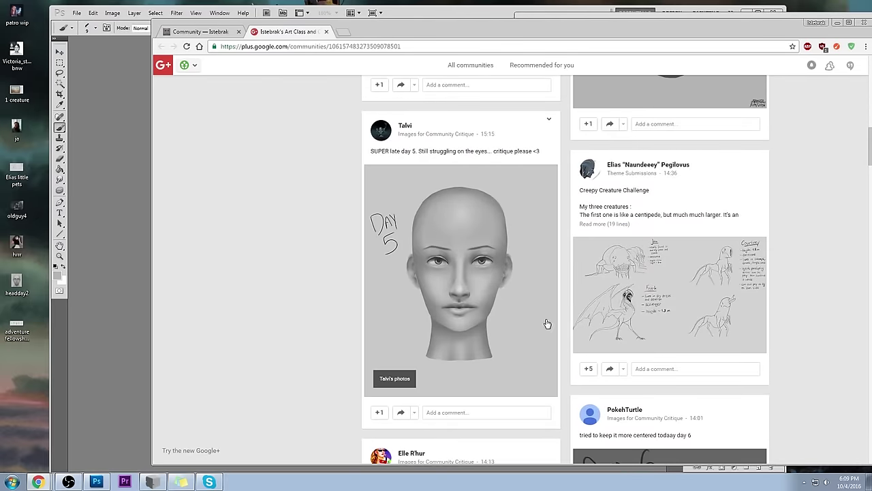
scroll(811, 252, "down", 4)
scroll(813, 255, "down", 2)
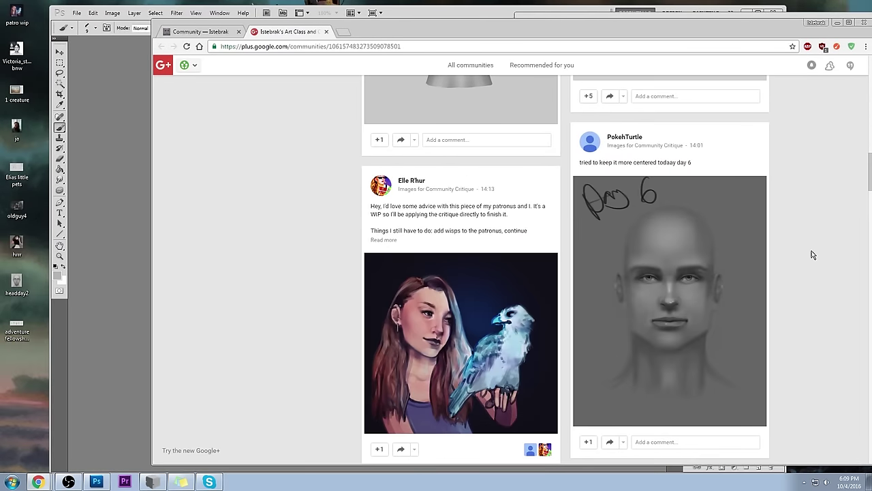
scroll(812, 253, "up", 15)
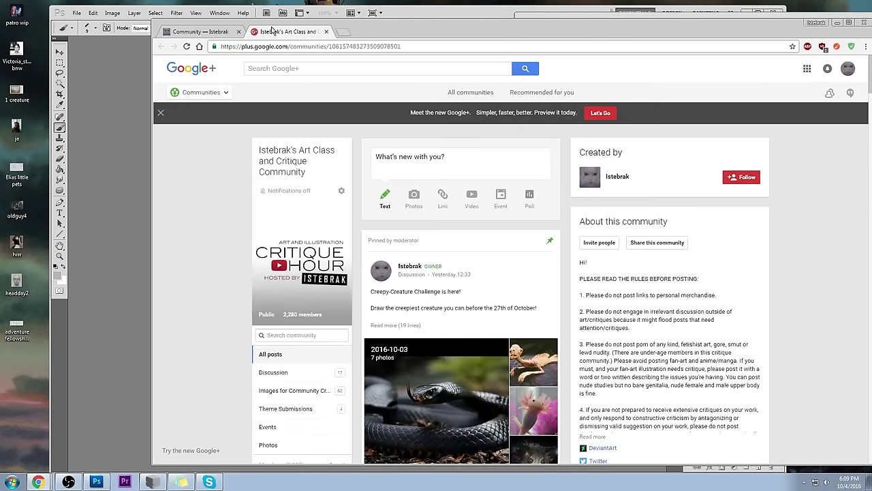
left_click(213, 32)
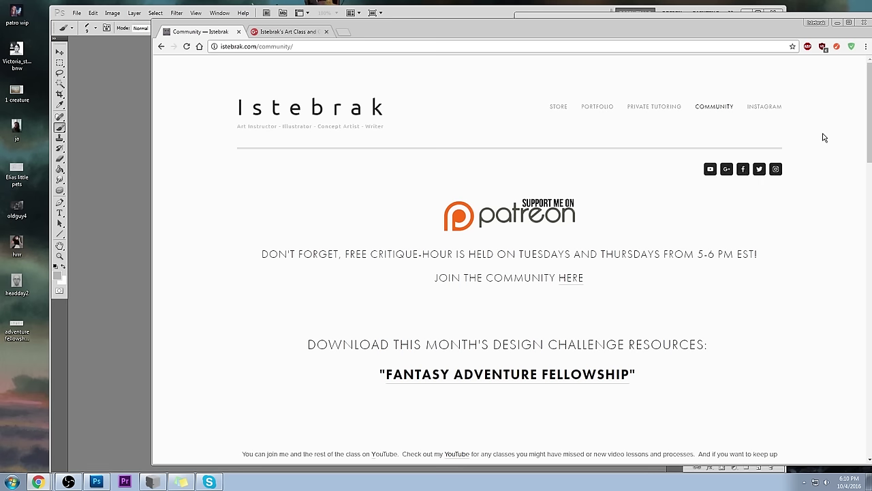
left_click(326, 33)
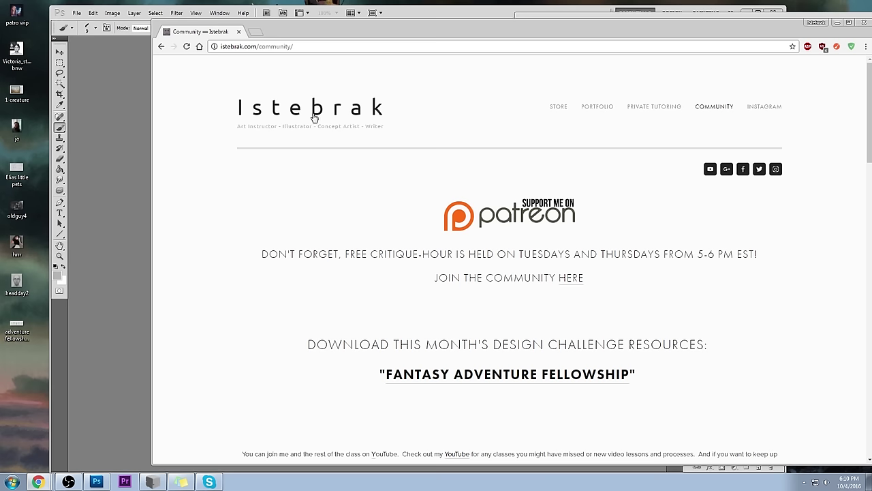